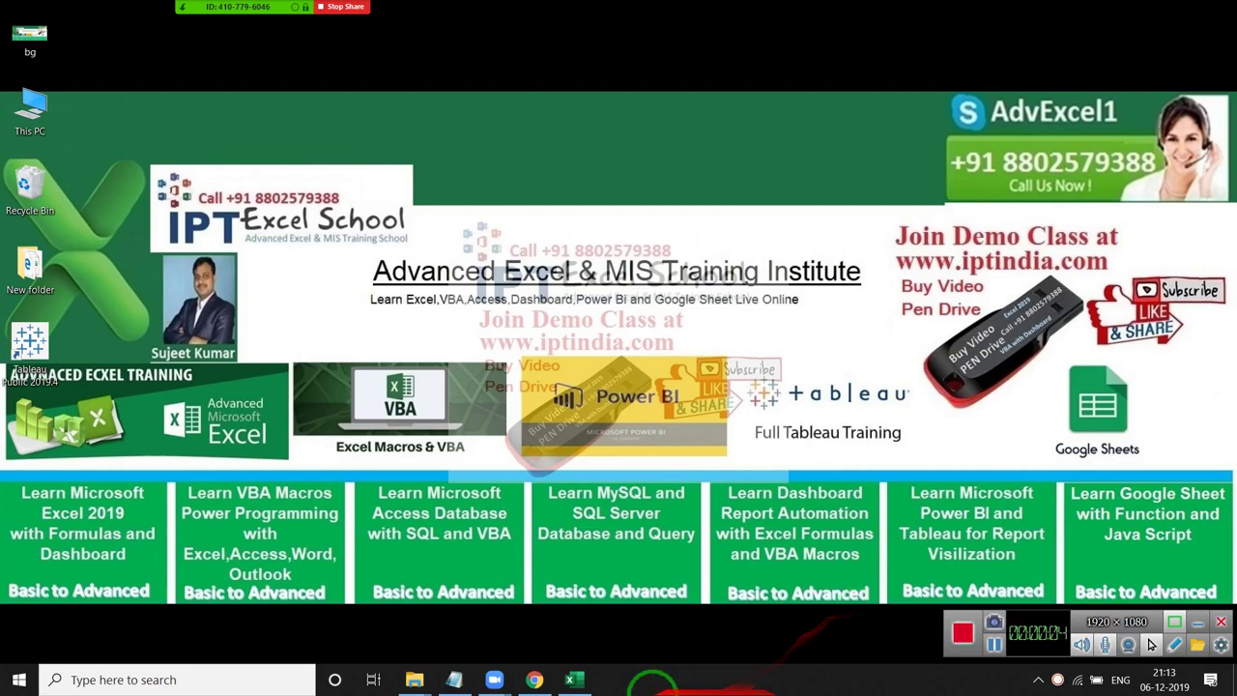
Step: Restore the blank Excel workbook and briefly check the Lookup & Reference function list
click(578, 680)
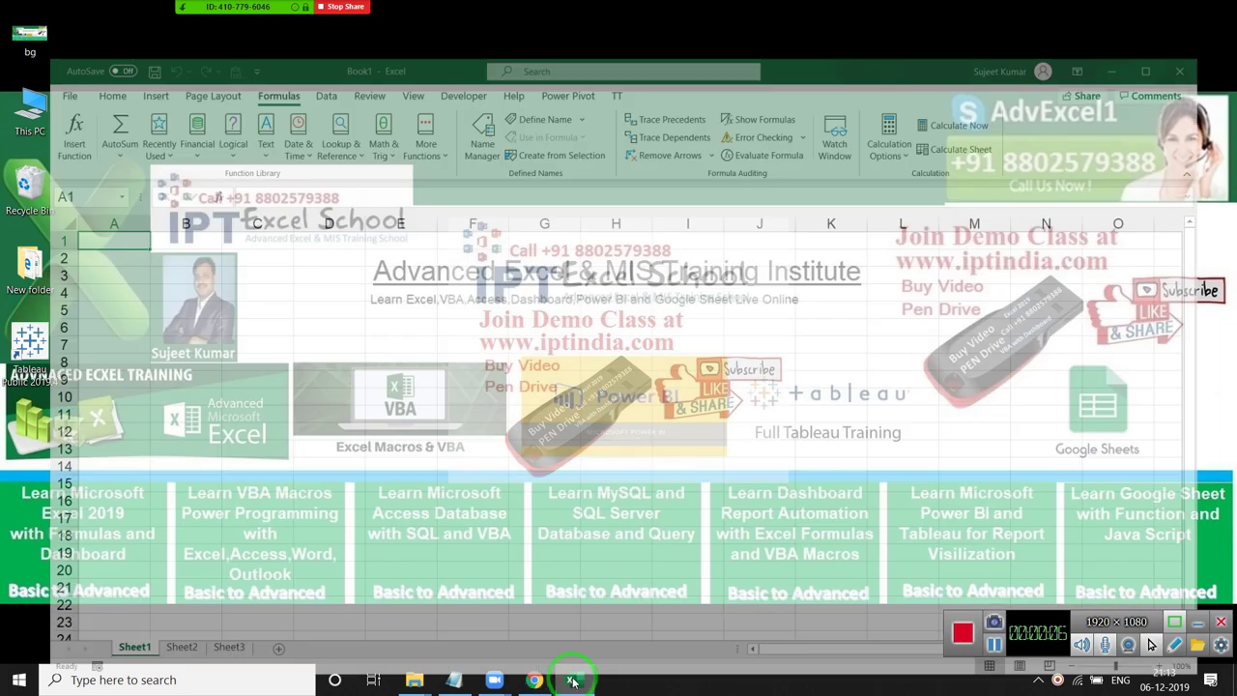
click(290, 309)
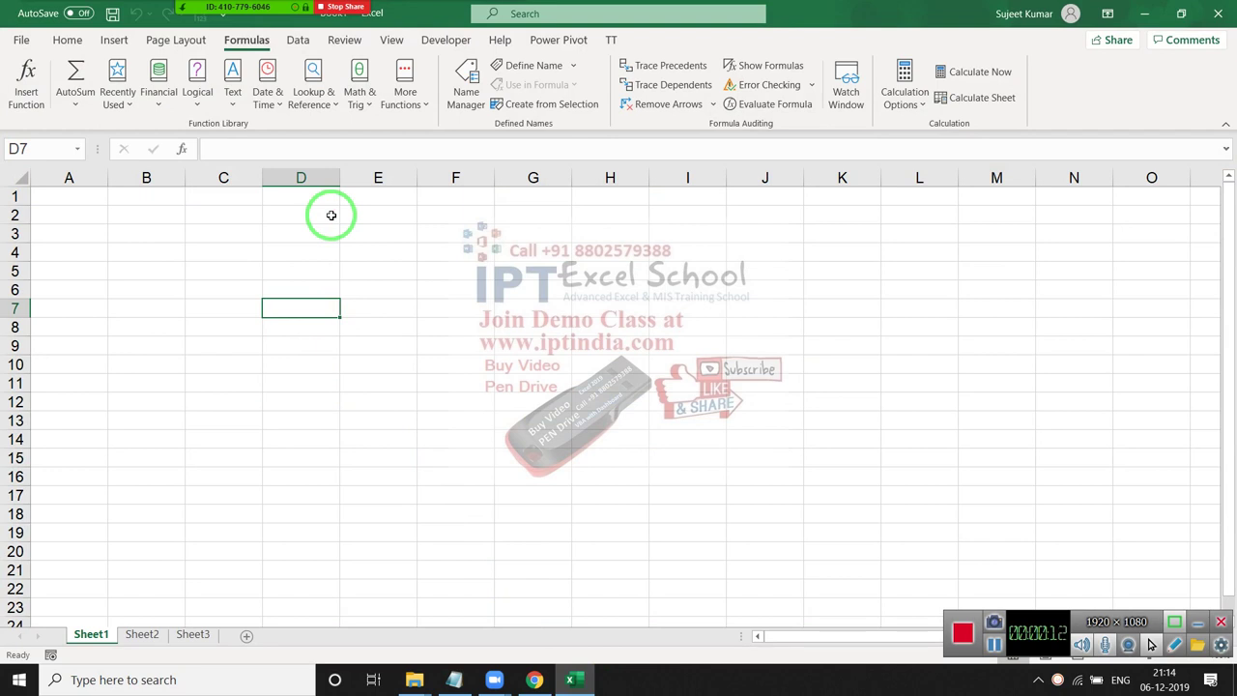
click(278, 215)
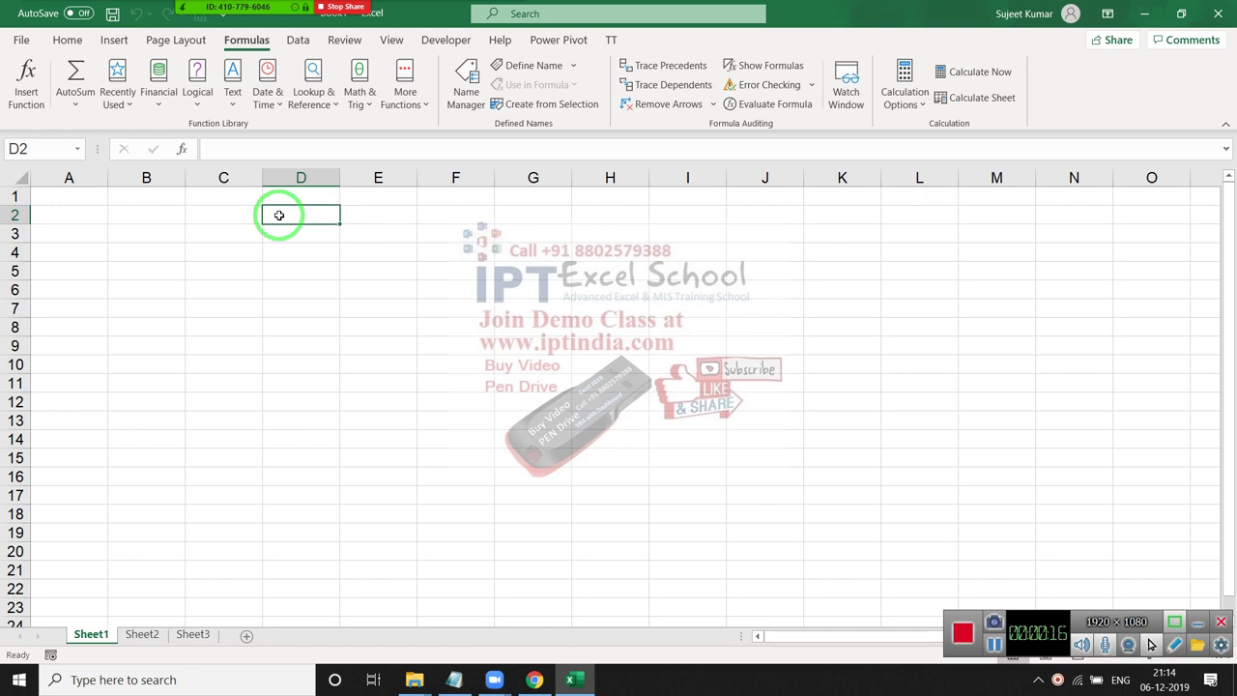
click(305, 96)
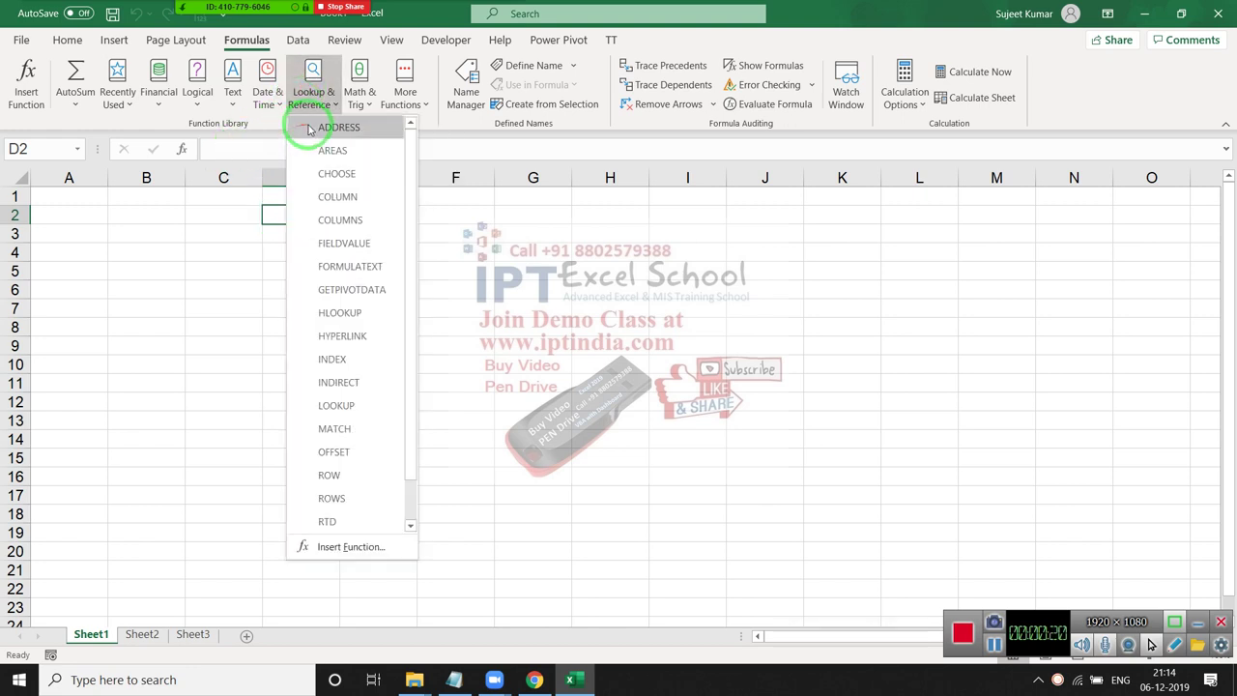
click(222, 212)
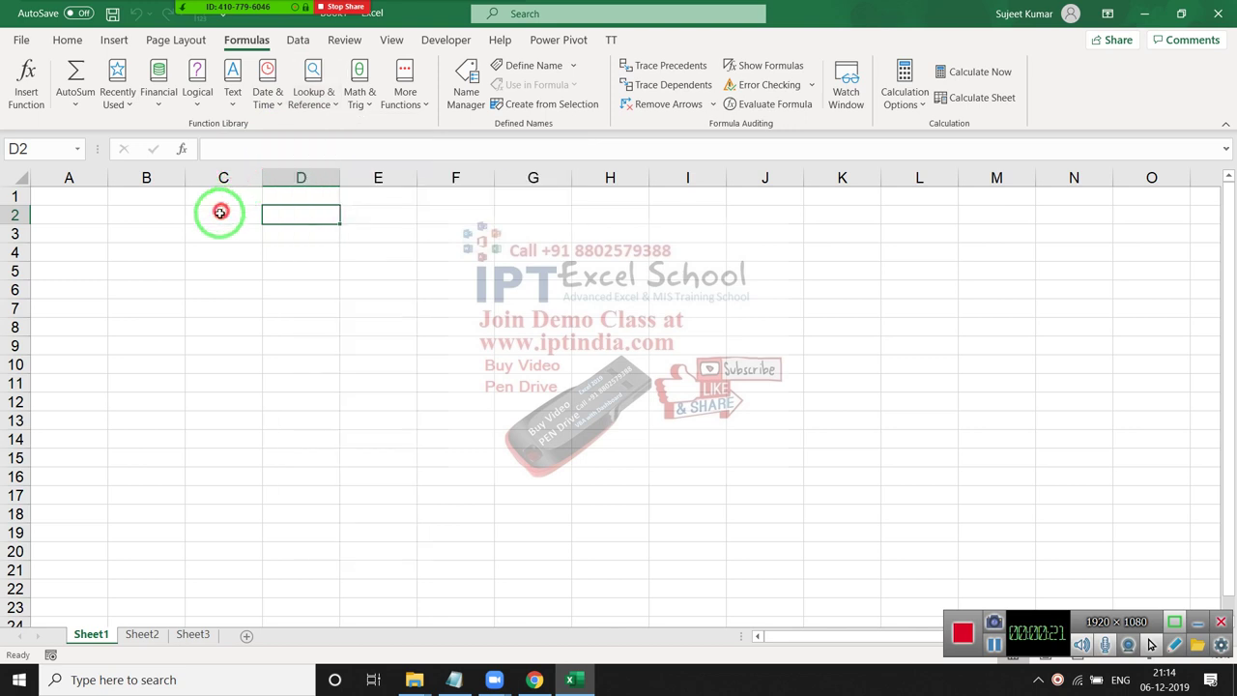
Step: Enter headings Row in B2 and Column in C2, with 5 in B3 and 8 in C3
click(157, 220)
text(A)
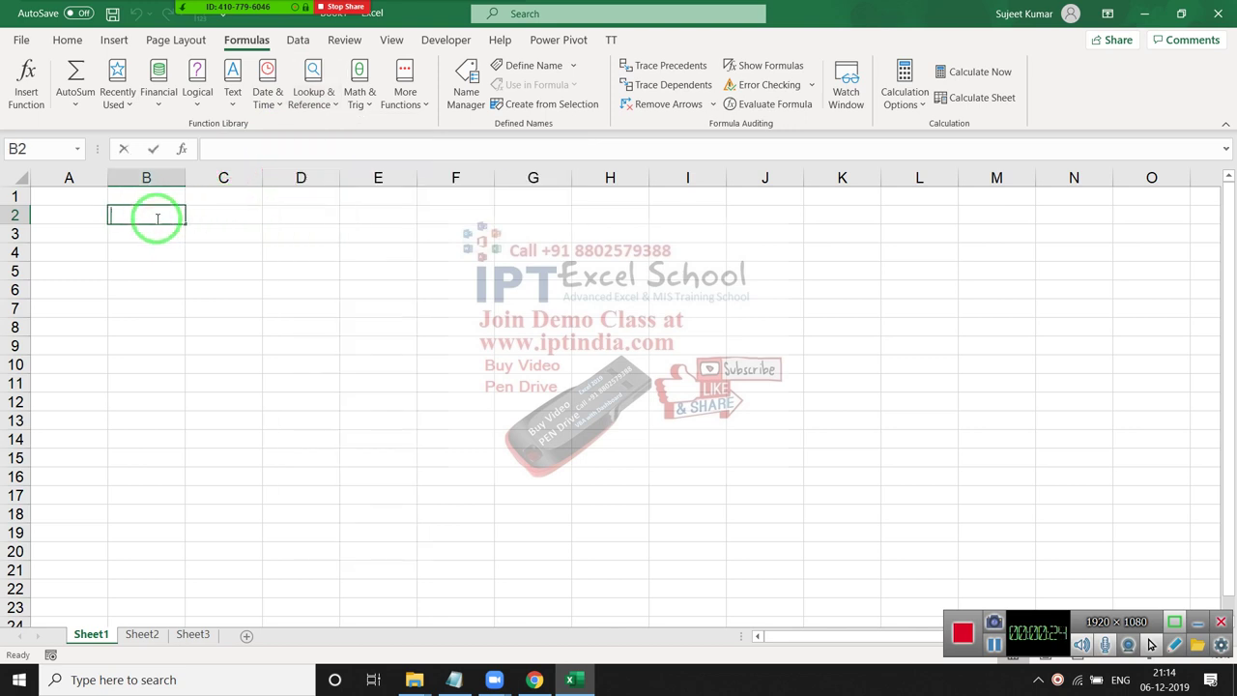
key(Escape)
text(R)
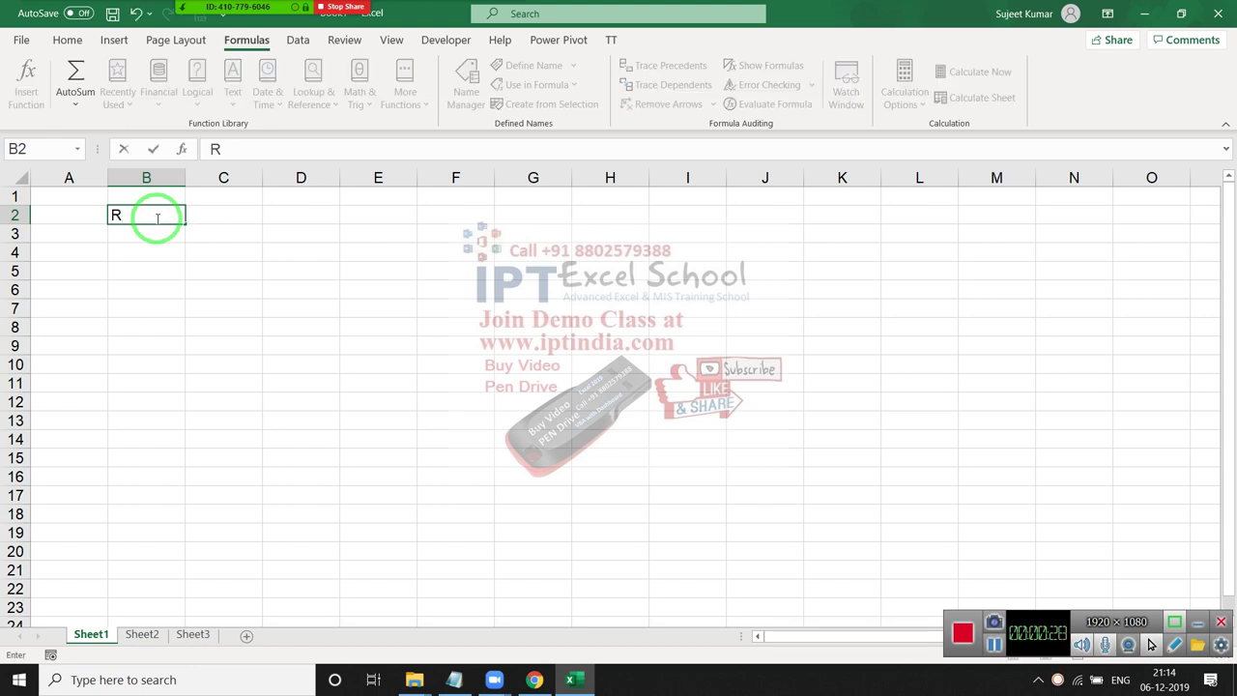
text(ow)
key(Tab)
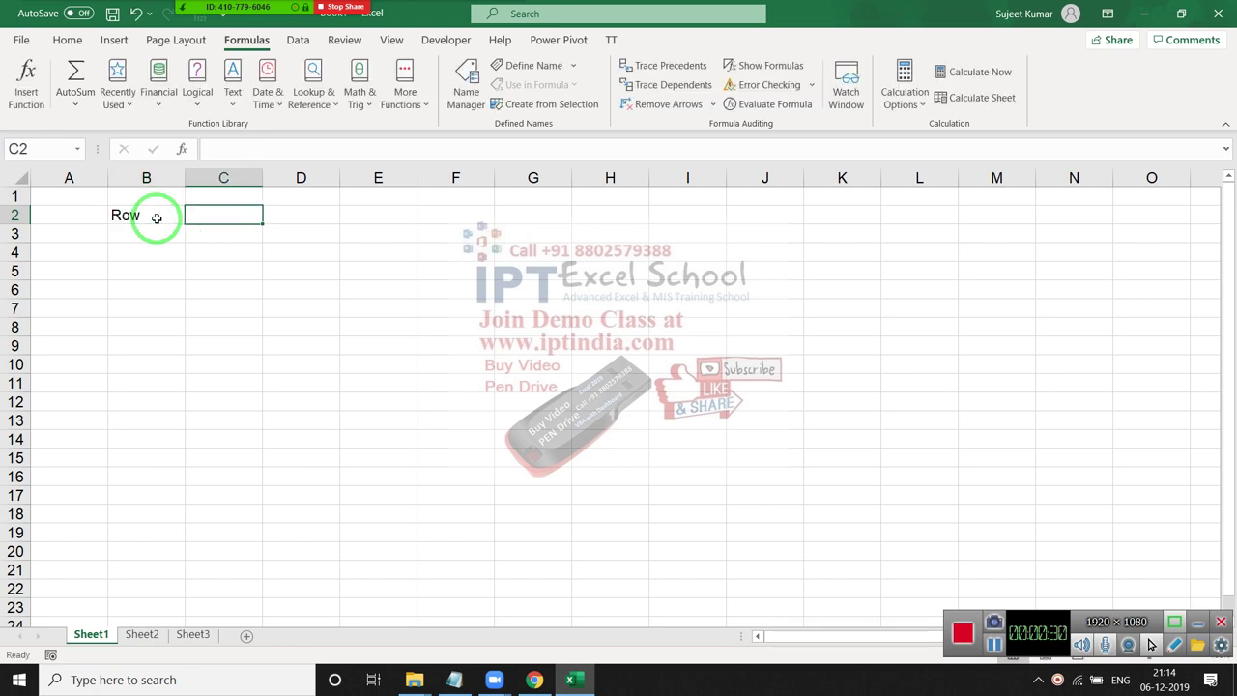
text(Col)
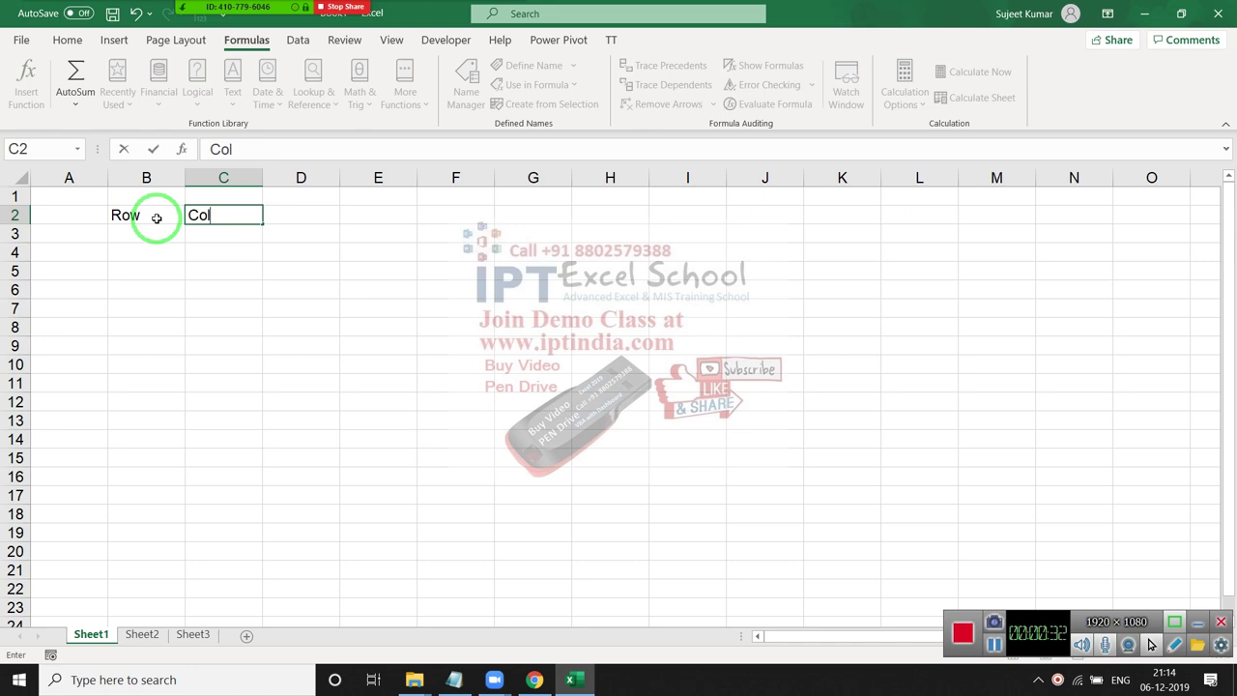
text(umn)
key(Return)
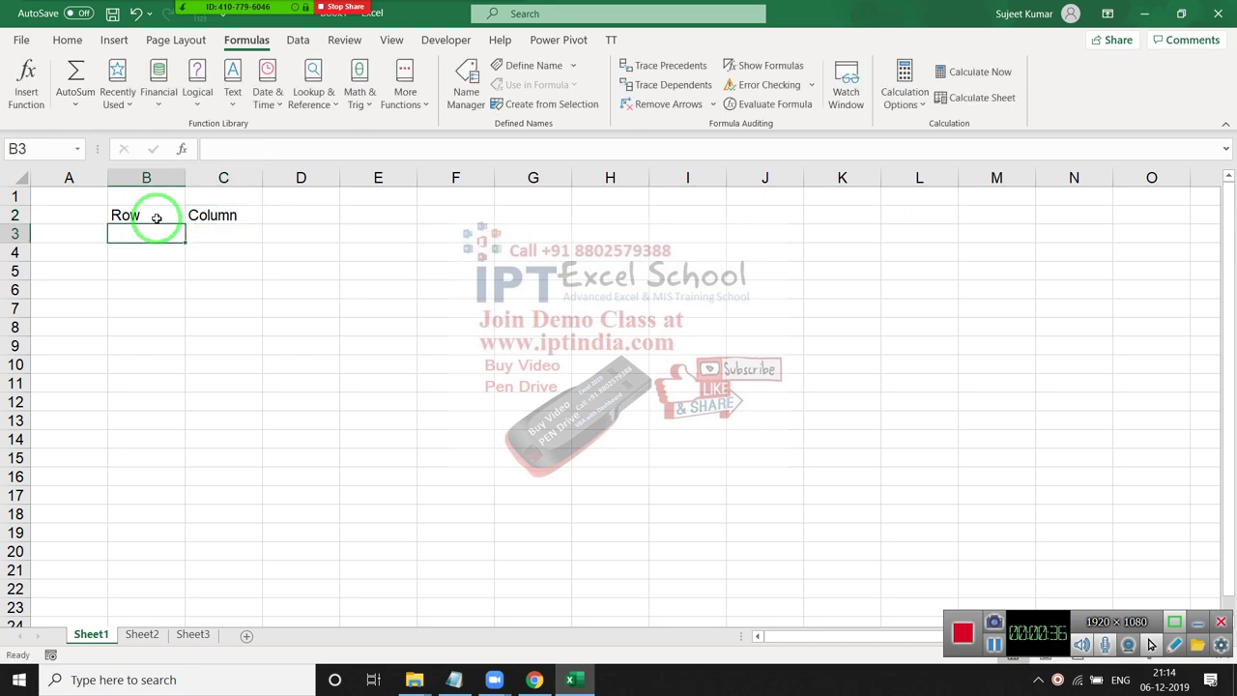
text(5)
key(Tab)
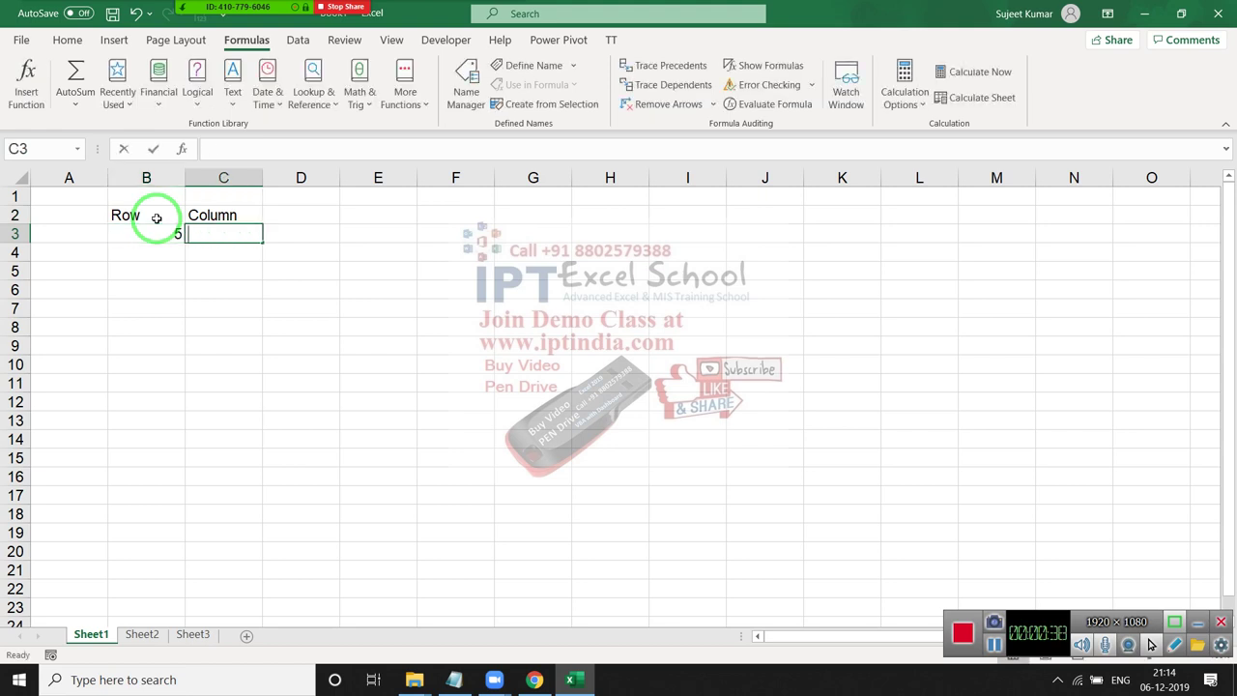
text(8)
key(Tab)
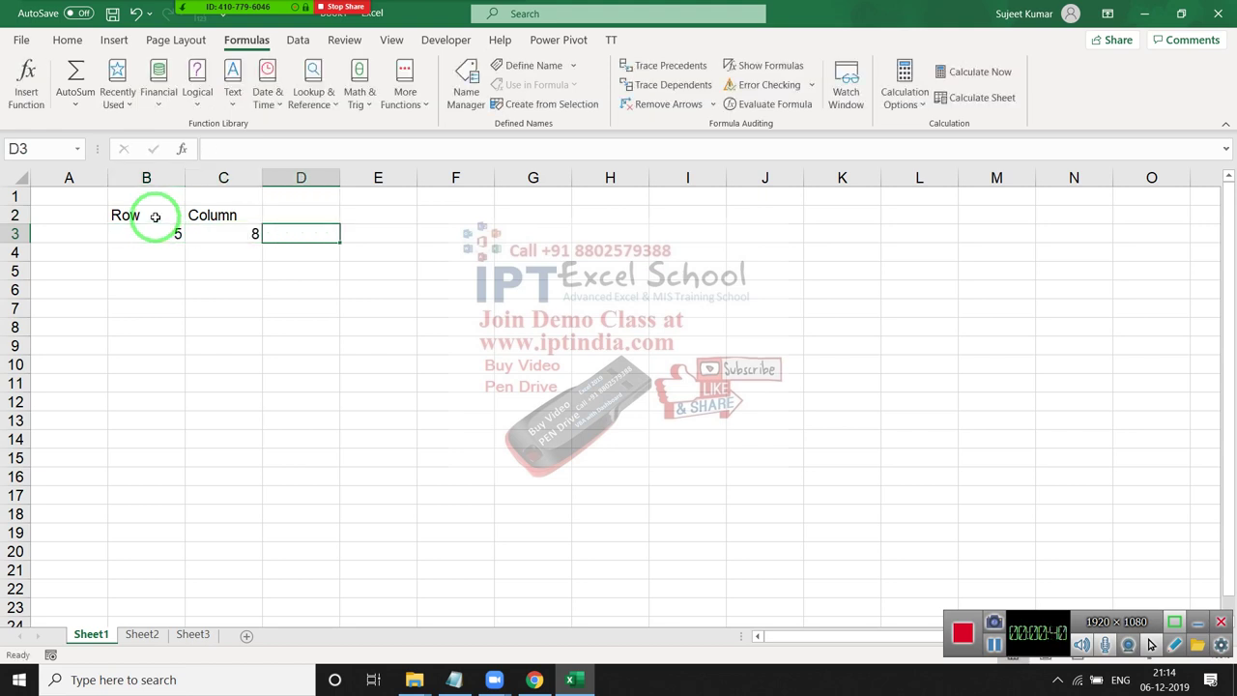
Step: Enter =ADDRESS(B3,C3) in D3 so it returns $H$5
text(=ad)
key(Tab)
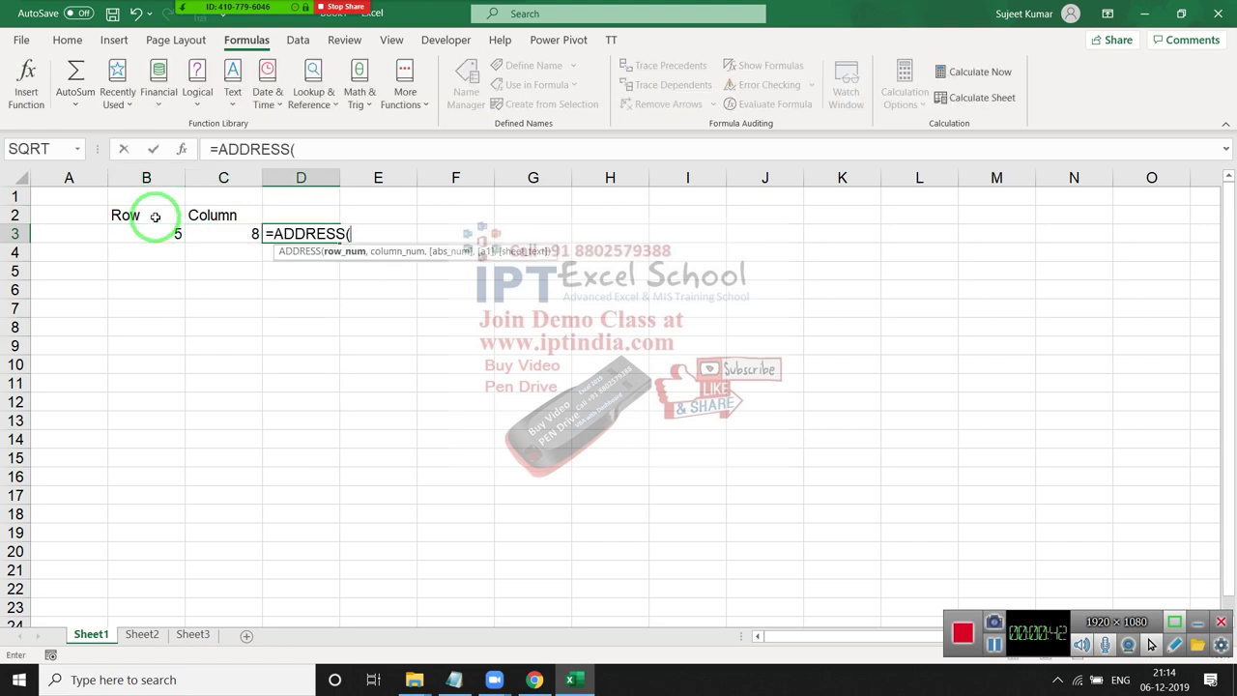
key(Left)
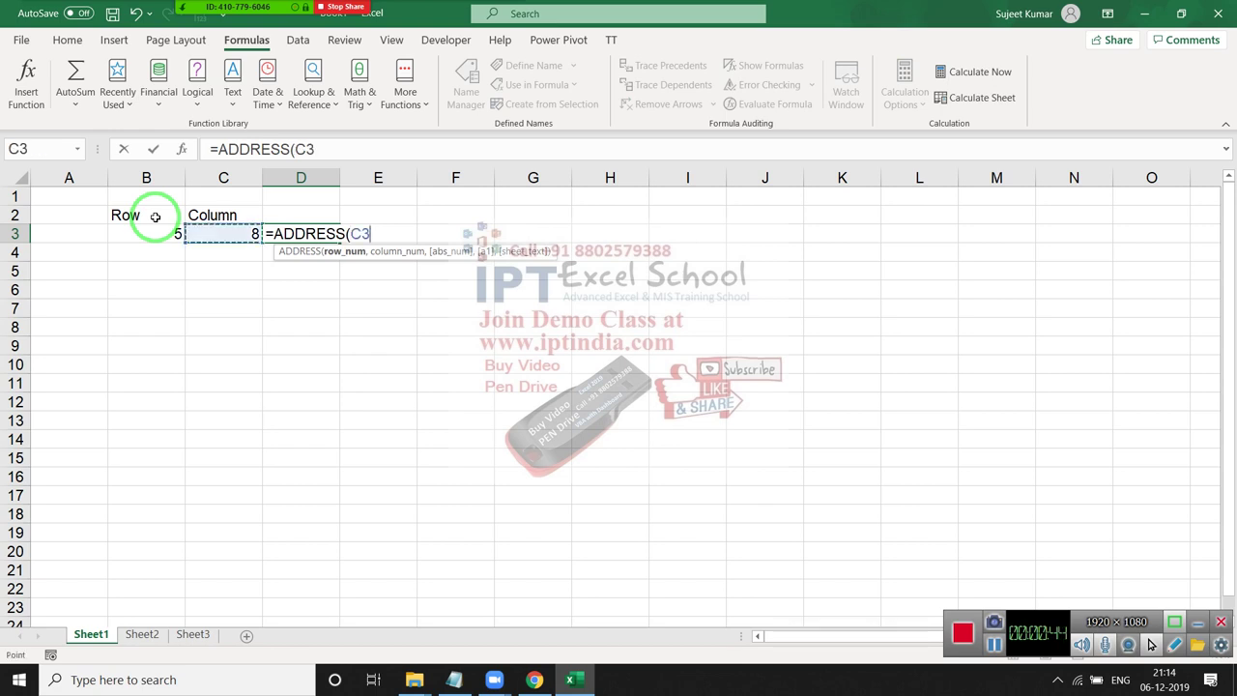
key(Left)
text(,)
key(Left)
key(Return)
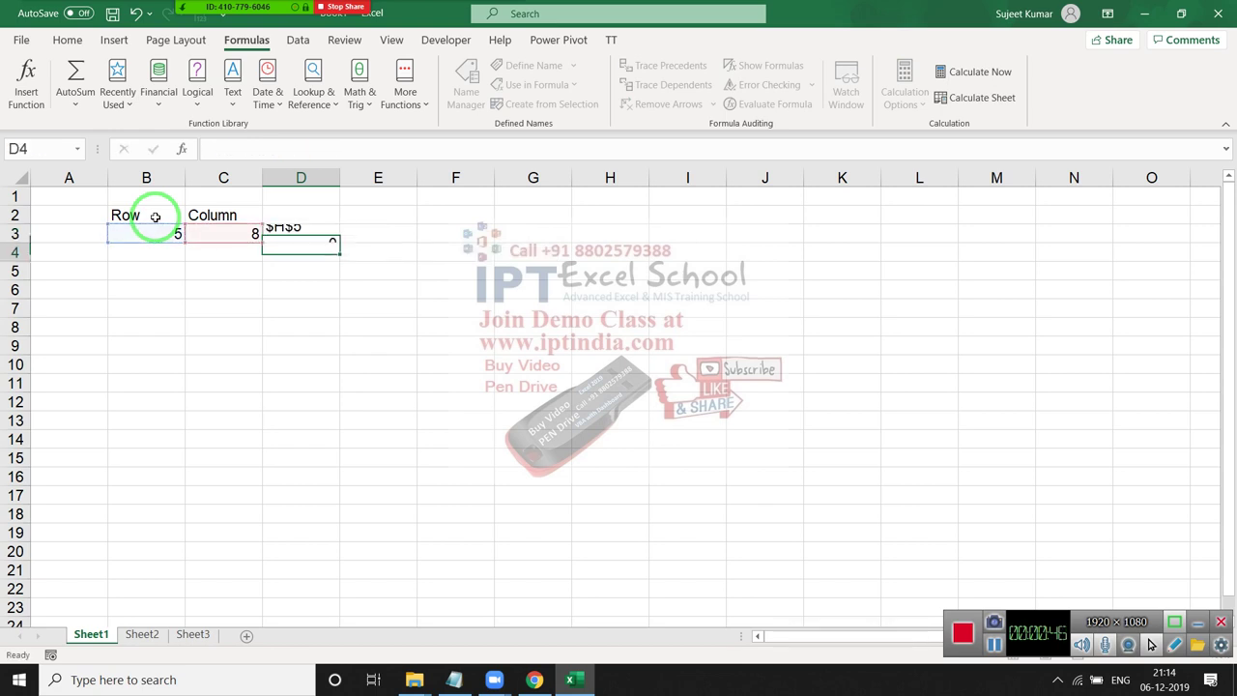
key(Up)
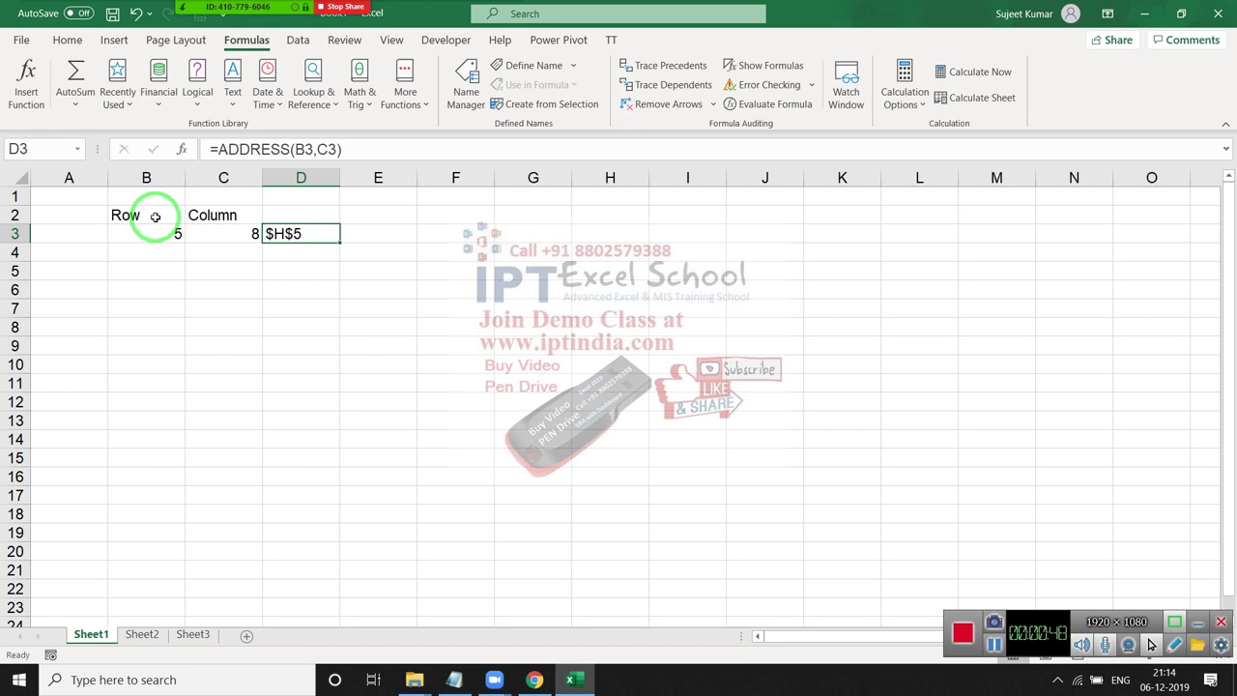
Step: Put the value 652 in cell H5
key(Right)
key(Right)
key(Right)
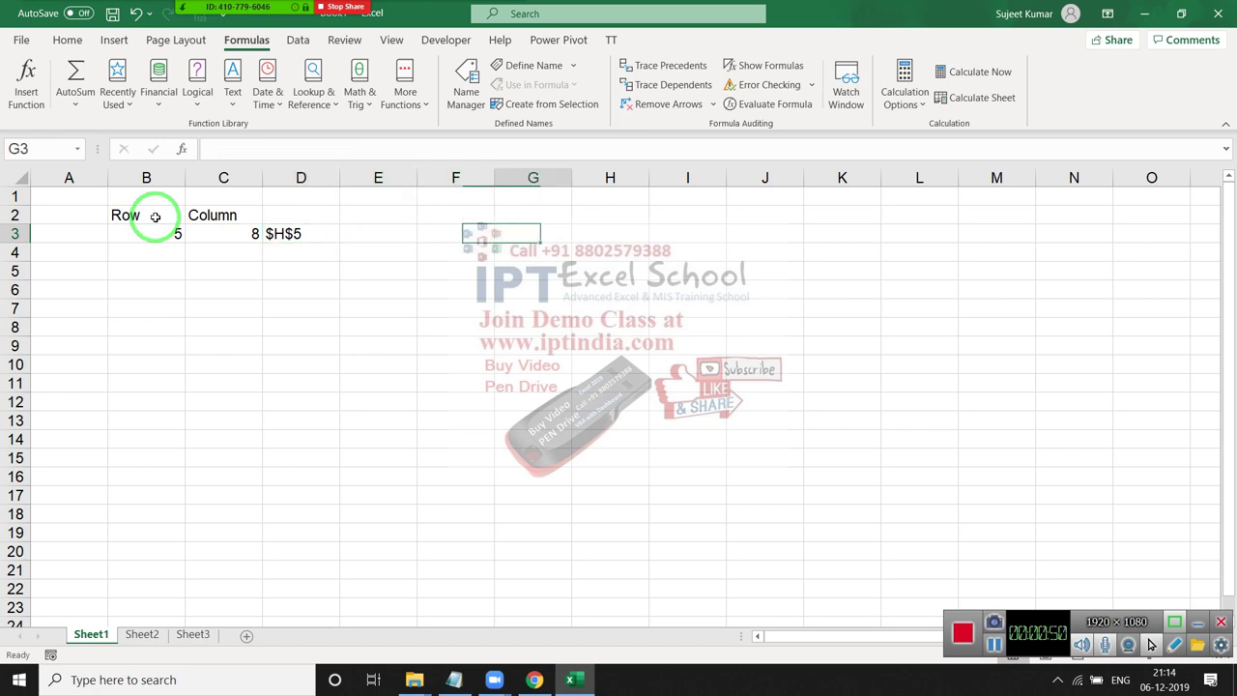
key(Right)
key(Down)
key(Down)
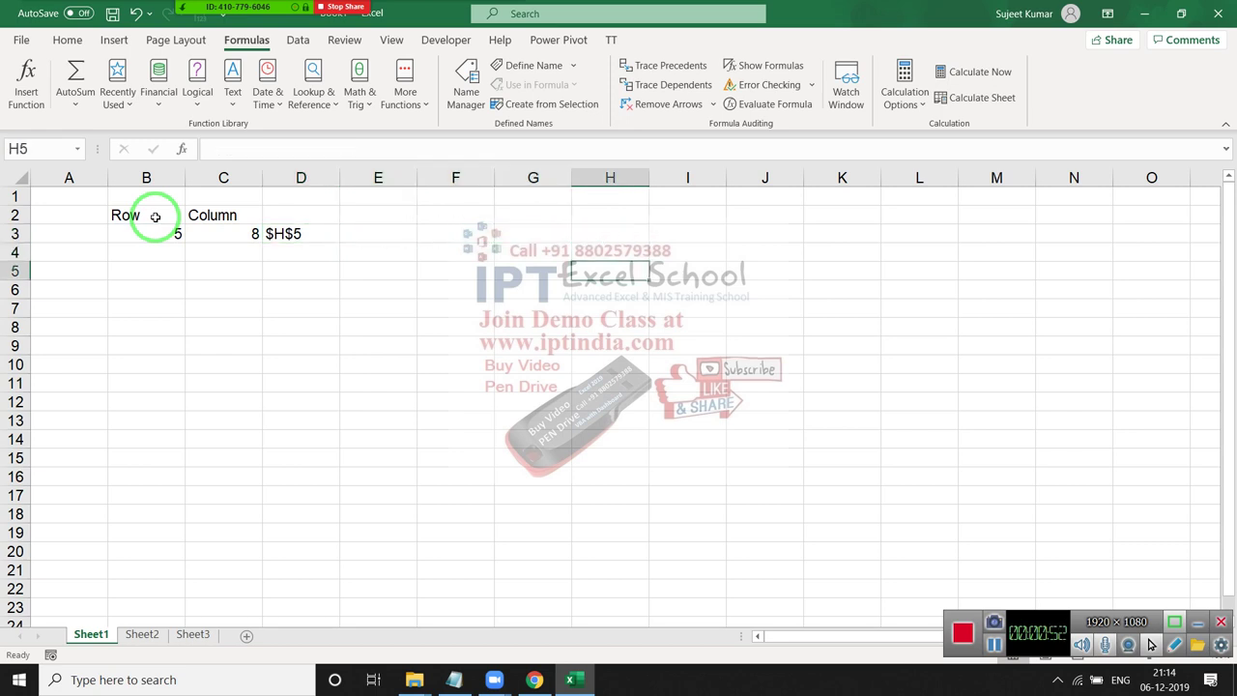
text(652)
key(Return)
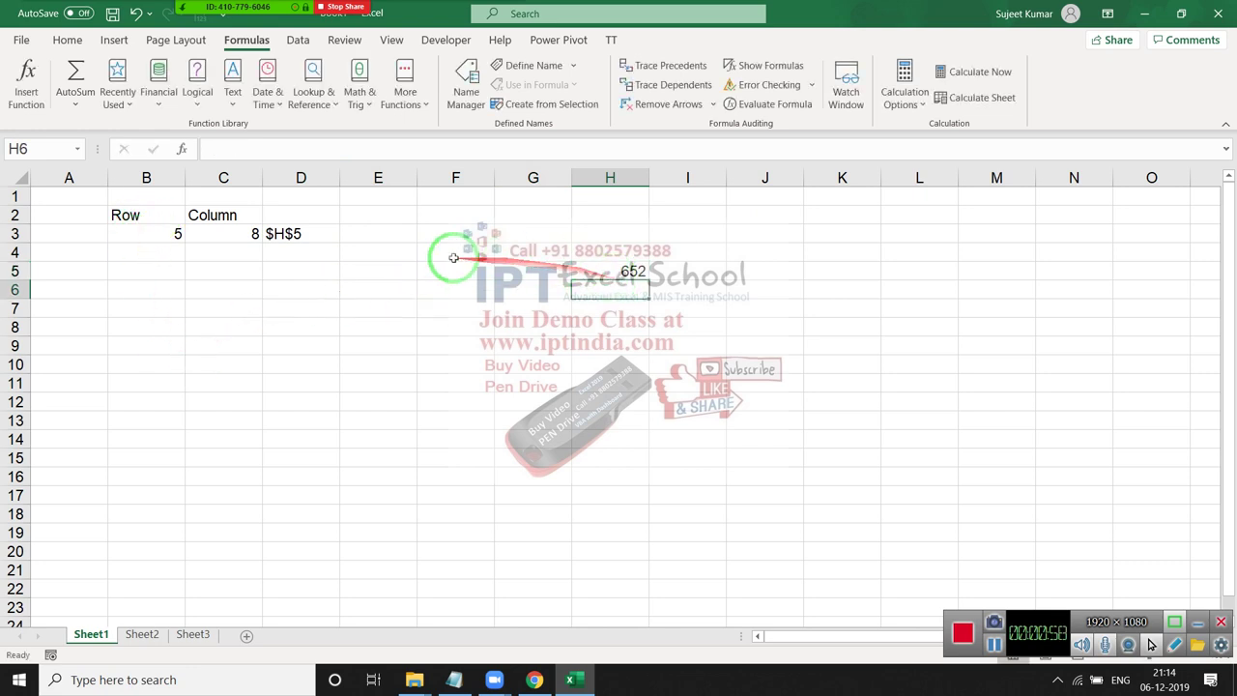
Step: Enter =INDIRECT(D3) in E3 so it returns 652
click(384, 240)
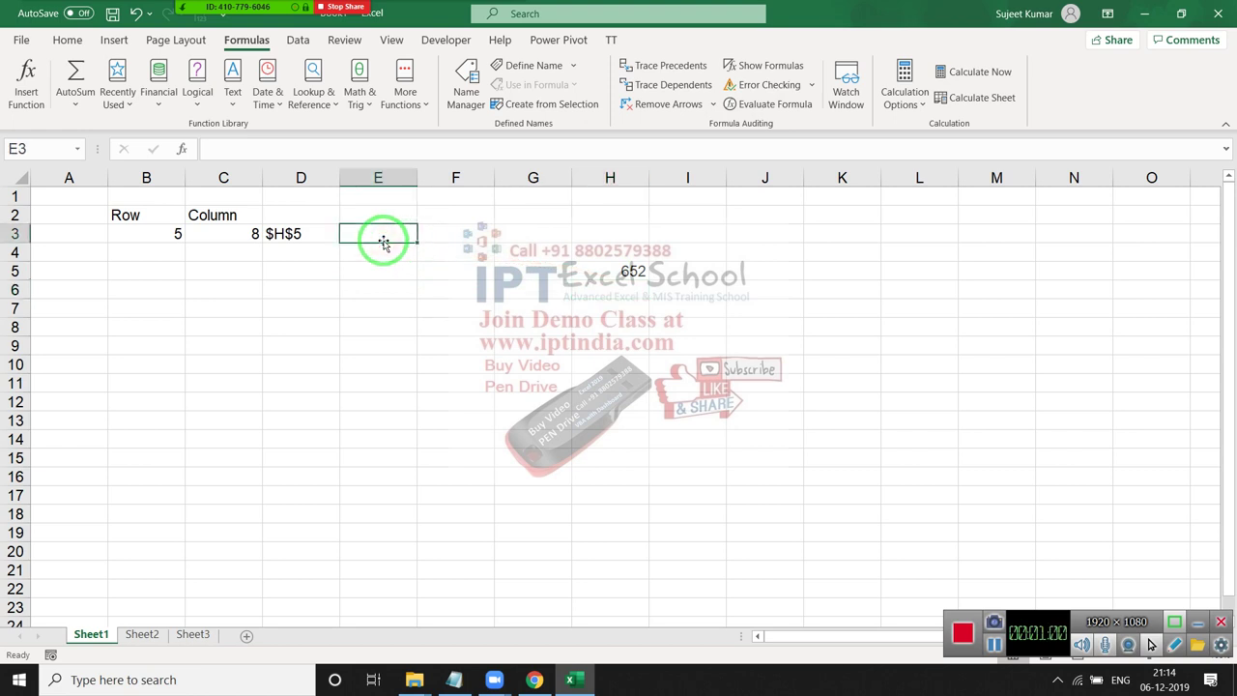
text(=)
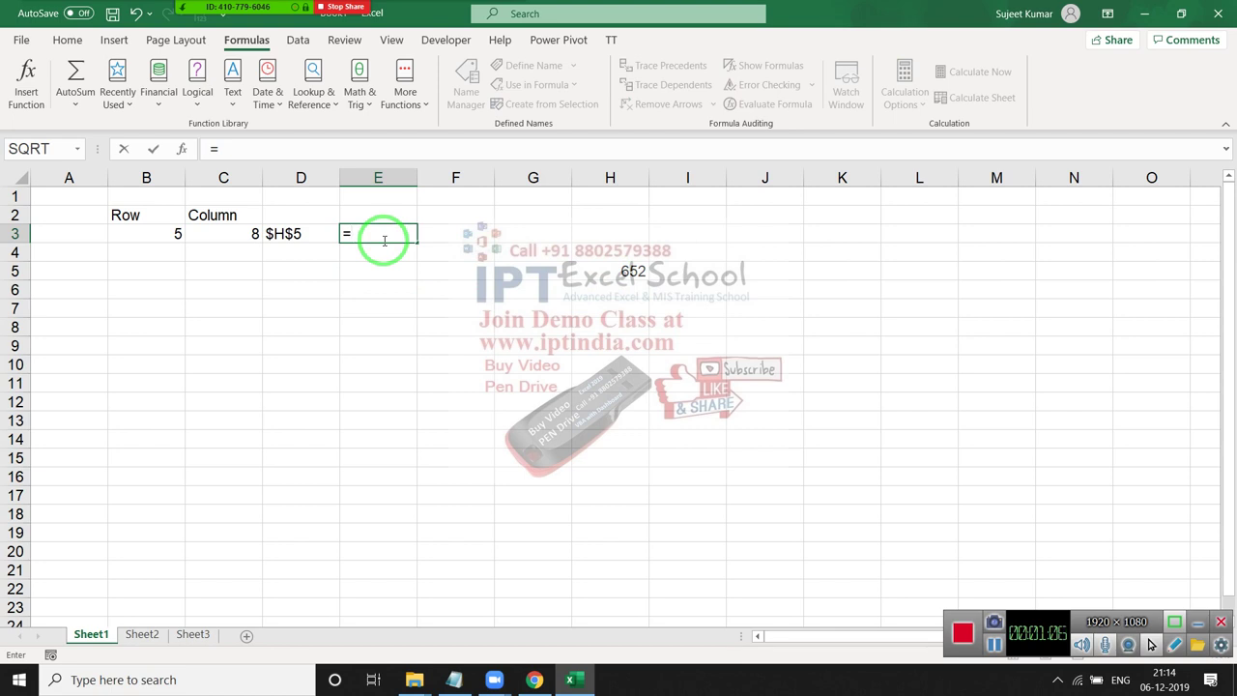
text(i)
text(n)
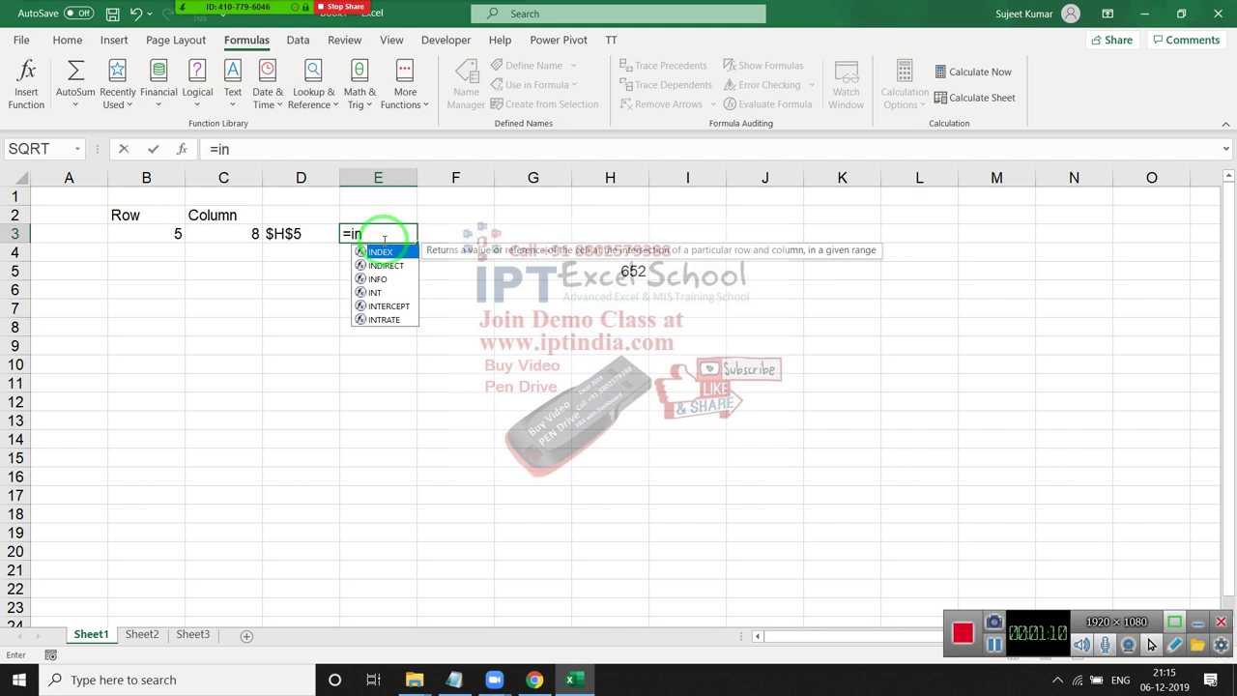
key(Down)
key(Tab)
key(Left)
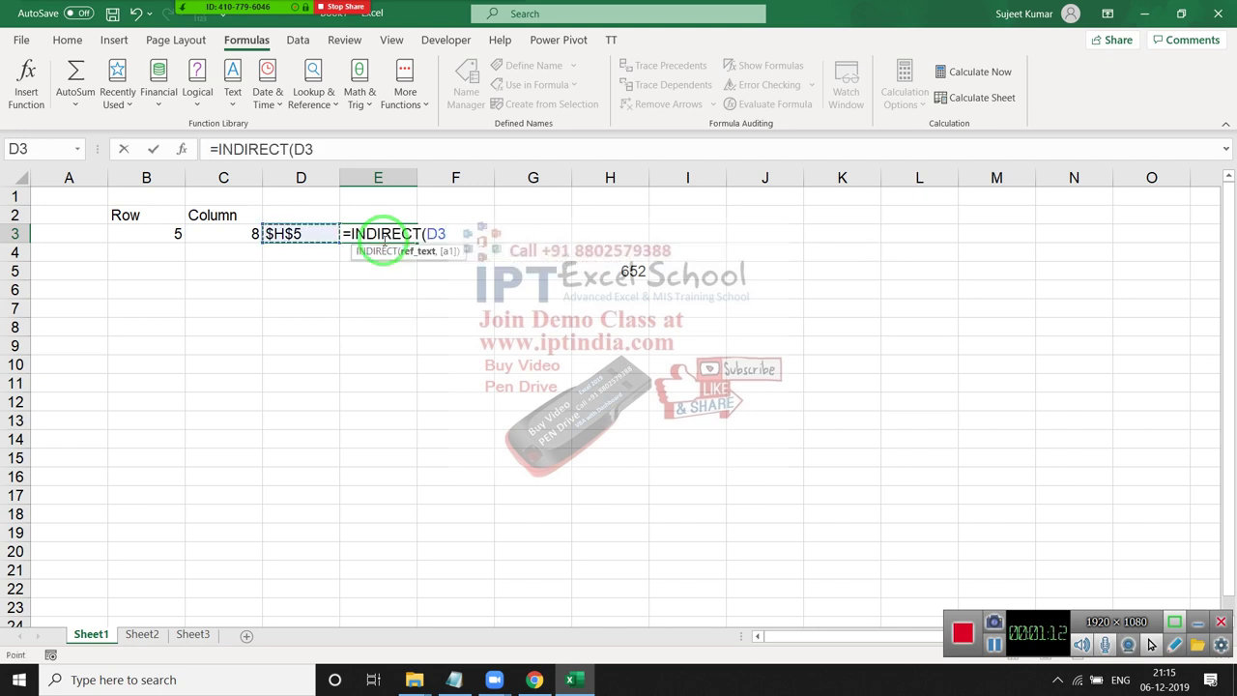
key(Return)
click(384, 244)
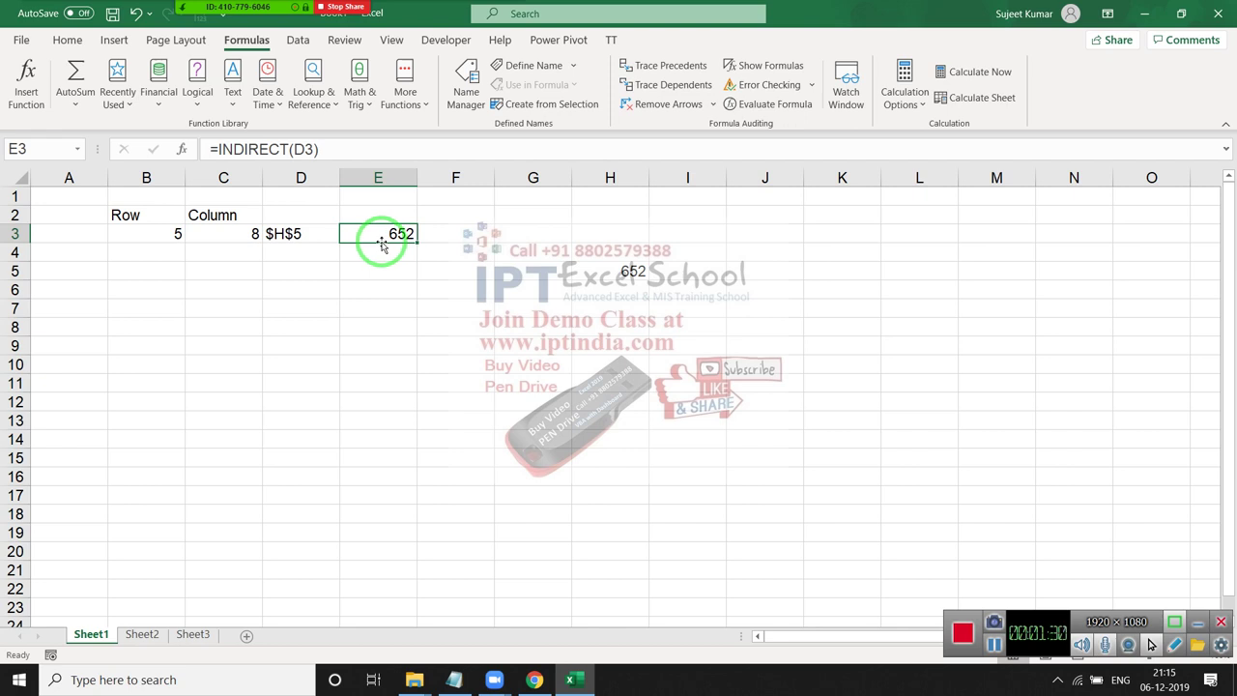
Step: Inspect E3's formula and its D3 reference without changes, then view D3's ADDRESS formula
double_click(381, 245)
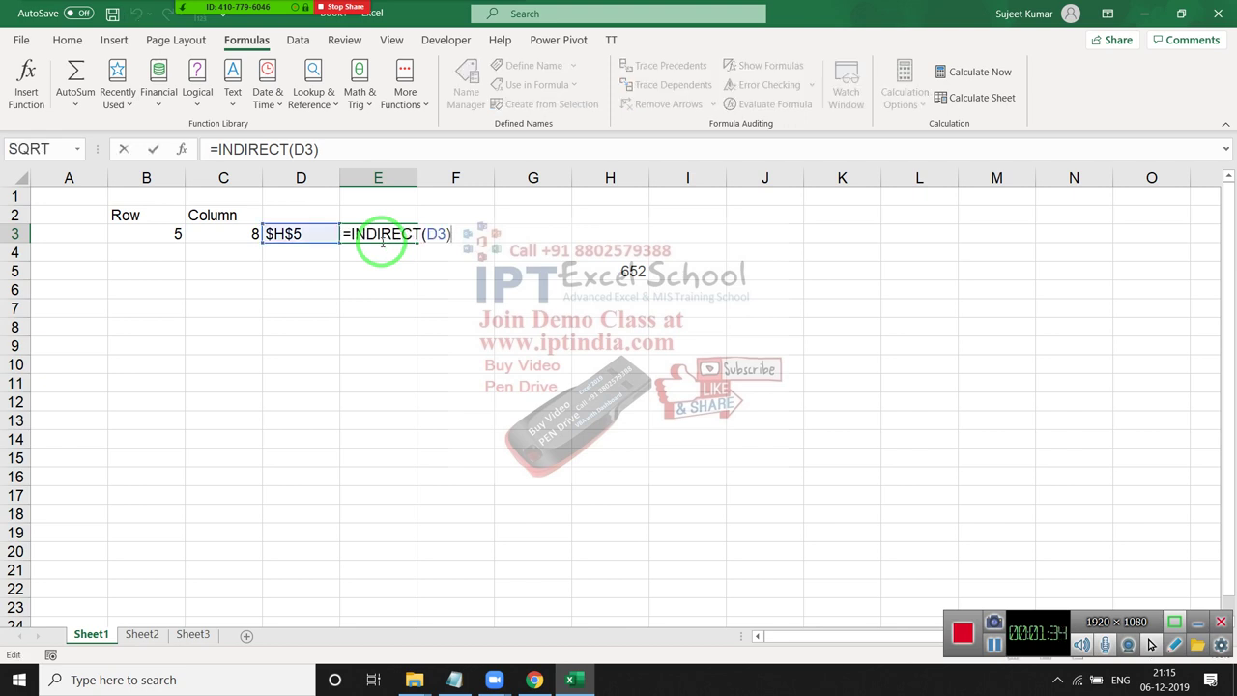
click(435, 235)
double_click(435, 234)
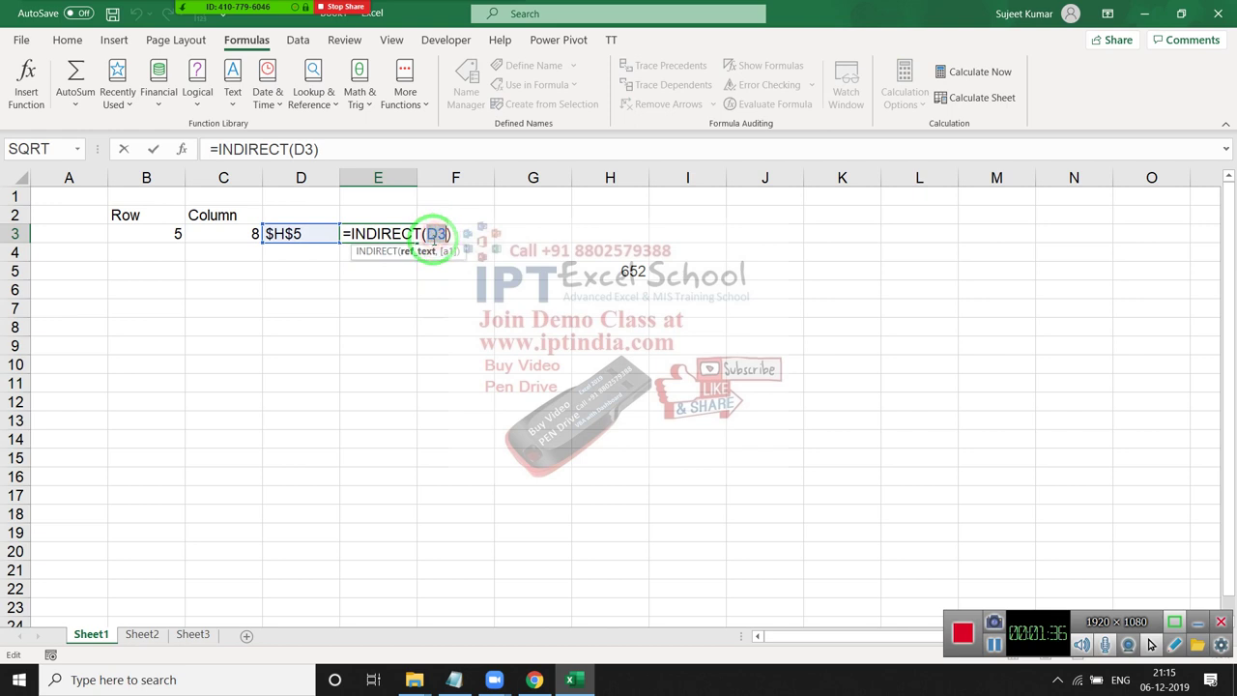
key(Escape)
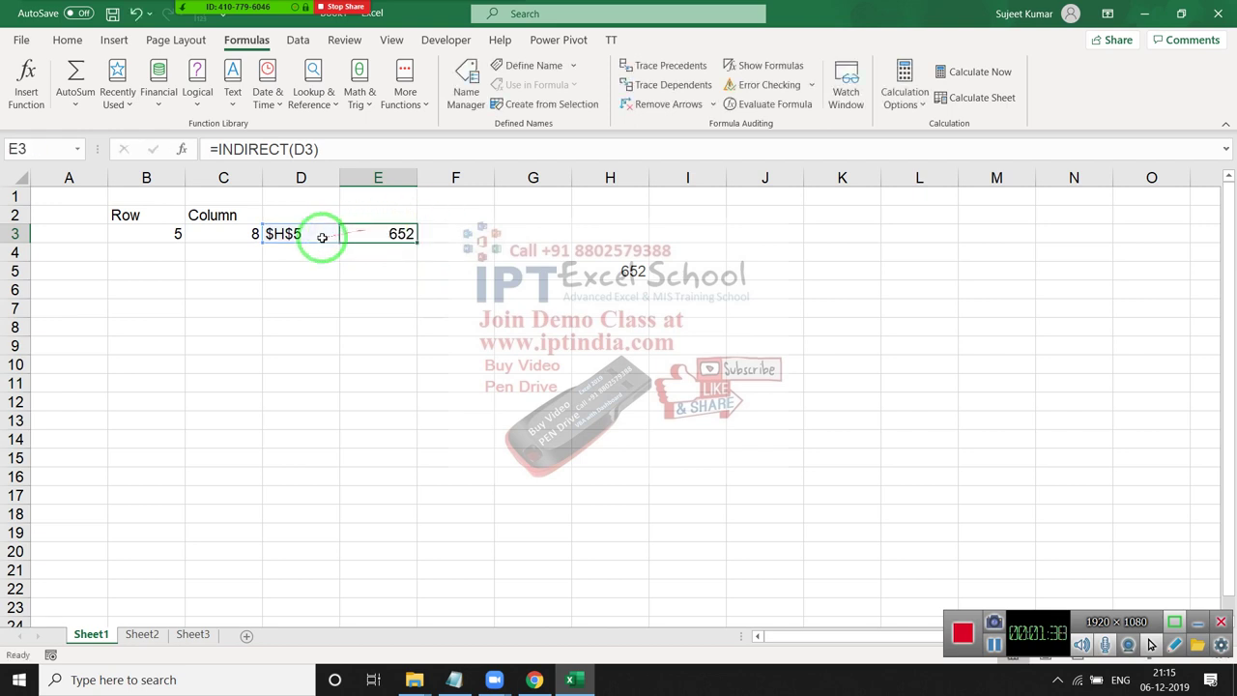
click(299, 238)
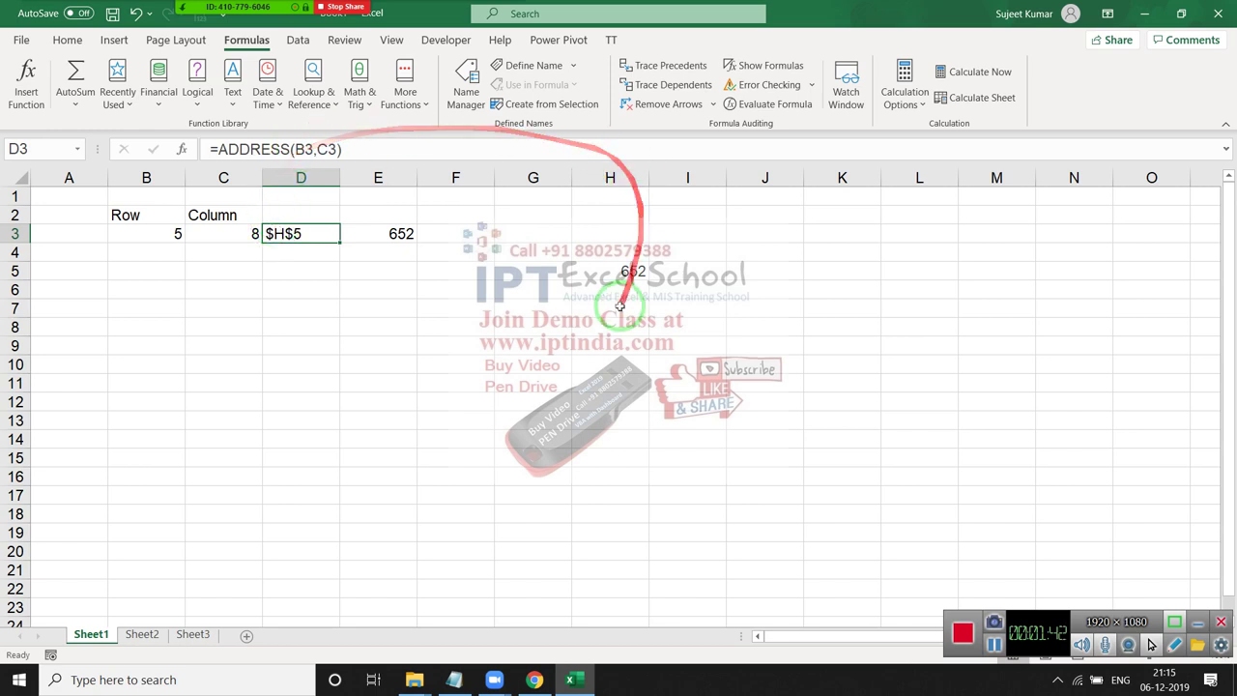
Step: Turn F3 into the plain text H5 by entering =H5 and removing the equals sign
click(611, 272)
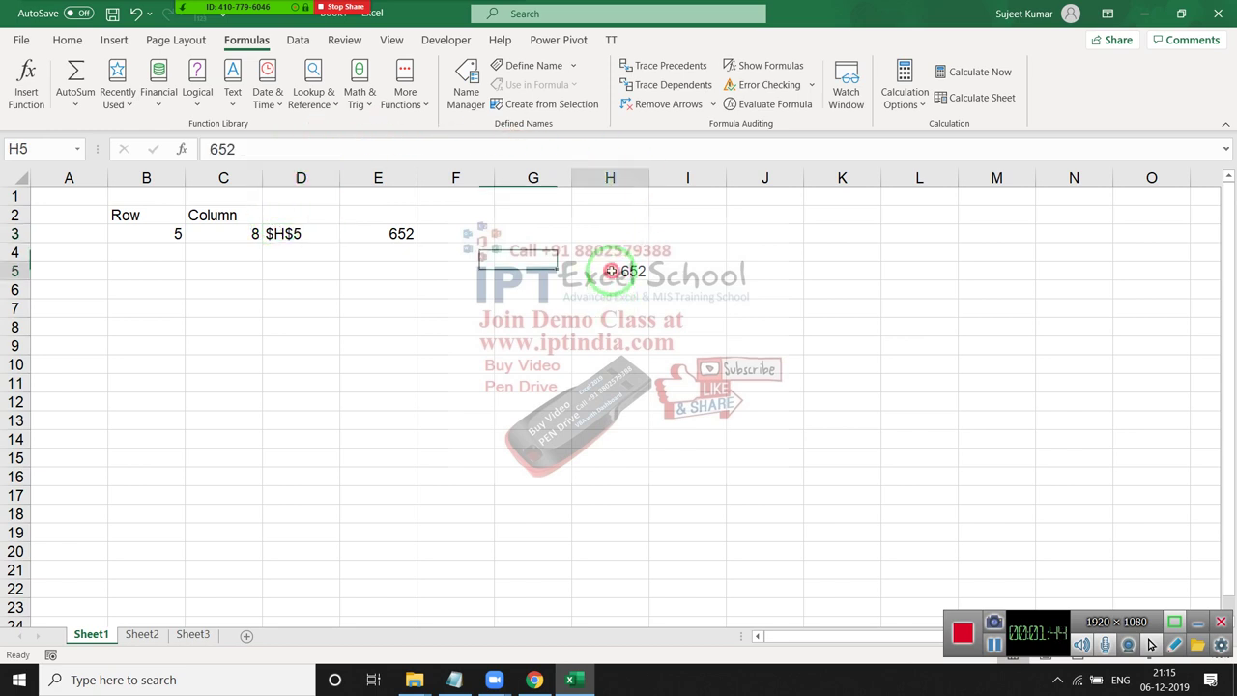
click(455, 239)
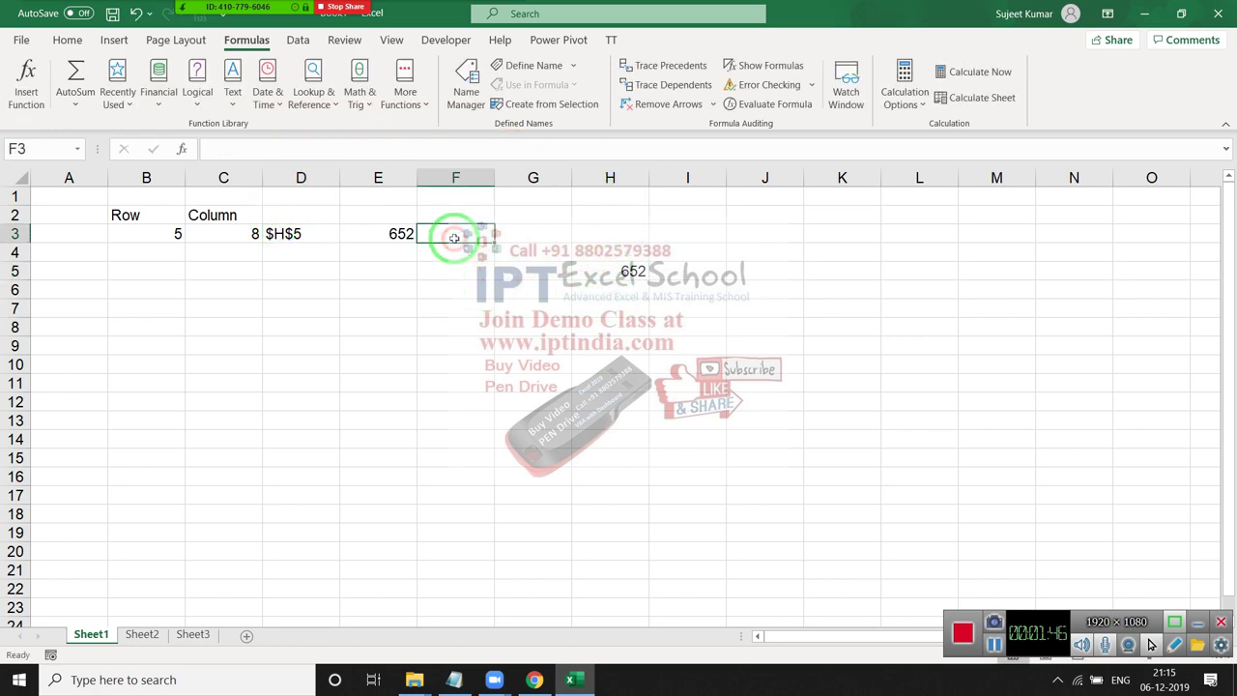
text(=)
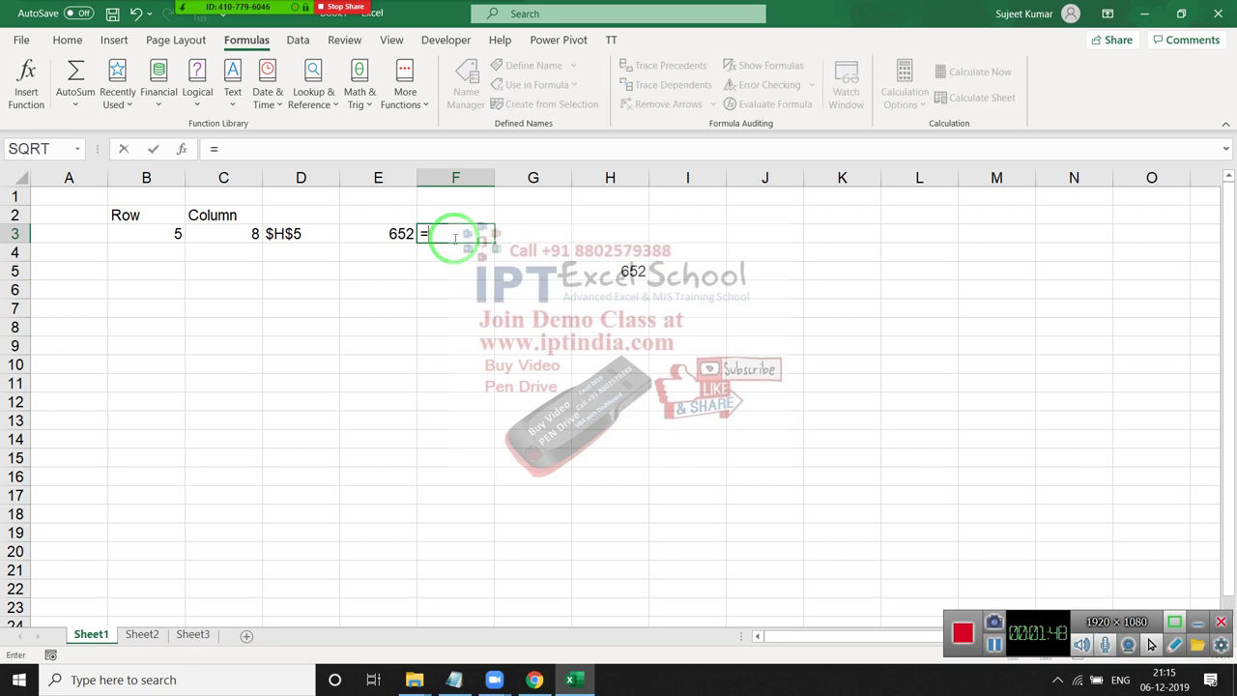
text(h5)
key(Return)
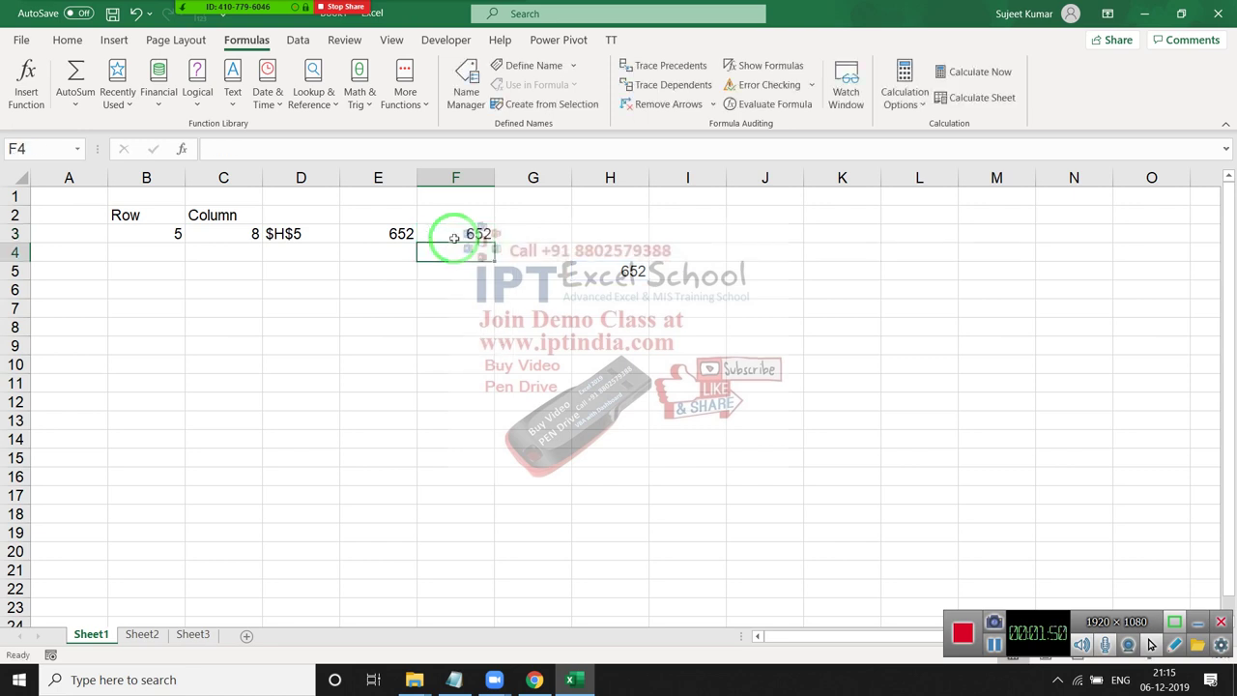
click(454, 238)
double_click(454, 238)
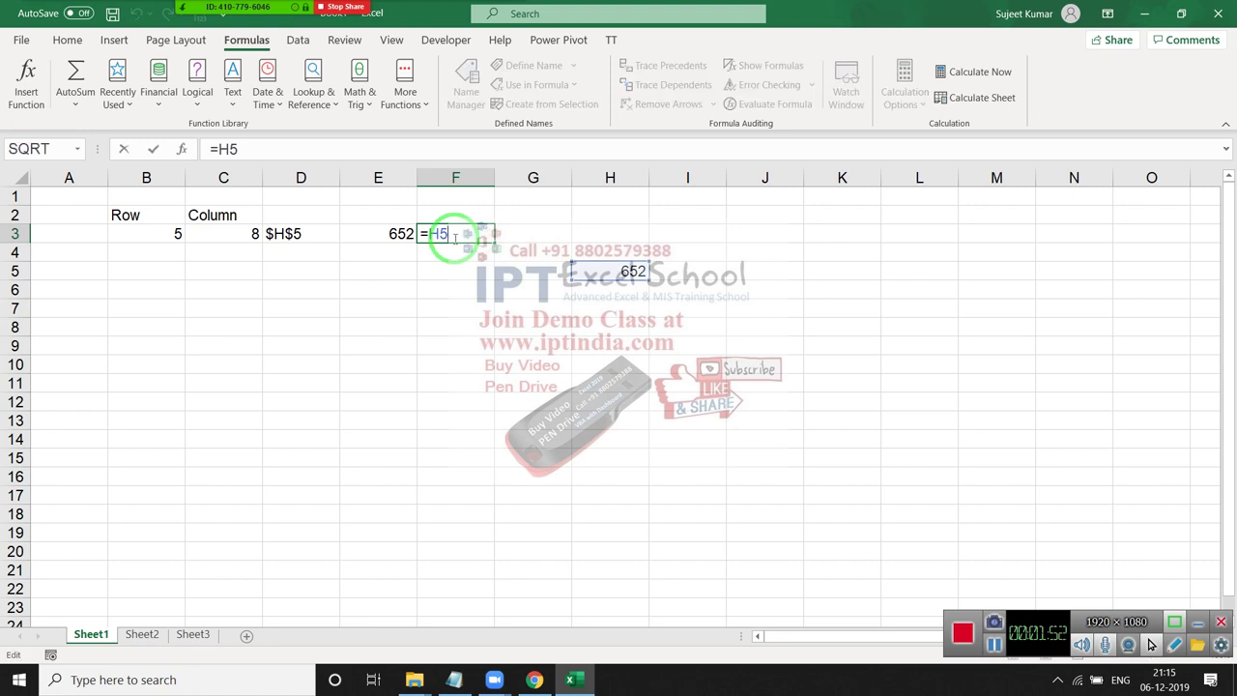
key(Home)
key(Delete)
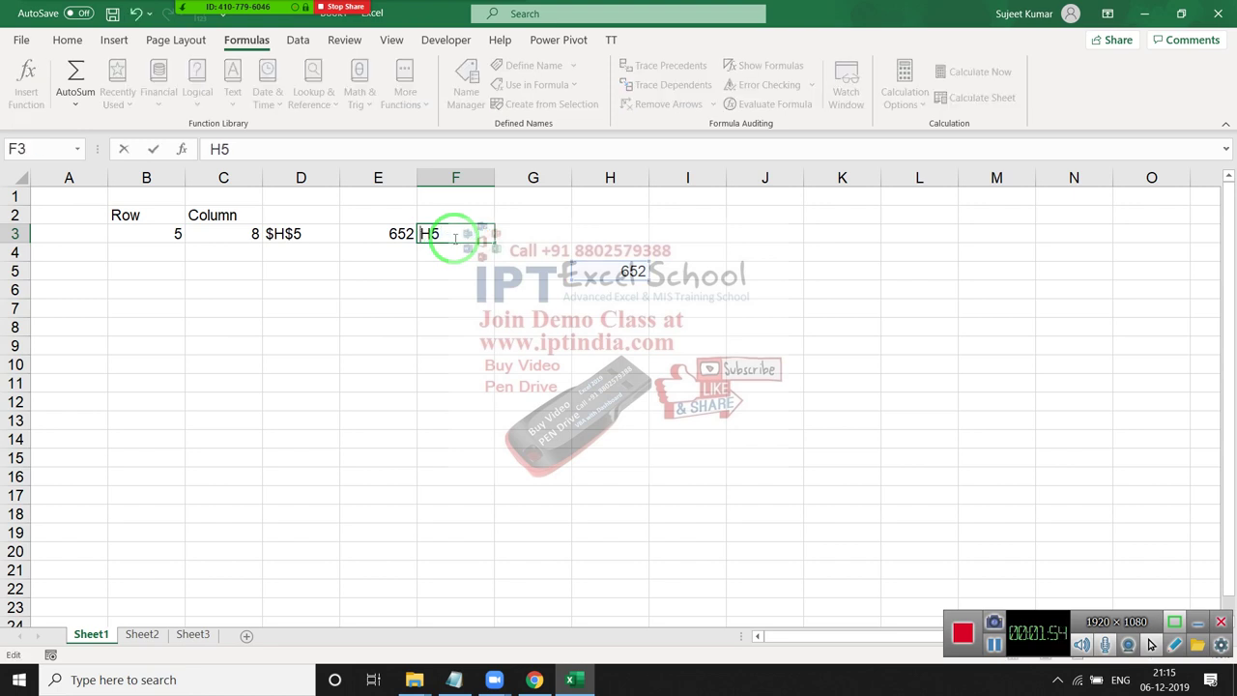
key(Return)
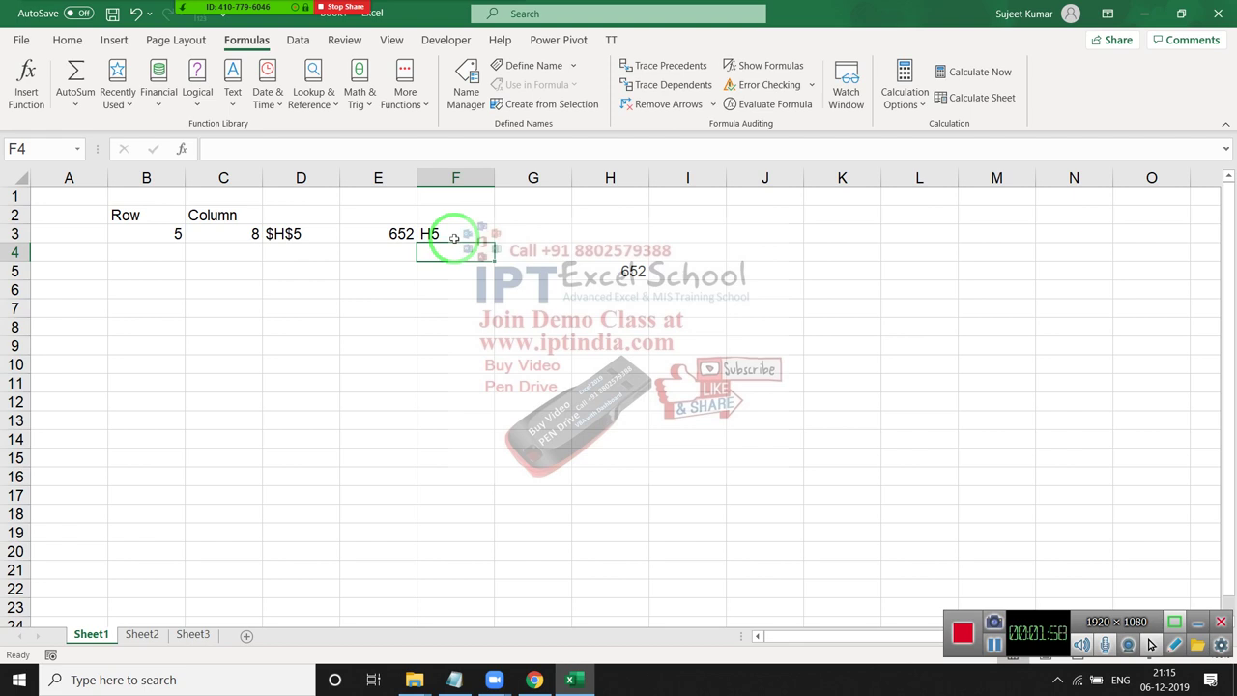
Step: Enter =INDIRECT(F3) in F4 to return 652
text(=ind)
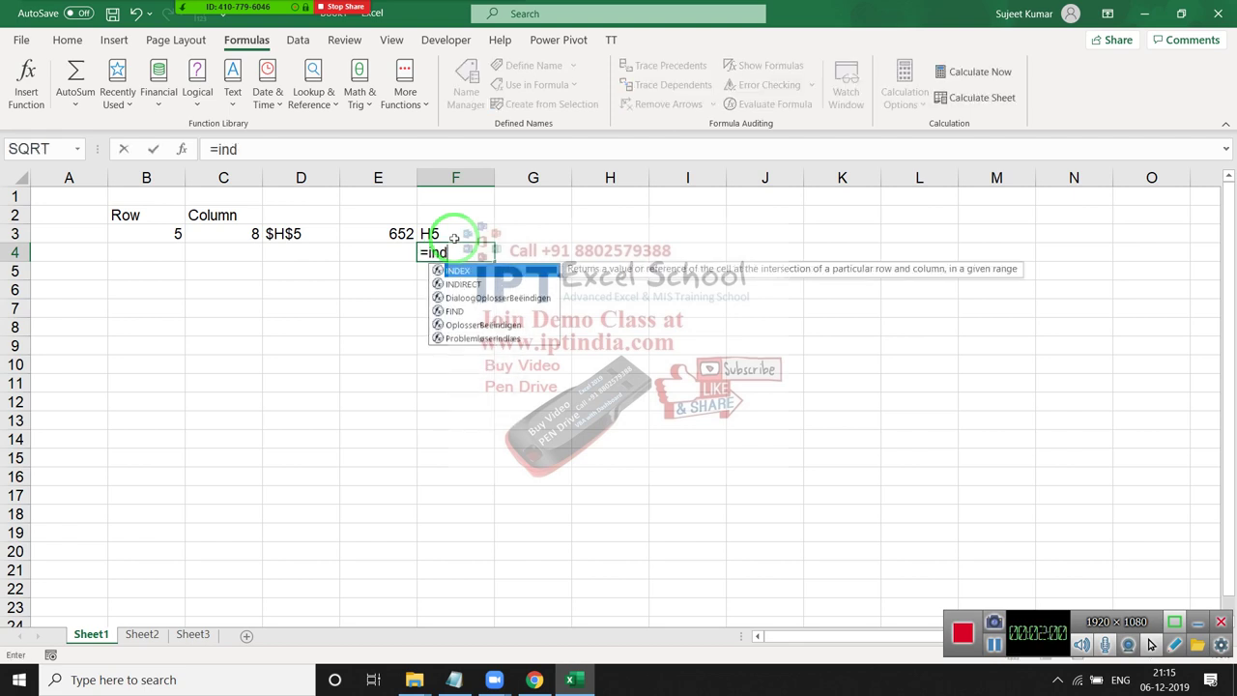
key(Down)
key(Tab)
click(454, 238)
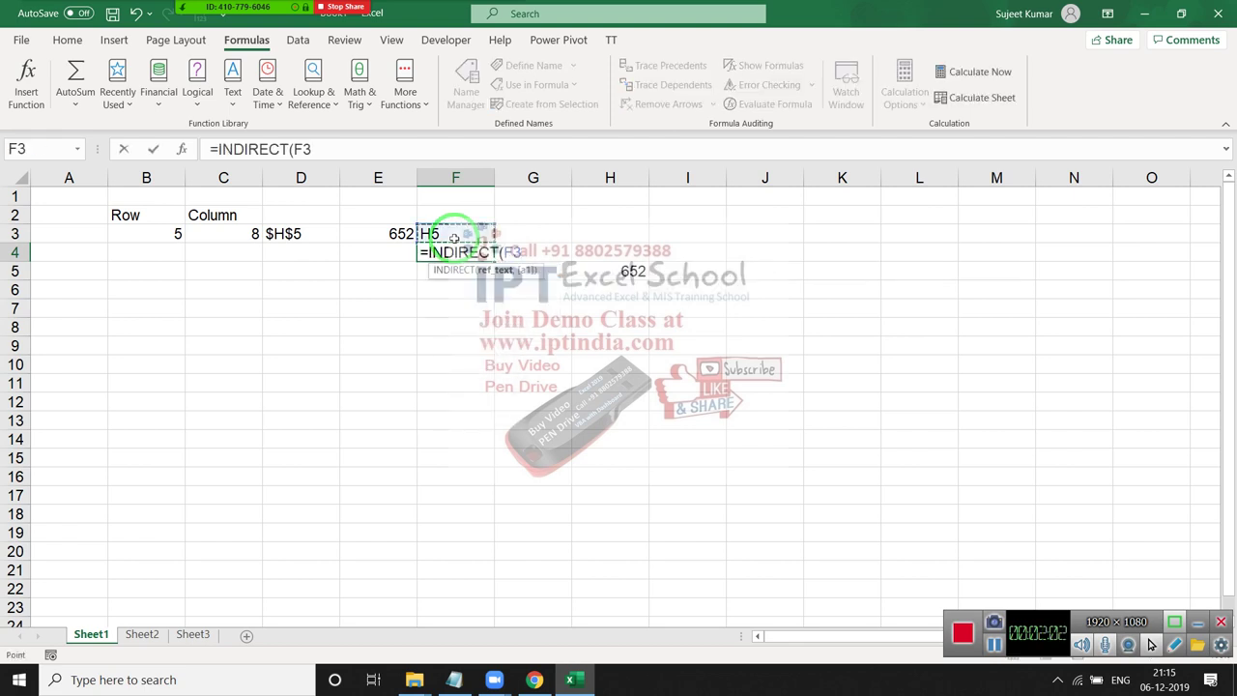
key(ctrl+Return)
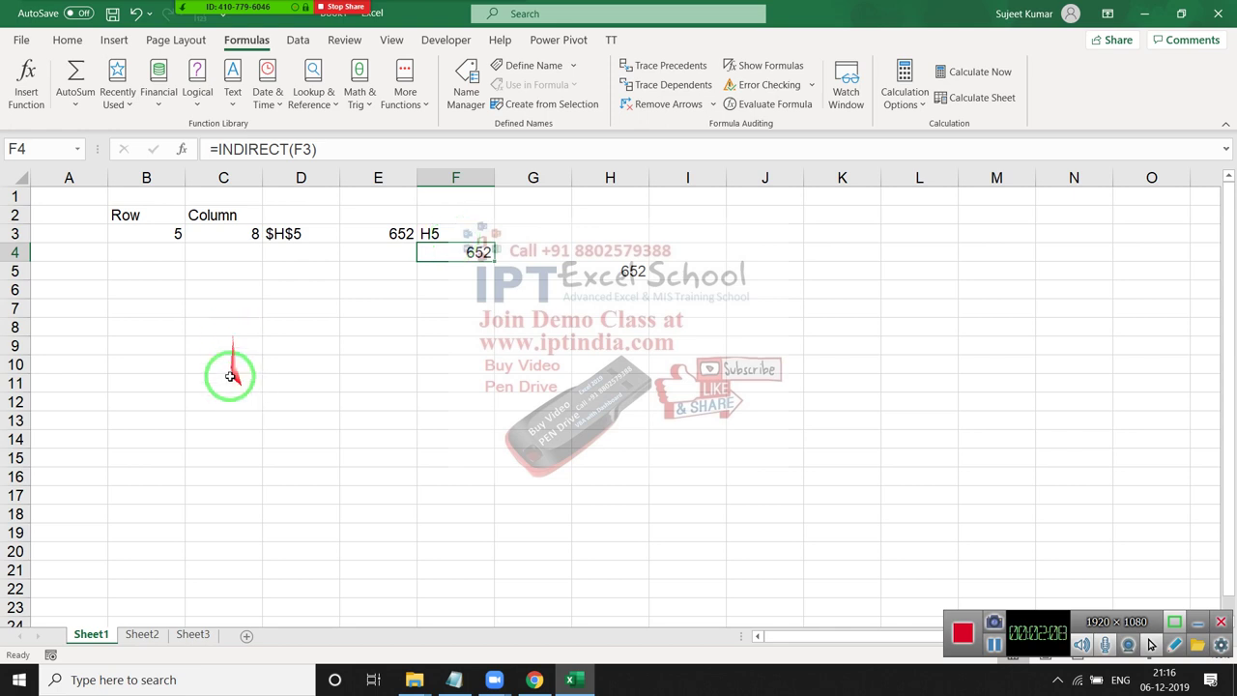
Step: Enter H in A9, 5 in B9, and =A9&B9 in C9 to produce H5
click(102, 349)
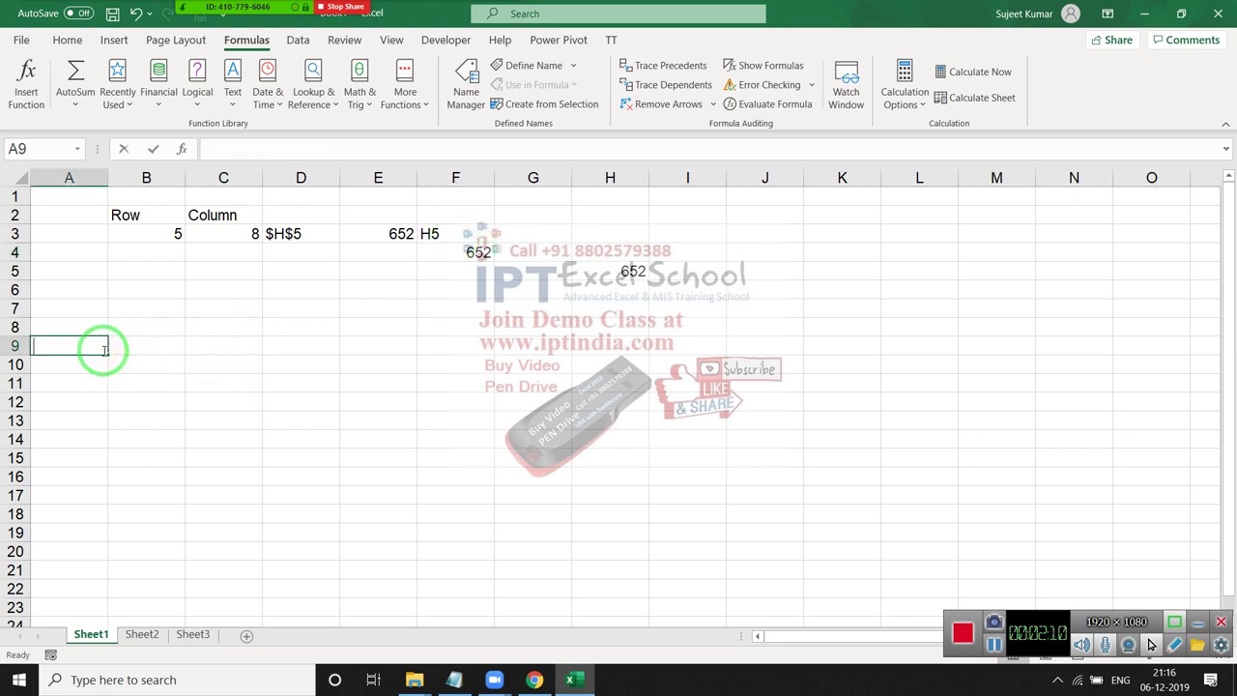
text(H)
key(Tab)
text(5)
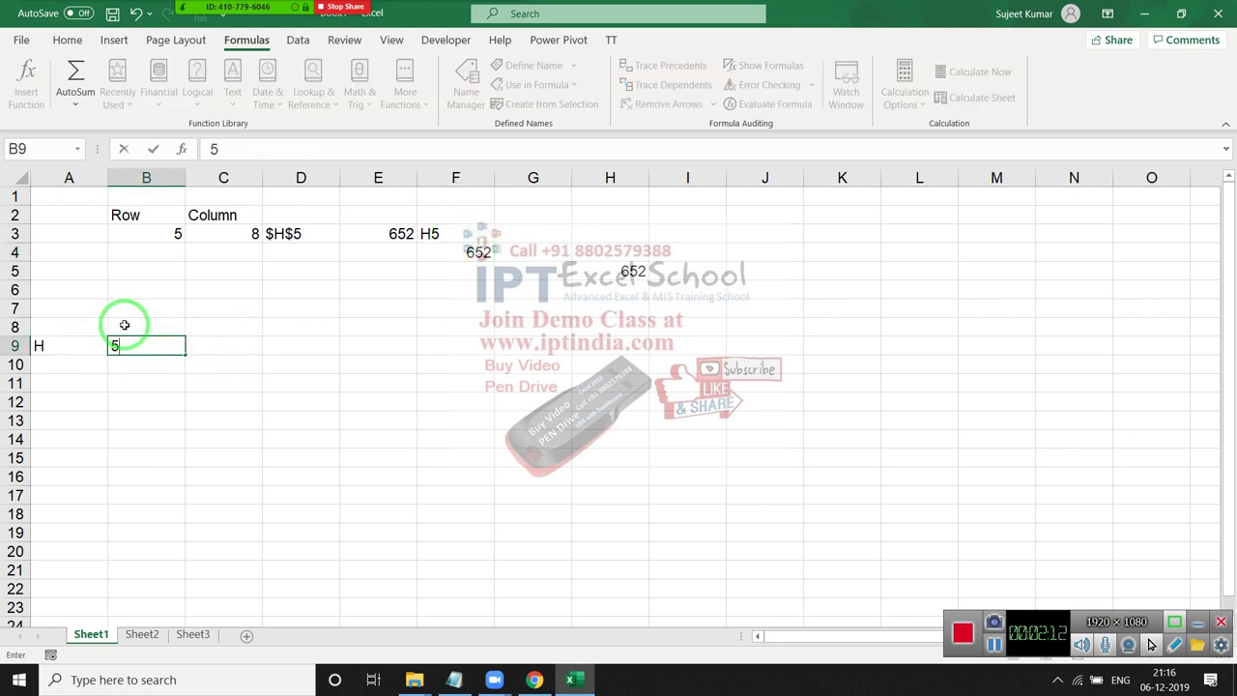
key(Tab)
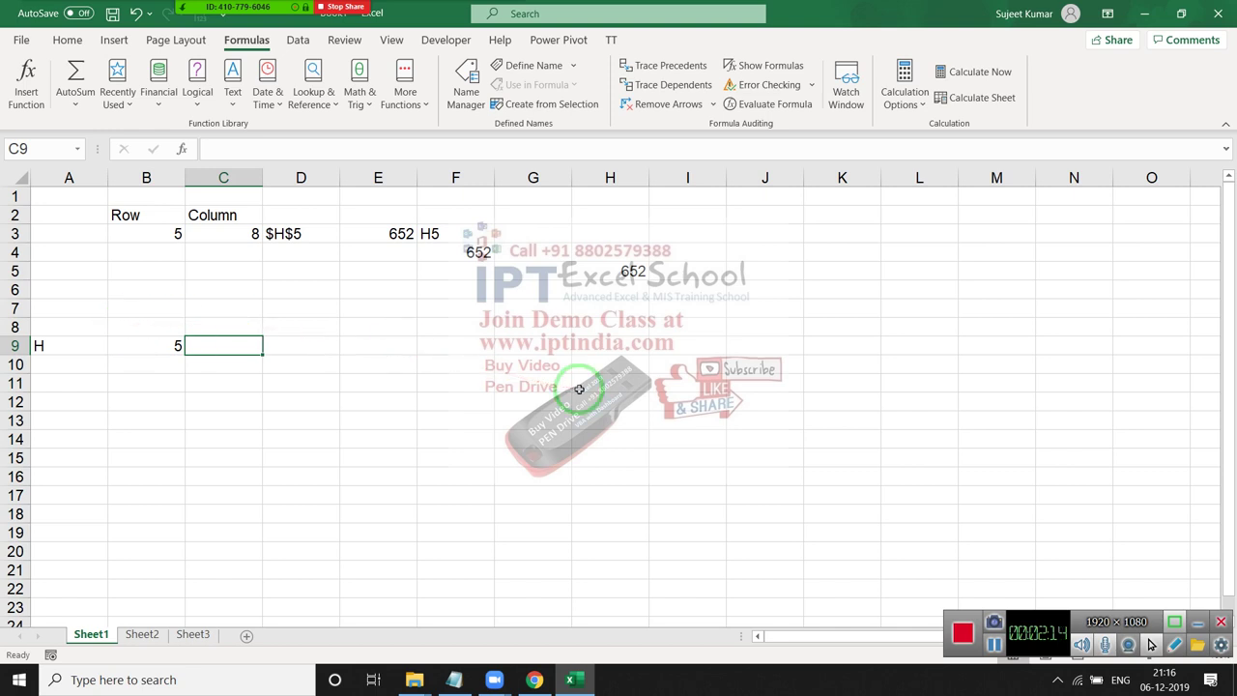
text(=)
key(Left)
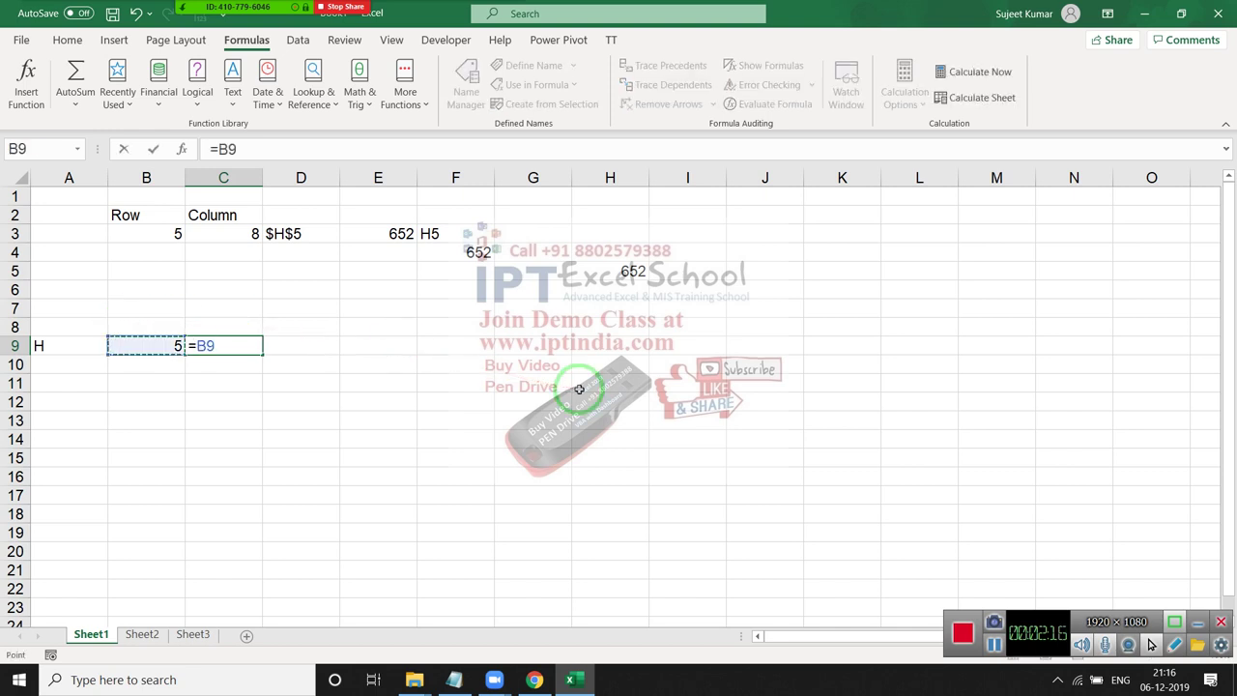
key(Left)
text(&)
key(Left)
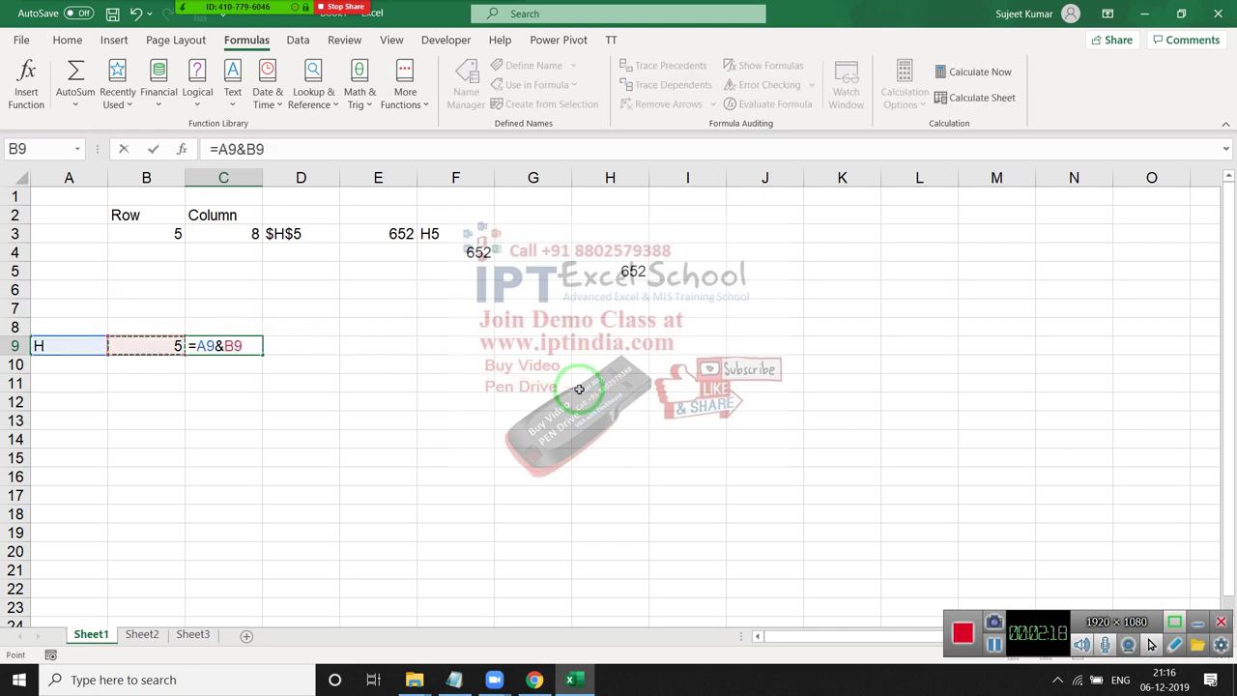
key(Return)
key(Up)
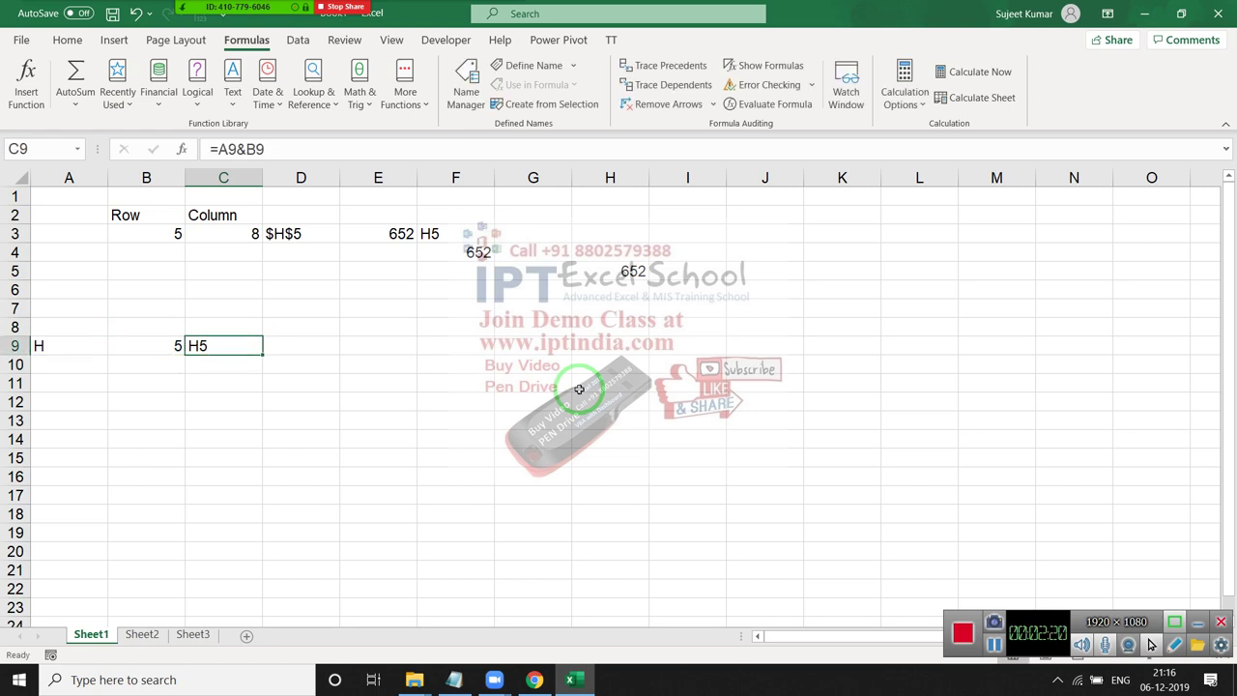
click(623, 272)
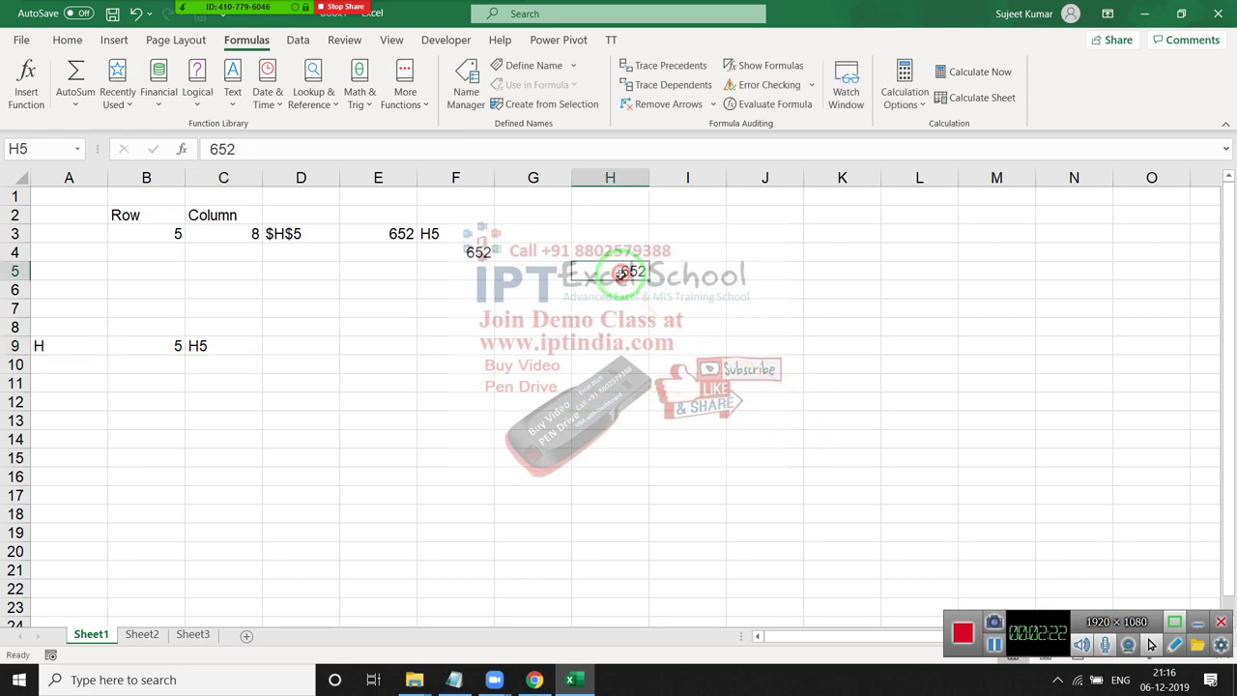
Step: Change C9 to =INDIRECT(A9&B9) so it returns 652
click(193, 345)
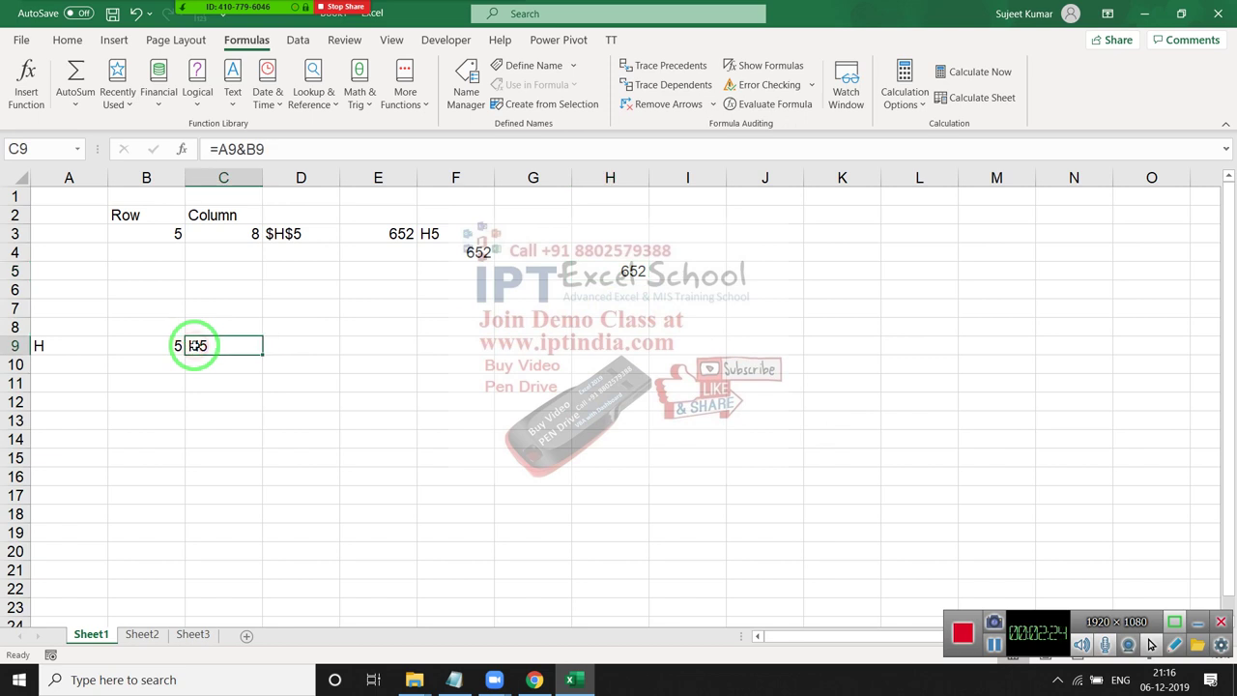
double_click(196, 346)
text(i)
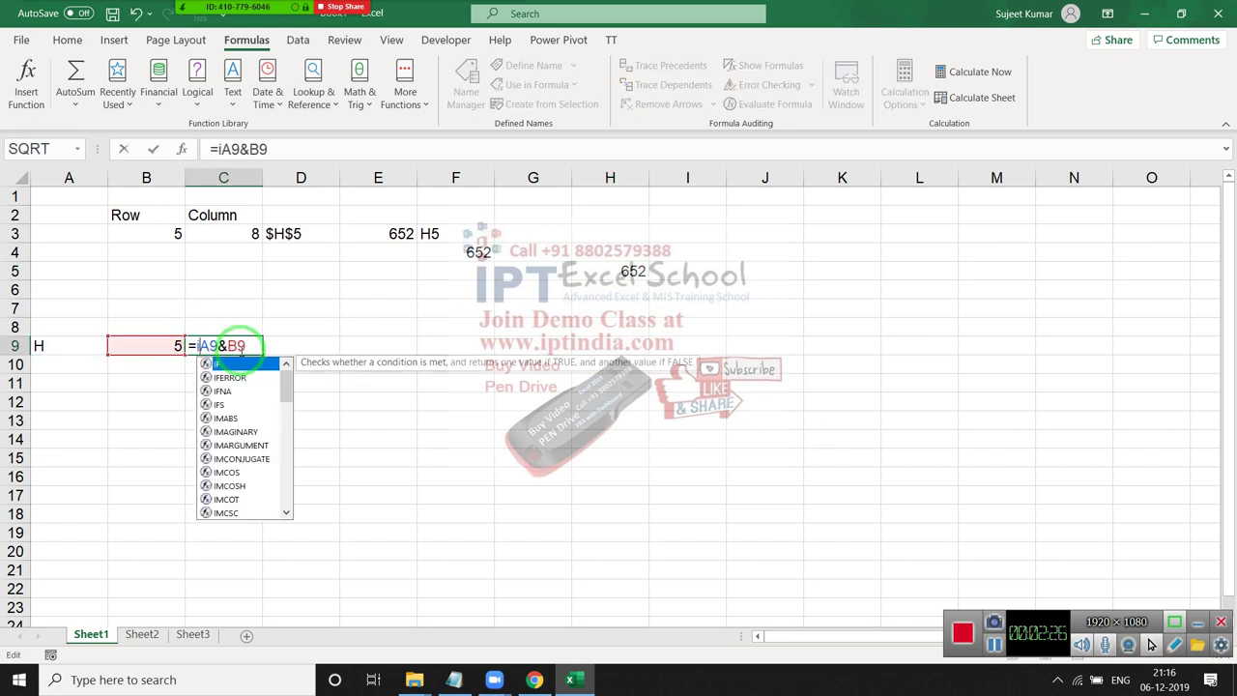
text(nd)
key(Down)
key(Tab)
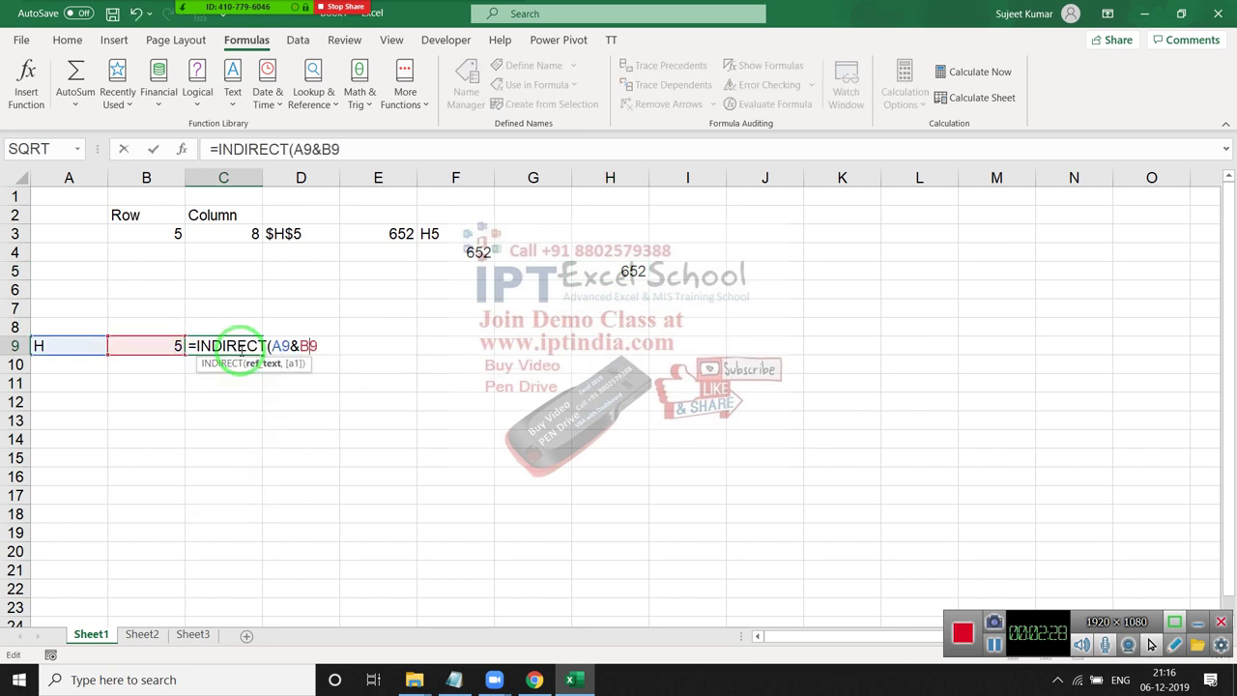
text())
key(Return)
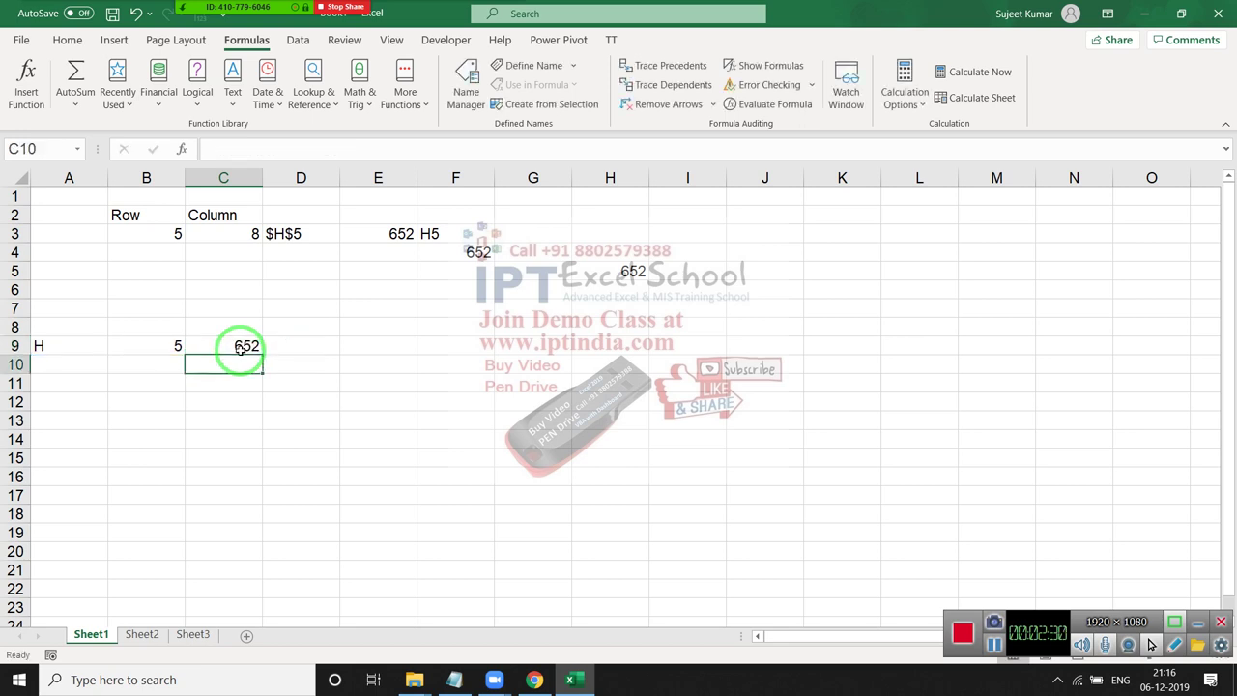
click(244, 350)
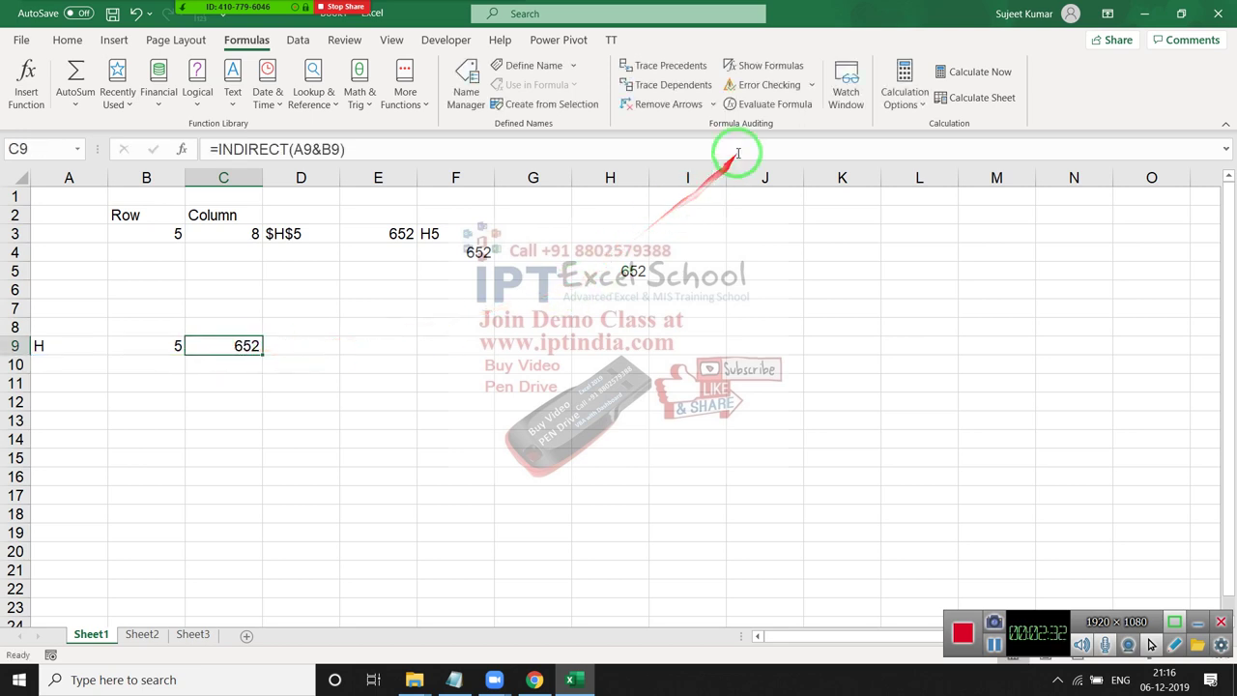
click(756, 105)
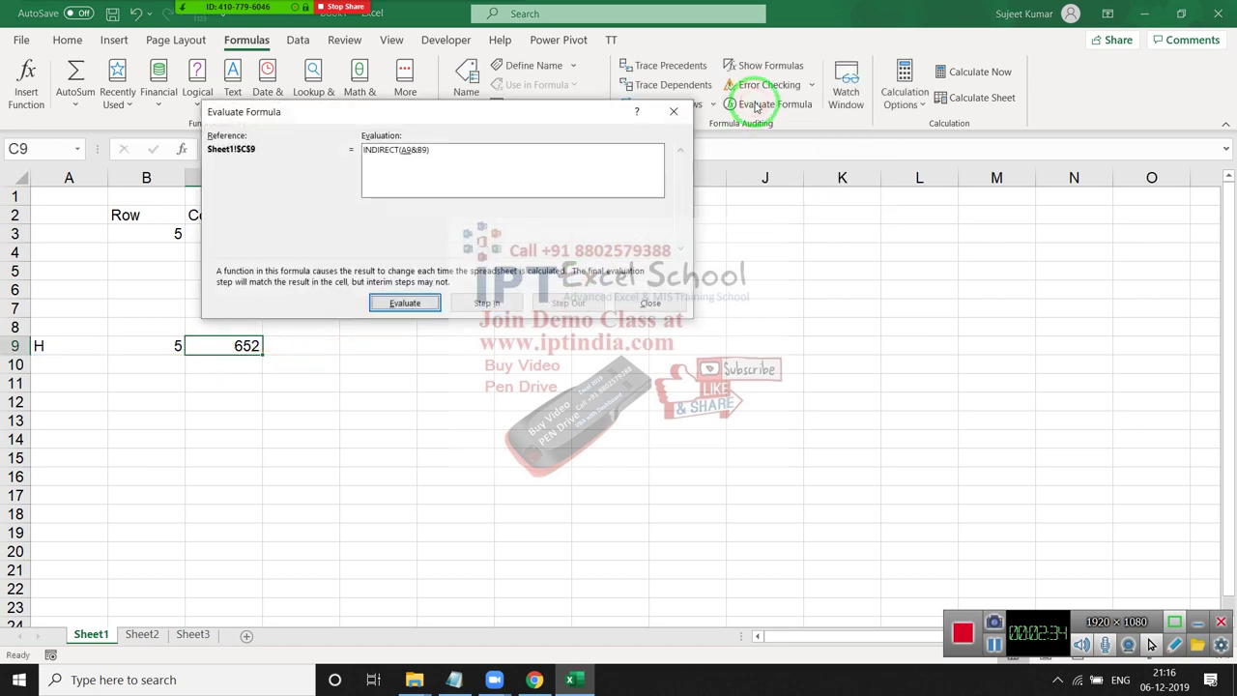
click(387, 305)
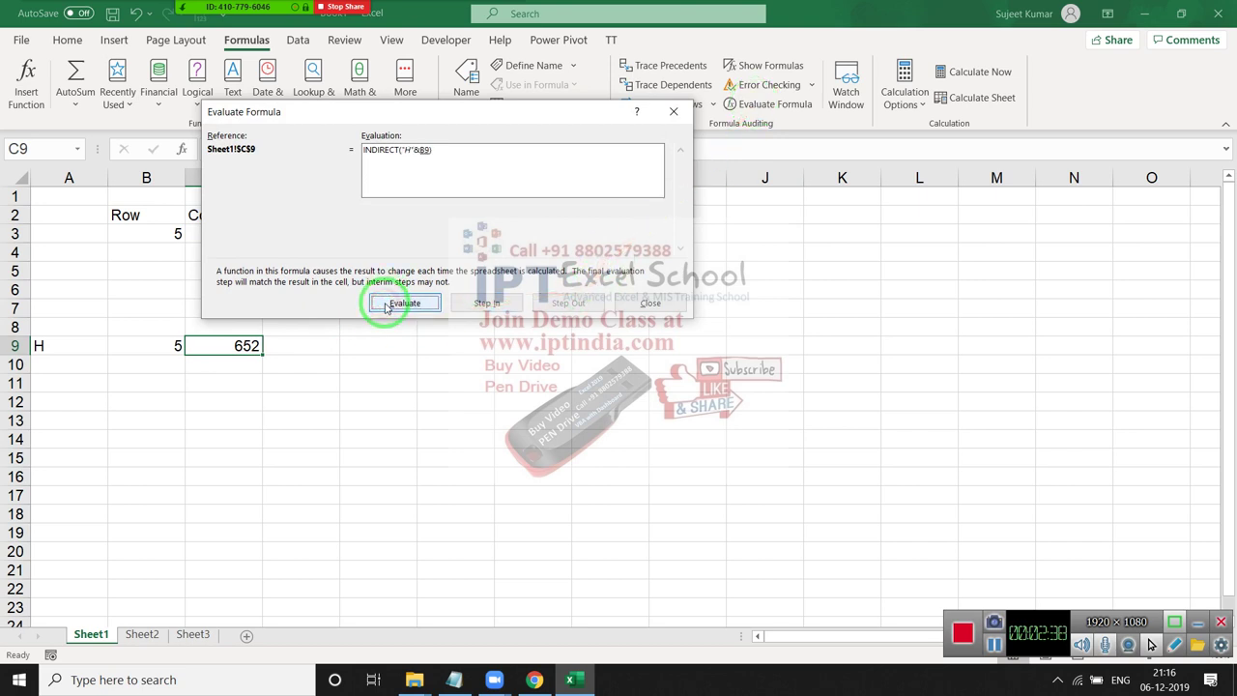
click(386, 306)
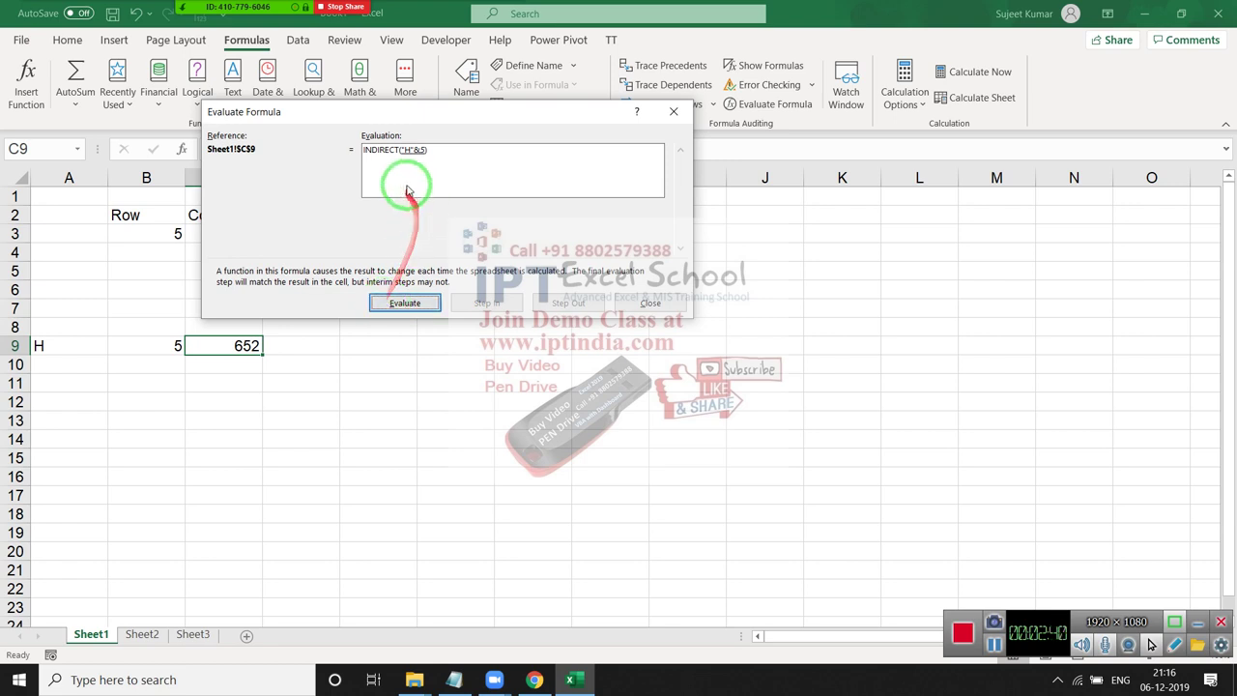
click(405, 302)
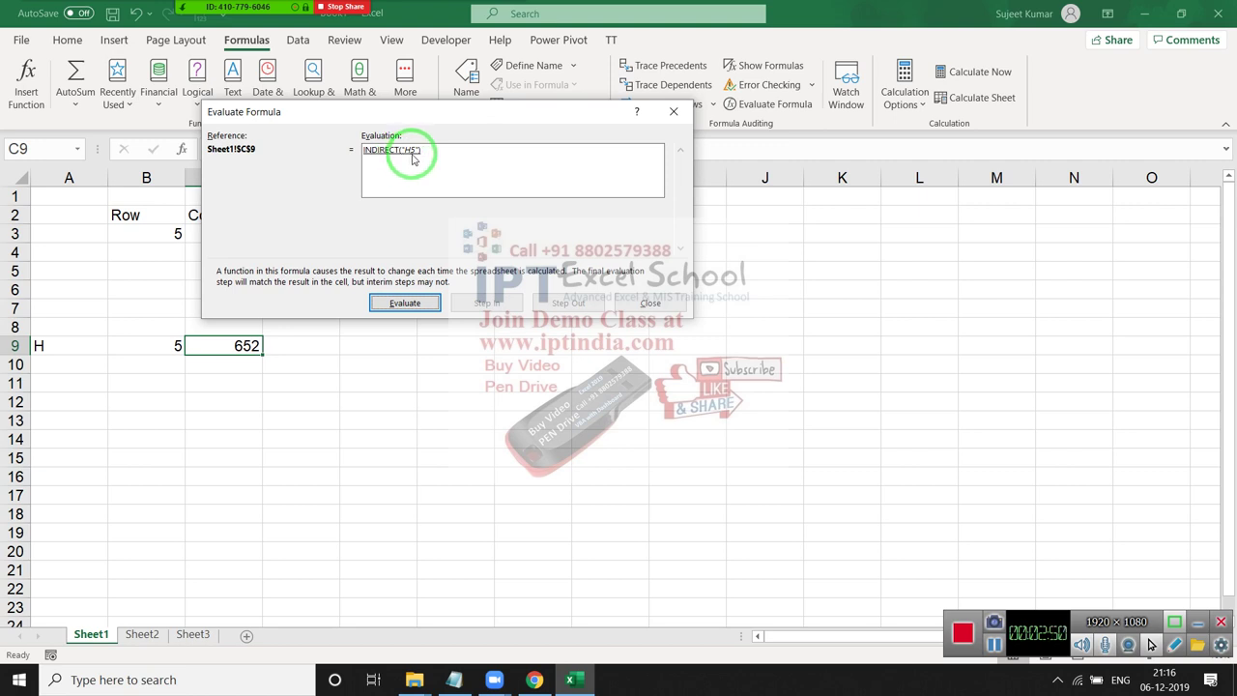
click(420, 306)
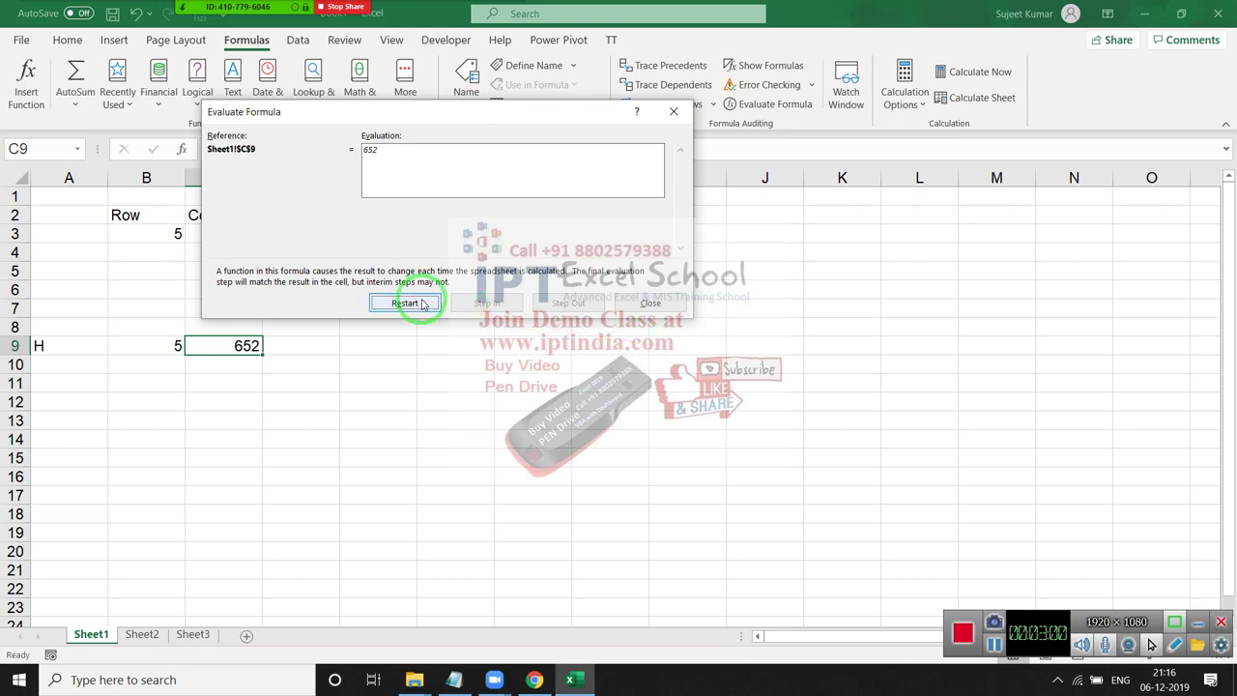
drag(406, 340, 583, 303)
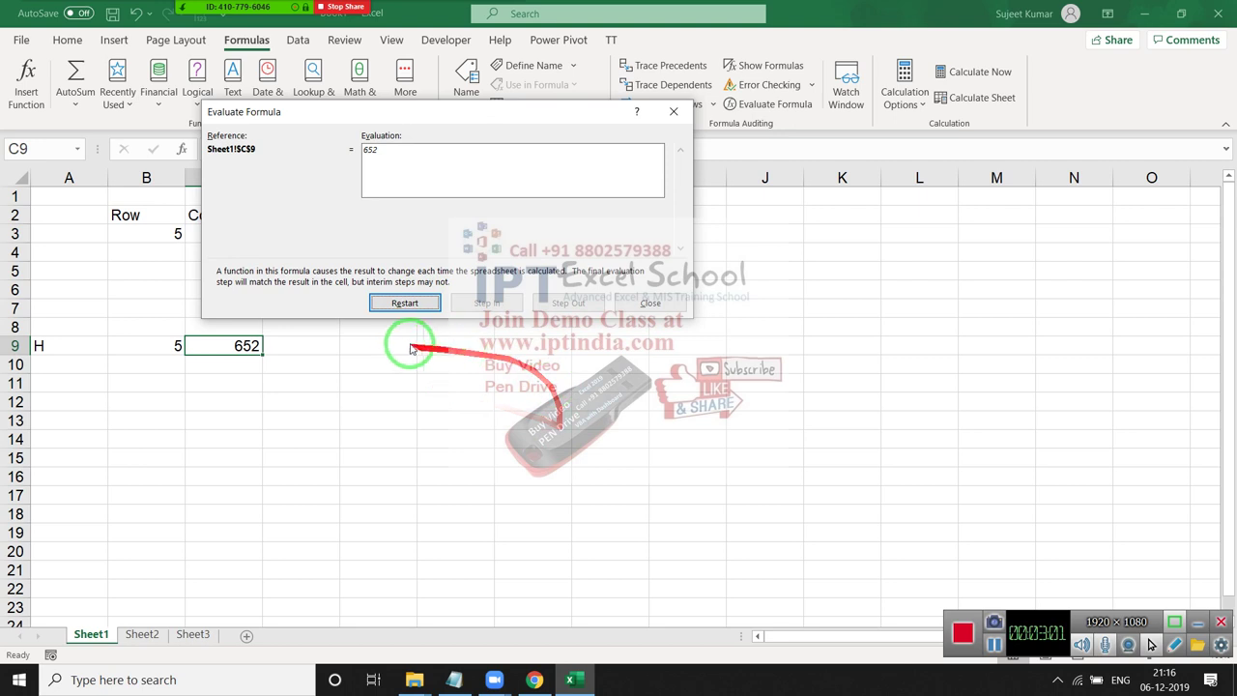
click(649, 302)
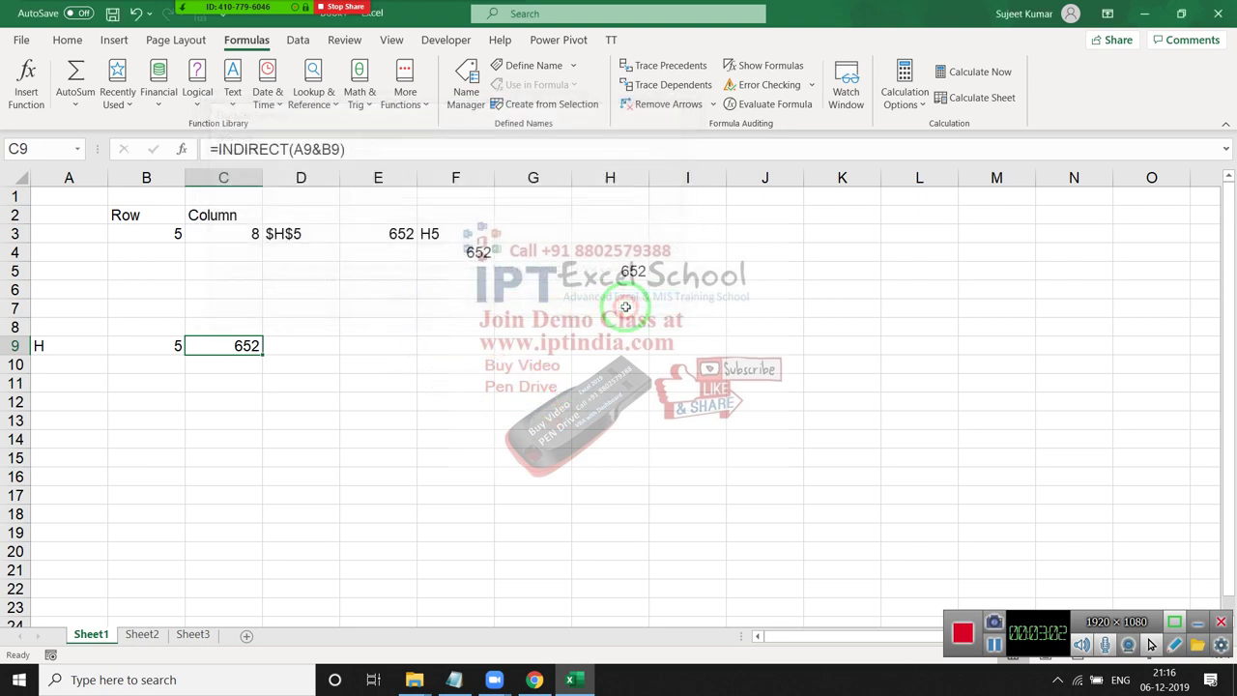
click(177, 345)
click(221, 346)
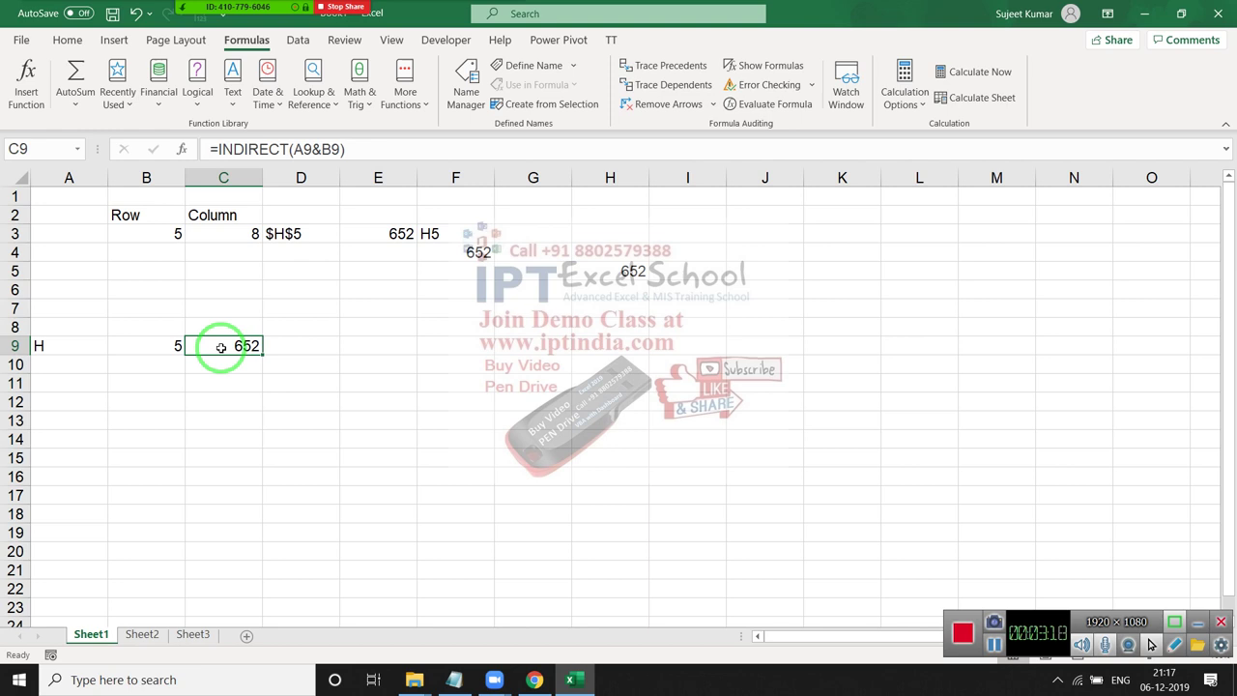
key(Left)
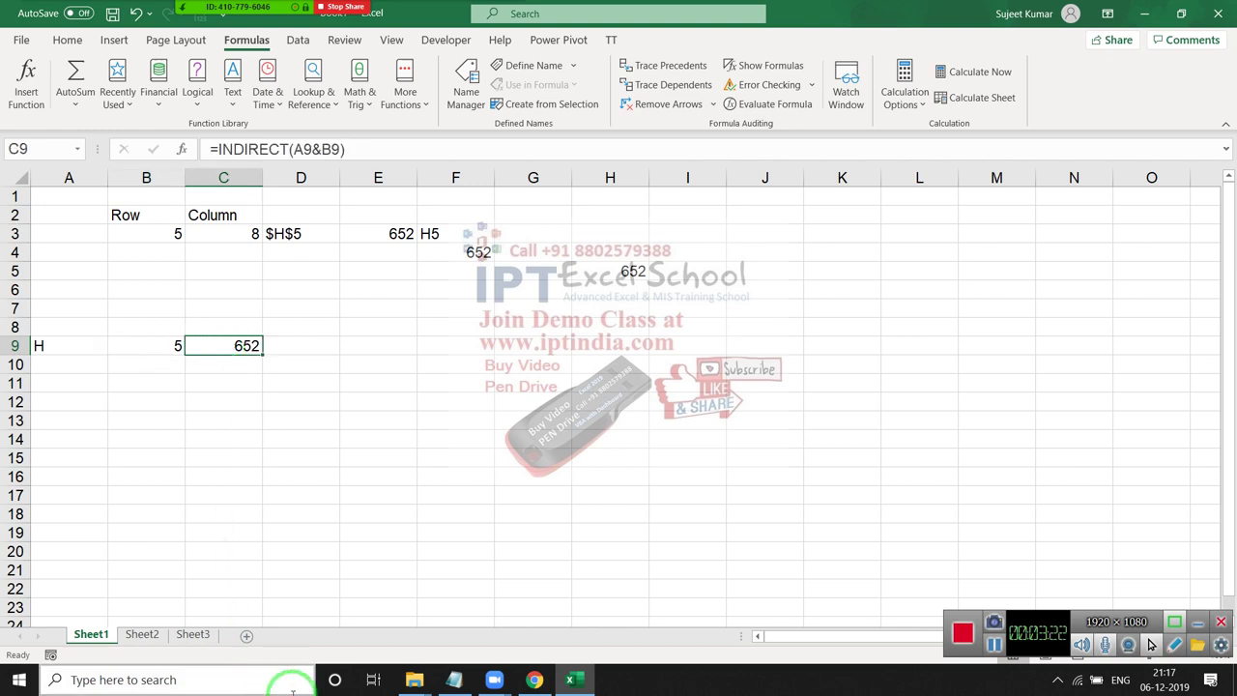
Step: On Sheet2, enter Name in A1 and fill month headings Jan through Dec across B1:M1
click(140, 636)
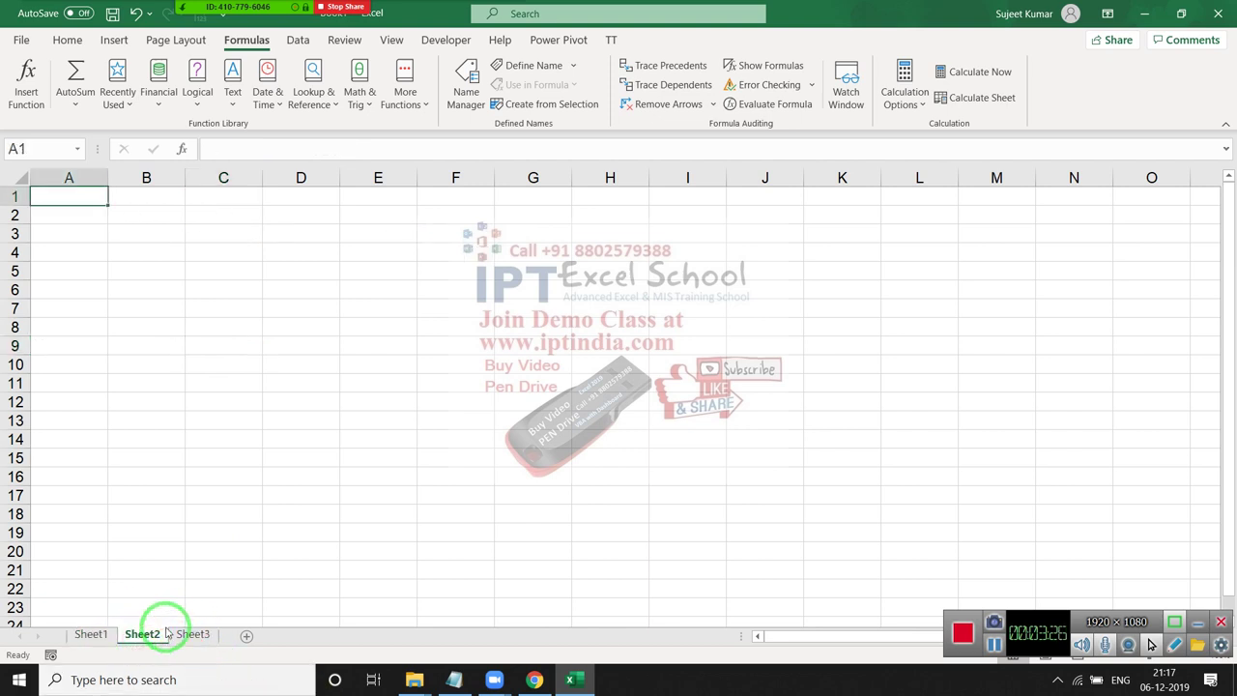
text(Name)
key(Tab)
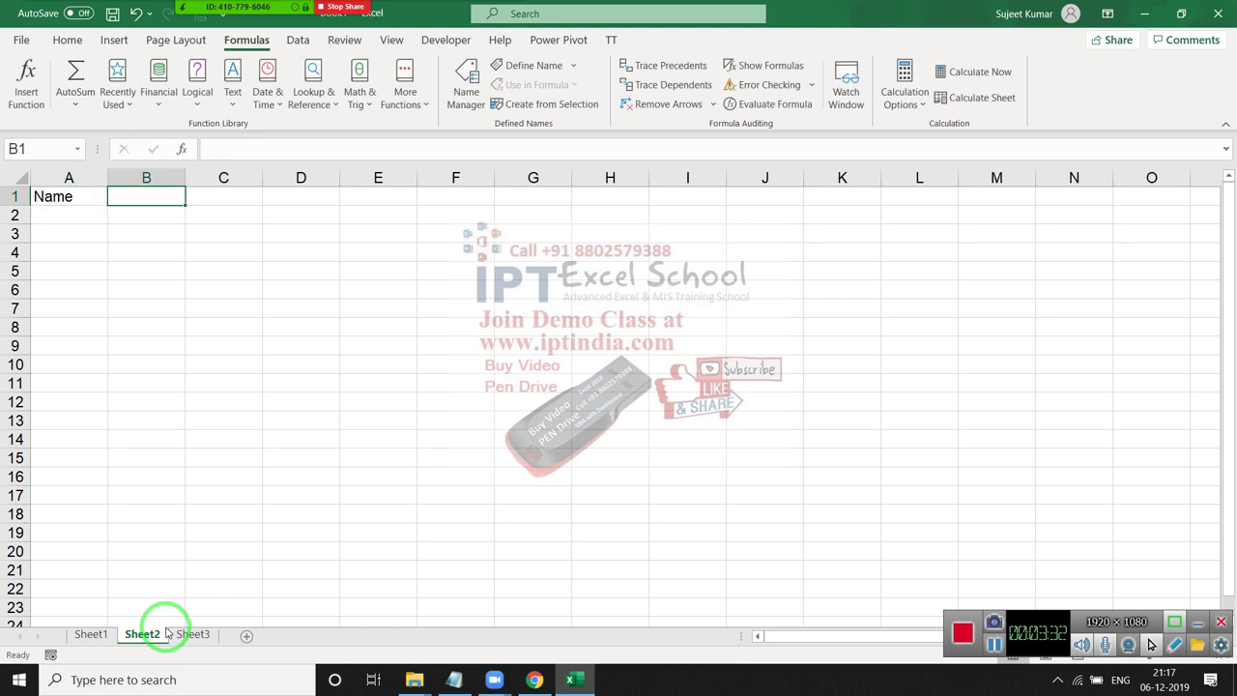
text(JAn)
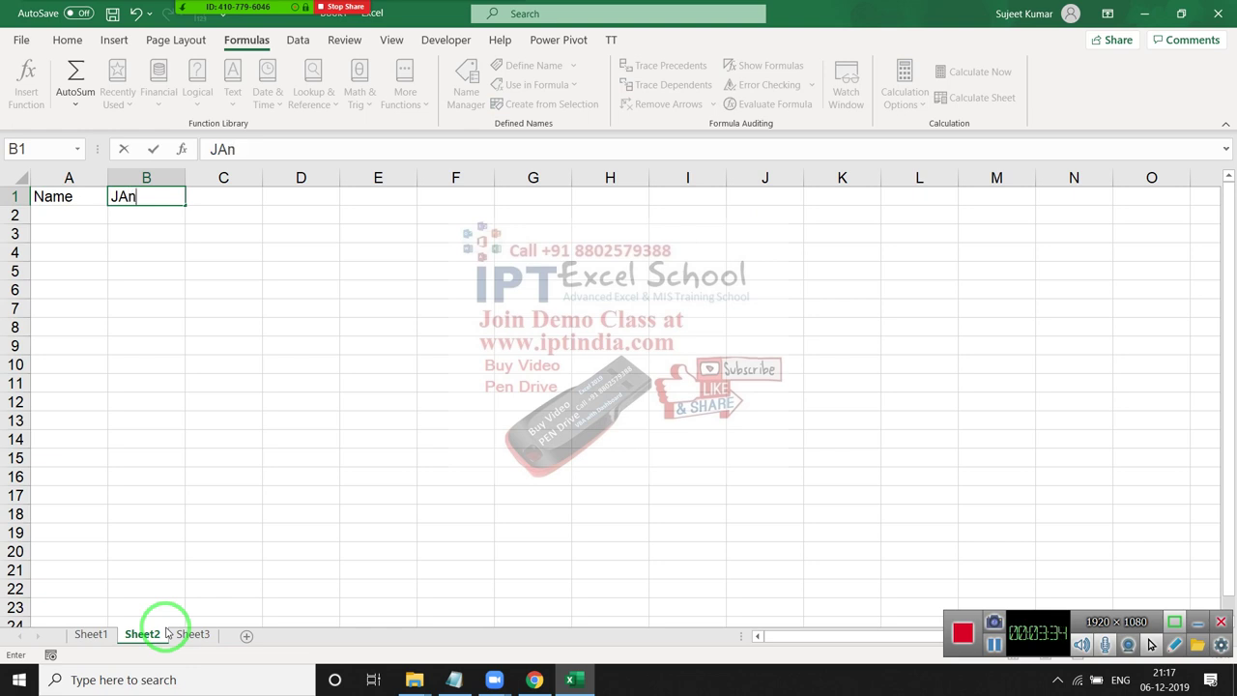
key(Return)
key(Up)
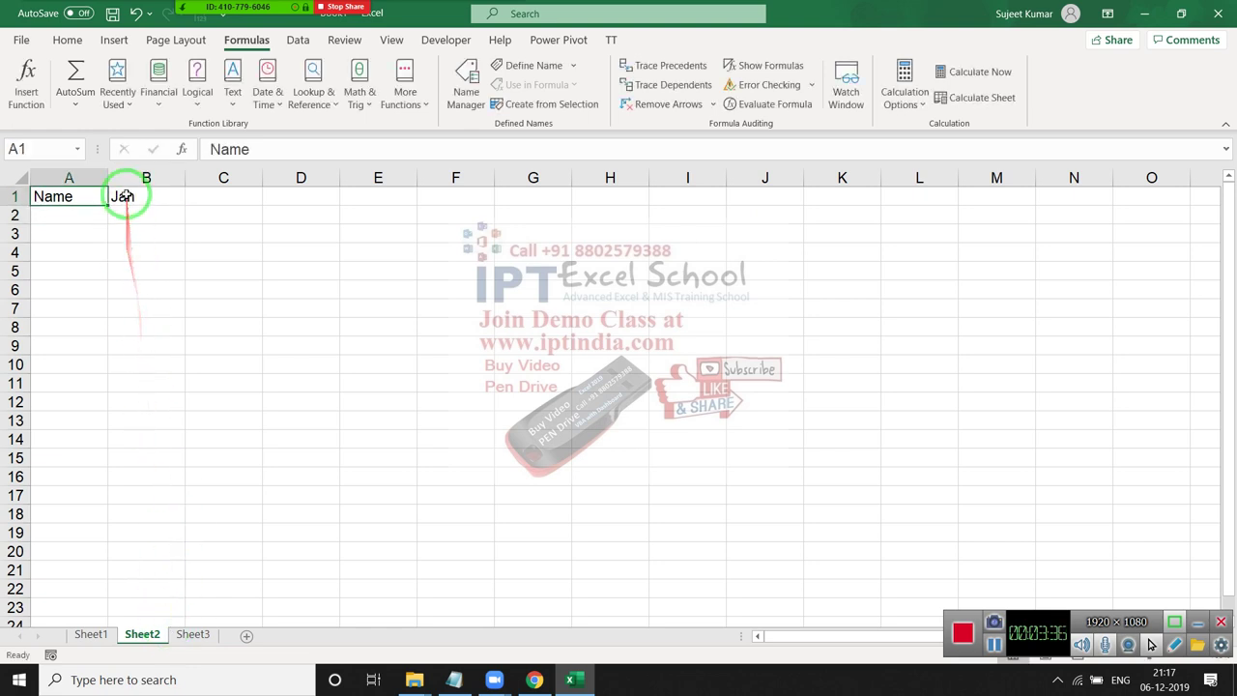
click(135, 198)
mouse_move(204, 204)
mouse_down()
mouse_move(770, 245)
mouse_move(1026, 233)
mouse_up()
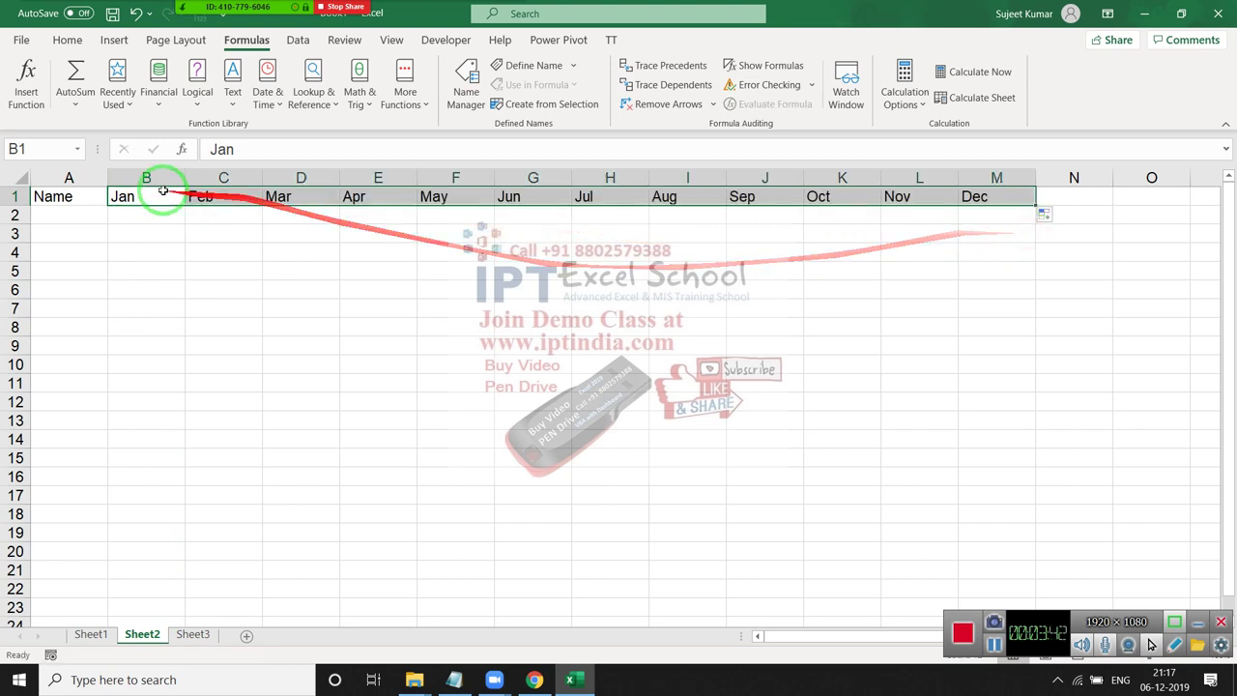
Step: Enter the first name in A2 and fill the name list down to A9
click(85, 214)
text(Pu)
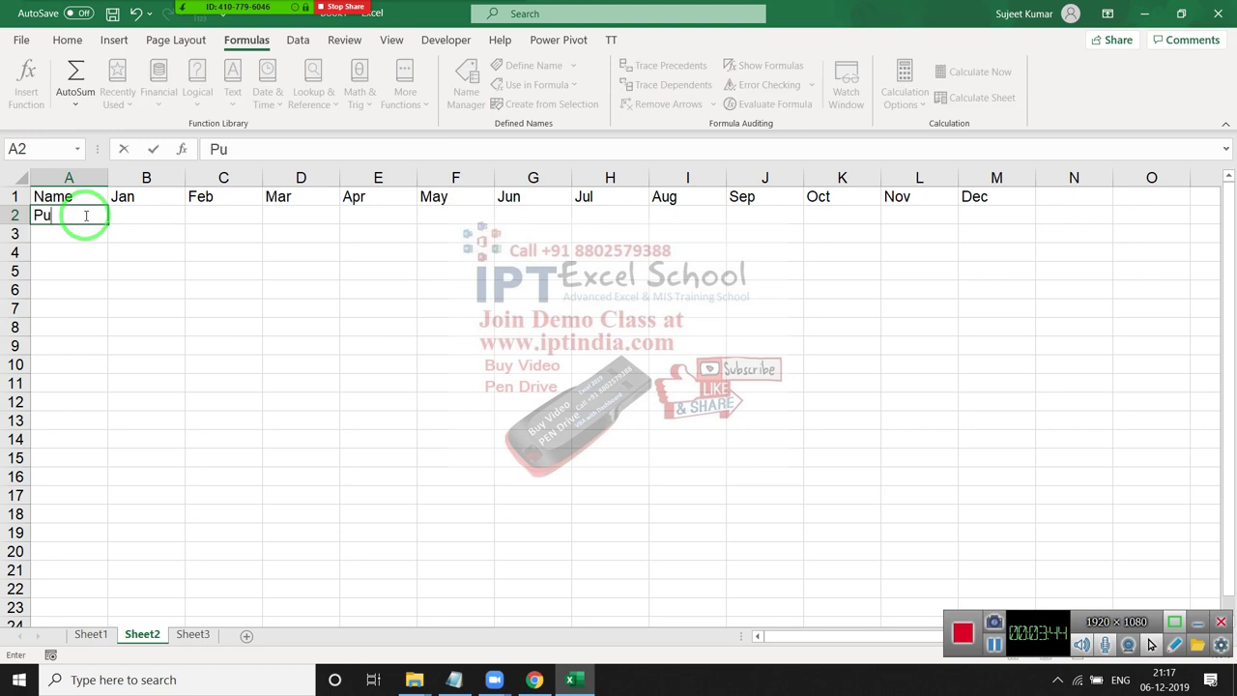
text(ja)
key(Return)
click(85, 214)
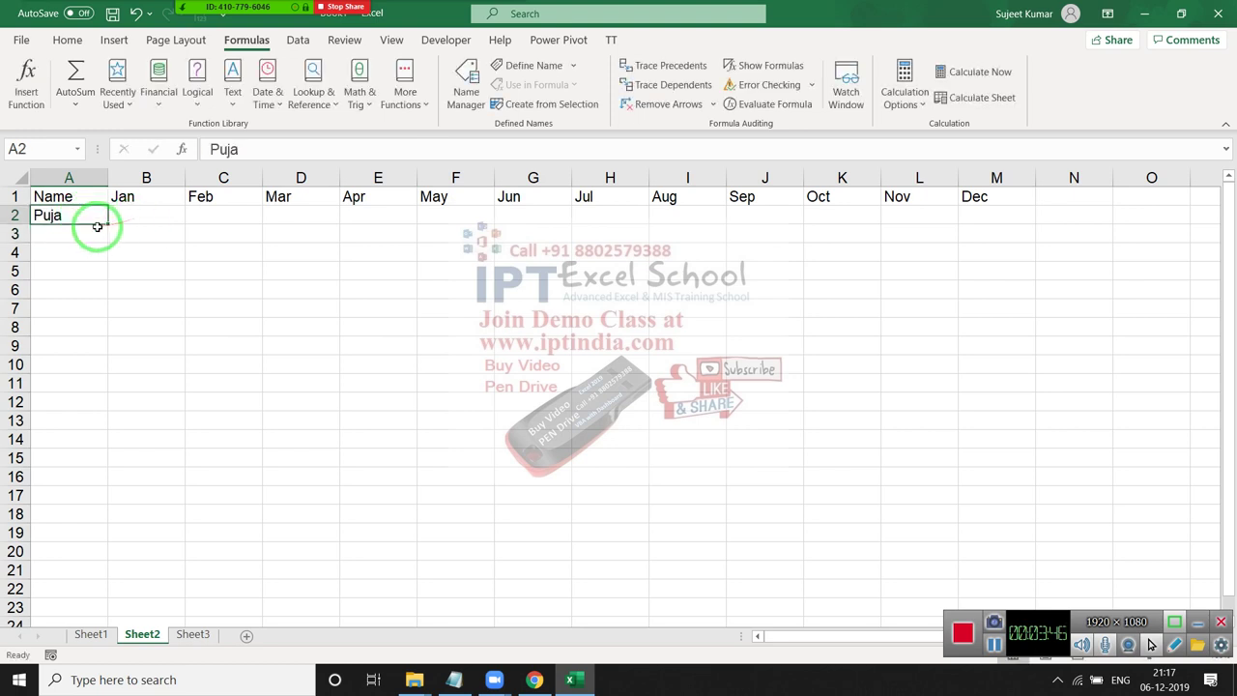
drag(108, 224, 109, 345)
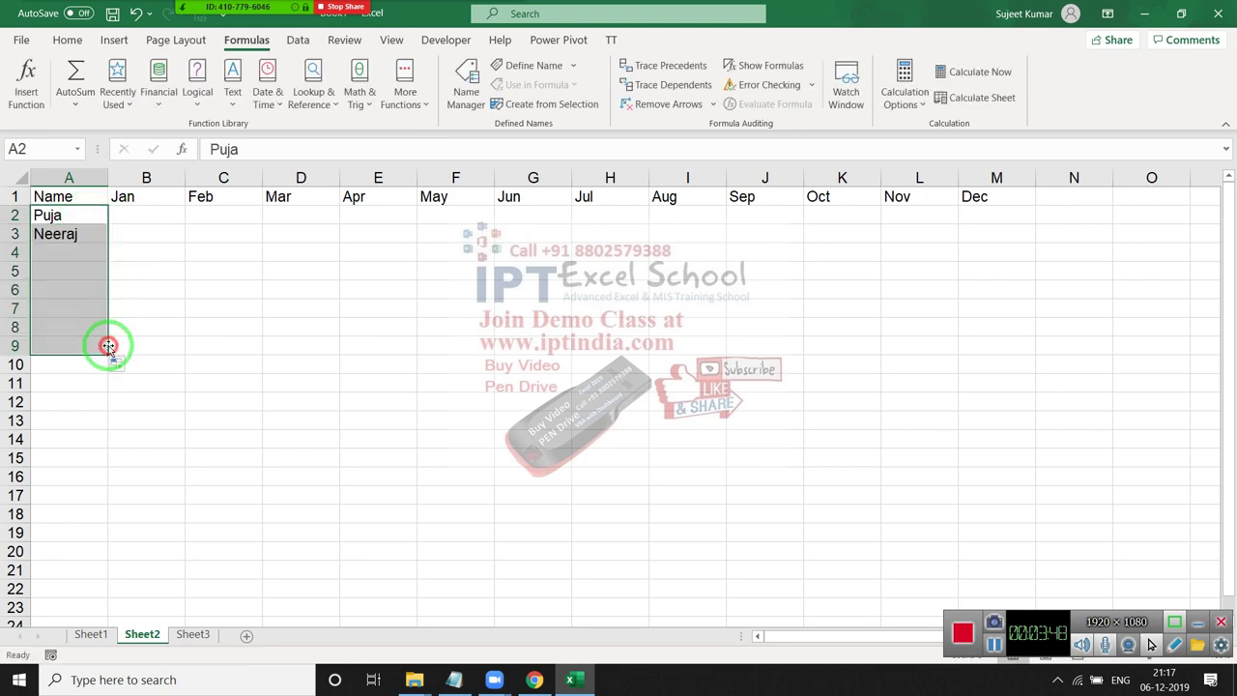
click(142, 217)
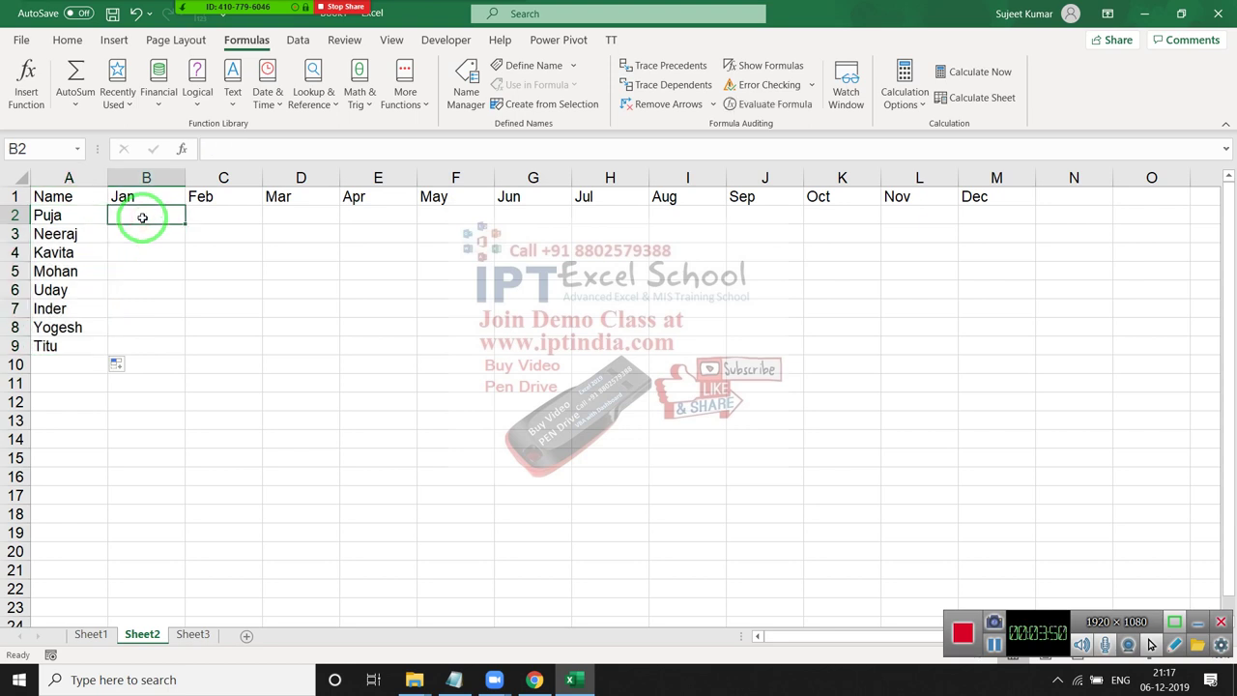
Step: Enter =RANDBETWEEN(10,90) in B2 and fill it across the whole B2:M9 block
text(=rand)
key(Down)
key(Tab)
text(10)
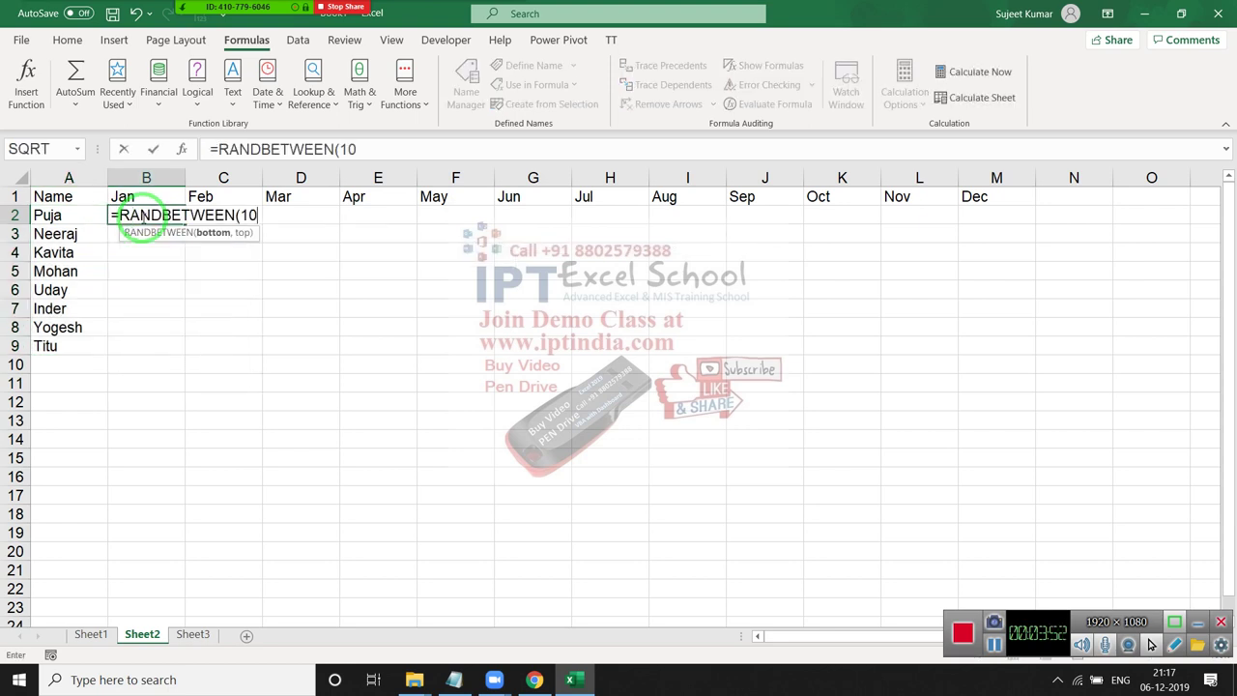
text(,90)
key(ctrl+Return)
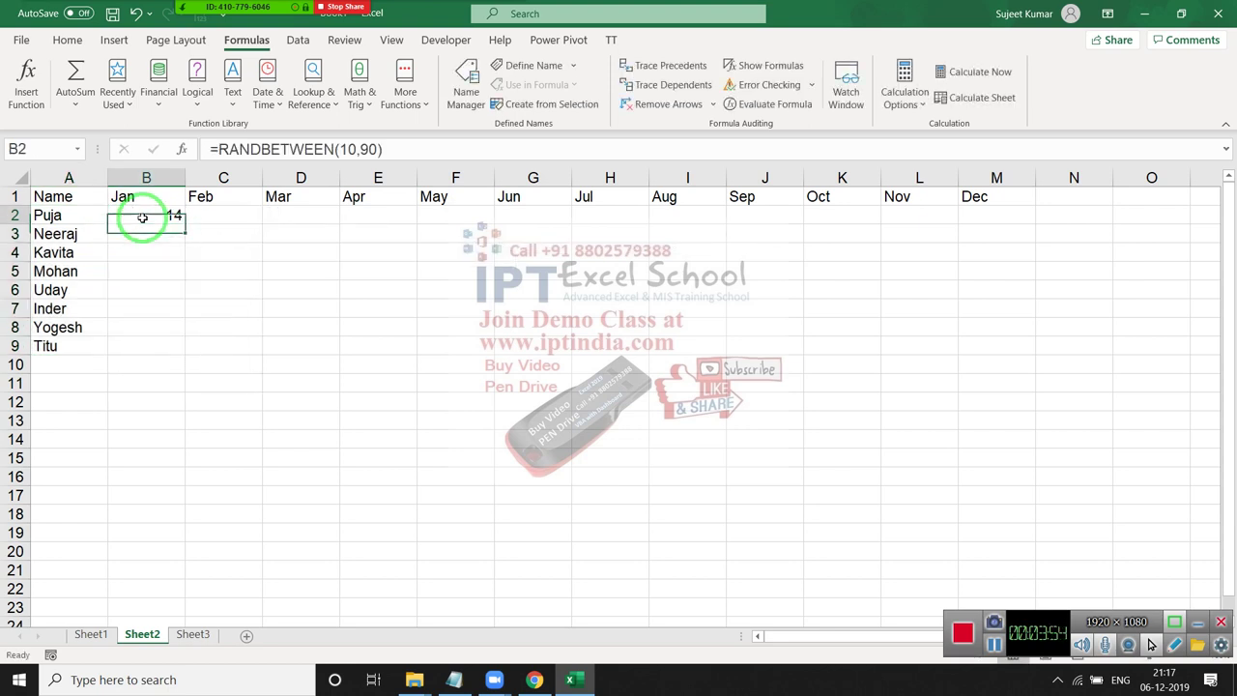
key(Up)
key(ctrl+Right)
key(Down)
key(ctrl+shift+Left)
key(ctrl+r)
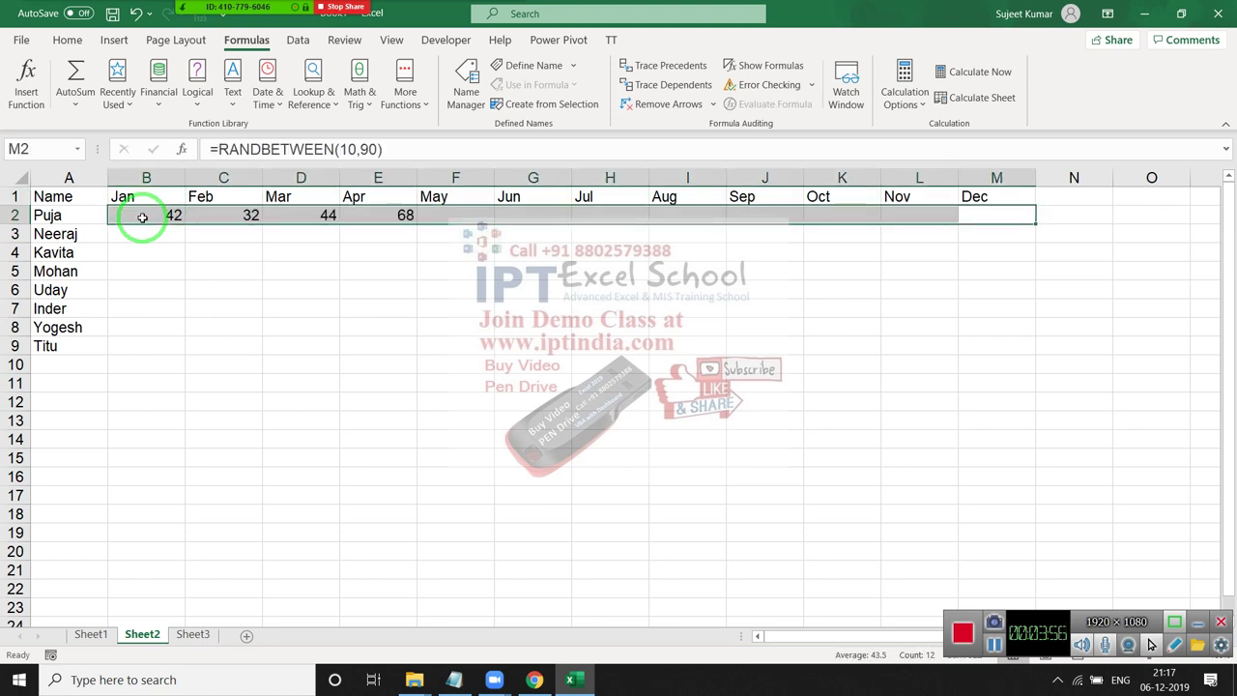
key(shift+Down)
key(shift+Down)
key(shift+Down)
key(shift+Down)
key(shift+Down)
key(shift+Down)
key(shift+Down)
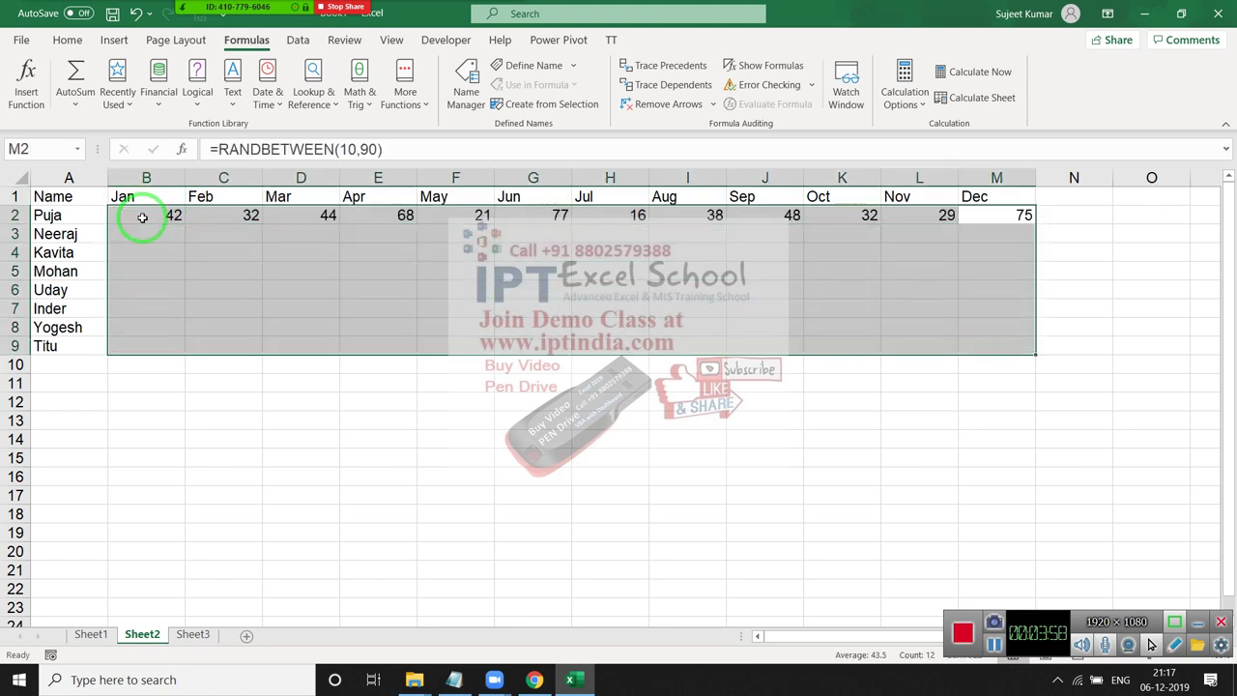
key(ctrl+d)
Step: Copy B2:M9 and paste it back as values to fix the random numbers
key(ctrl+c)
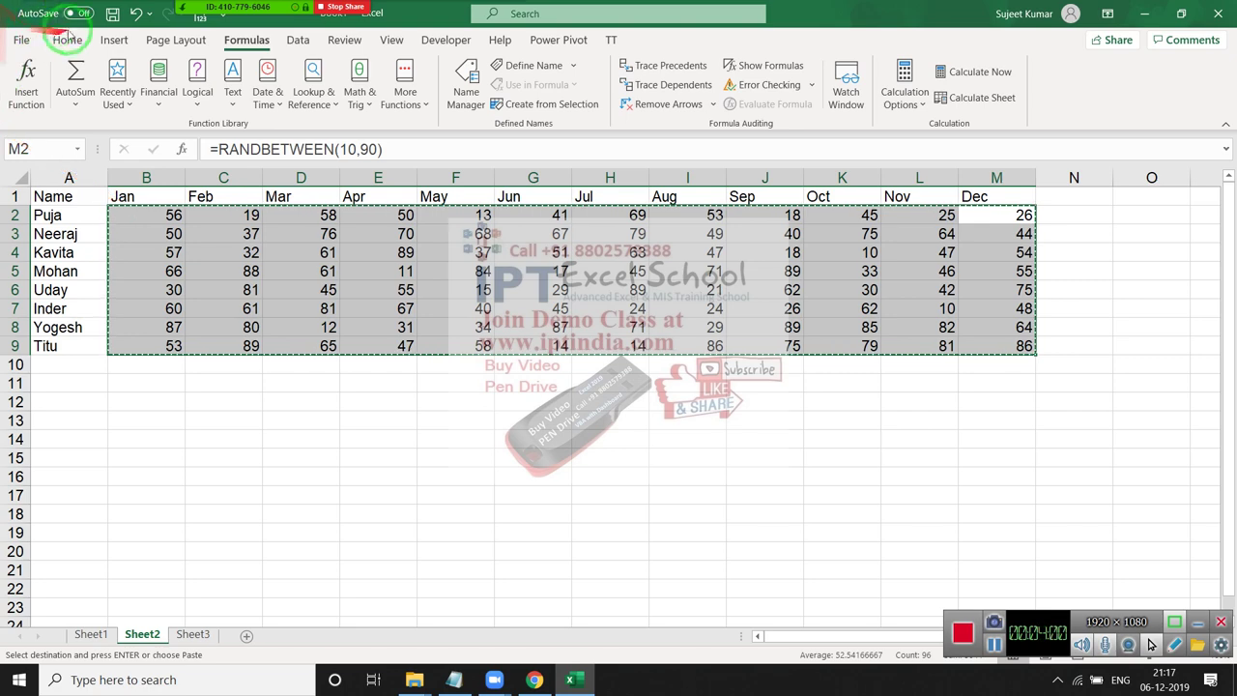
click(70, 40)
click(23, 101)
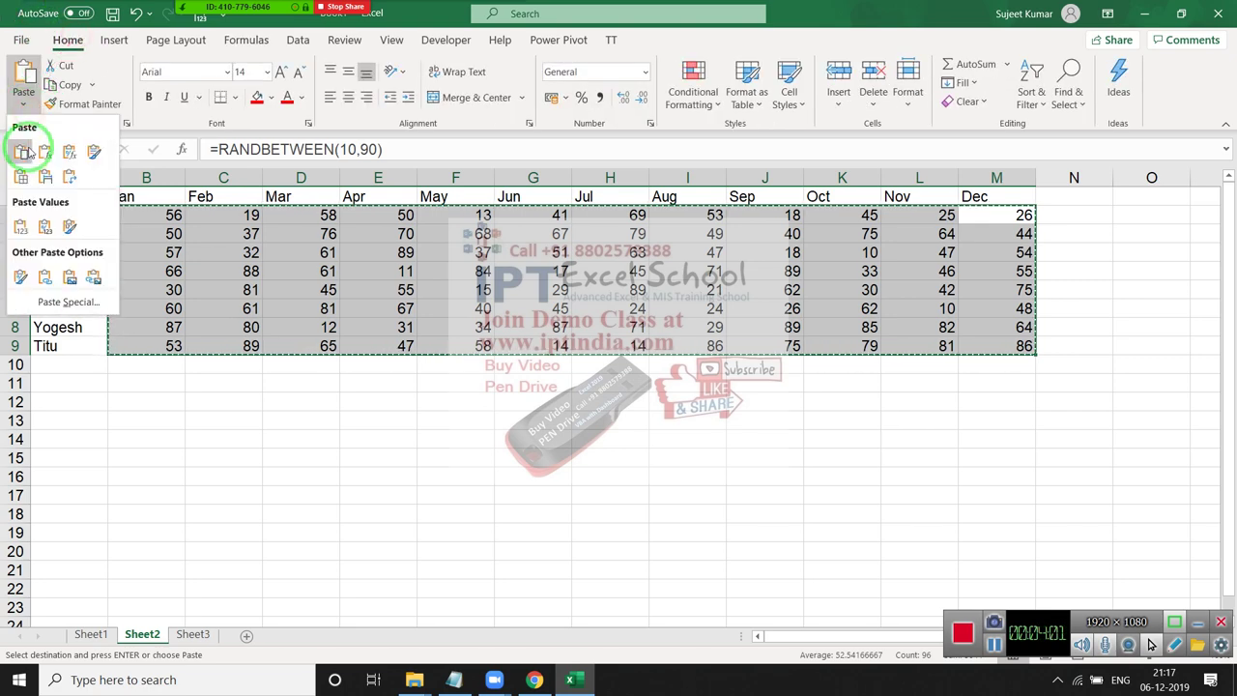
click(20, 224)
click(300, 309)
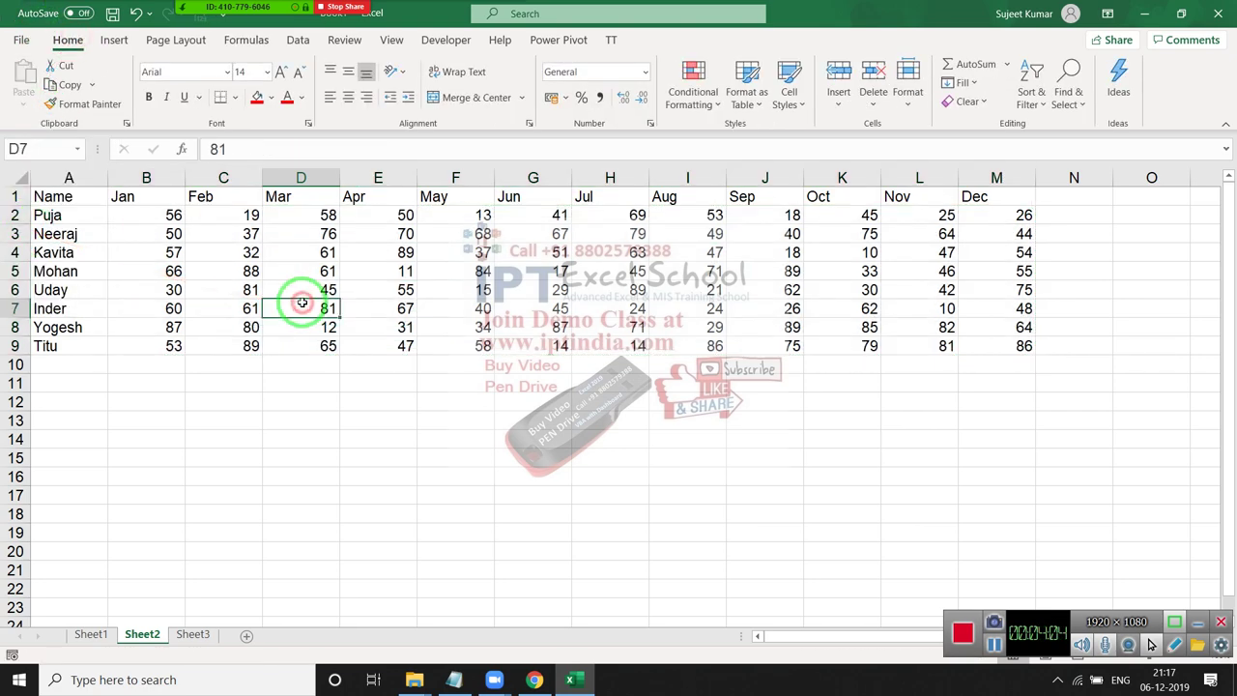
click(97, 382)
click(86, 290)
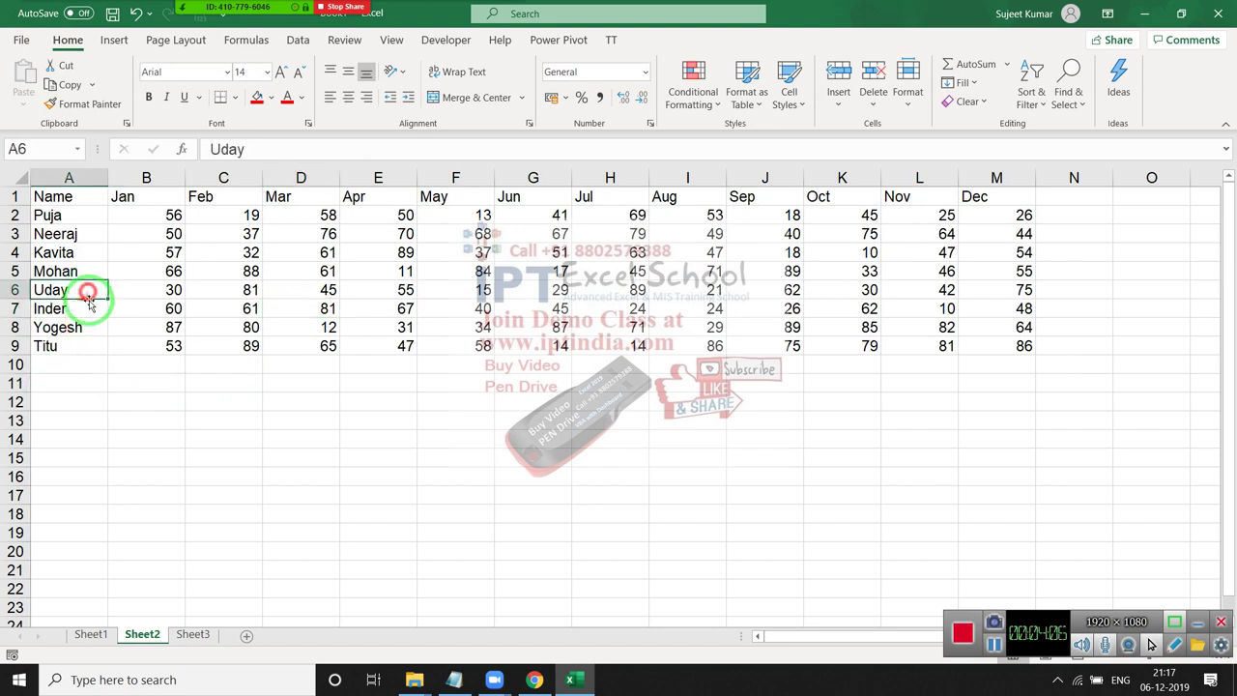
click(88, 404)
Step: Enter the Name label in A12, Q heading in B11, quarter 1 in B12, and a name in A13
text(Nam)
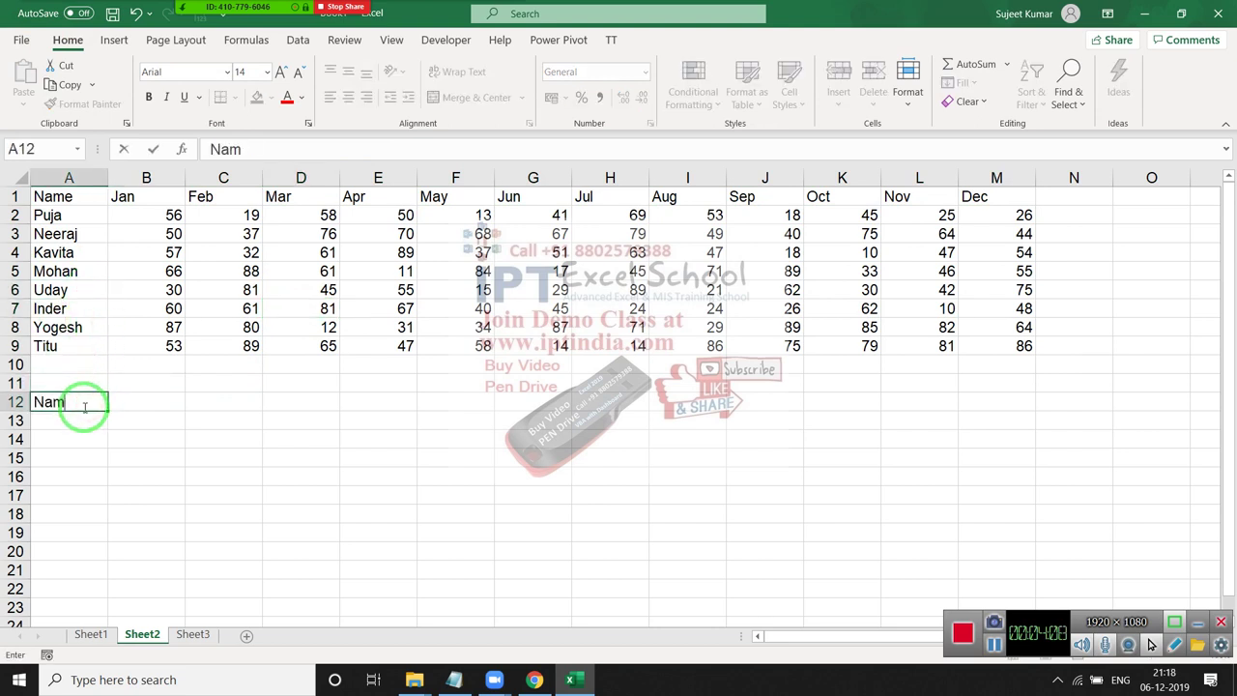
text(er)
key(BackSpace)
key(Return)
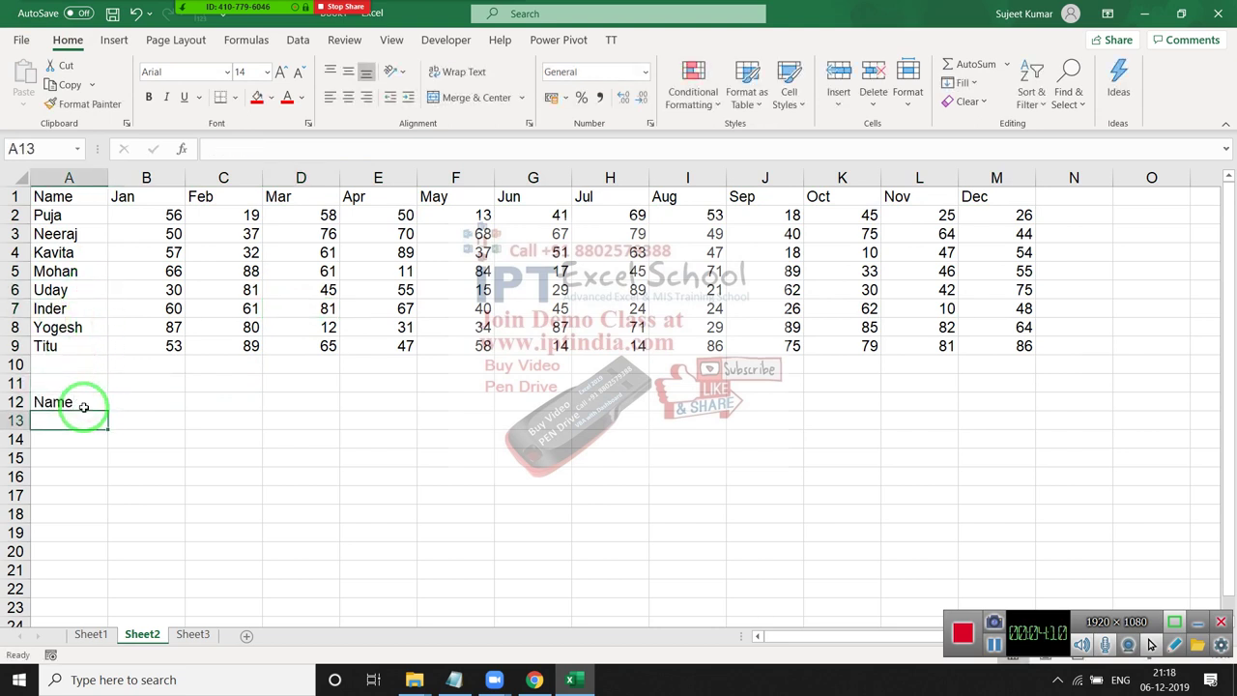
key(Up)
key(Right)
key(Up)
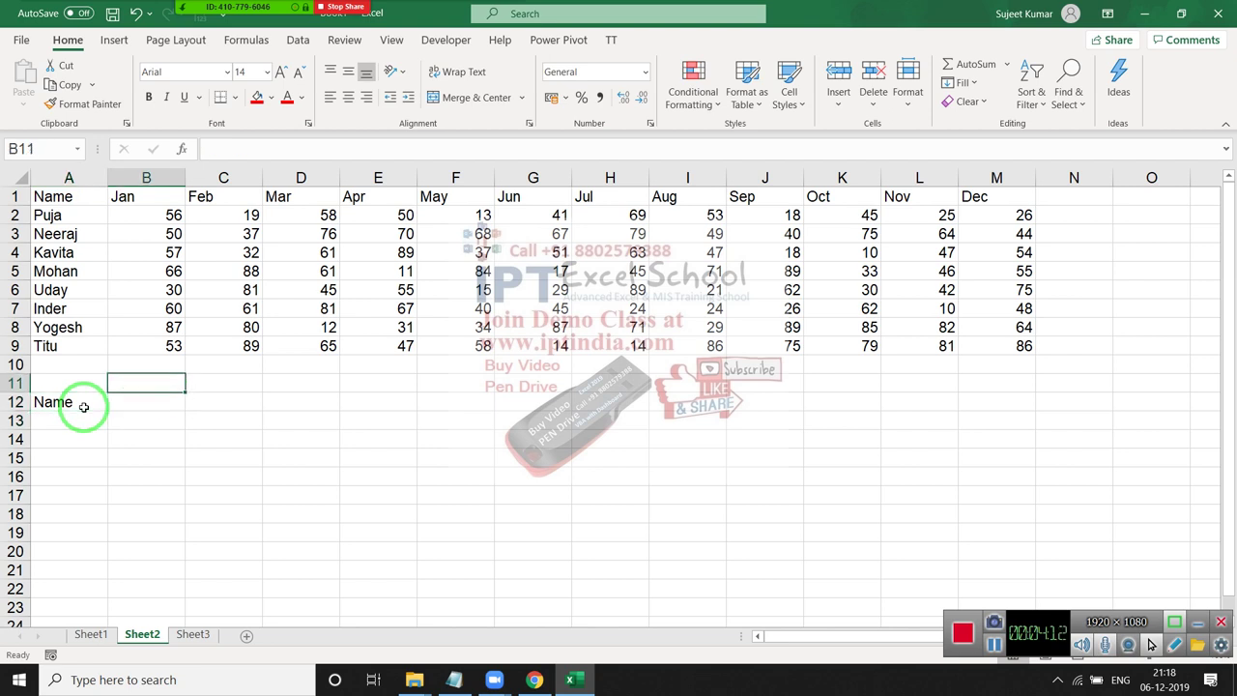
text(Q)
key(Return)
text(1)
key(Return)
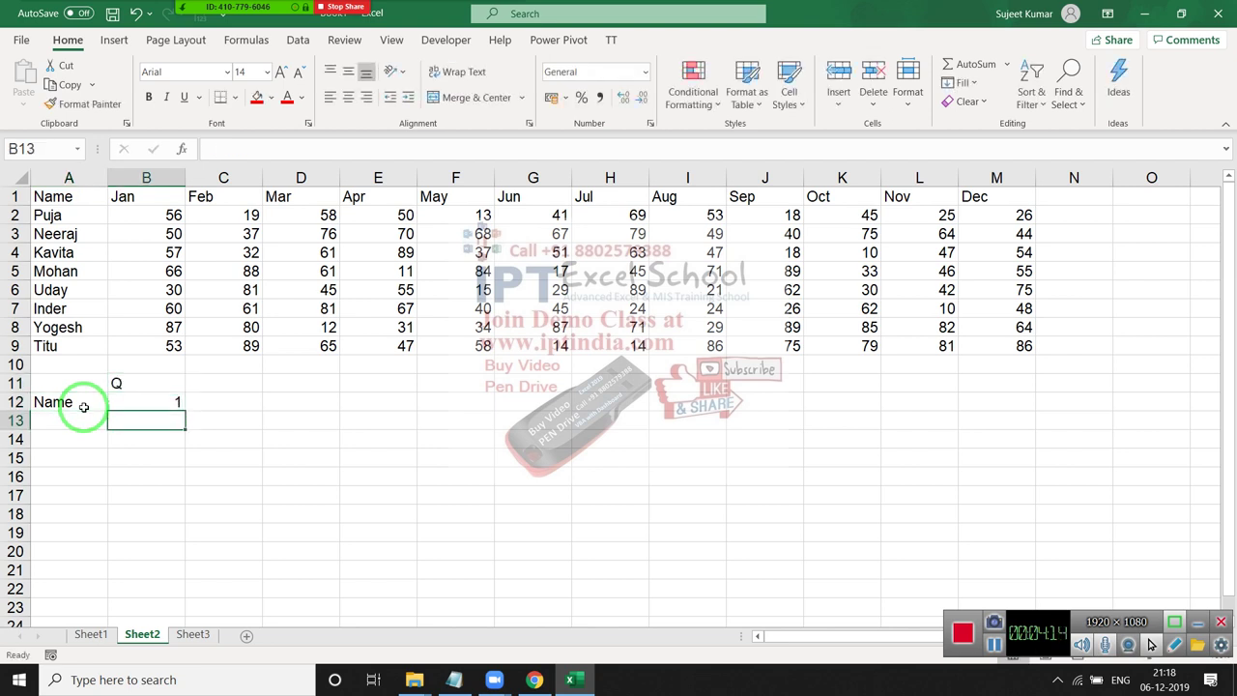
key(Left)
text(Pu)
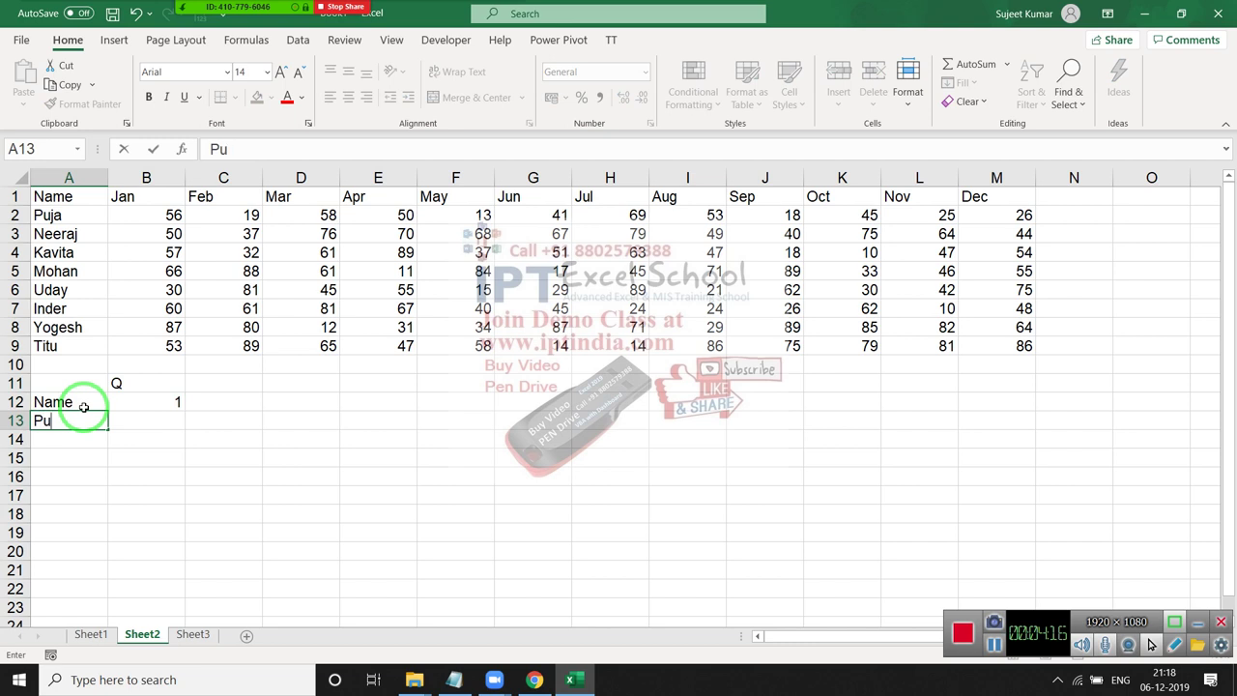
text(ja)
key(Tab)
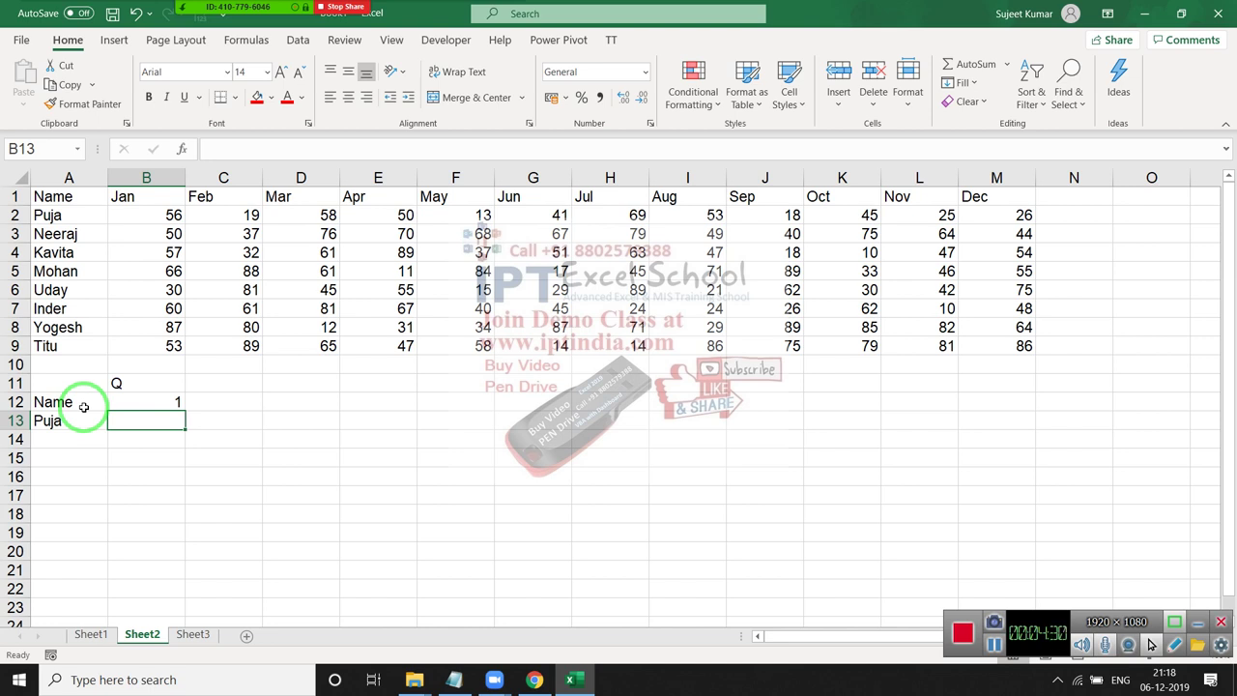
Step: Start a CHOOSE formula in C12 indexed on B12, then abandon it
key(Up)
key(Right)
text(=)
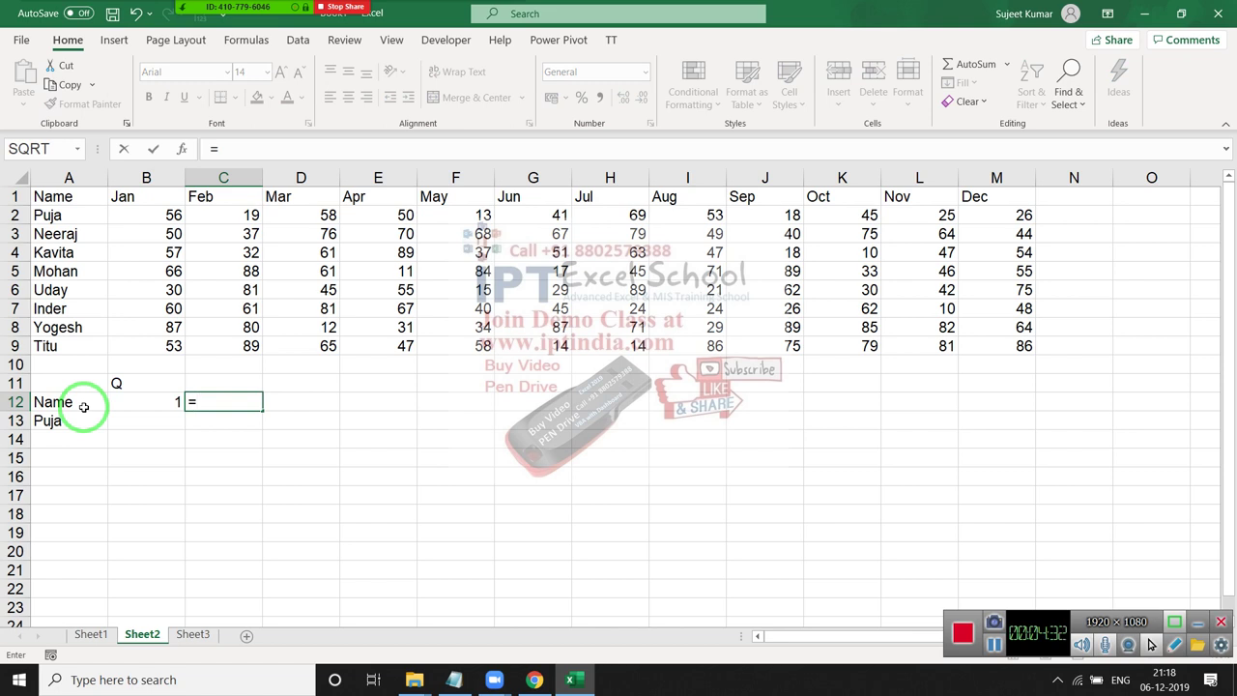
text(choo)
key(Tab)
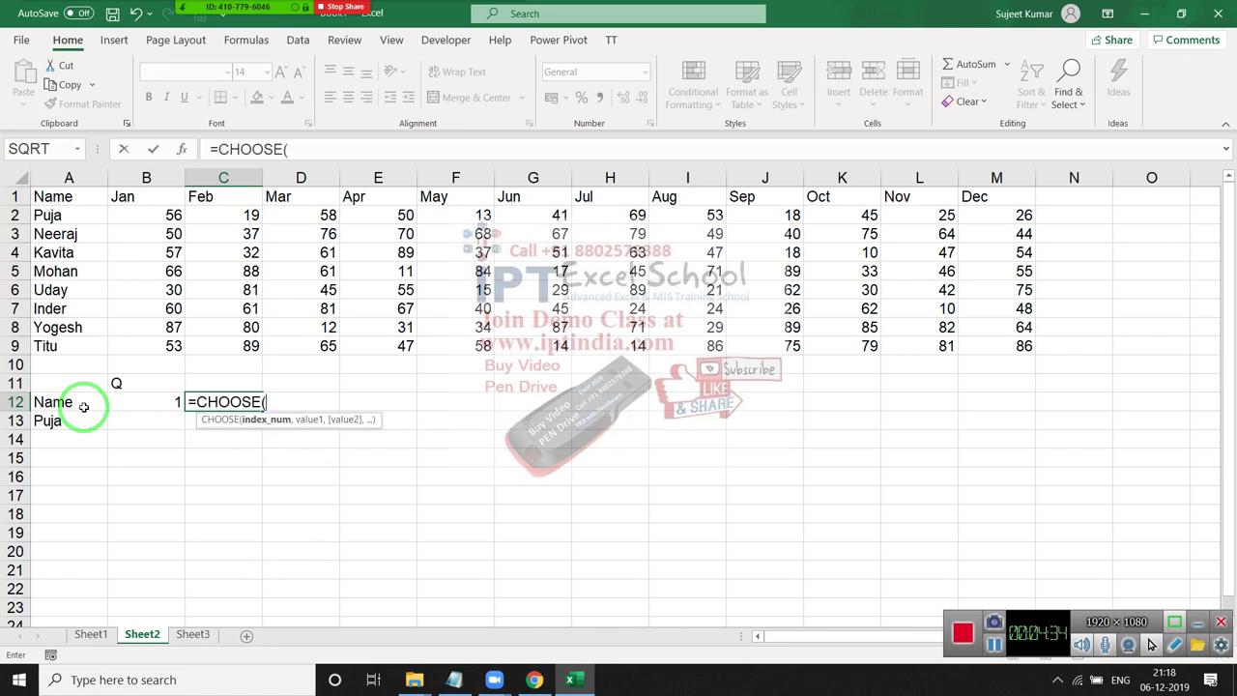
key(Left)
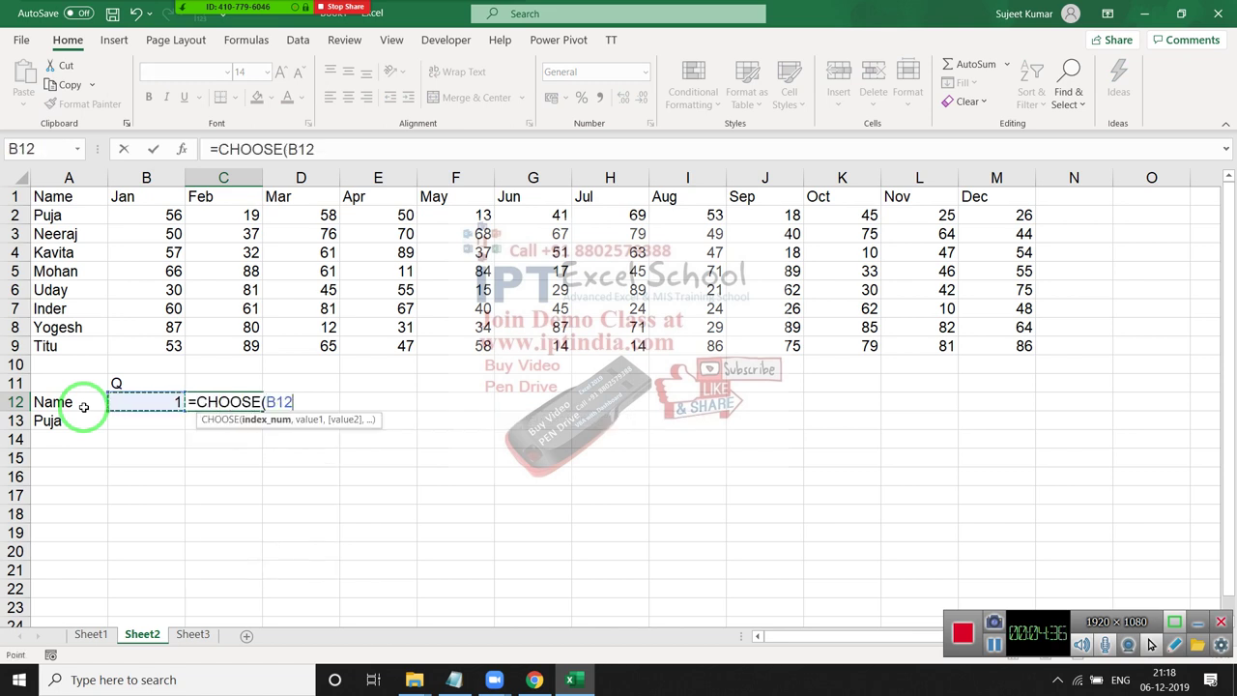
text(,)
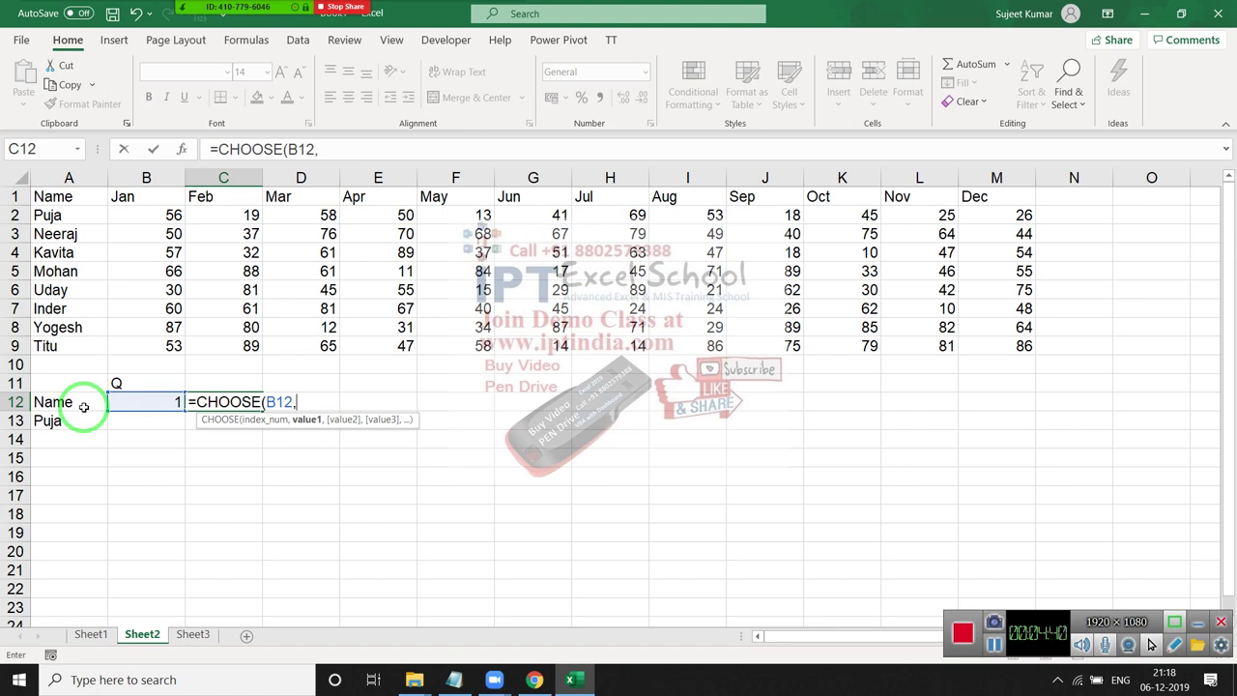
key(Escape)
Step: Type JAN as a sample month in C12
key(Left)
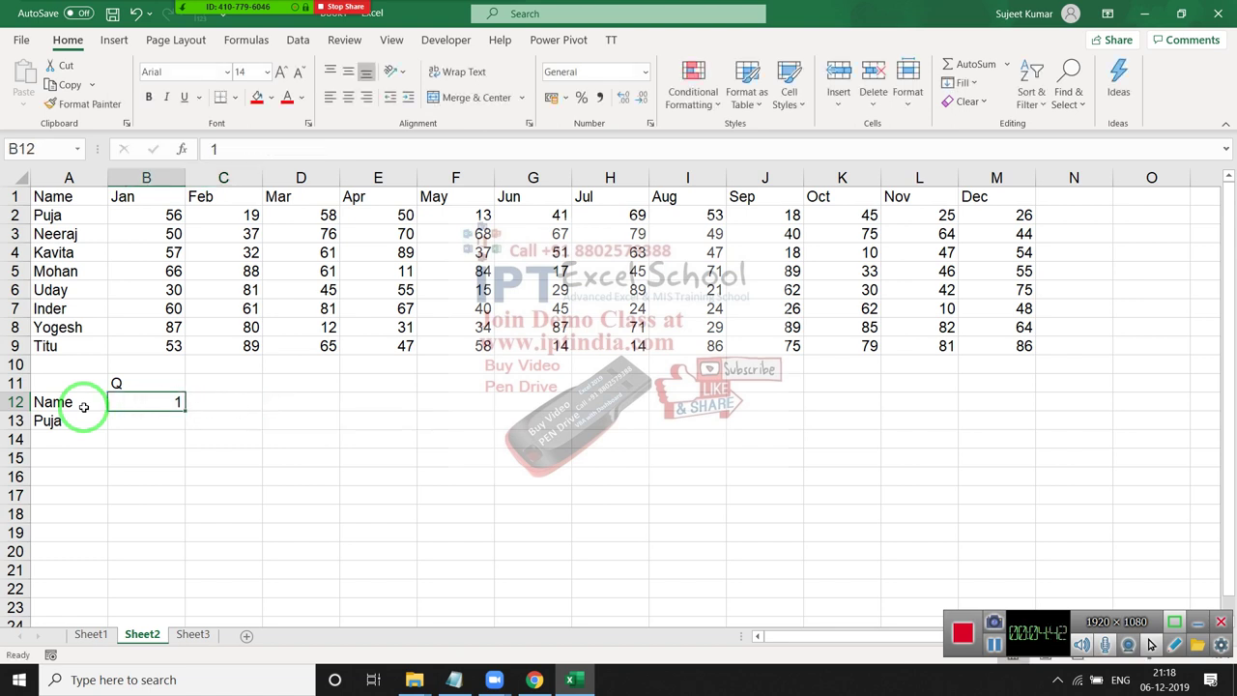
key(Right)
text(JAN)
key(Return)
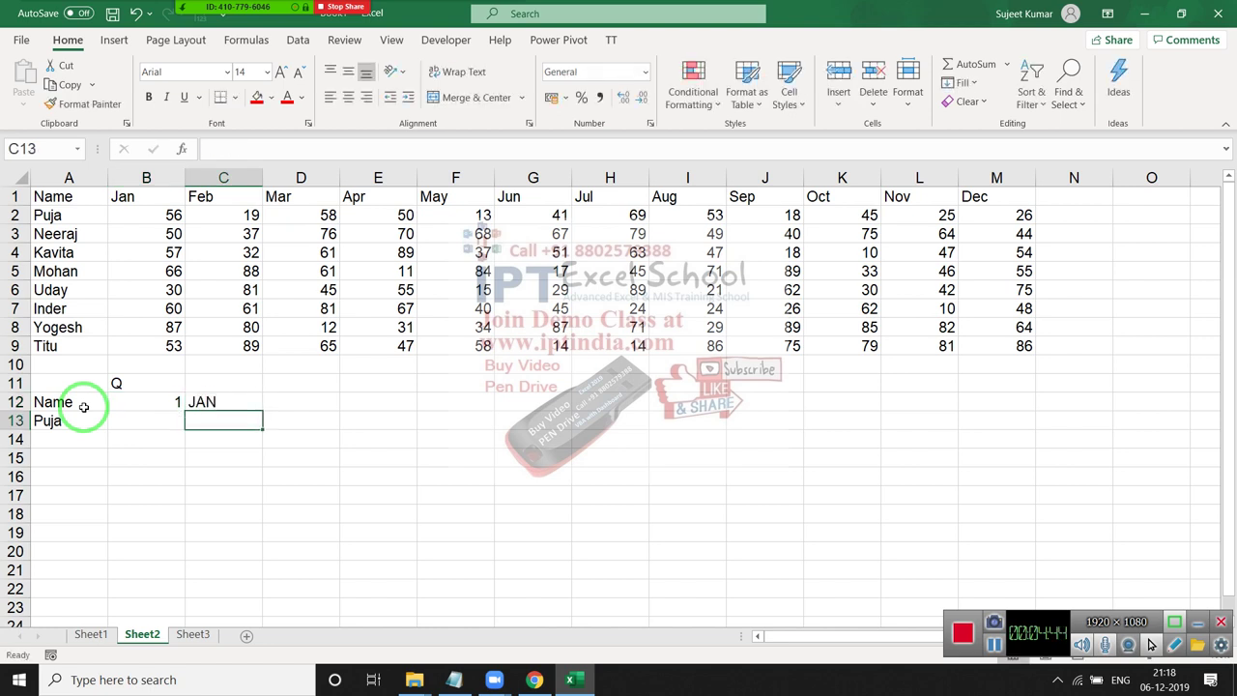
key(Up)
Step: Change the quarter in B12 to 2 and enter Apr in C12
key(Left)
text(2)
key(Return)
key(Up)
key(Right)
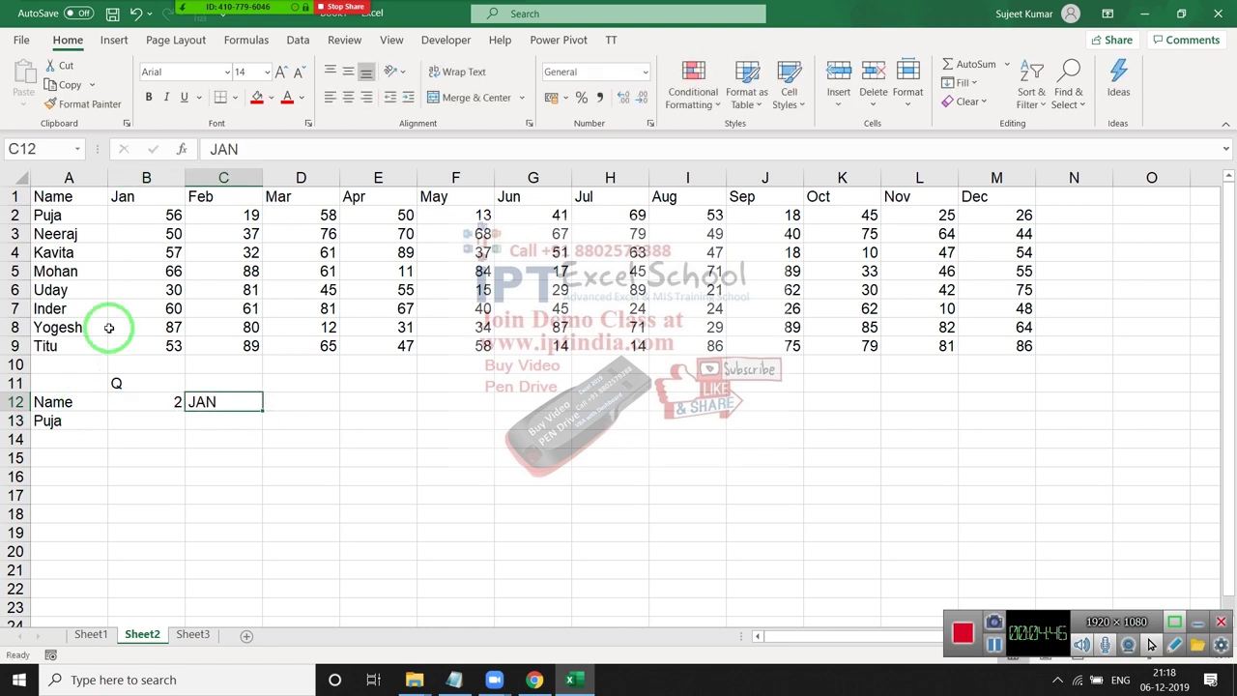
text(Apr)
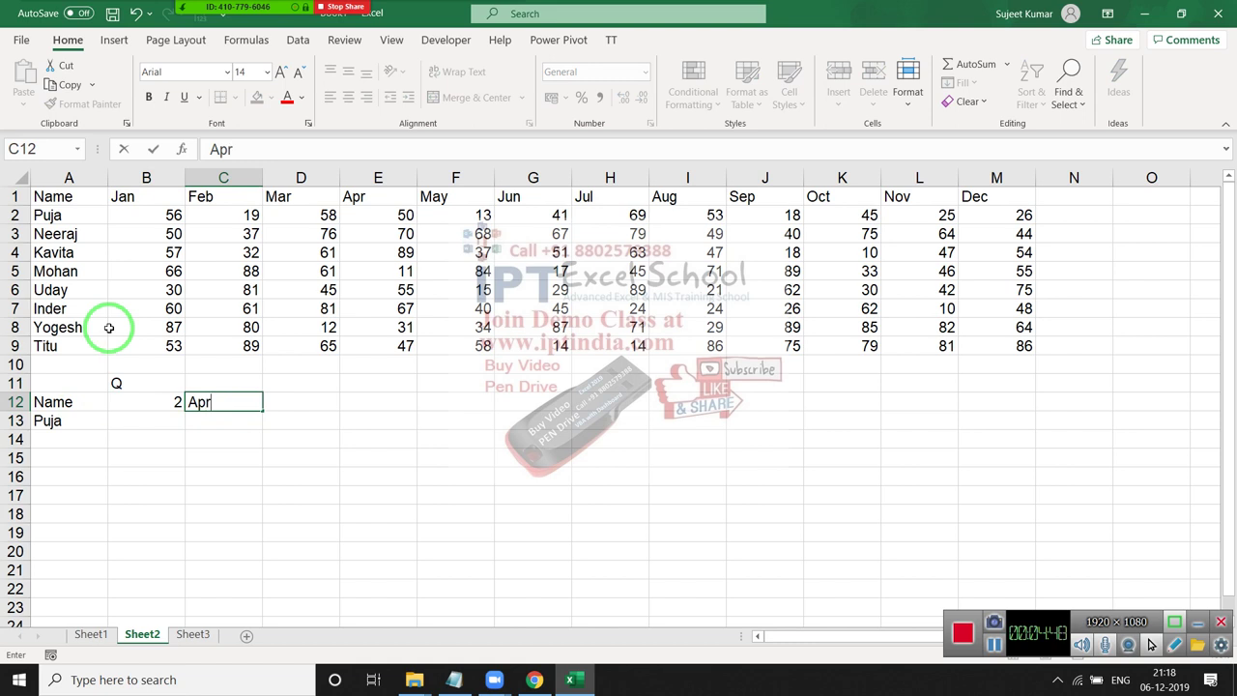
text(e)
key(BackSpace)
key(Return)
key(Up)
Step: Clear C12 and start a CHOOSE formula using B12 as the index
key(Delete)
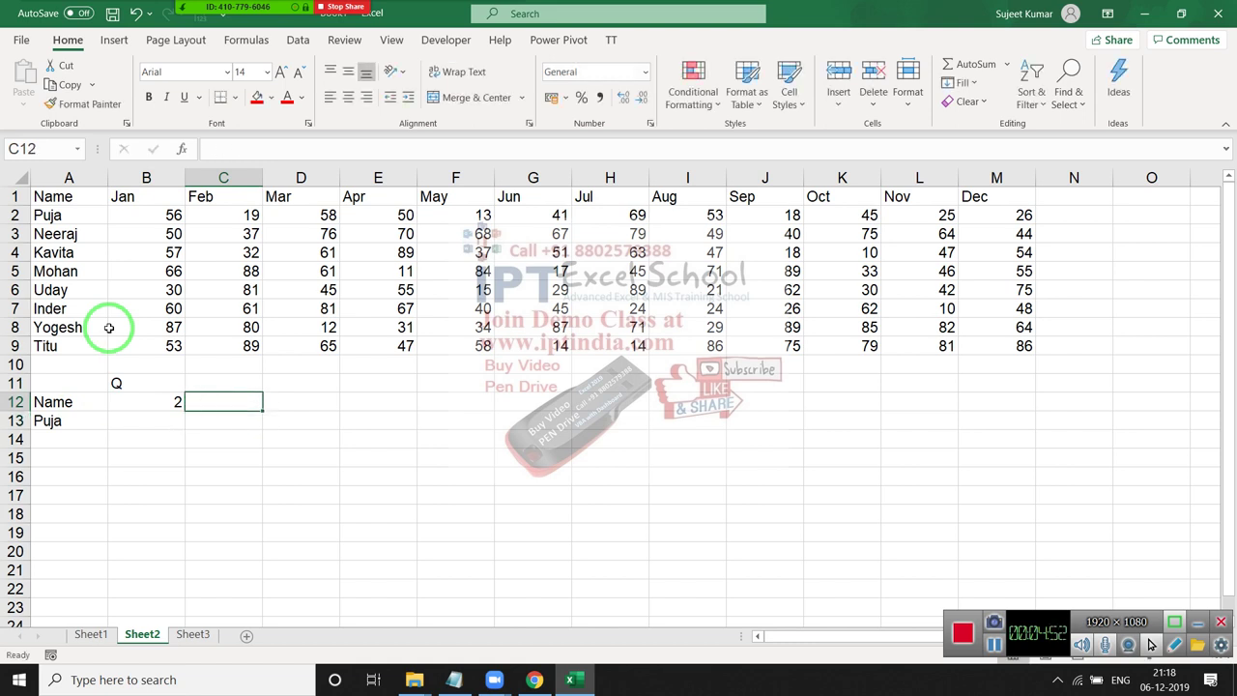
text(=if)
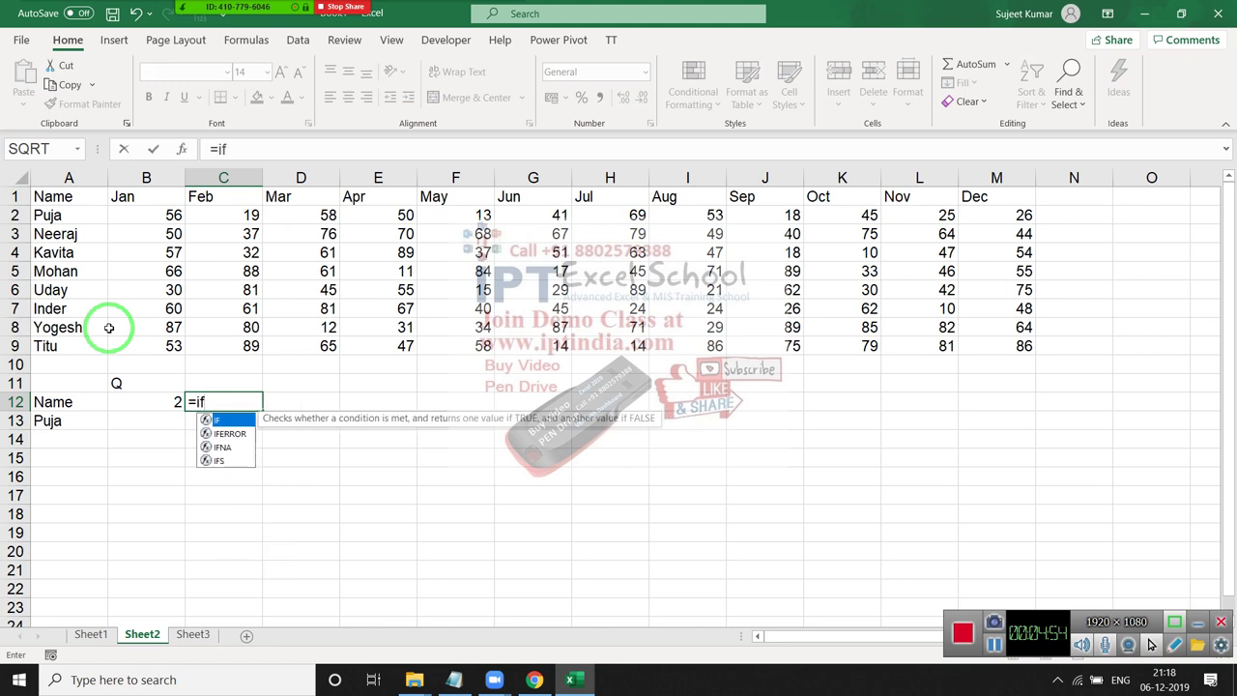
key(Escape)
key(Escape)
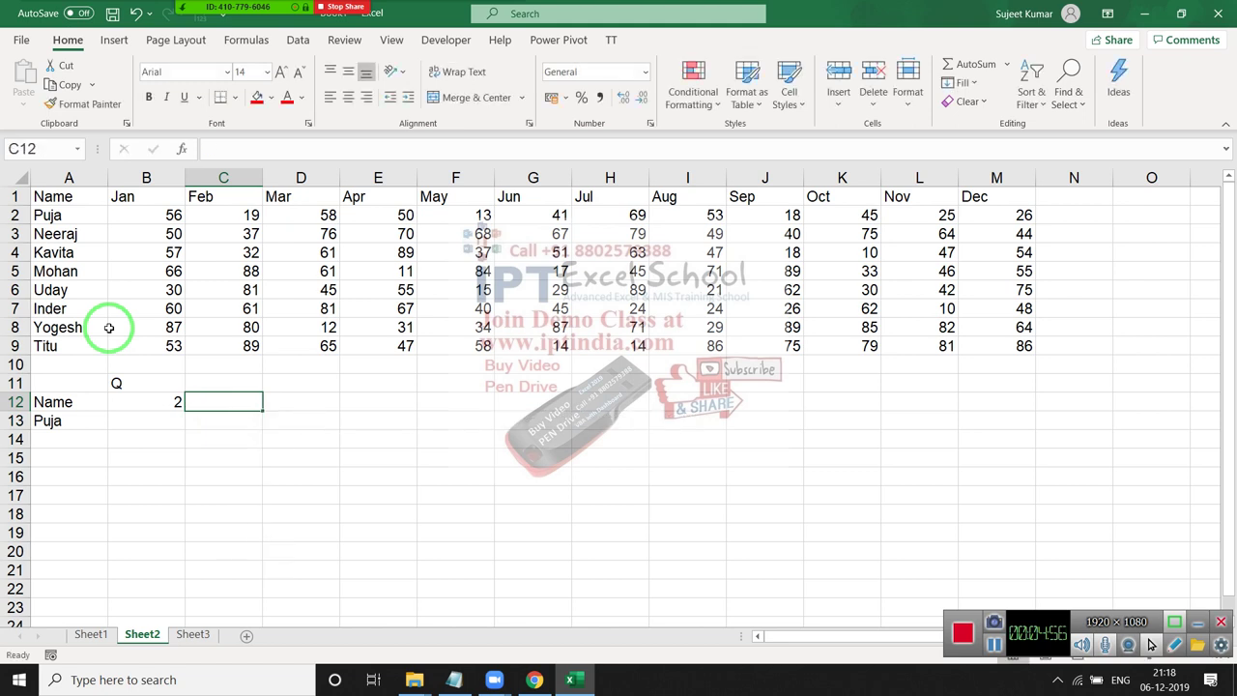
text(=choo)
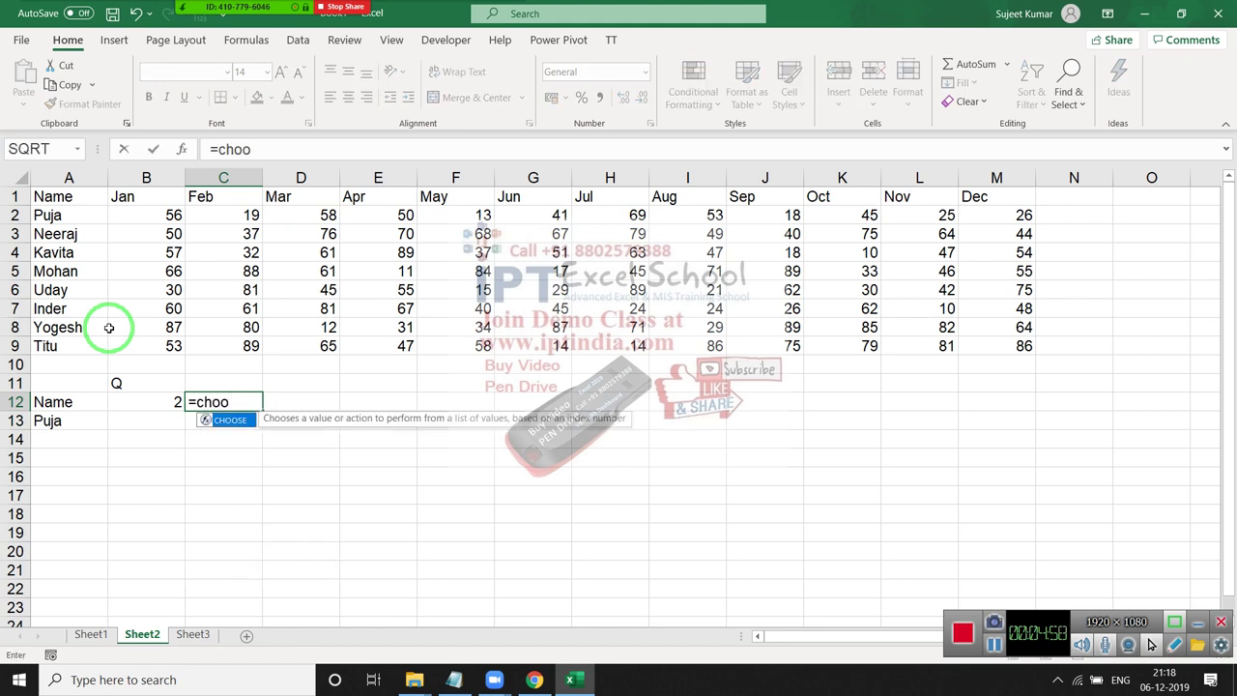
key(Tab)
key(Left)
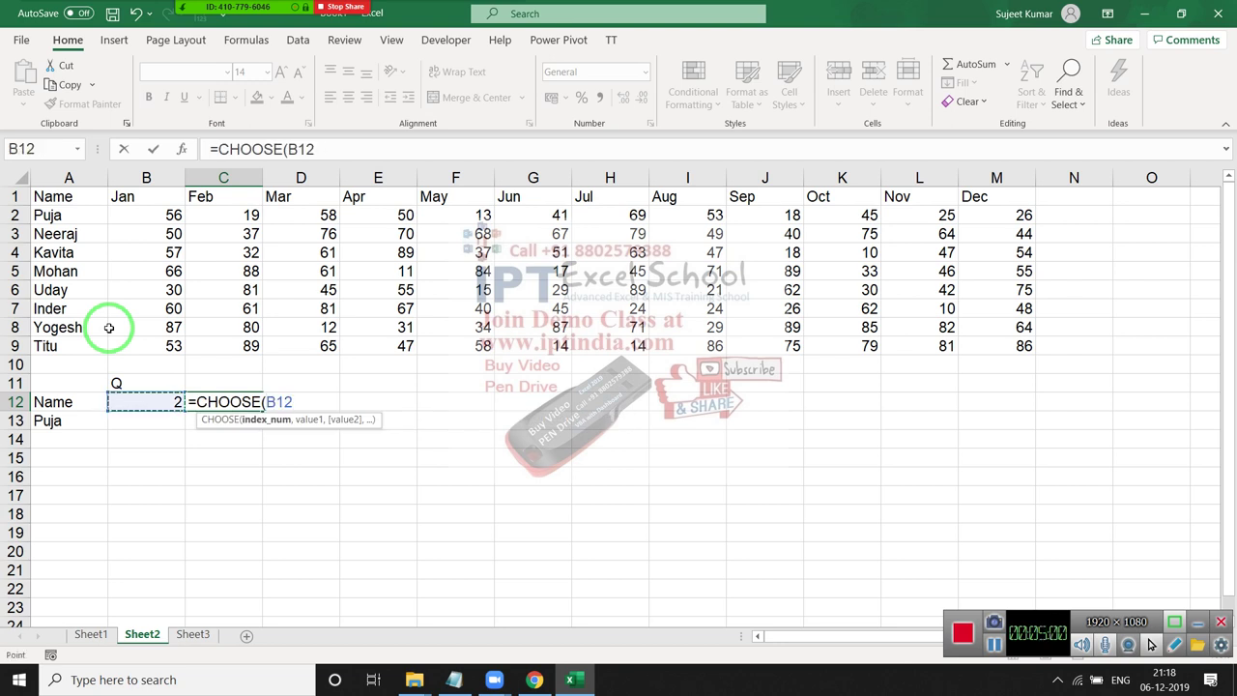
text(,)
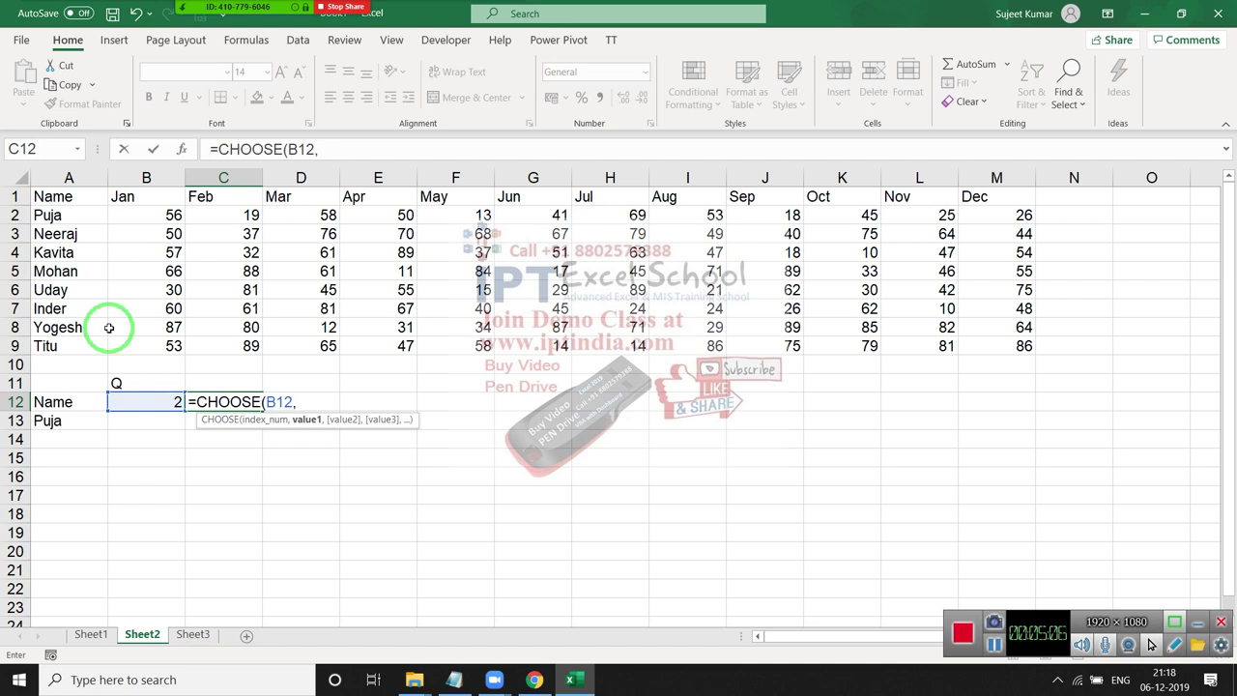
Step: Complete the month list "JAN","APR","JUL","OCT" so C12 returns APR
text("JAN)
text(","FE)
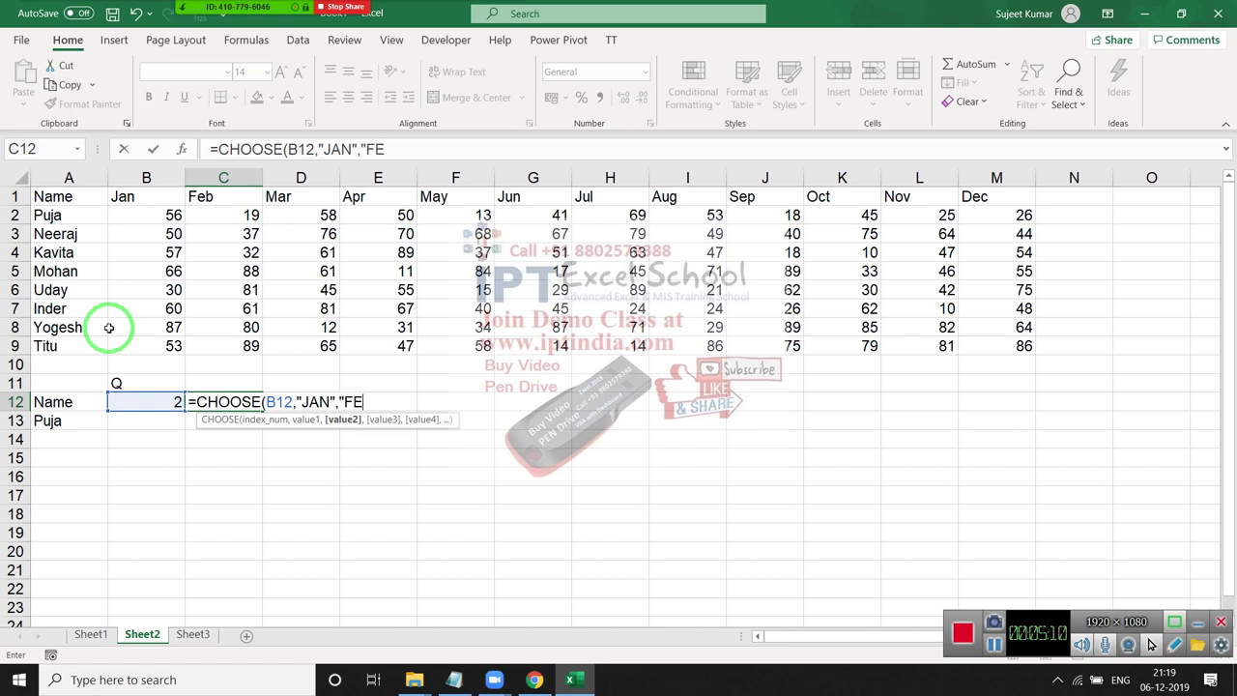
key(BackSpace)
key(BackSpace)
text(A)
text(PR",)
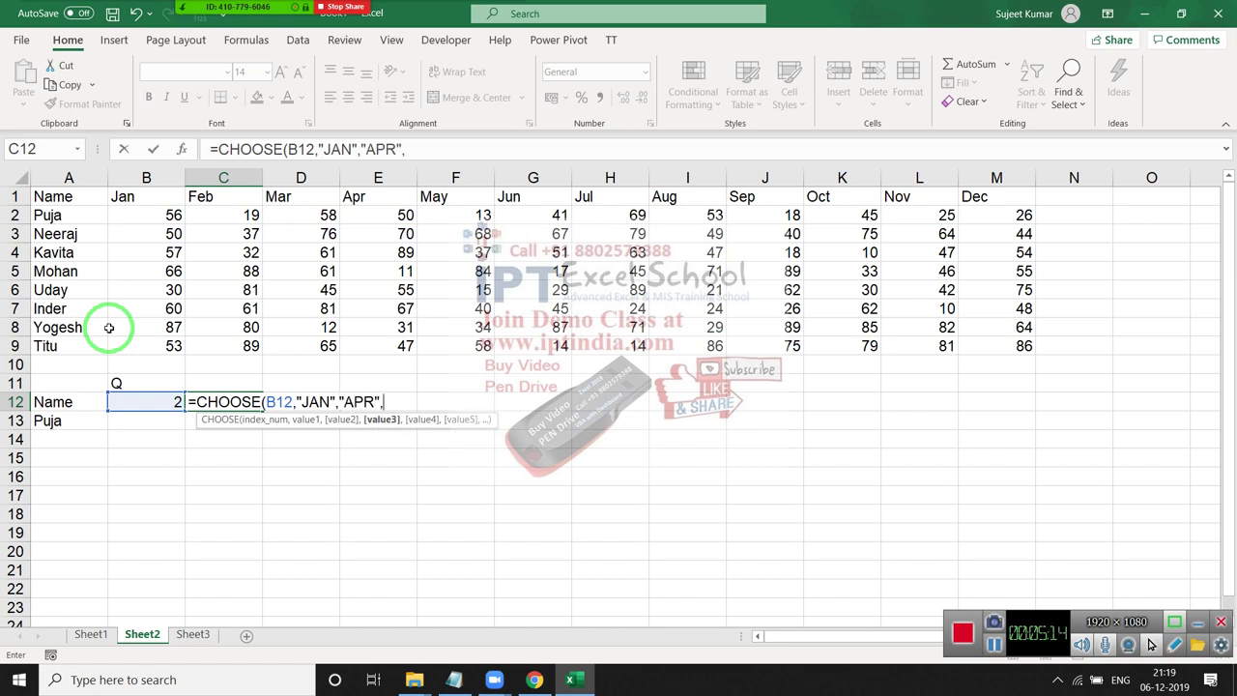
text(")
text(MA)
key(BackSpace)
key(BackSpace)
text(J)
text(UL")
text(,"A)
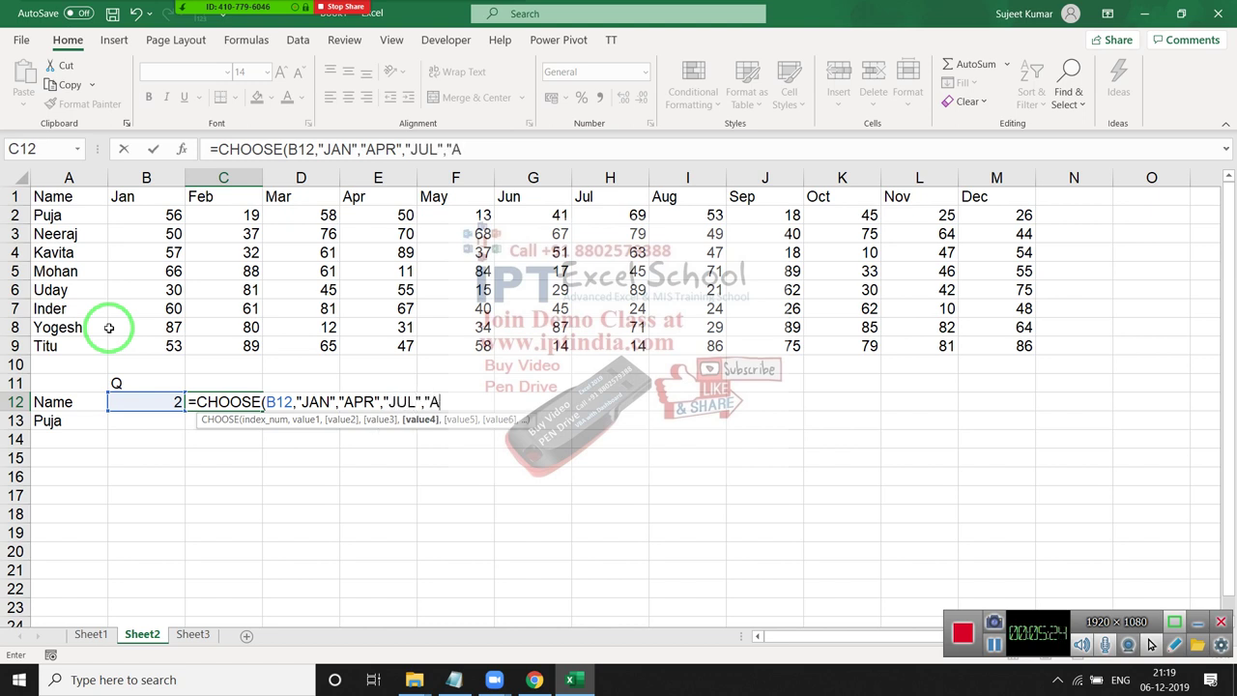
key(BackSpace)
text(O)
text(CT")
text())
key(Return)
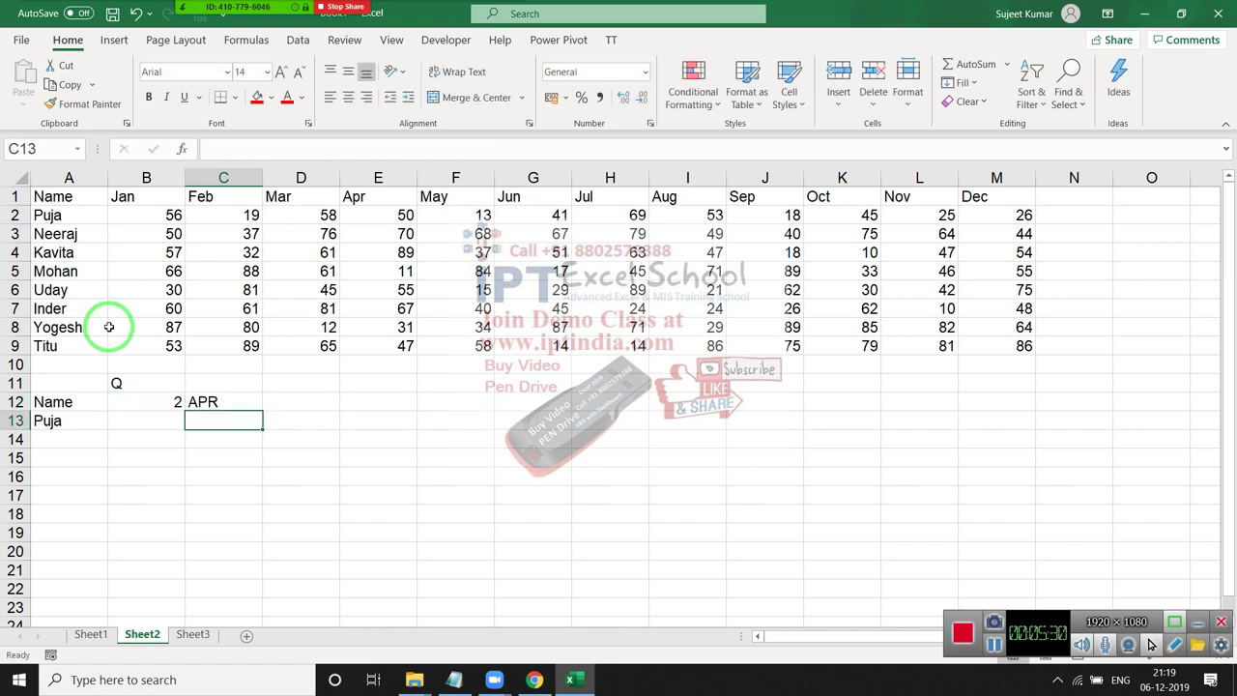
key(Up)
key(Right)
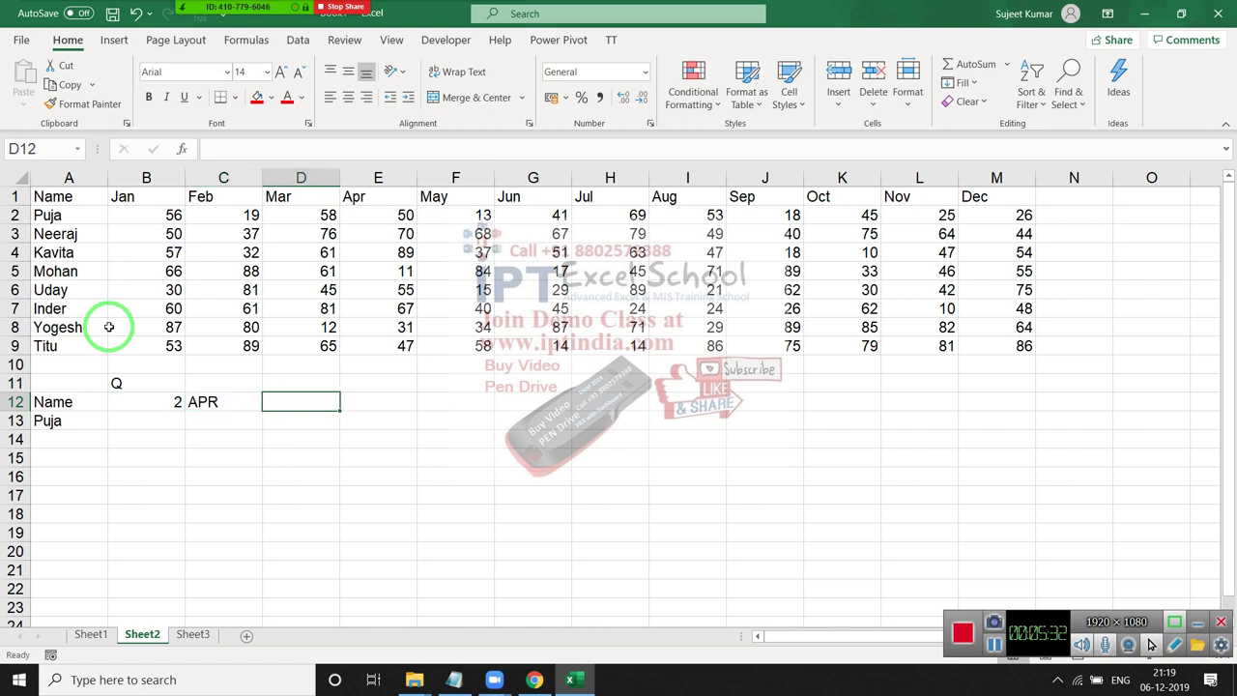
Step: Enter =MATCH(C12,1:1,0) in D12, returning column position 5 for the month
text(=mat`)
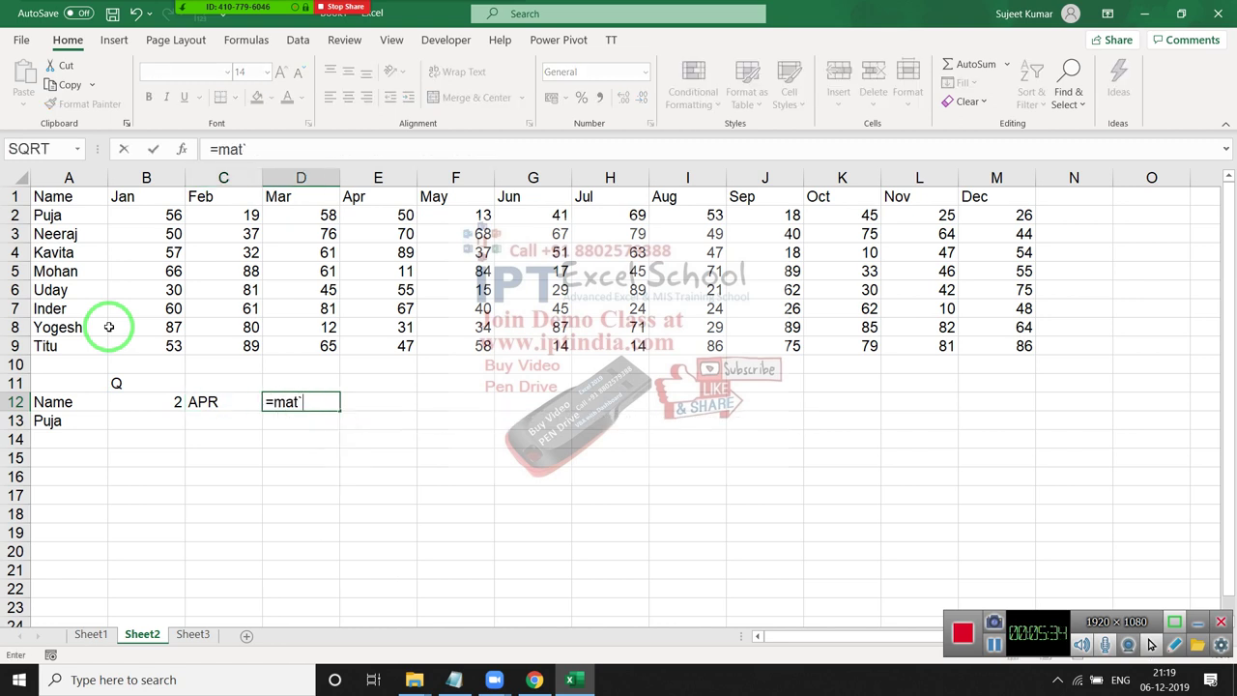
key(BackSpace)
key(Tab)
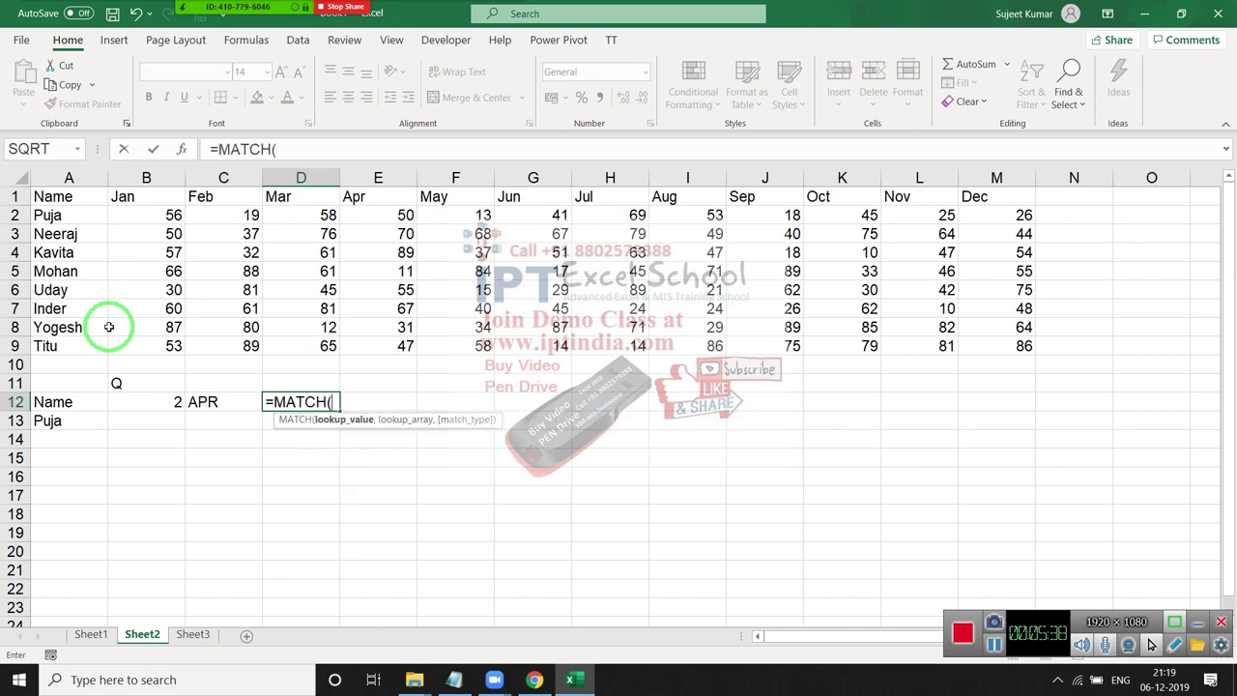
key(Left)
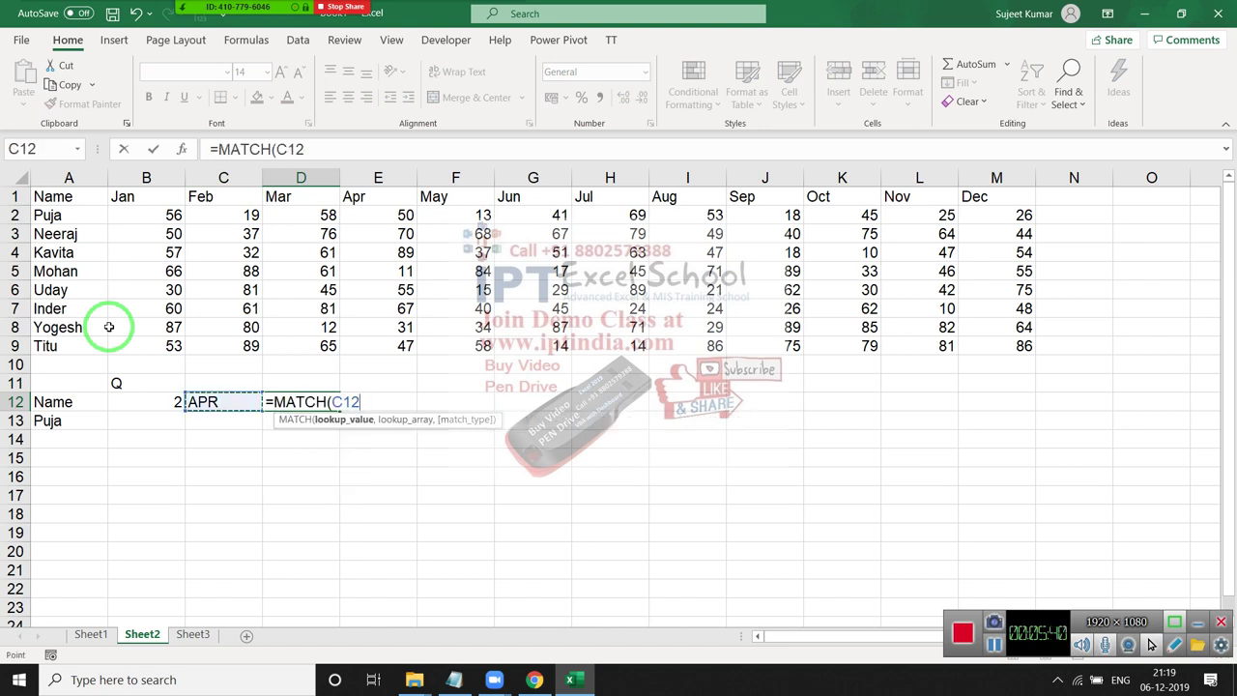
text(,)
drag(113, 330, 213, 618)
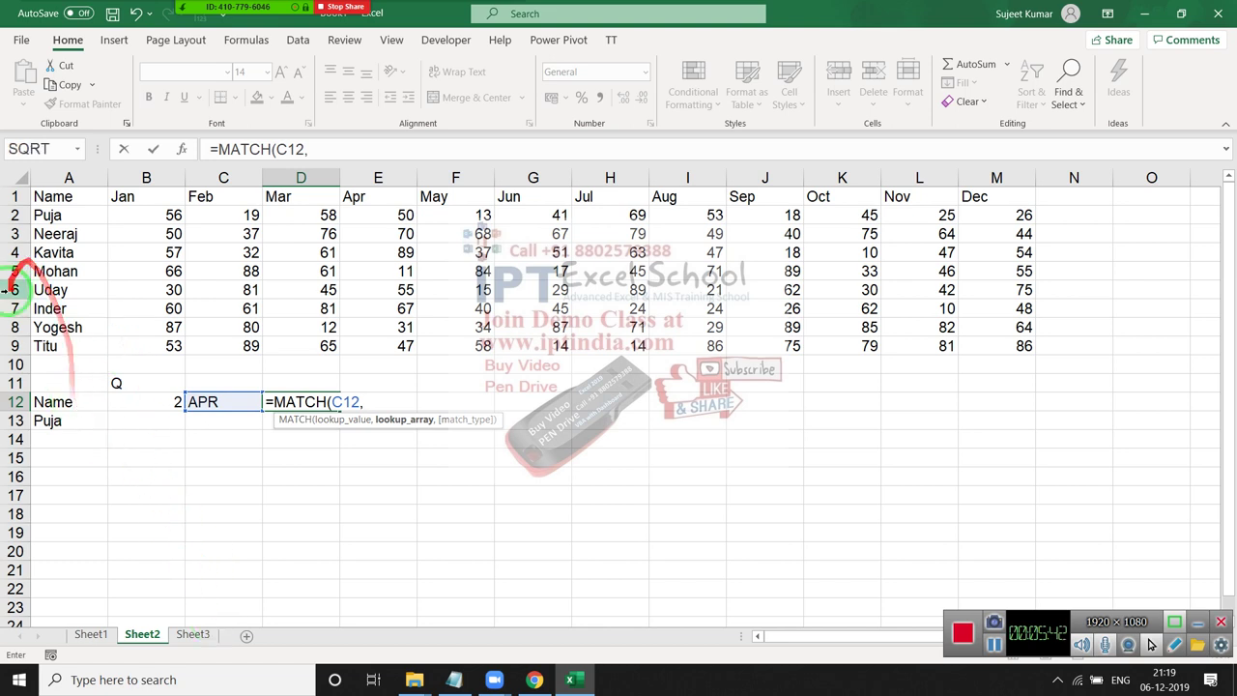
click(18, 197)
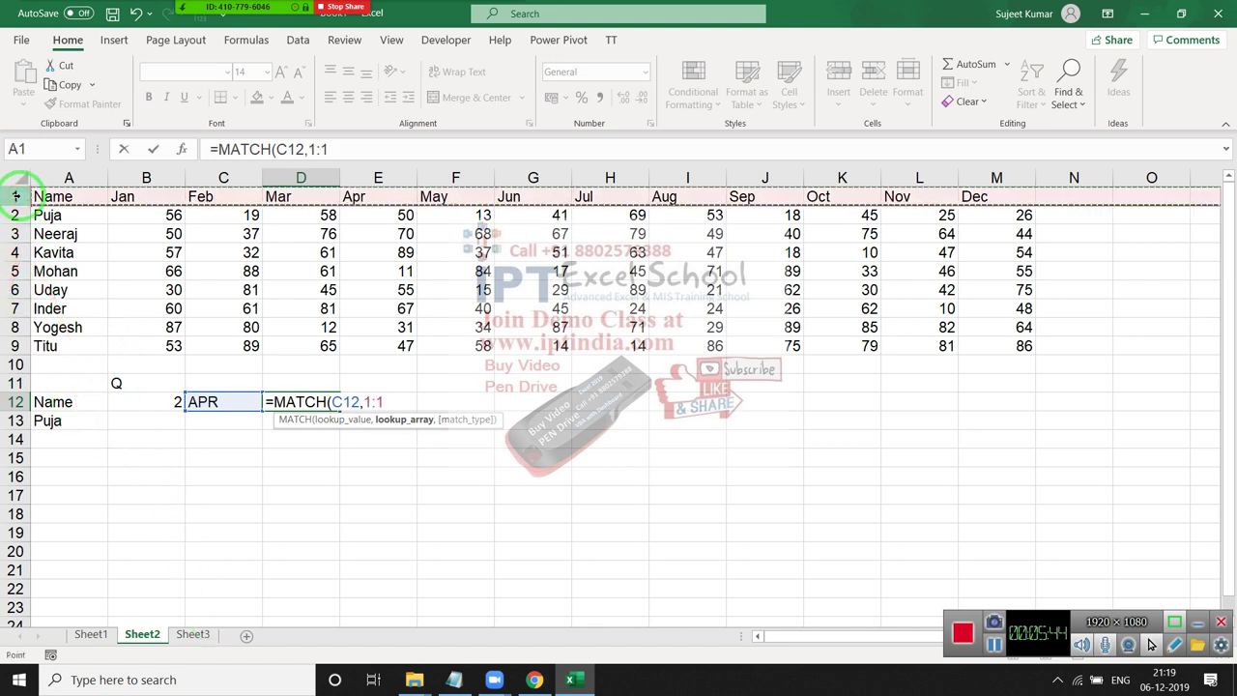
text(,0)
key(Return)
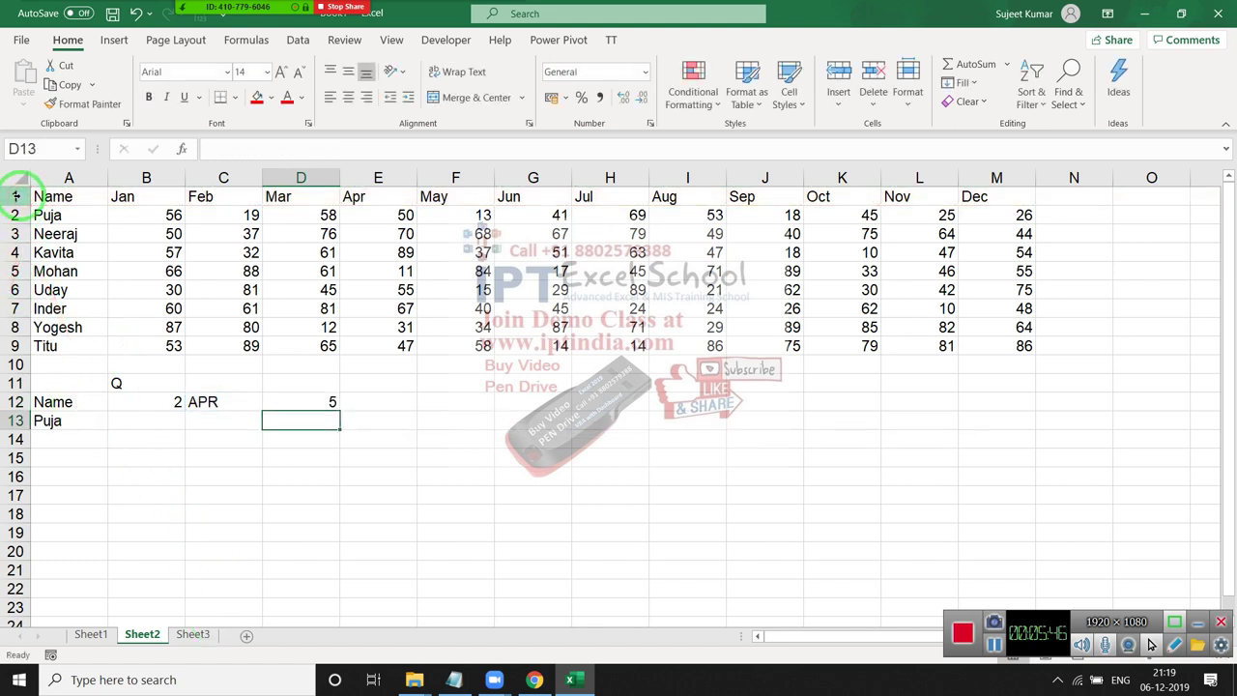
key(Up)
key(Left)
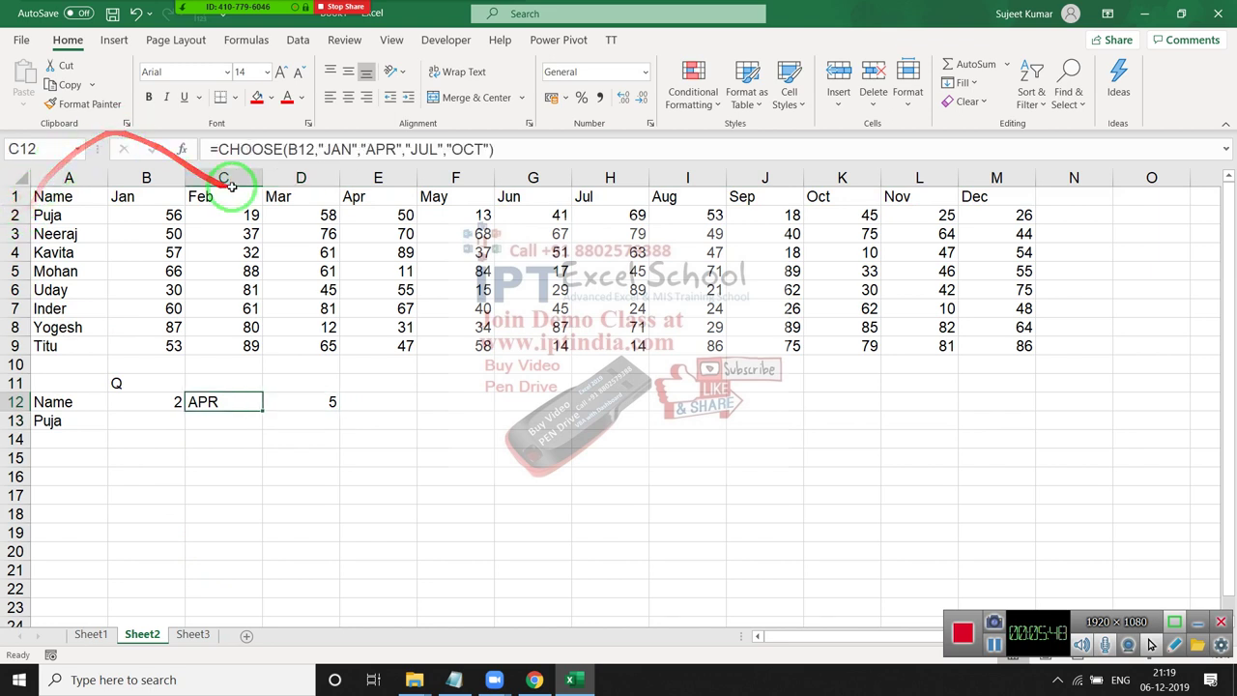
click(361, 197)
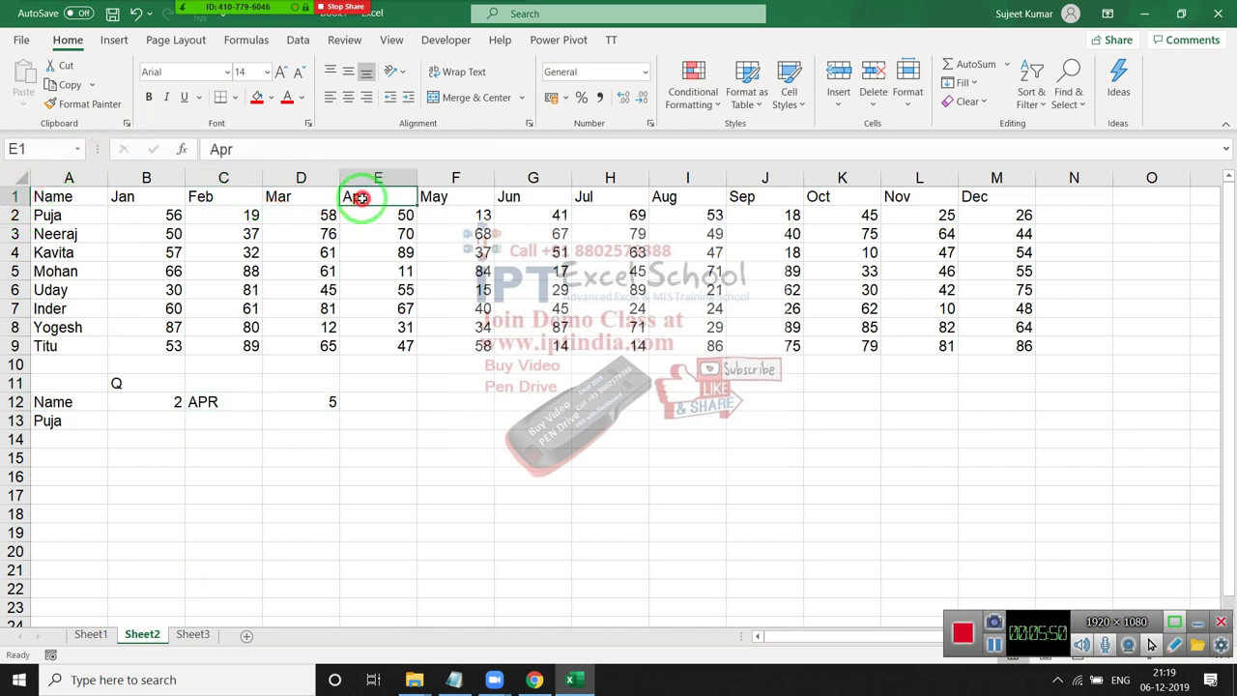
Step: Try a function in B13 and cancel the mistaken entry
click(154, 415)
text(=ro)
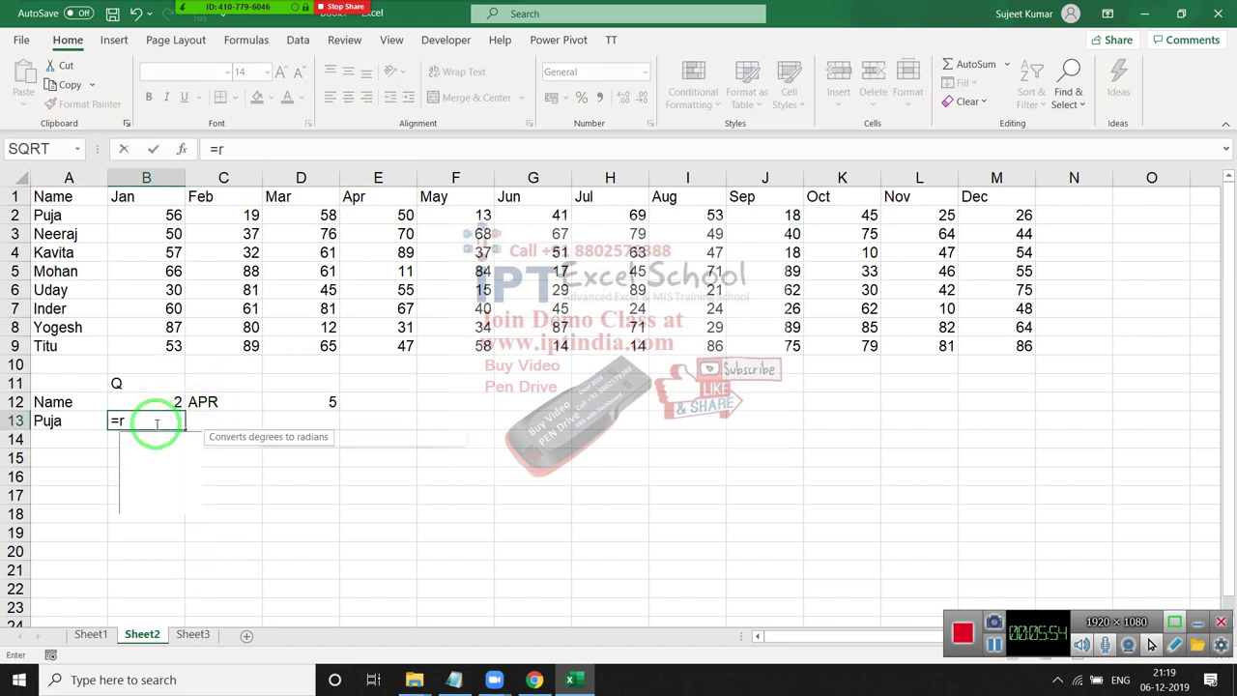
key(BackSpace)
key(BackSpace)
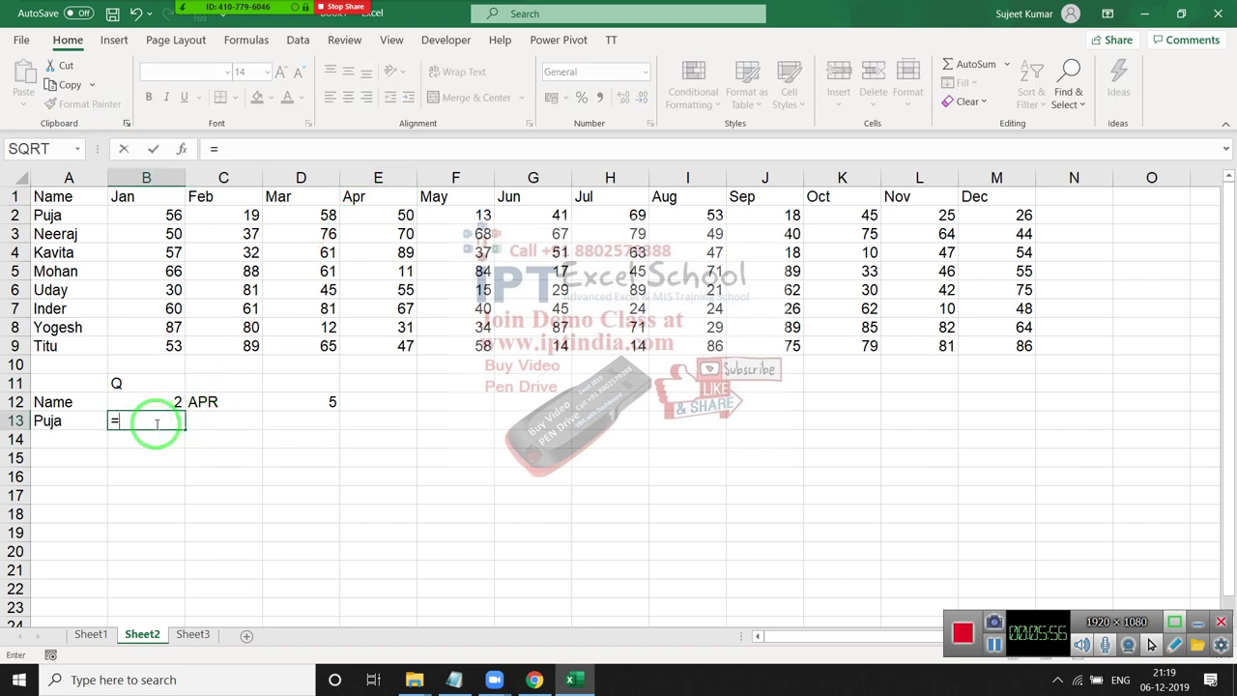
text(mar)
key(Tab)
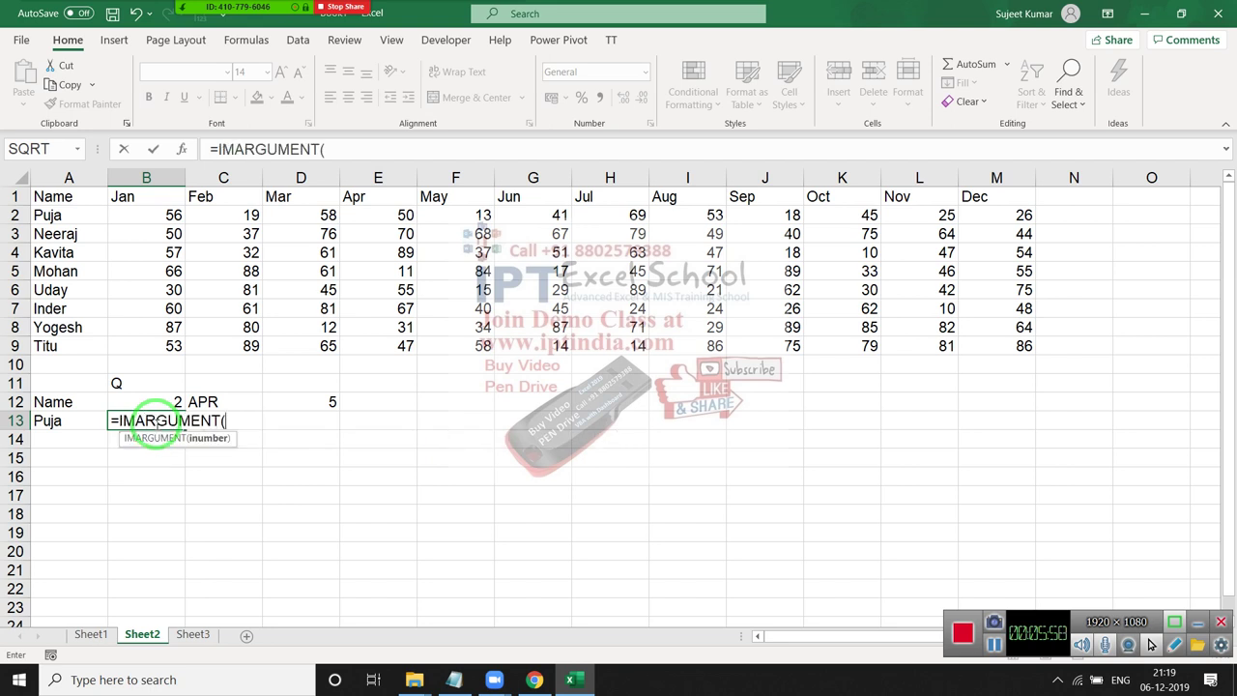
key(Escape)
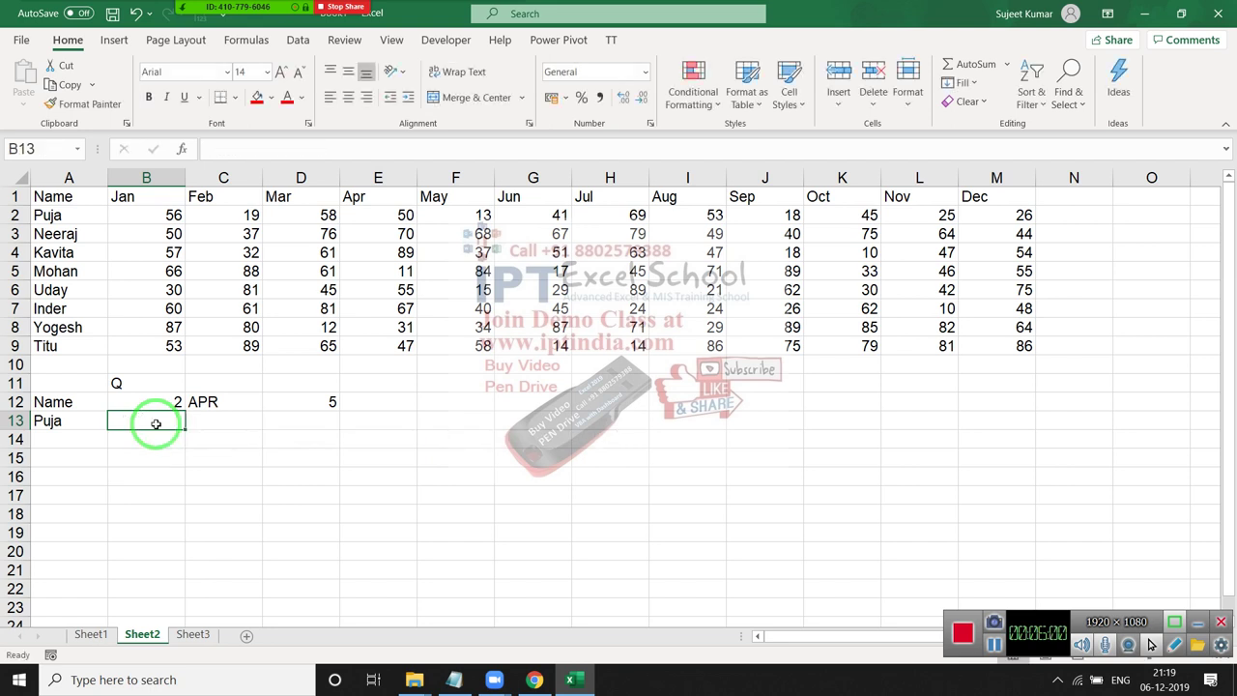
Step: Enter =MATCH(A13,A2:A9,0) in B13 to find the name's position
text(=mat)
key(Tab)
key(Left)
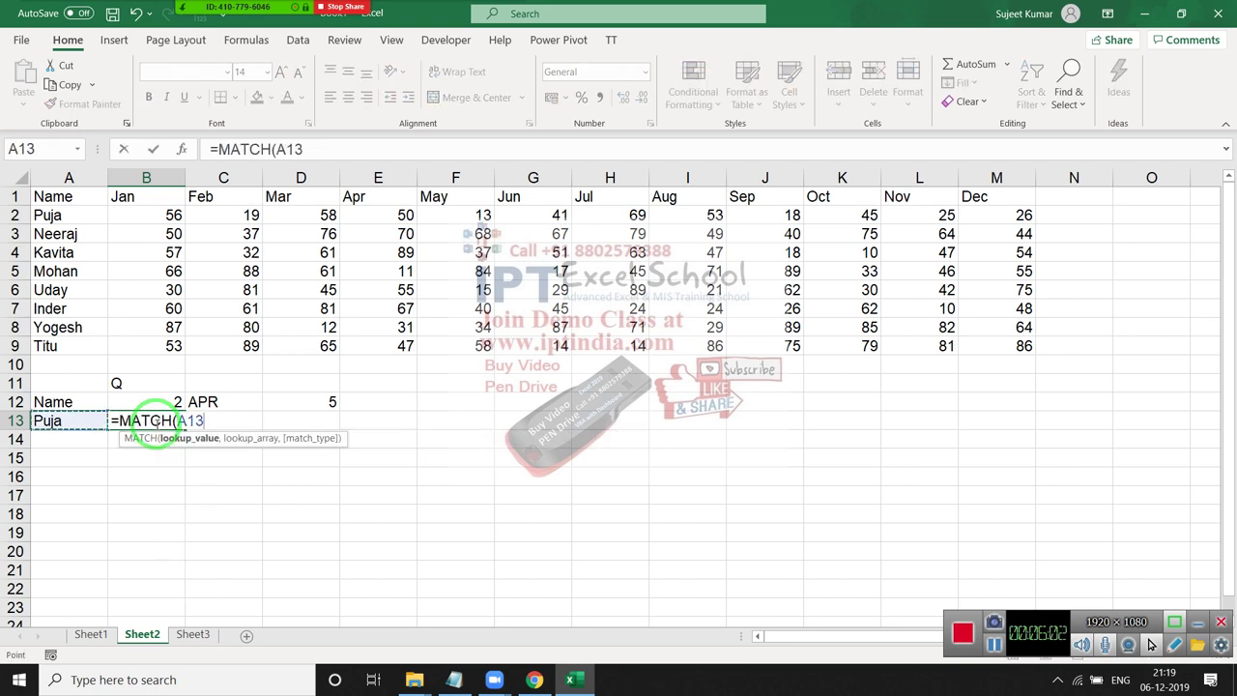
text(,)
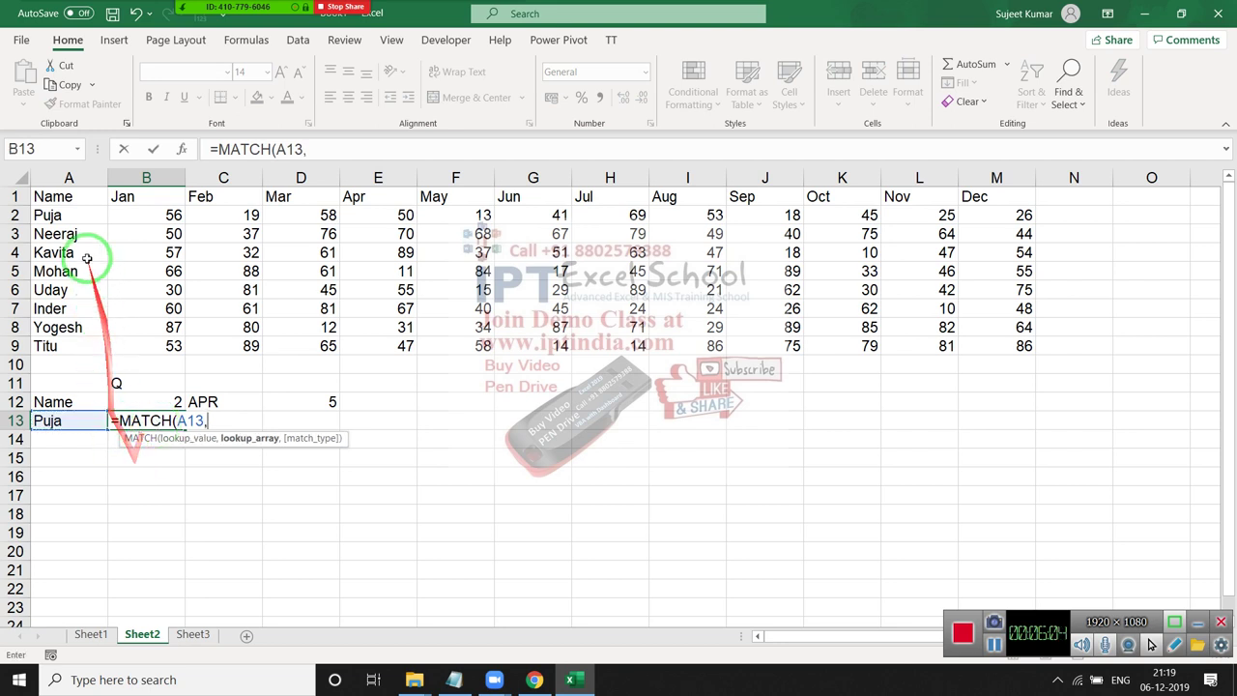
drag(82, 215, 68, 340)
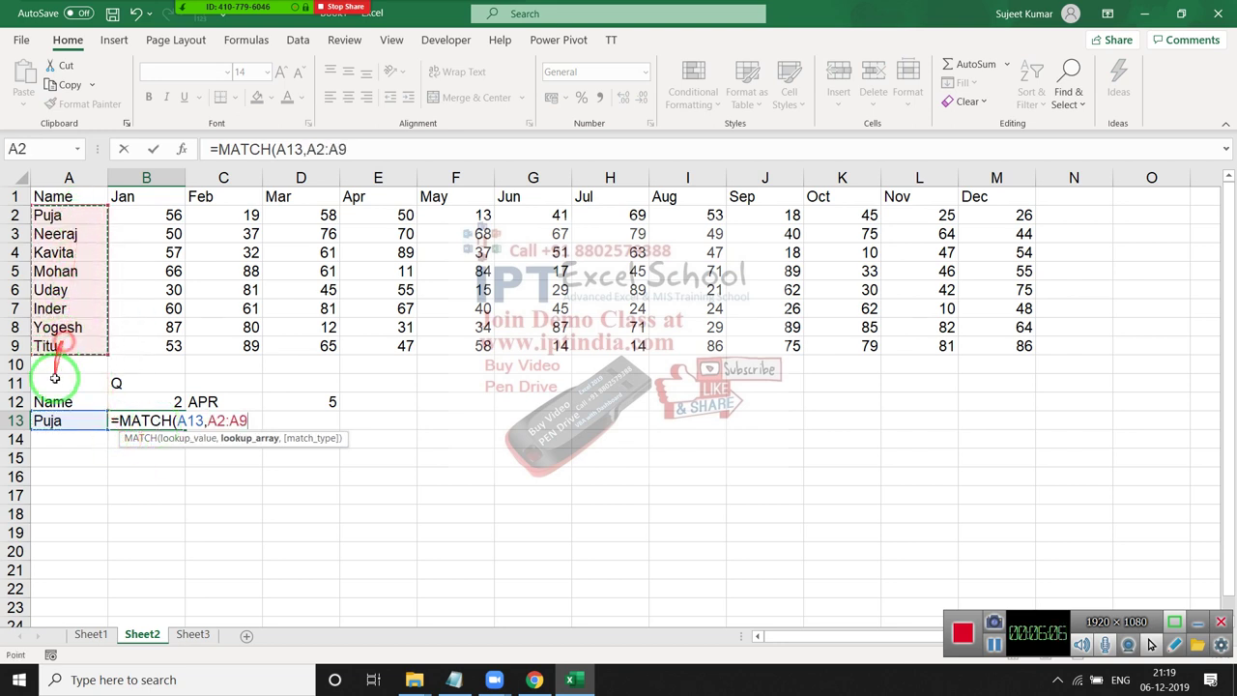
text(,0)
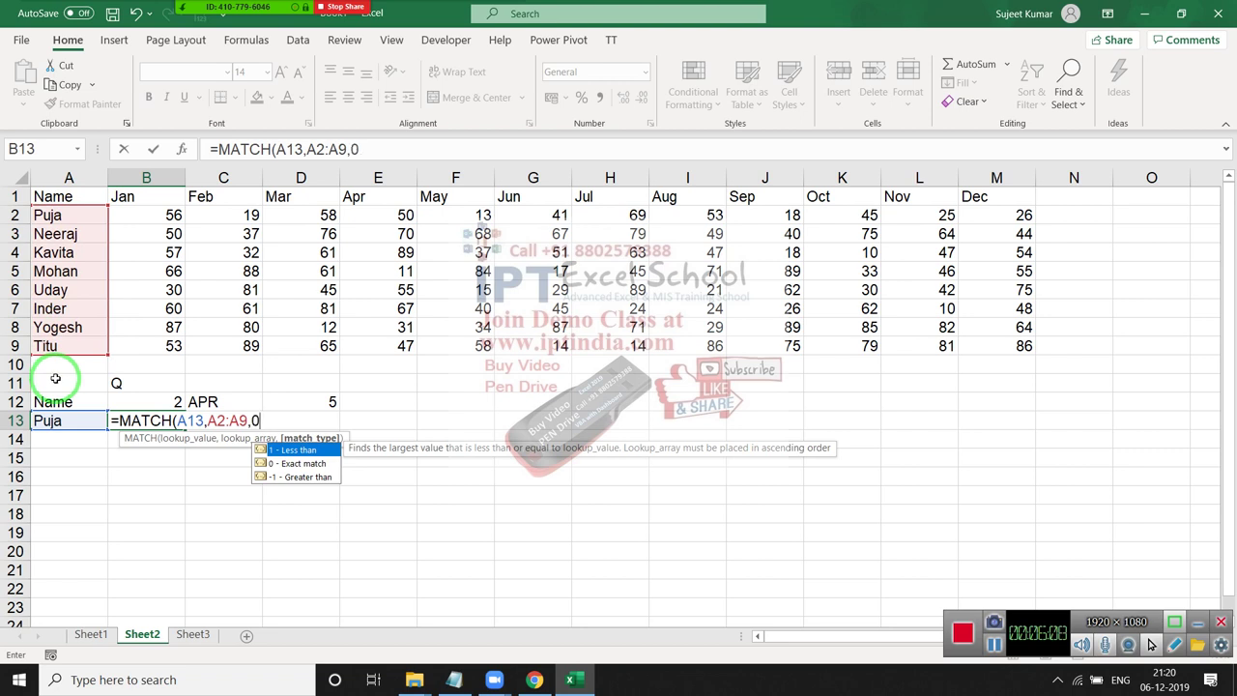
text())
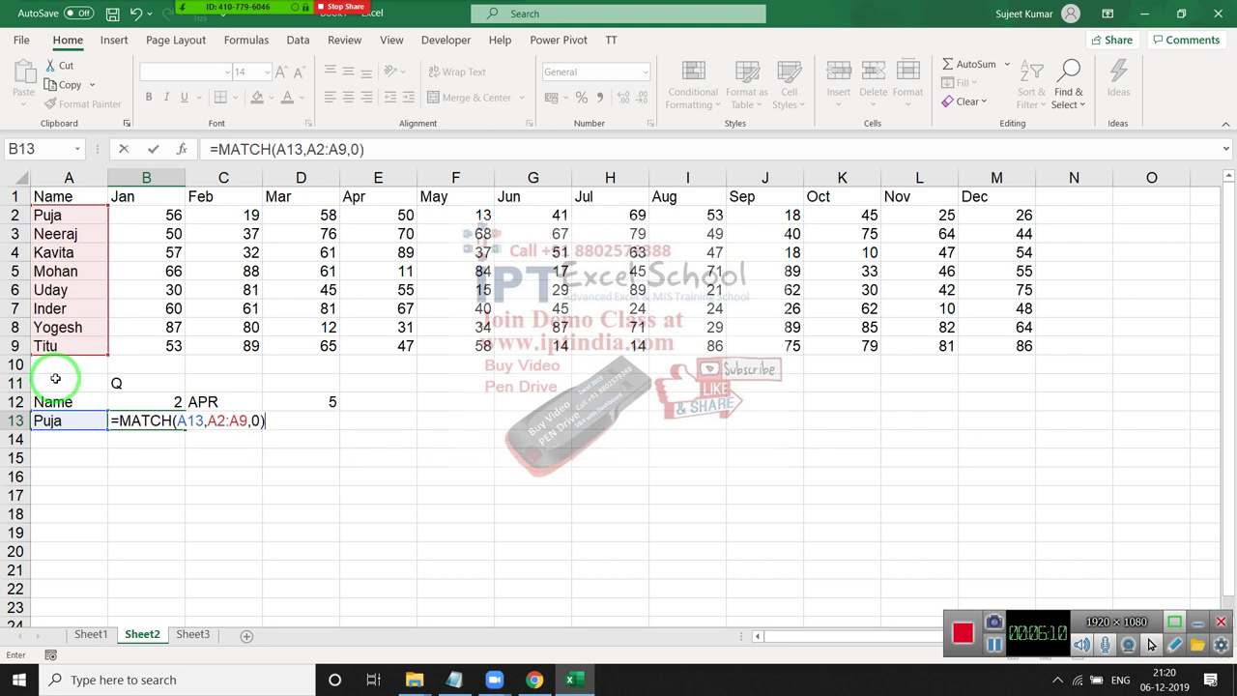
key(Return)
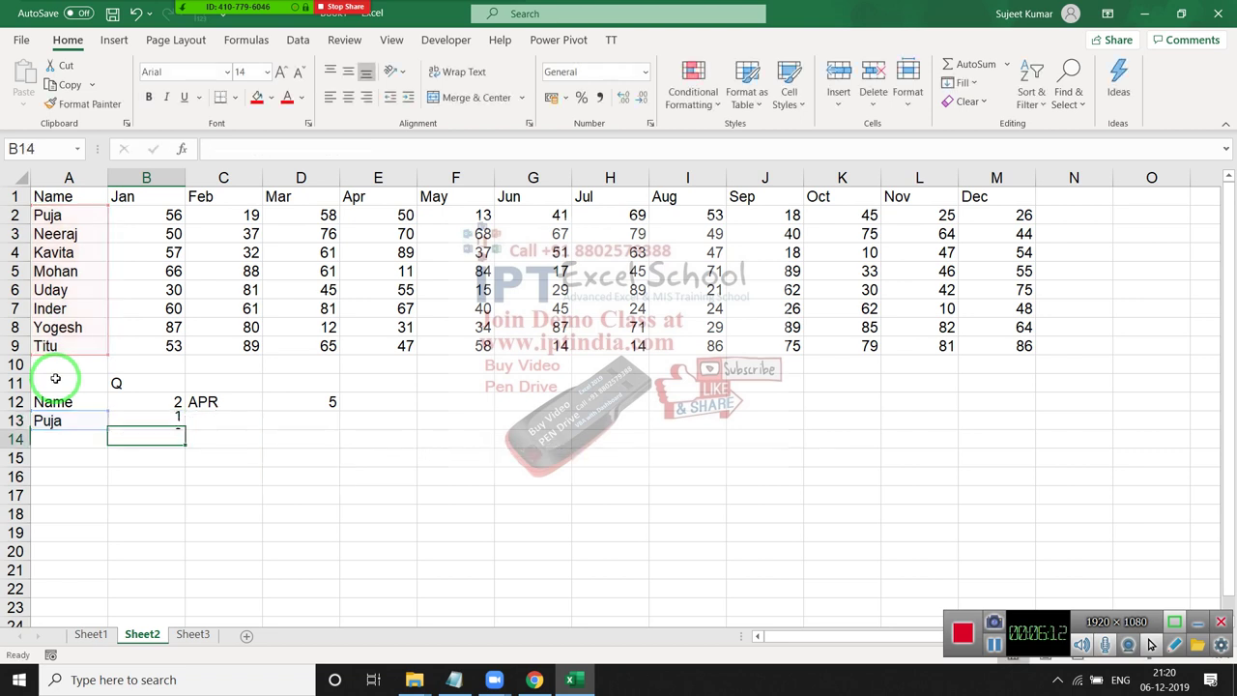
key(Up)
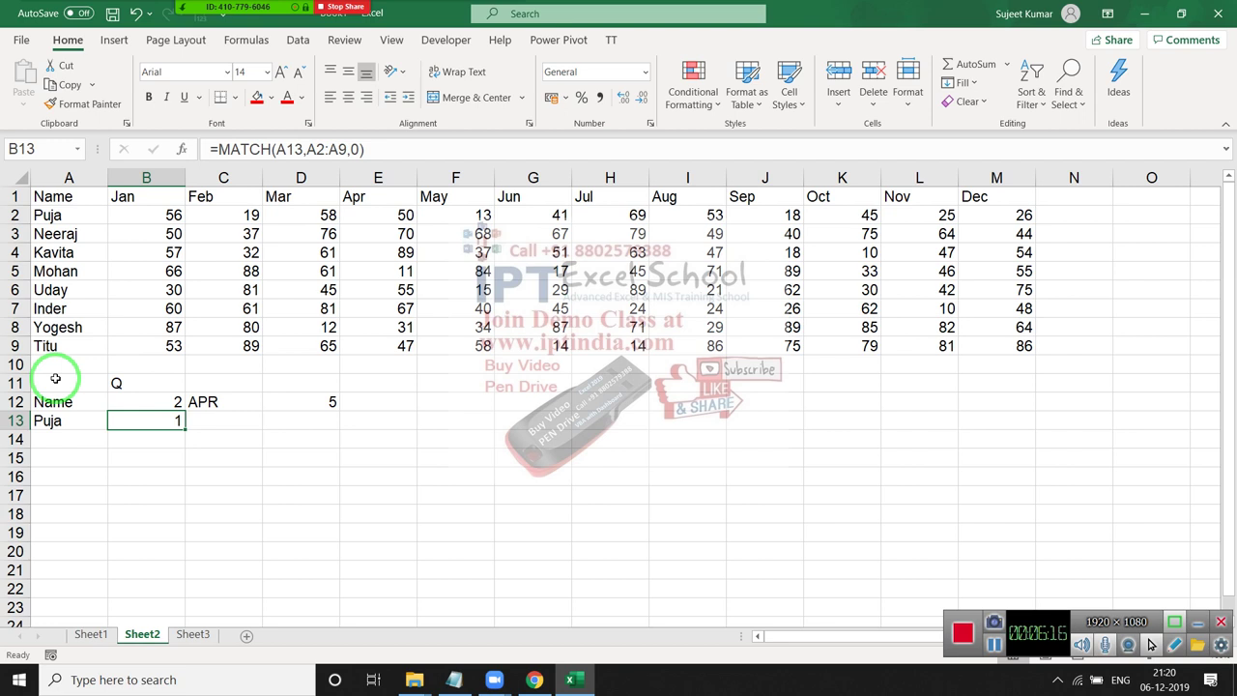
Step: Extend B13's lookup range to A1:A9 so it returns 2, then check D12's result
click(249, 151)
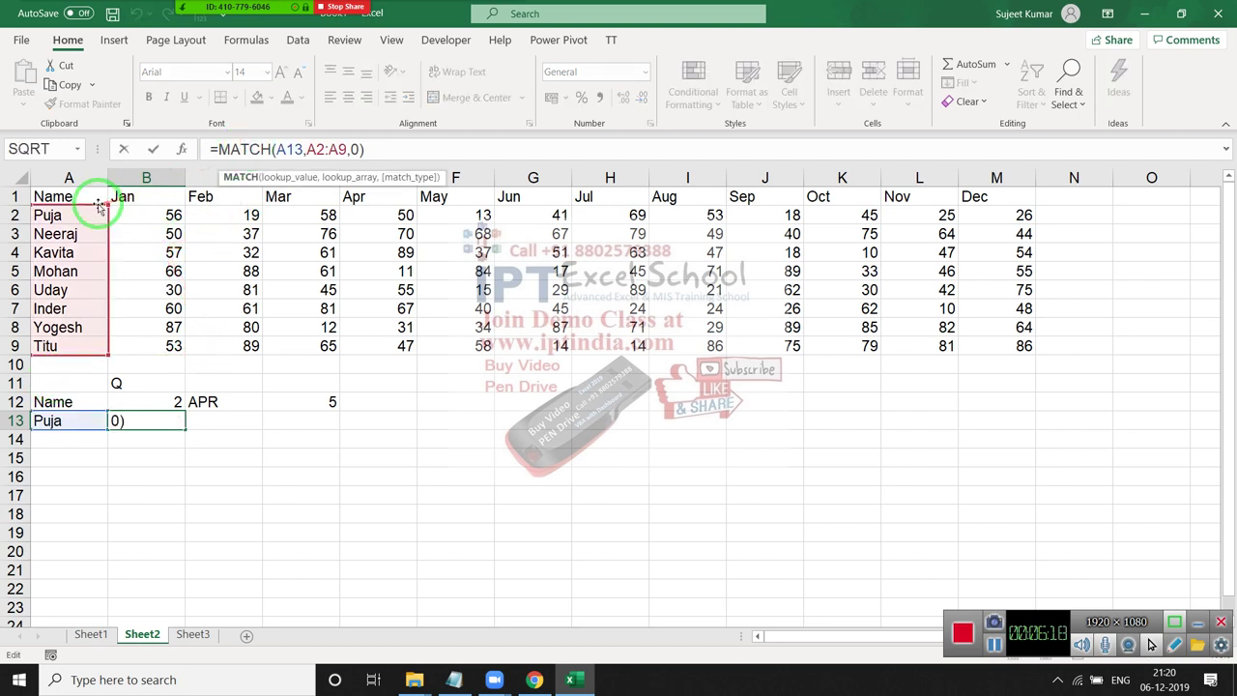
drag(101, 206, 112, 195)
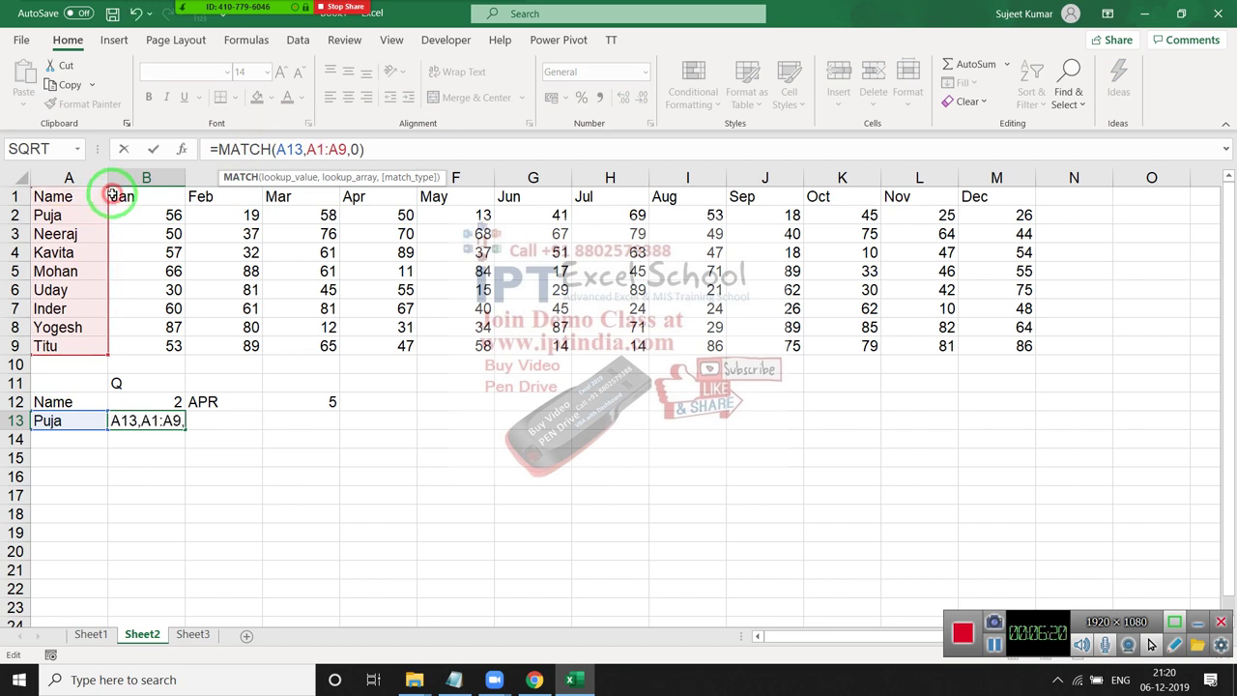
key(Return)
key(Up)
key(Right)
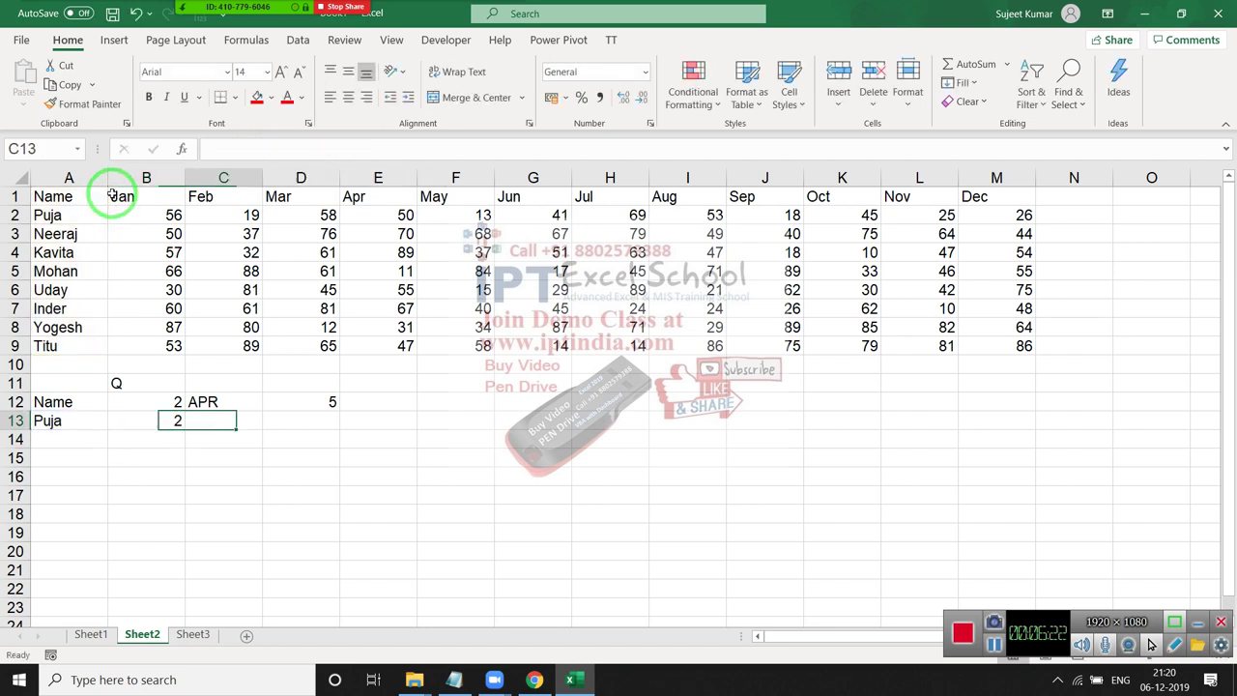
key(Right)
key(Up)
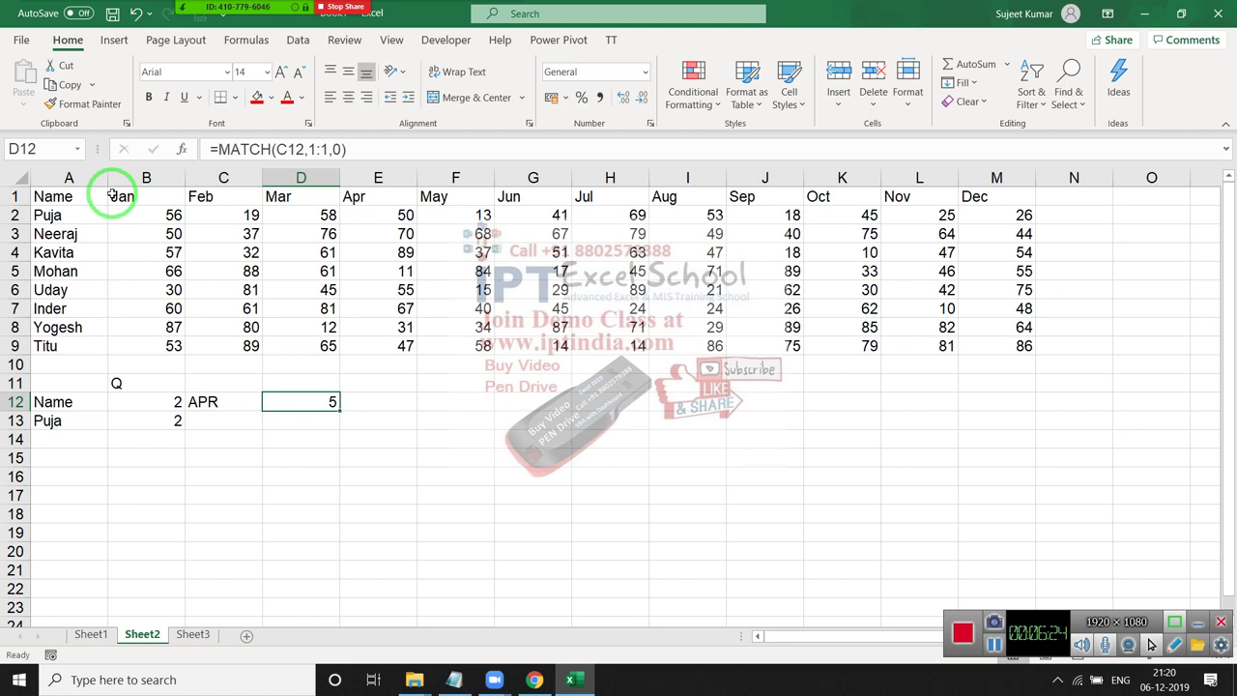
key(Left)
key(Left)
key(Down)
key(Right)
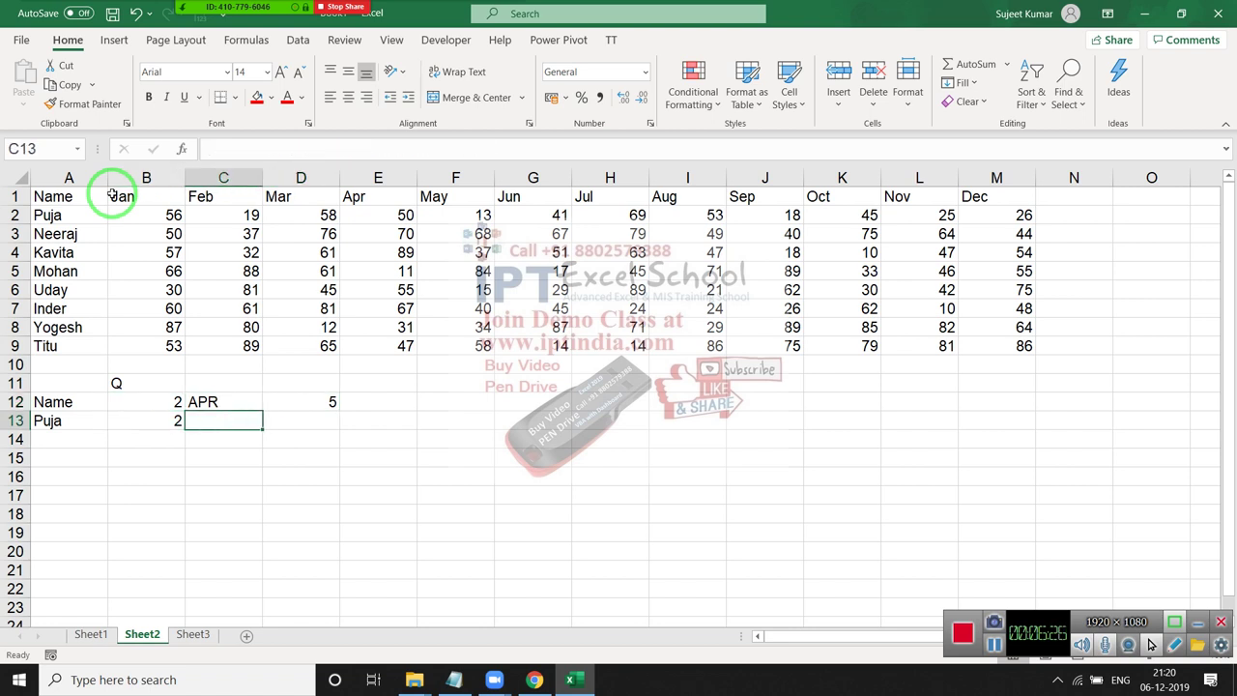
Step: Enter =ADDRESS(B13,D12) in C13, returning the address $E$2
text(=)
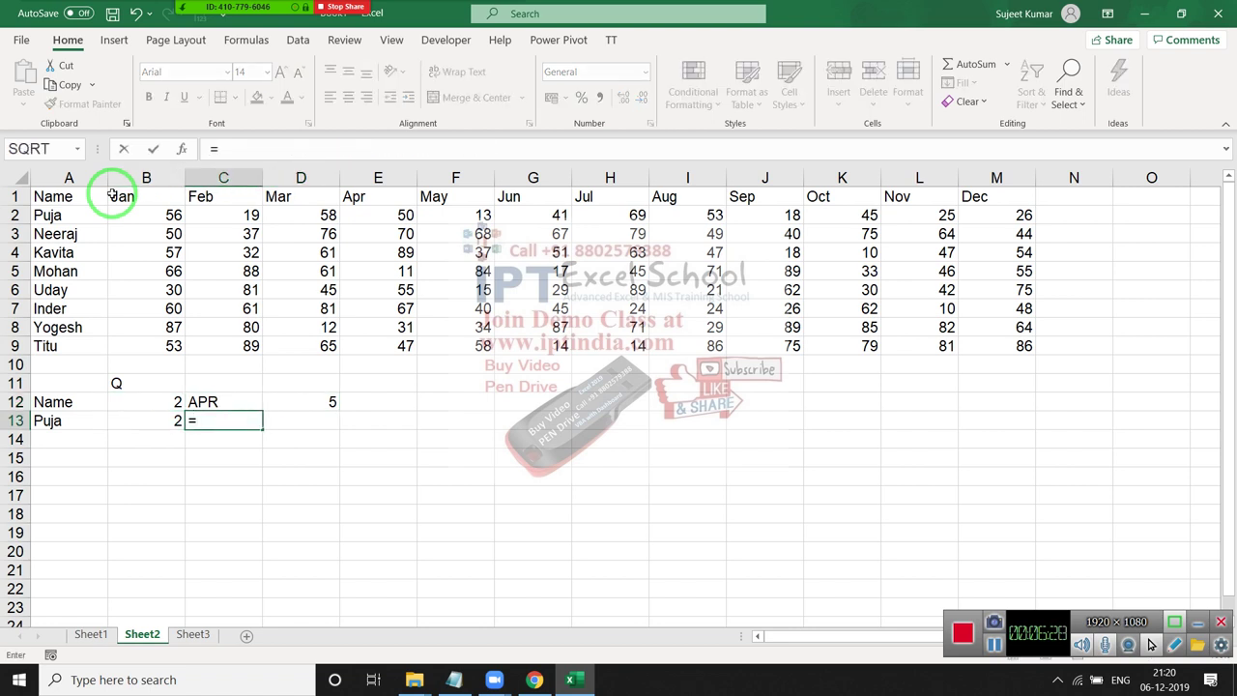
text(a)
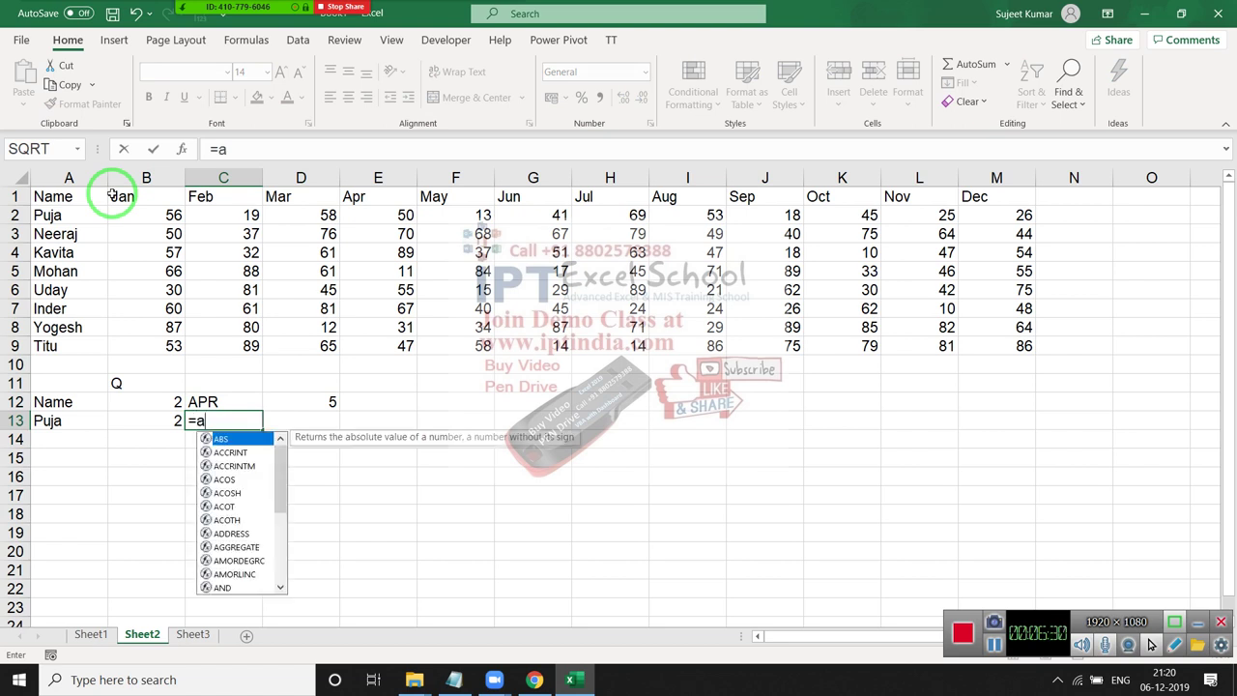
text(d)
key(Tab)
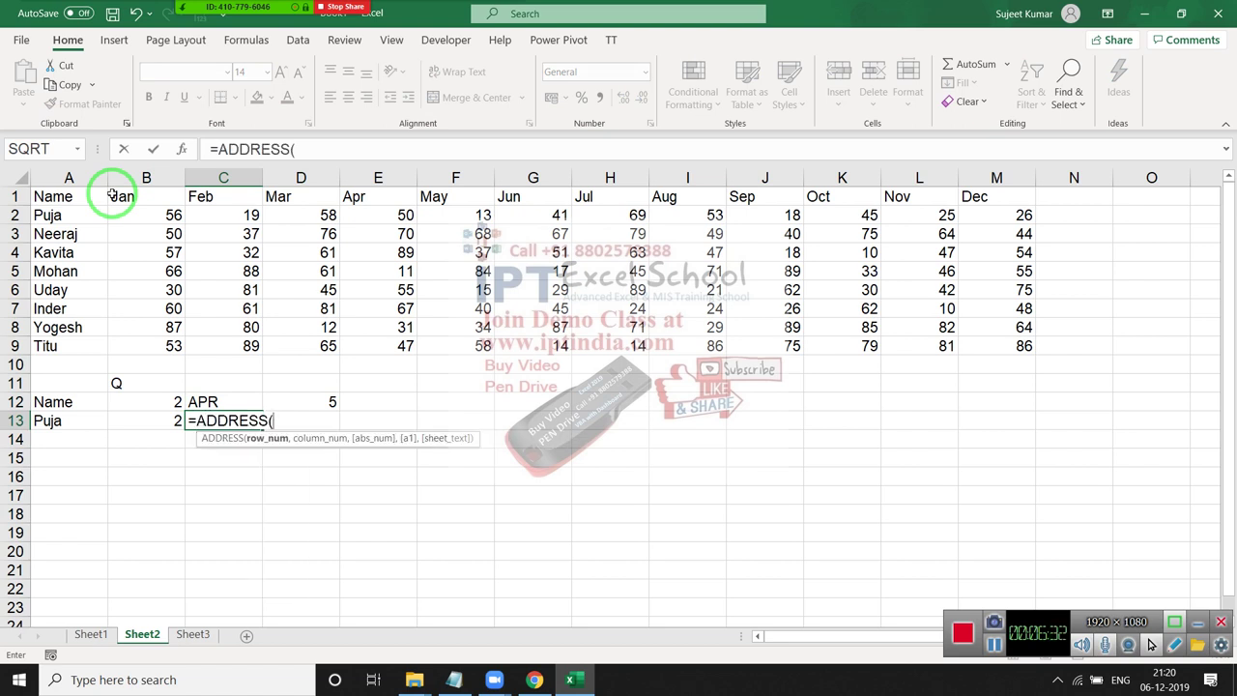
key(Left)
text(,)
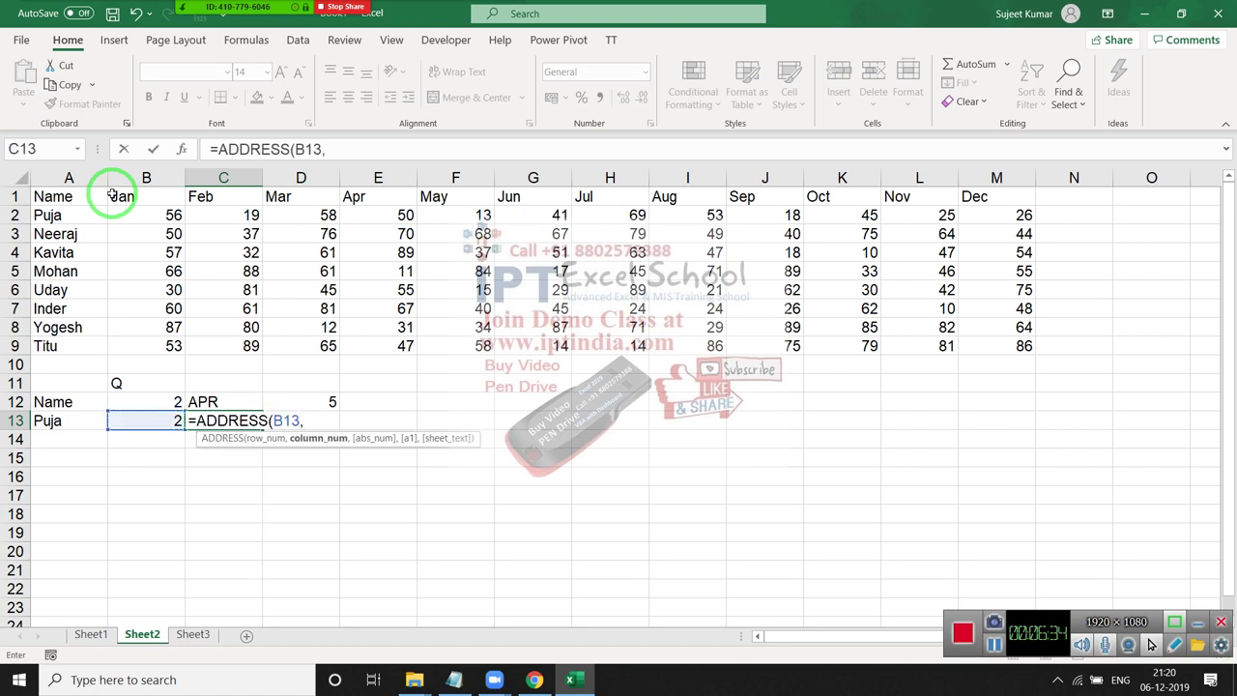
key(Right)
key(Up)
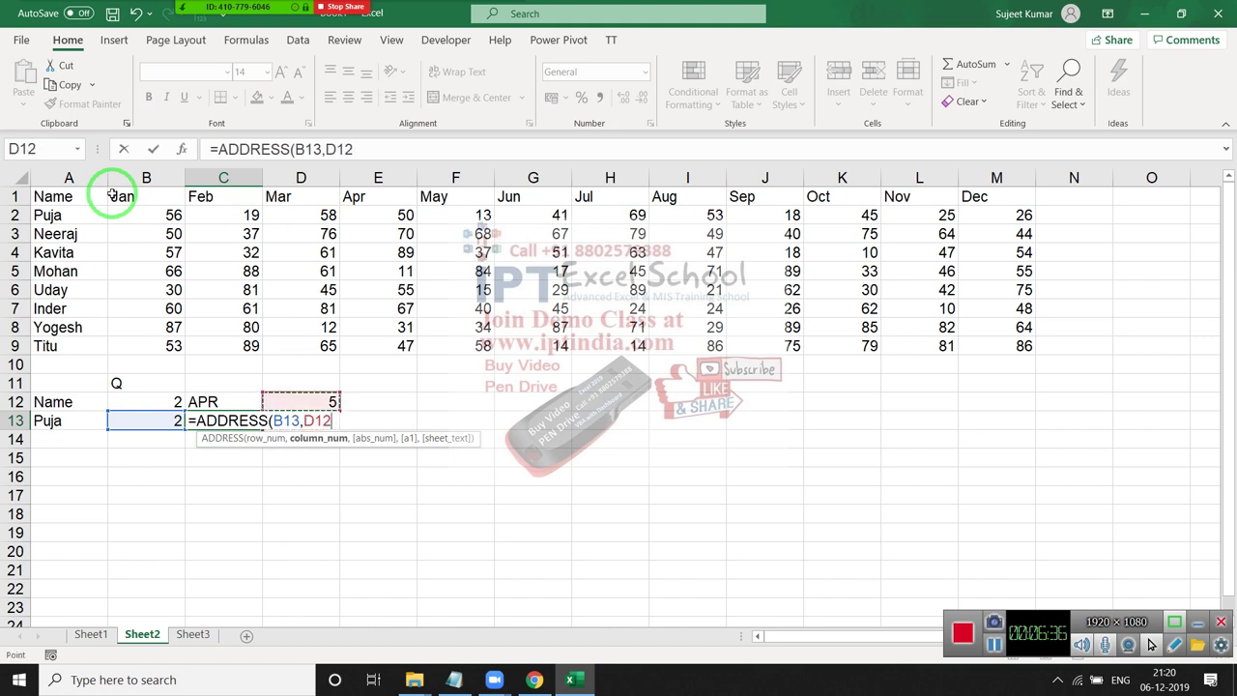
key(Return)
key(Up)
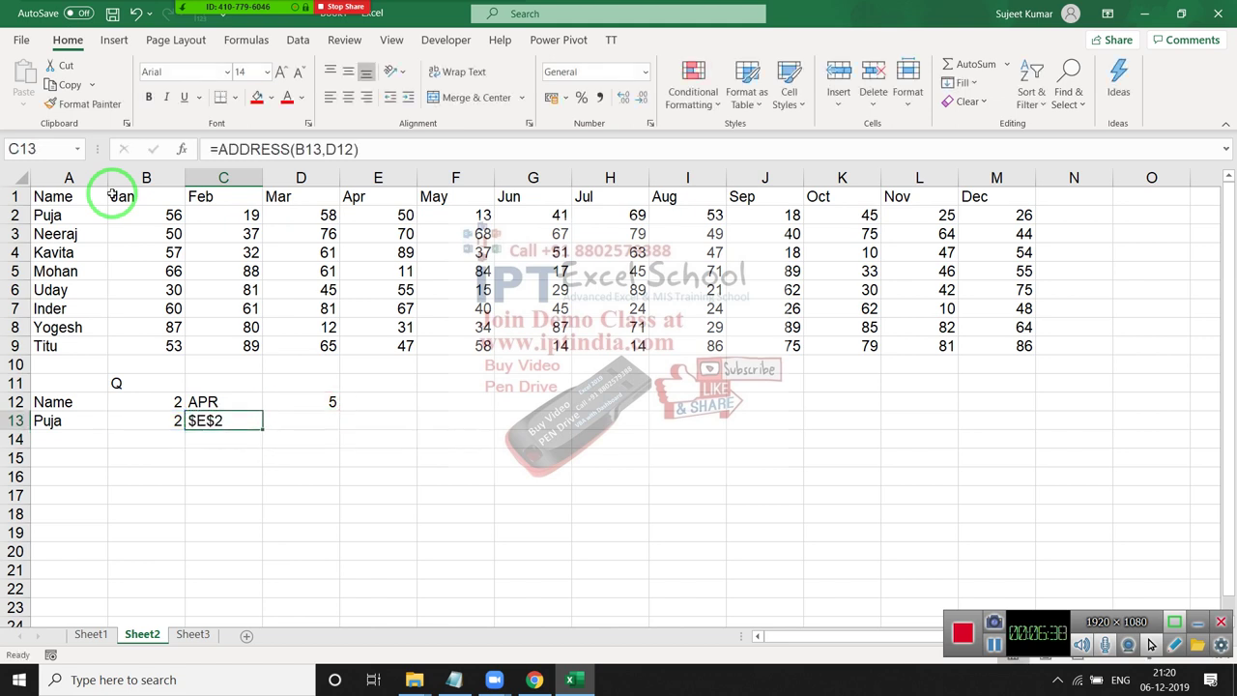
key(Right)
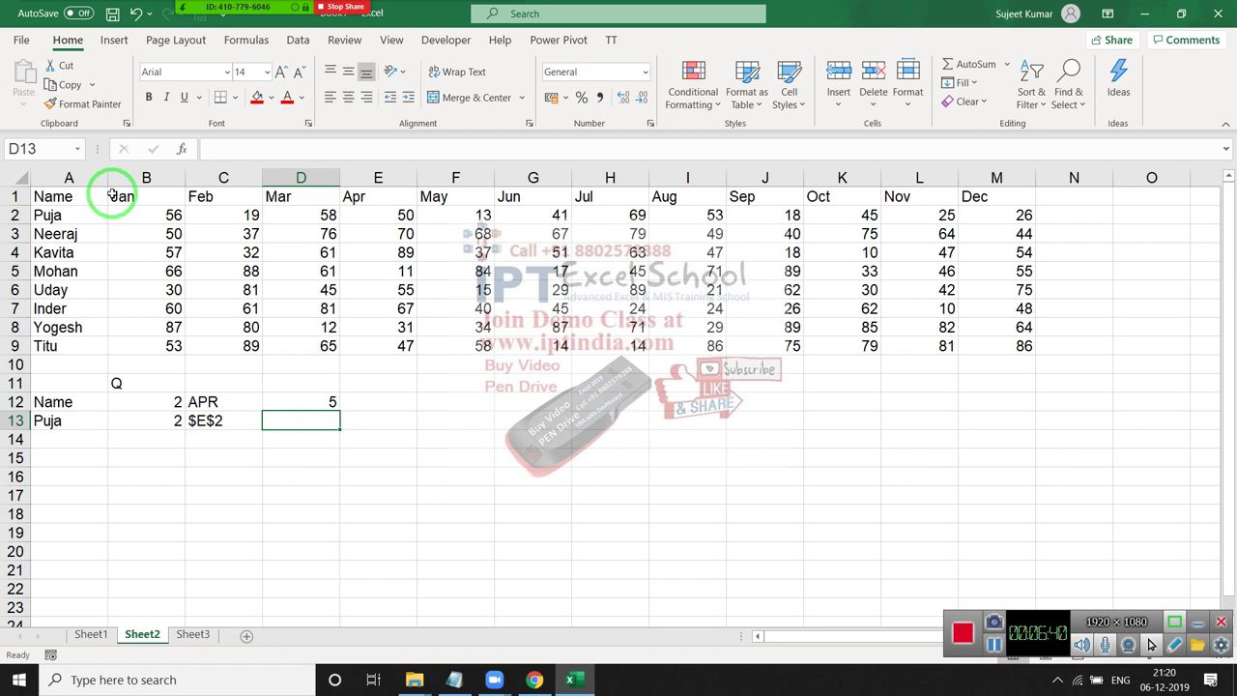
Step: Enter =ADDRESS(B13,D12+2) in D13, returning the address $G$2
text(=)
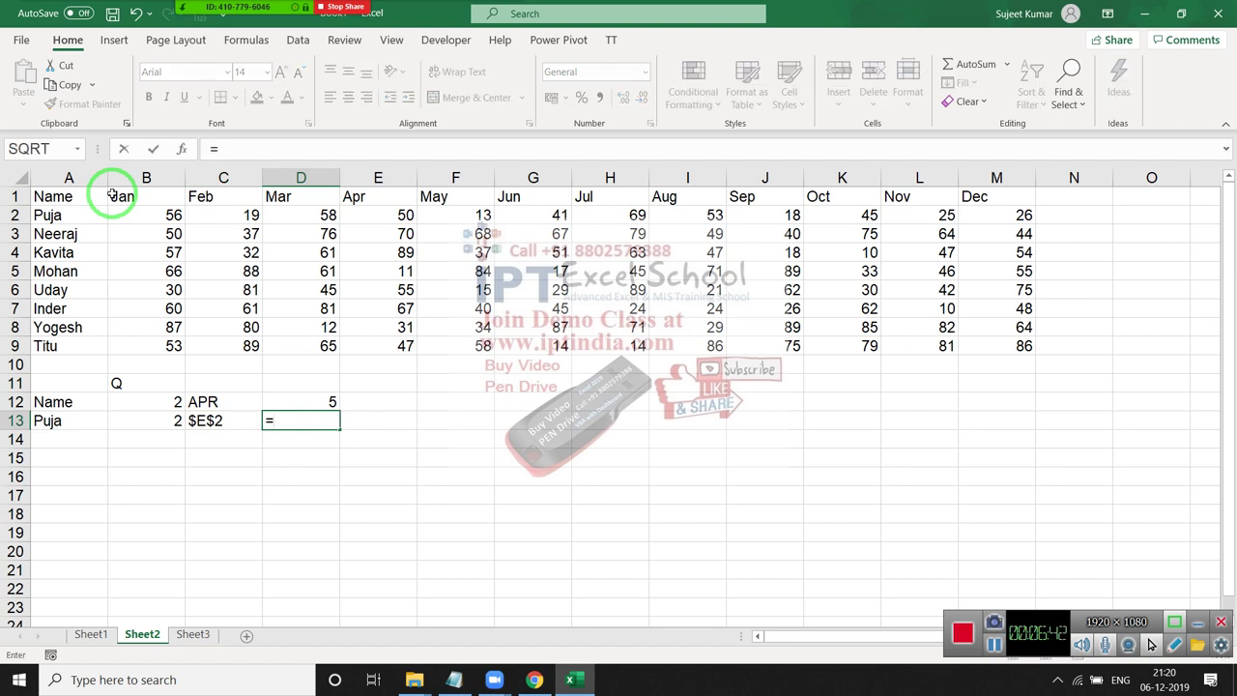
text(da)
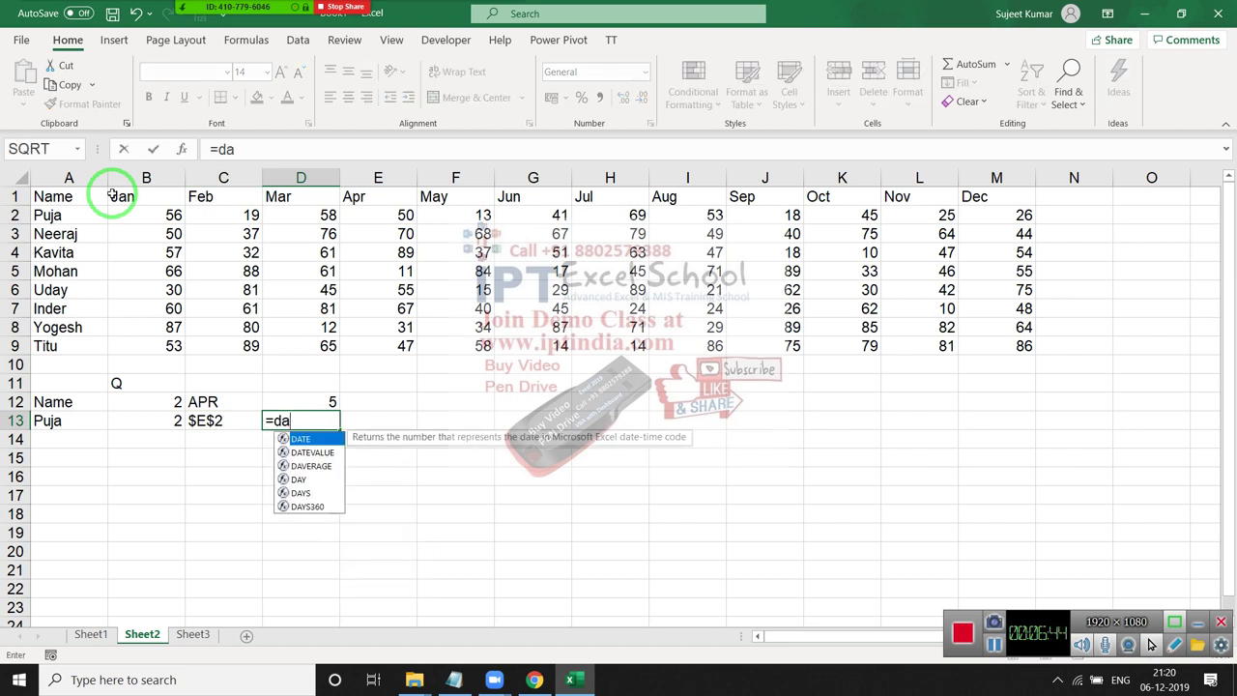
key(BackSpace)
key(BackSpace)
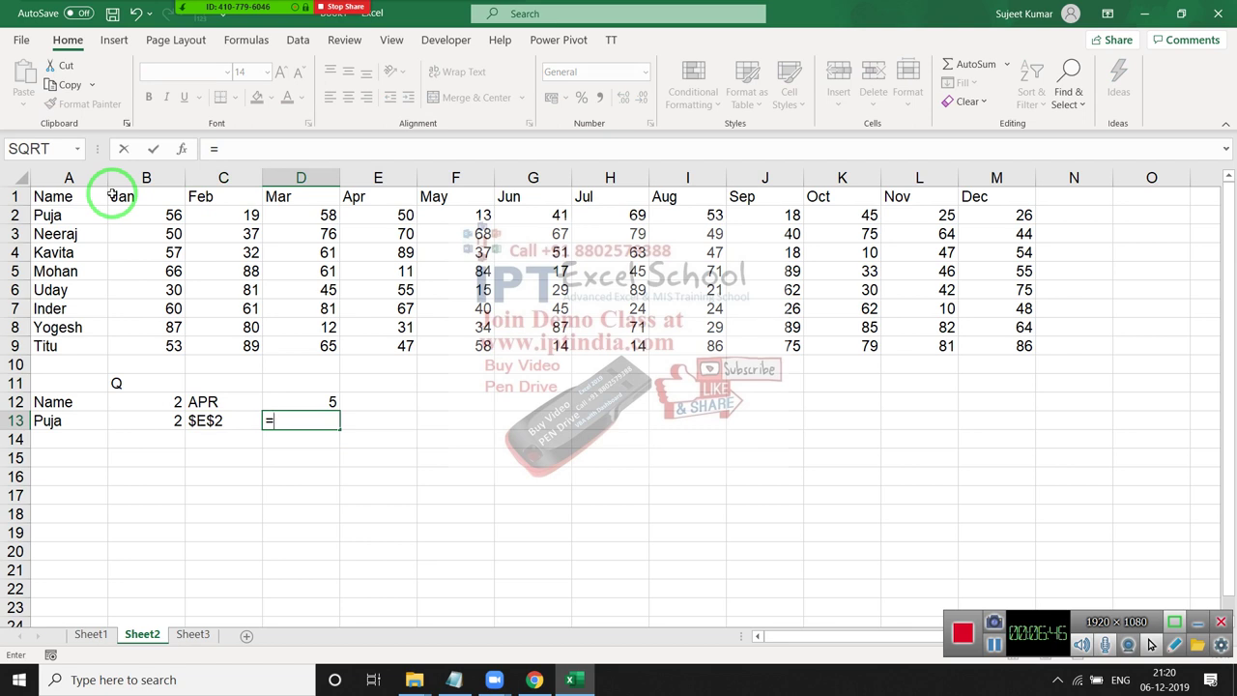
text(ad)
key(Tab)
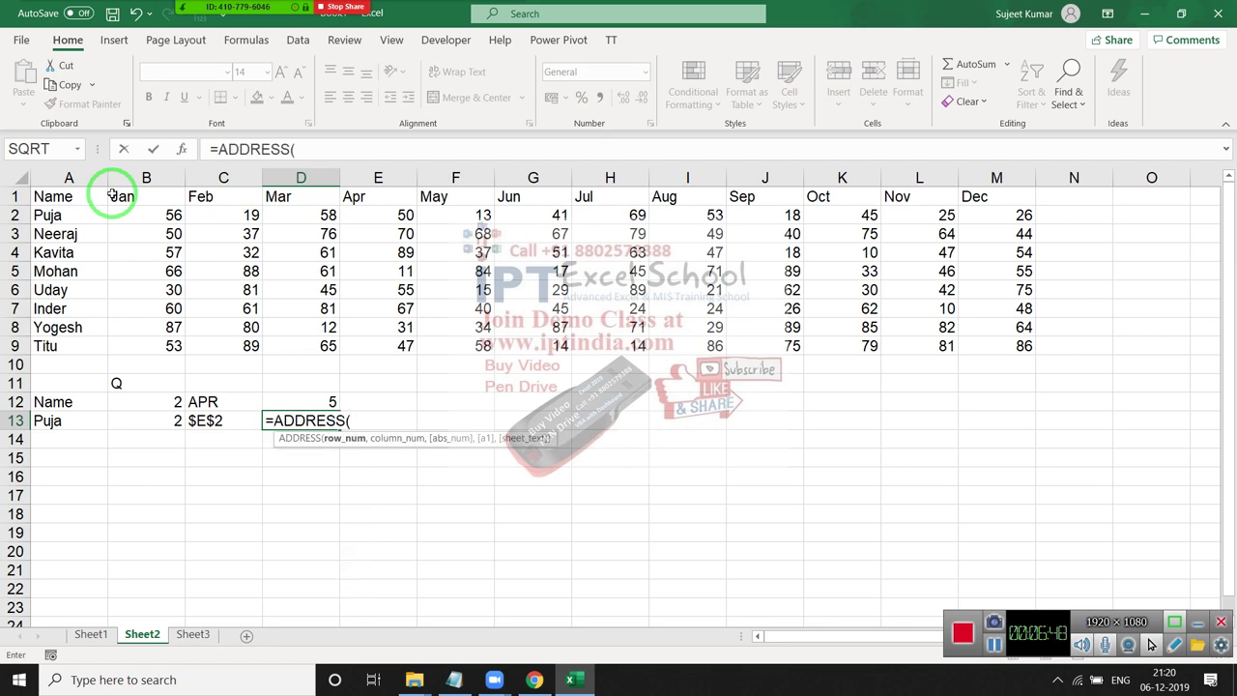
key(Left)
key(Left)
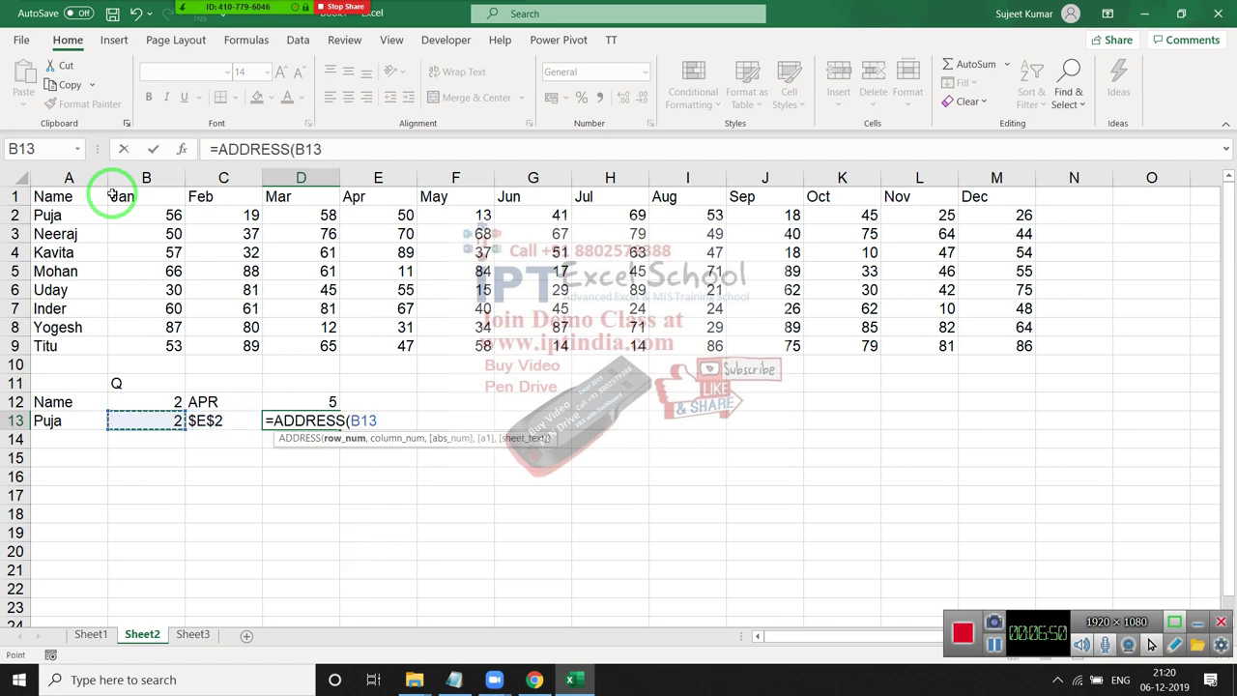
text(,)
key(Up)
text(+)
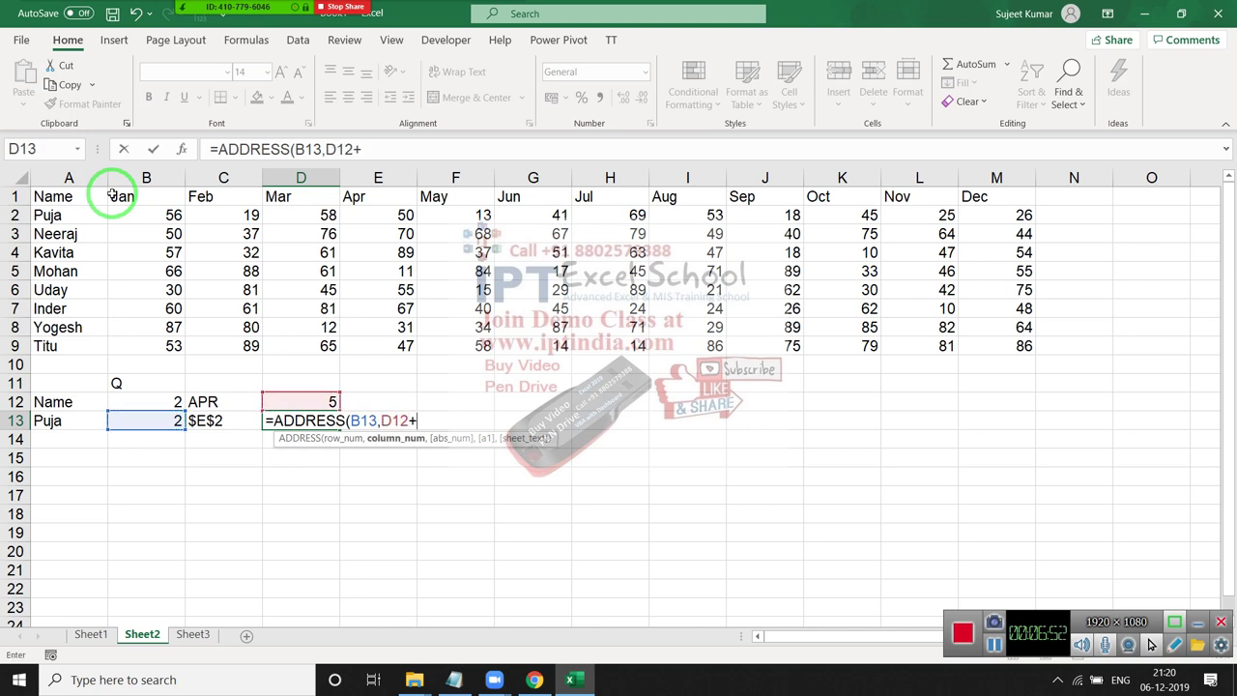
text(2)
key(Return)
key(Up)
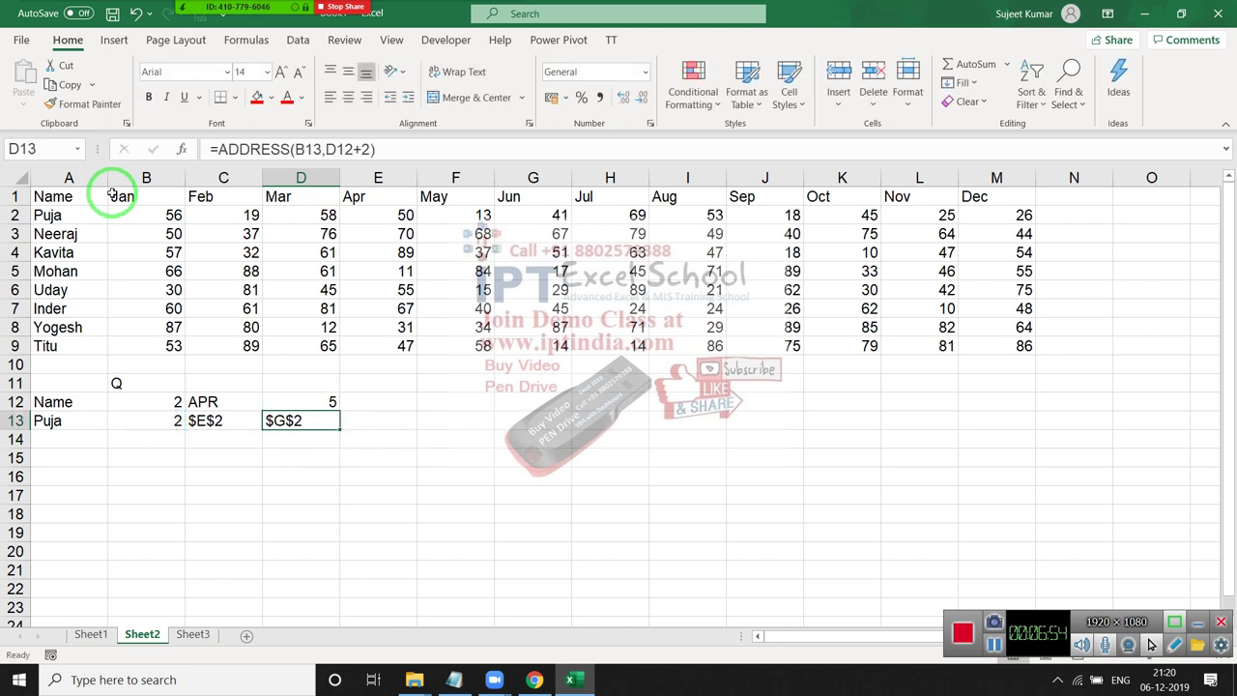
Step: Compare the C13 and D13 addresses against the April–June values and re-inspect D13's formula
drag(392, 213, 512, 213)
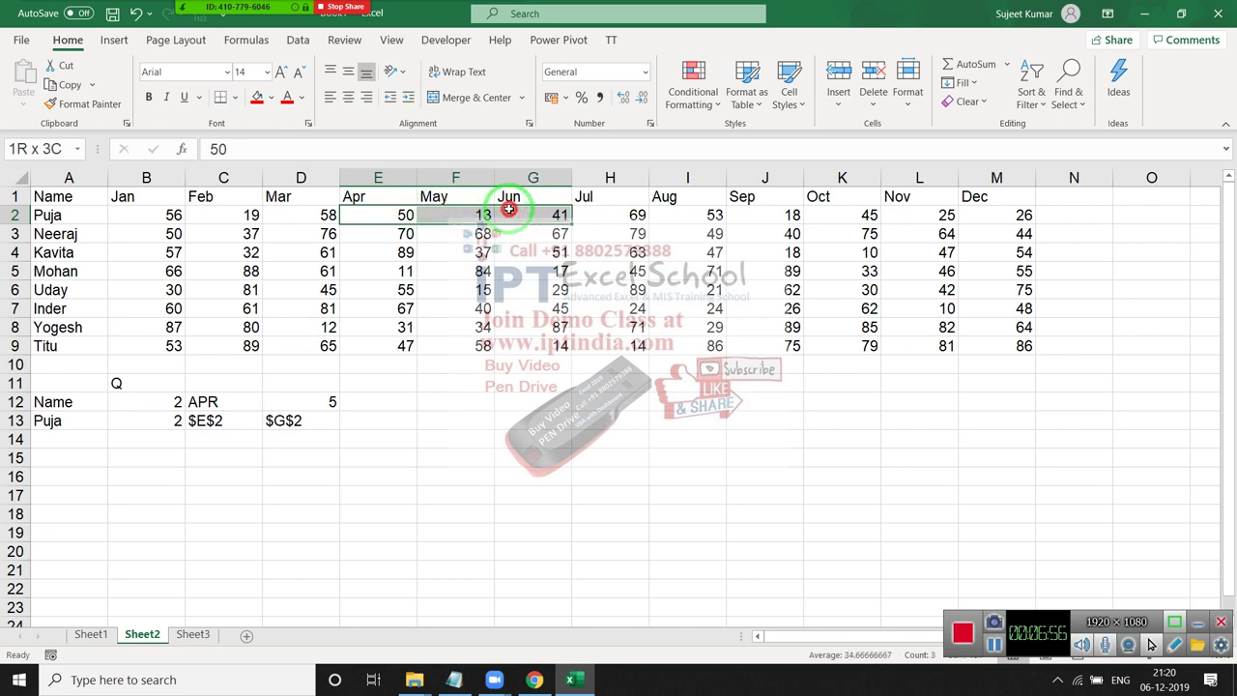
click(220, 421)
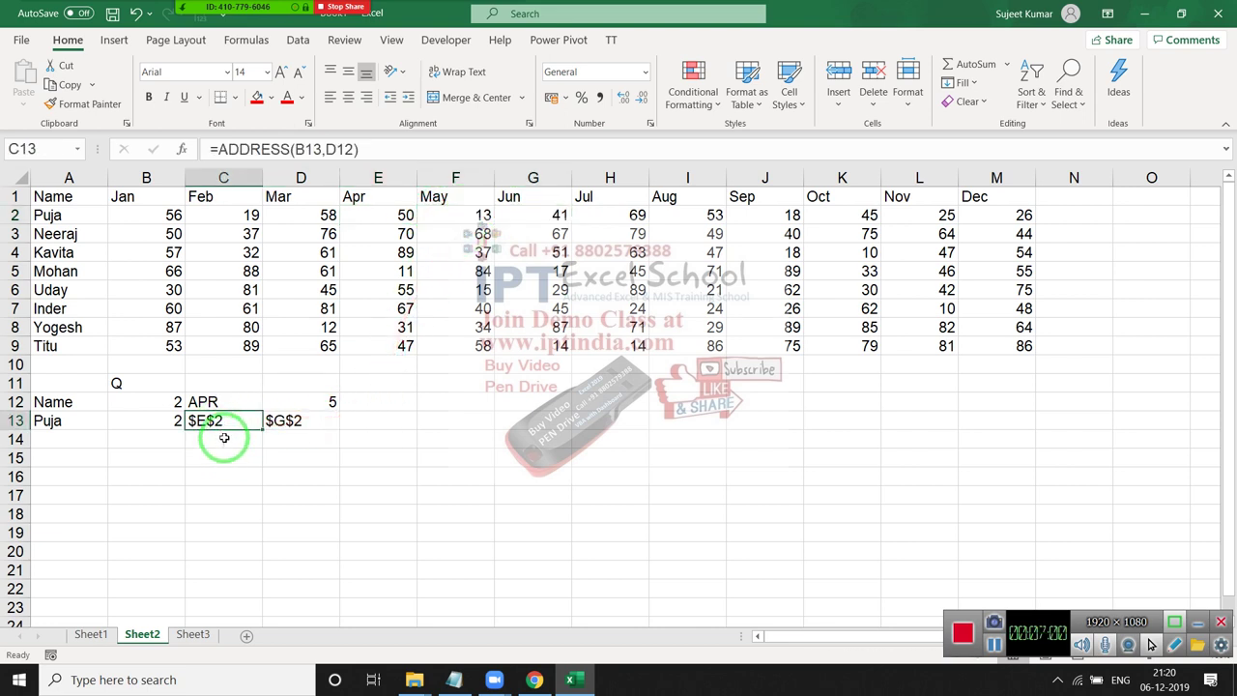
drag(232, 426, 425, 288)
click(286, 422)
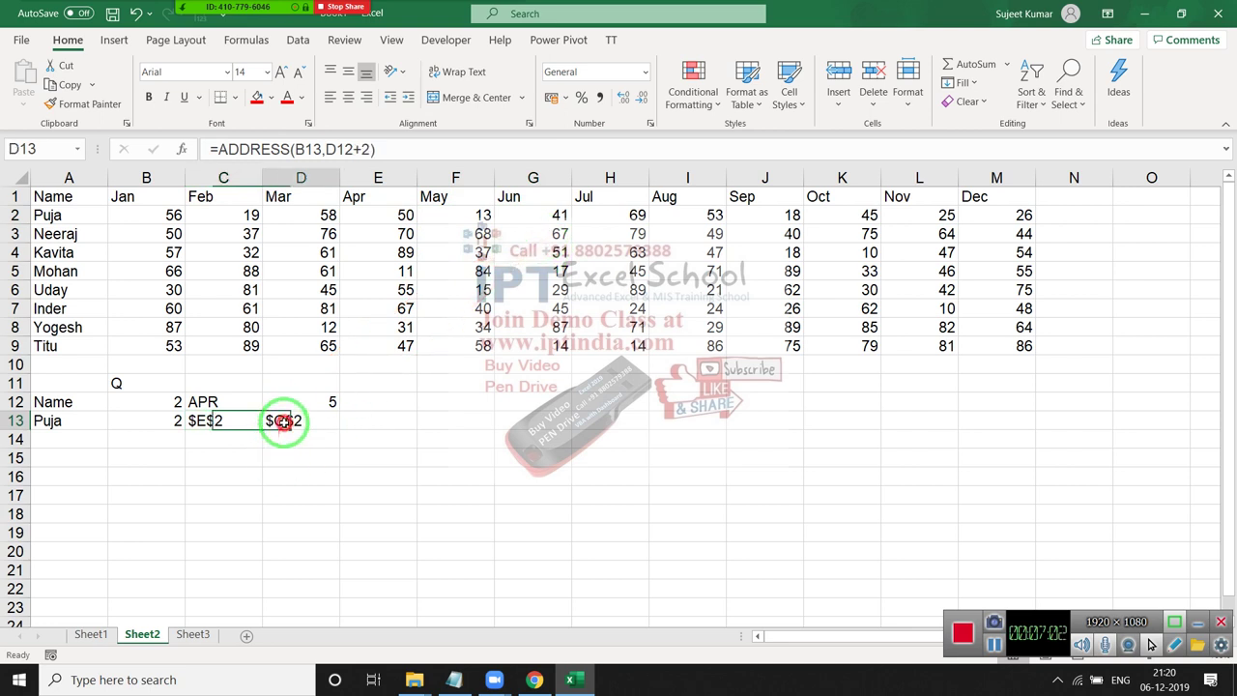
double_click(288, 421)
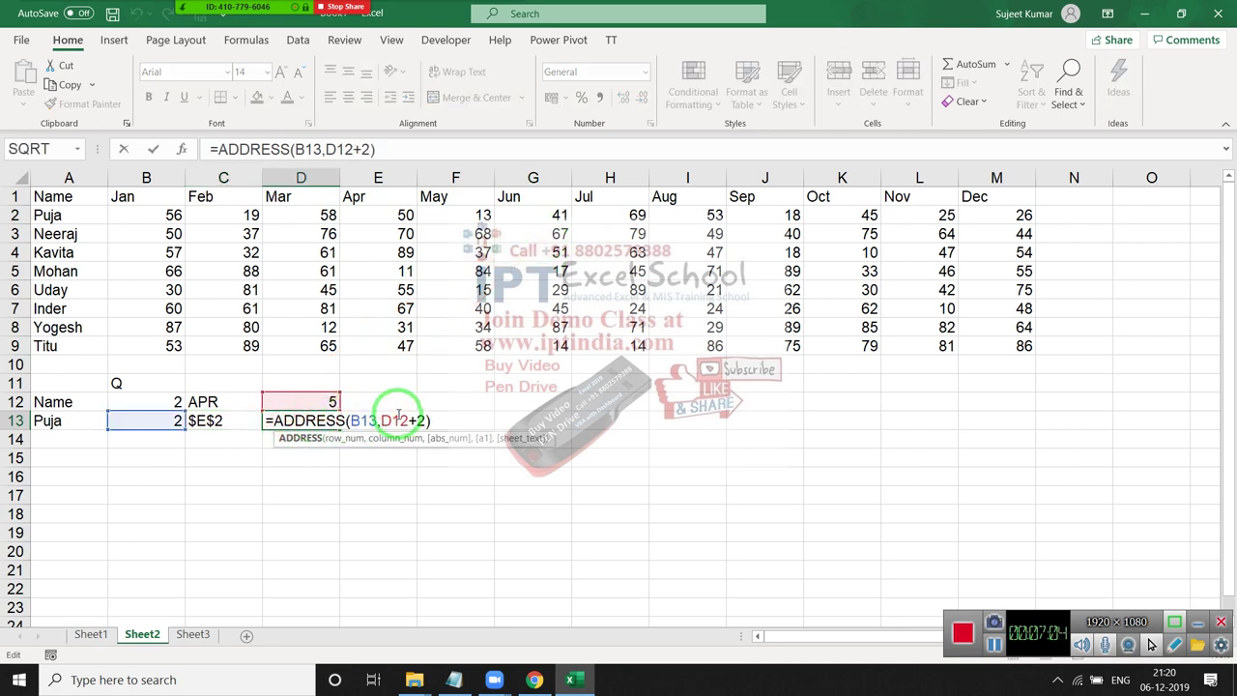
key(Return)
click(372, 418)
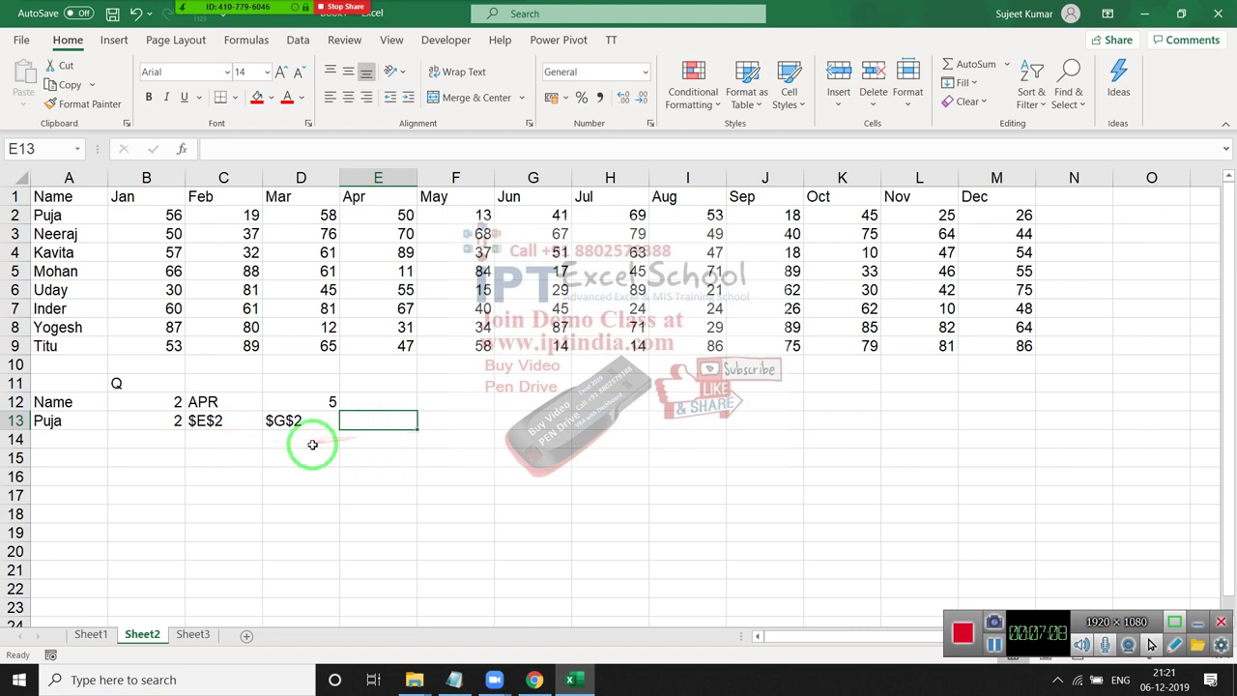
Step: Try a direct E2:G2 reference and then INDIRECT in E13, abandoning both
text(=)
key(Escape)
text(=)
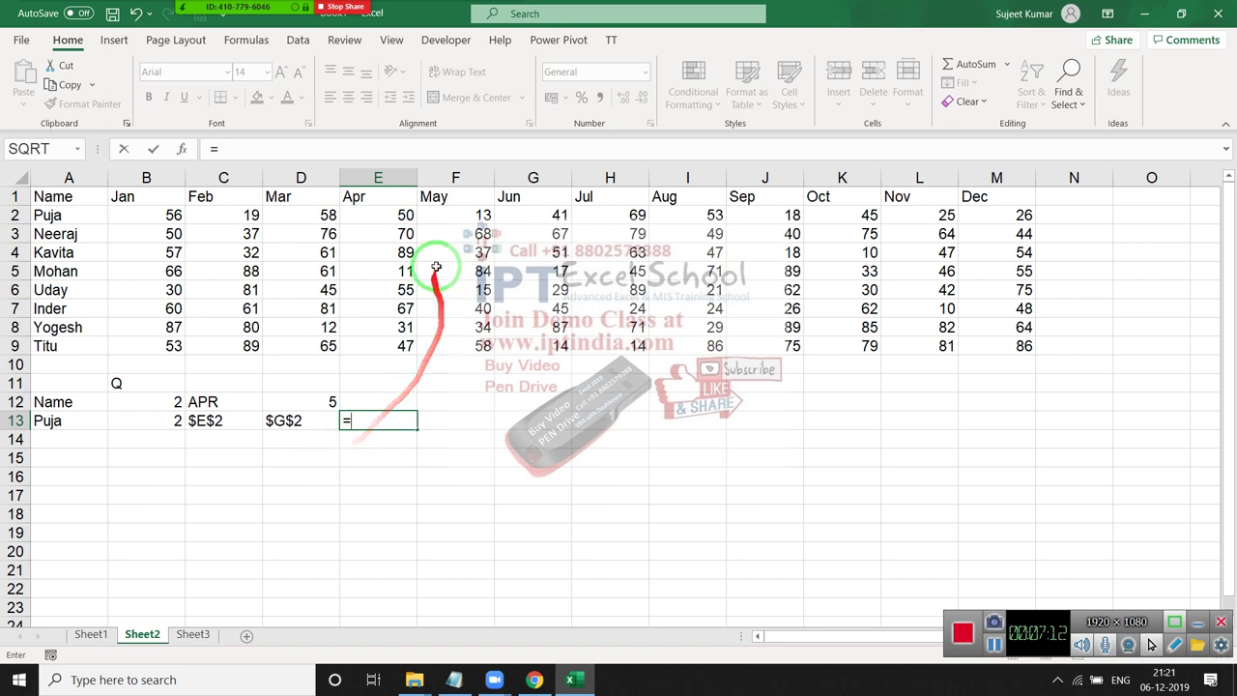
click(374, 217)
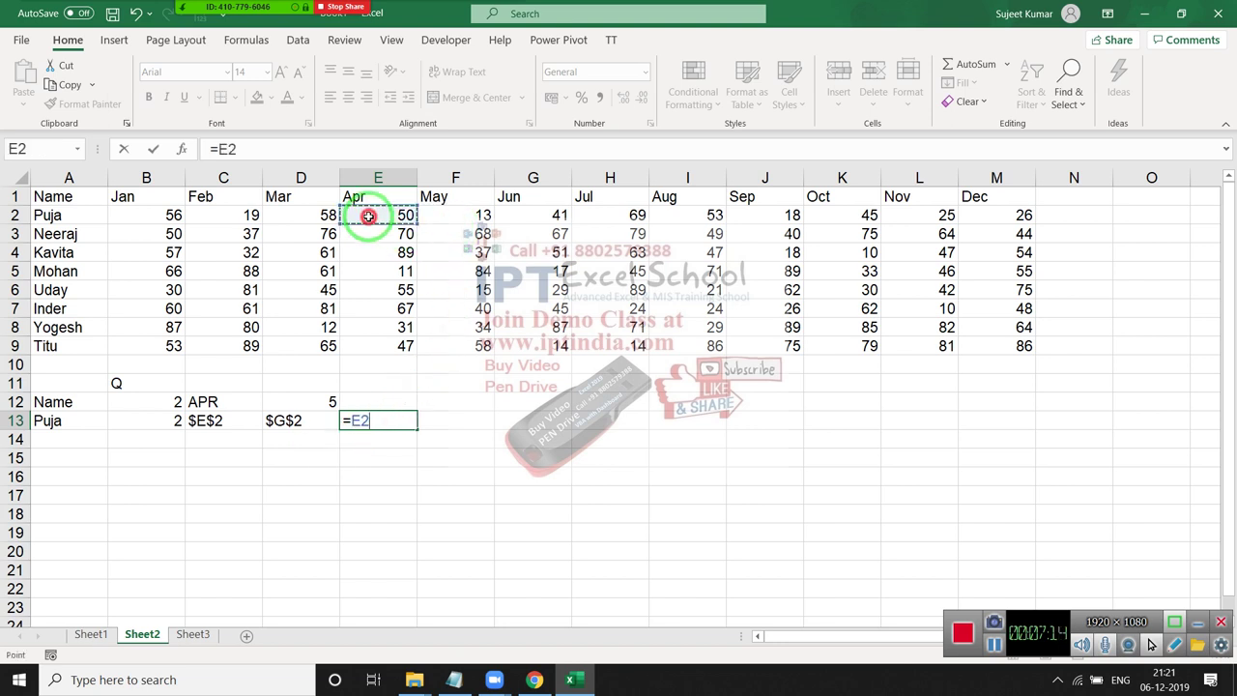
drag(429, 214, 526, 216)
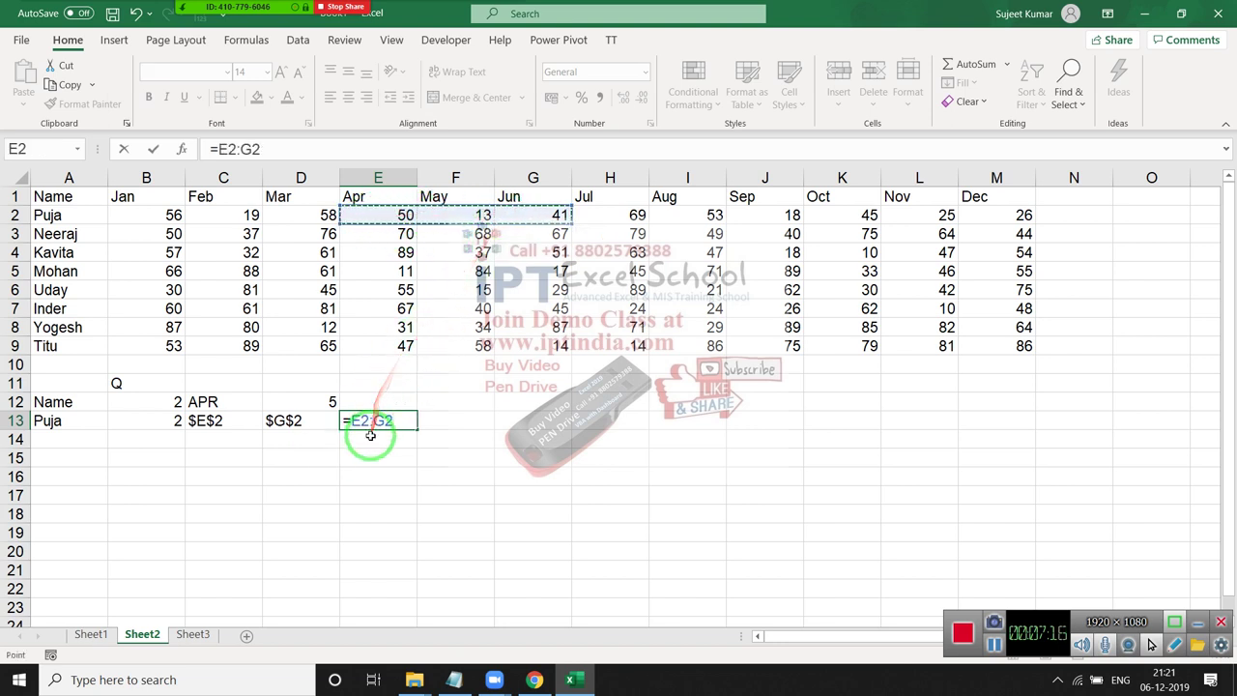
drag(393, 421, 348, 421)
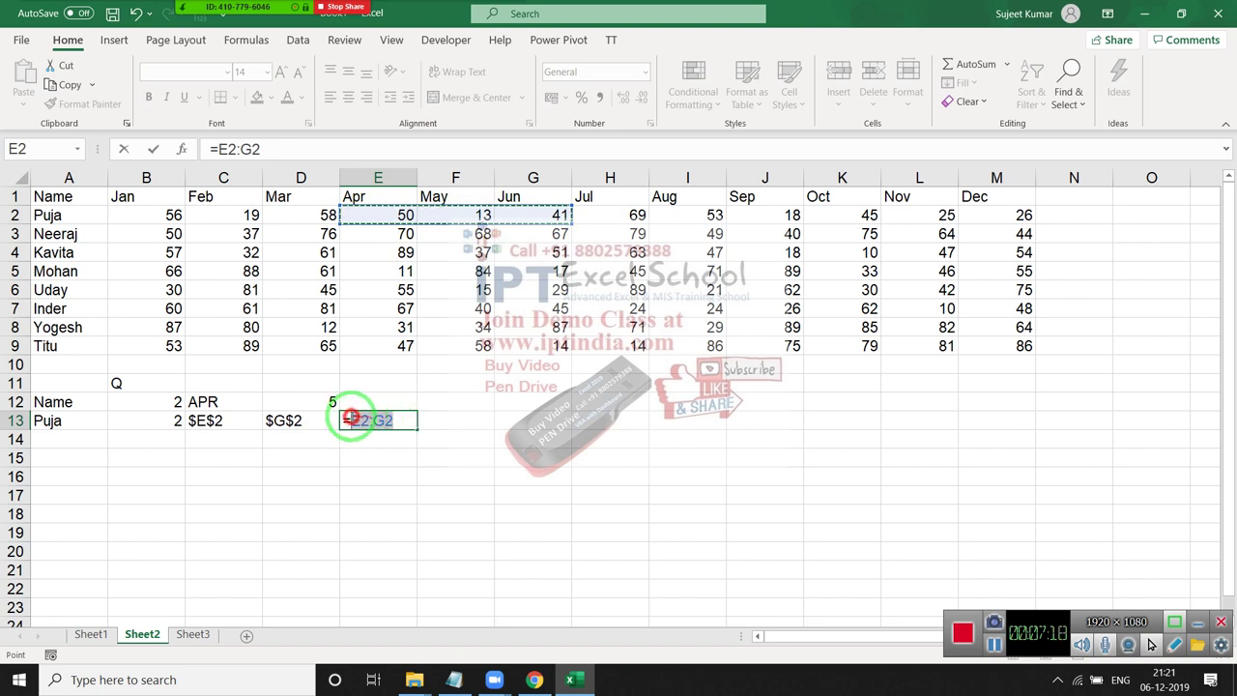
key(BackSpace)
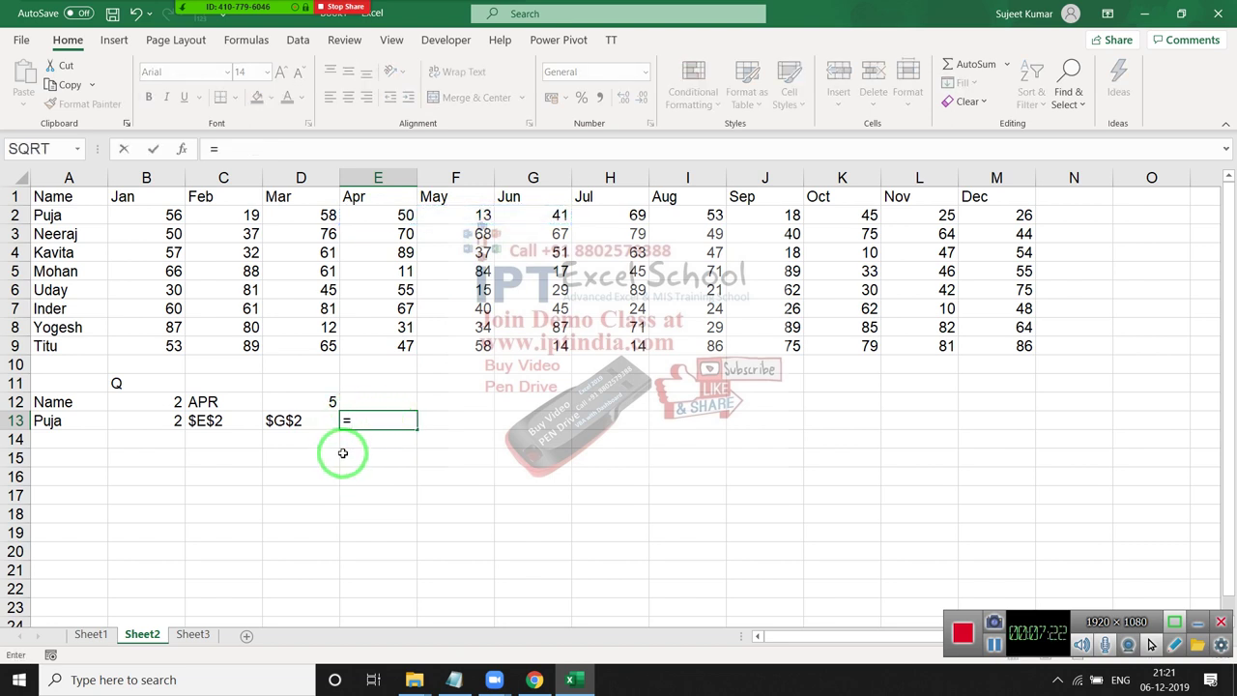
text(ind)
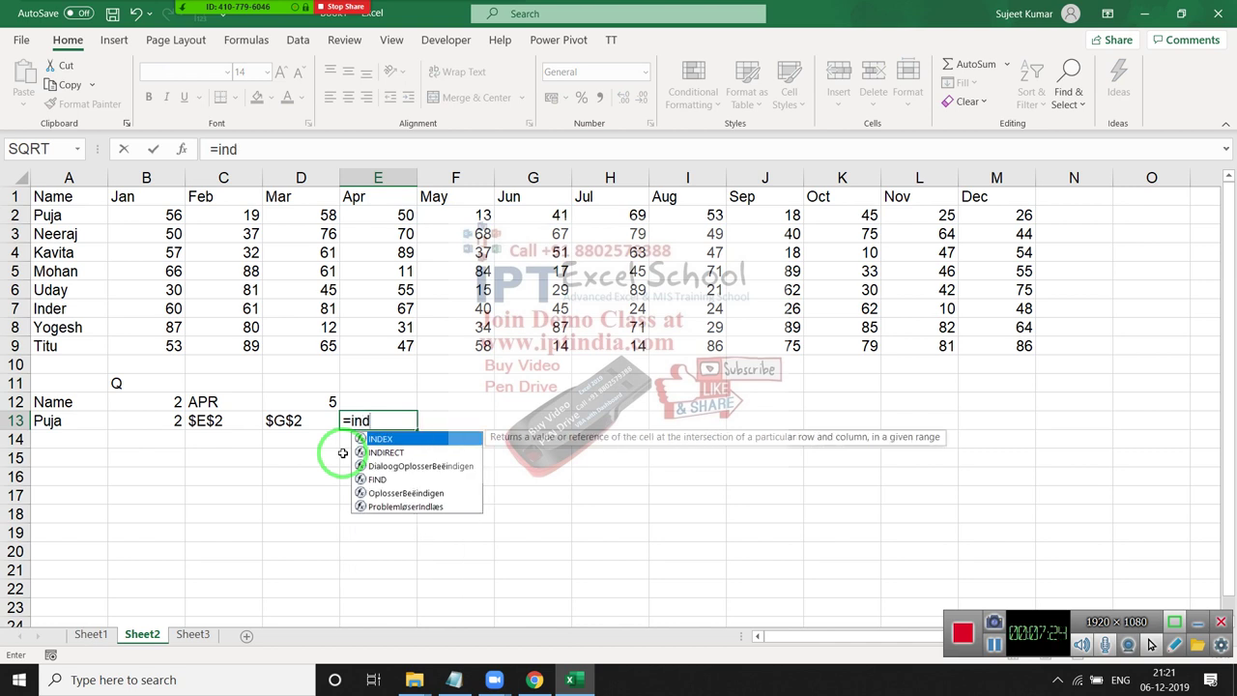
key(Down)
key(Tab)
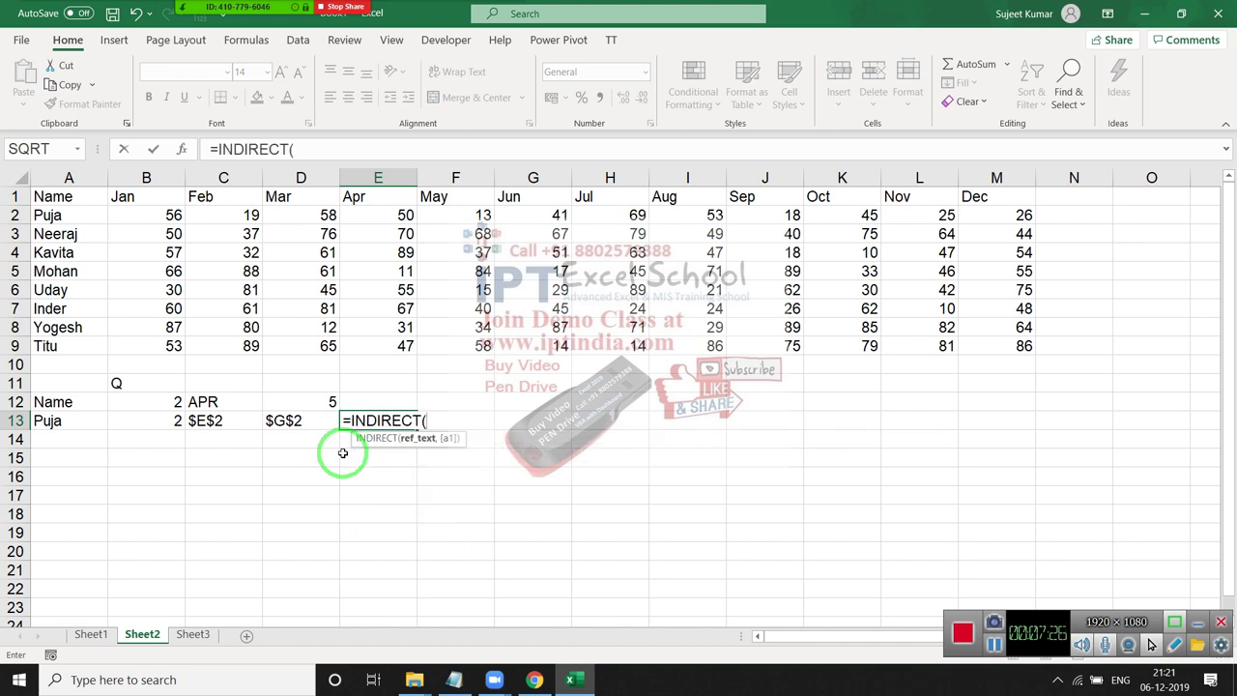
key(Escape)
Step: Build the range text $E$2:$G$2 in E13 by joining C13, a colon and D13
text(=)
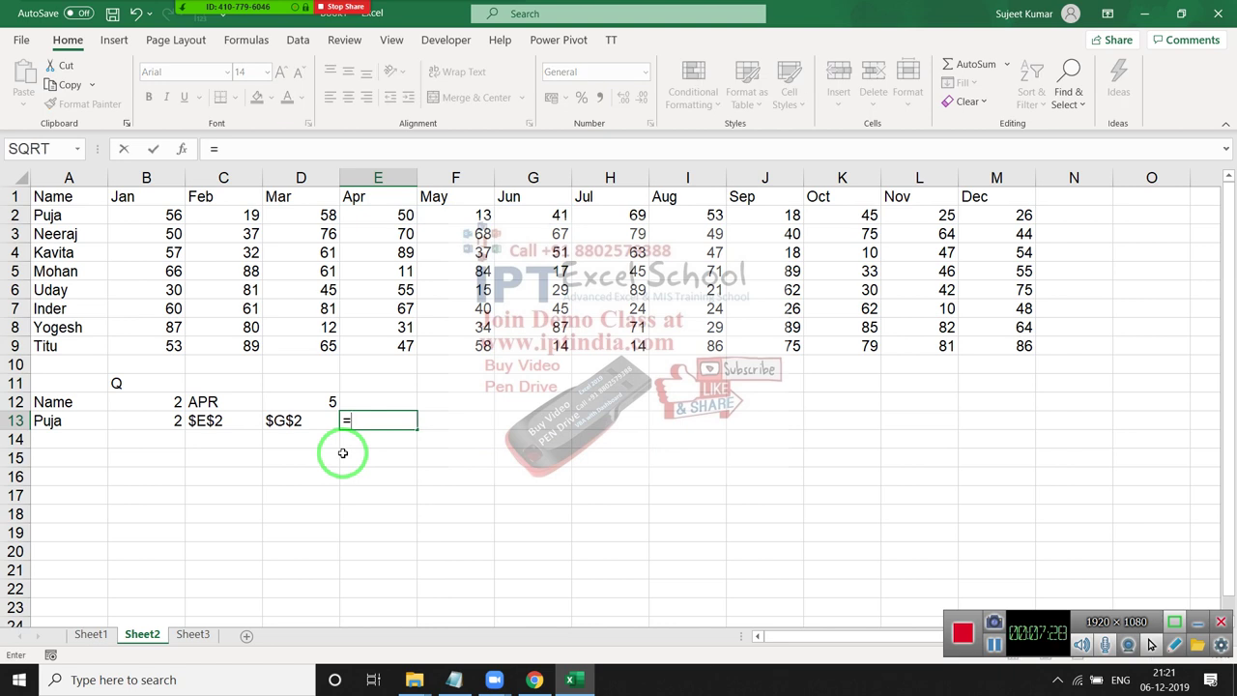
click(228, 433)
click(222, 422)
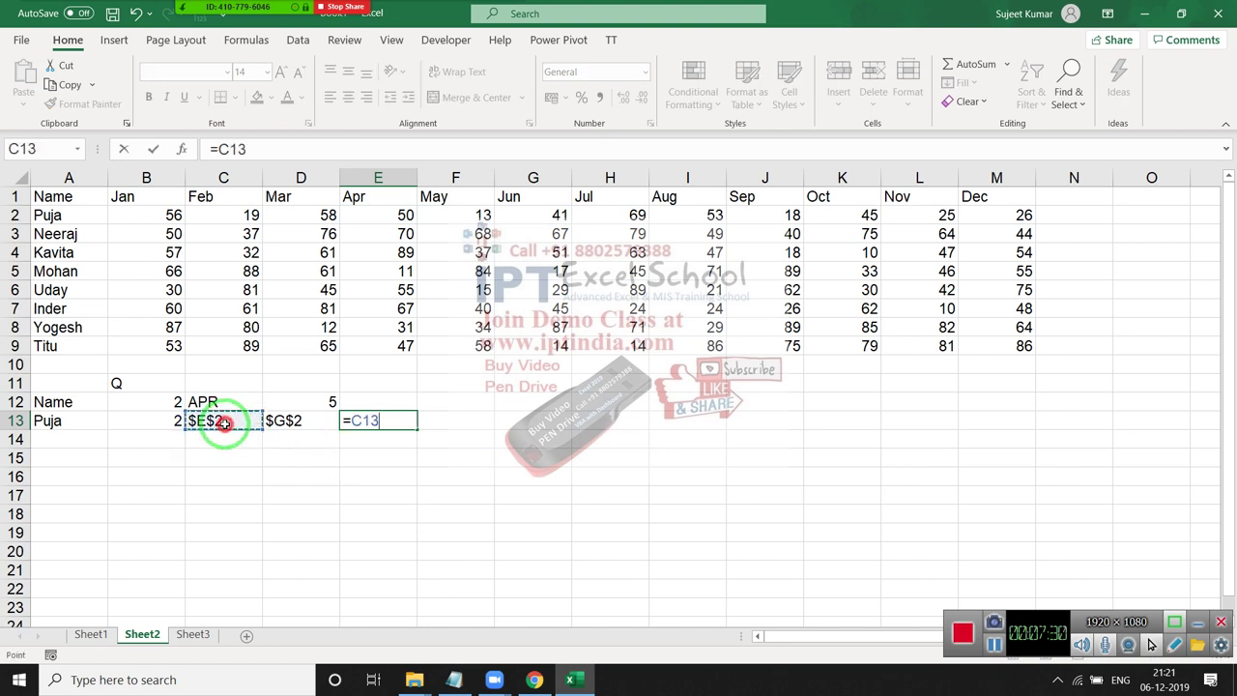
text(&":"&)
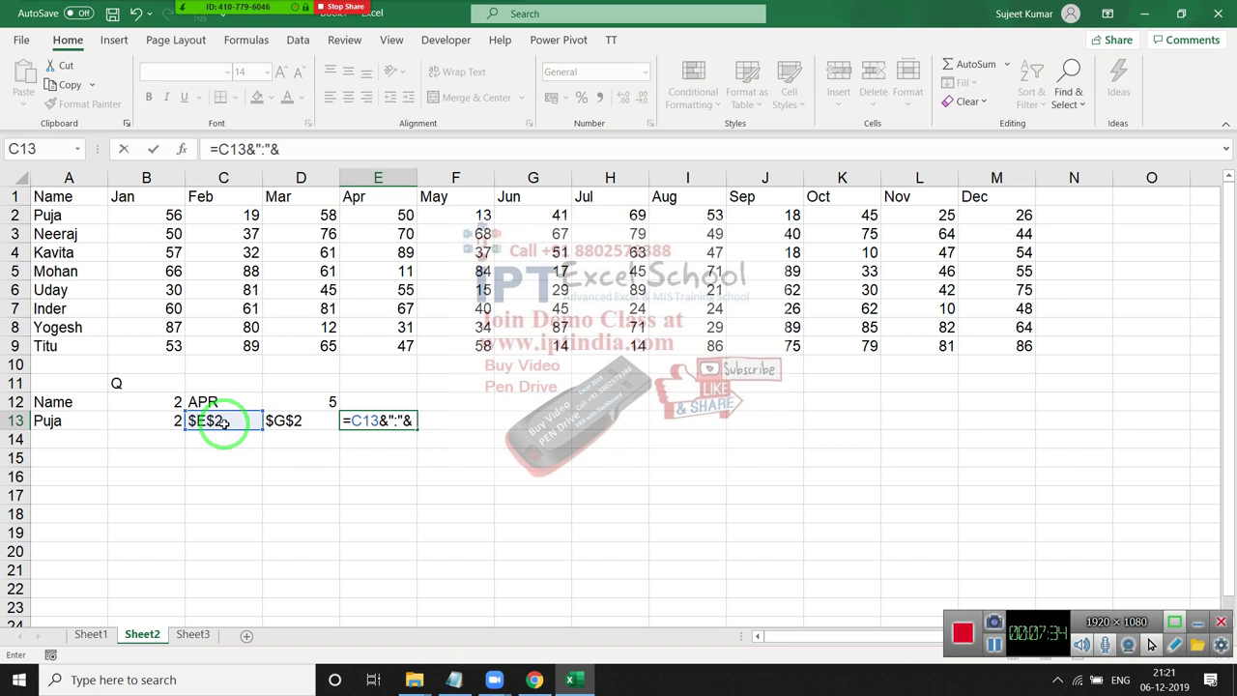
key(Left)
key(ctrl+Return)
key(Right)
Step: Enter =SUM(INDIRECT(E13)) in F13 so it totals Puja's April–June values as 104
text(=)
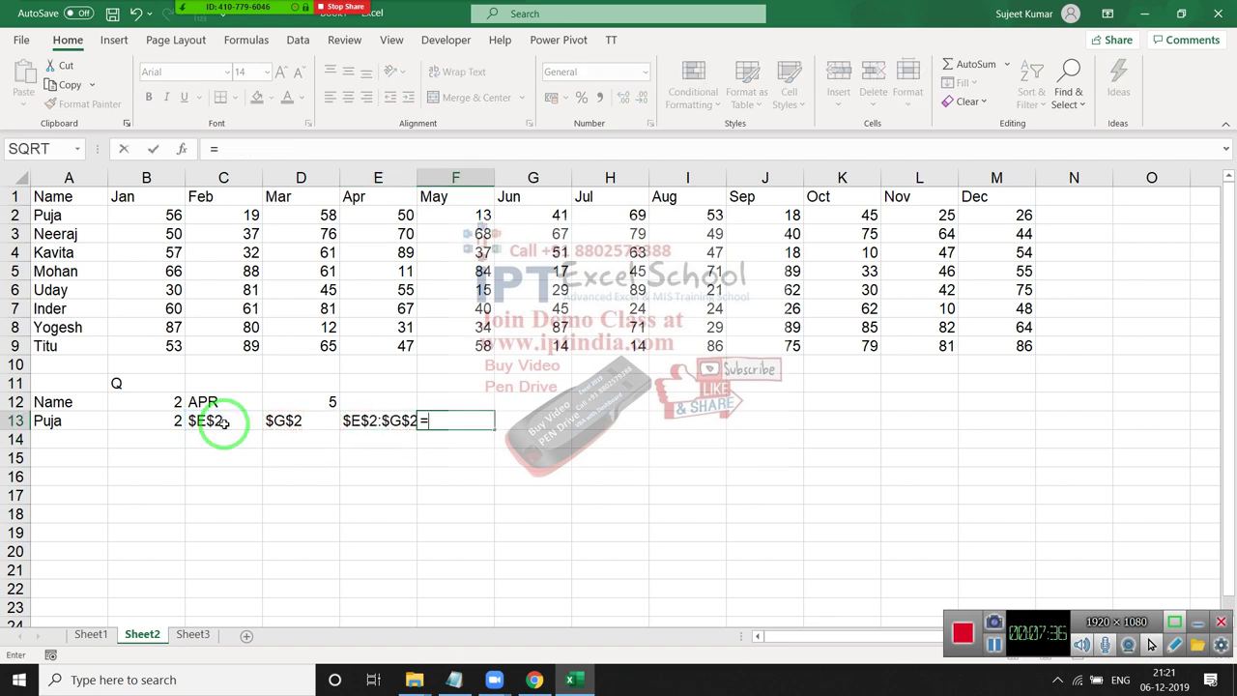
text(i)
key(BackSpace)
text(sum)
key(Tab)
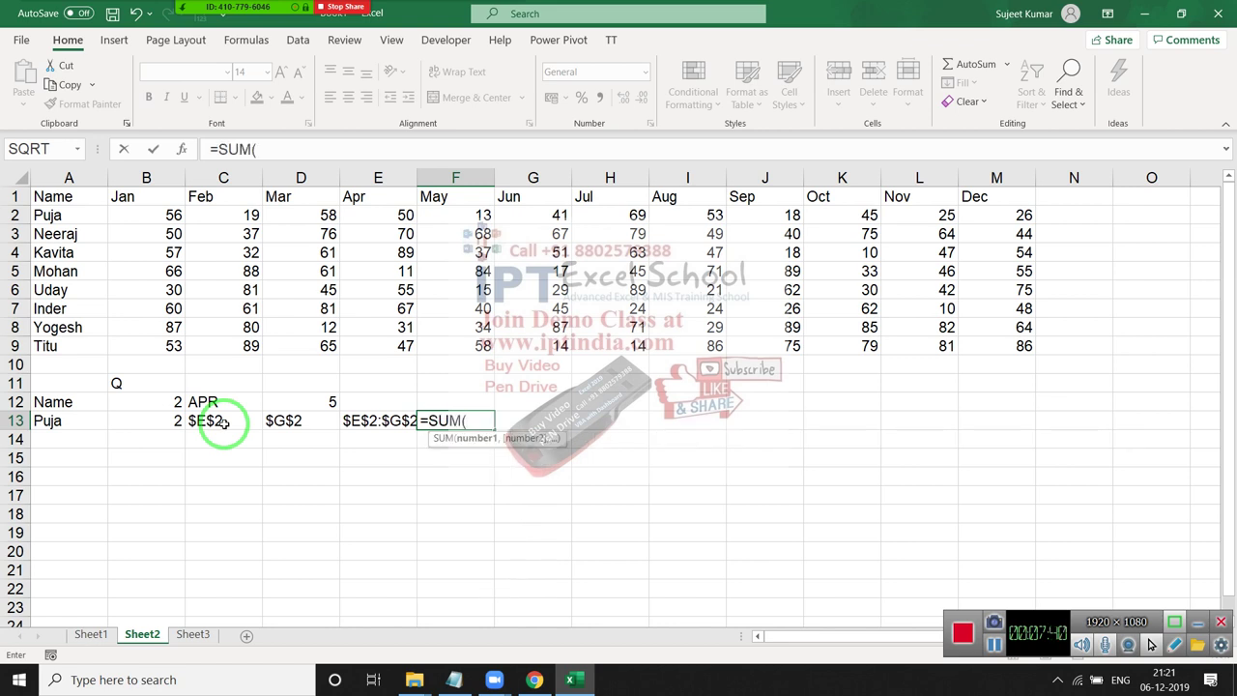
text(in)
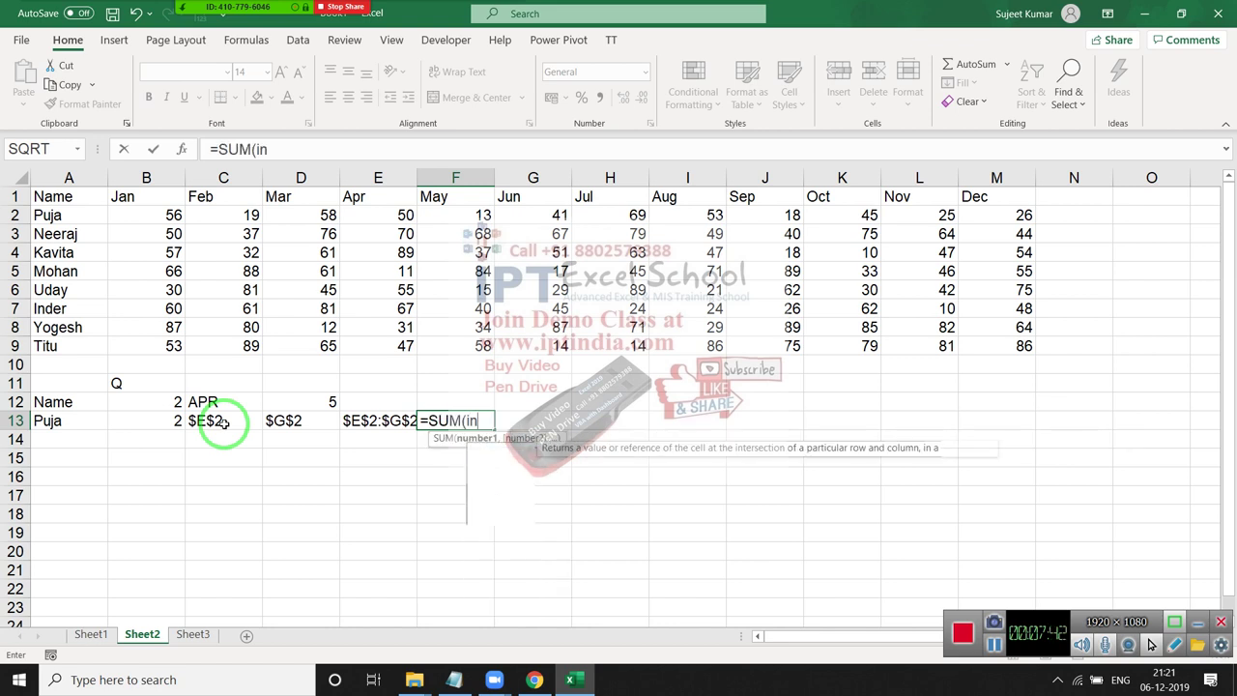
text(d)
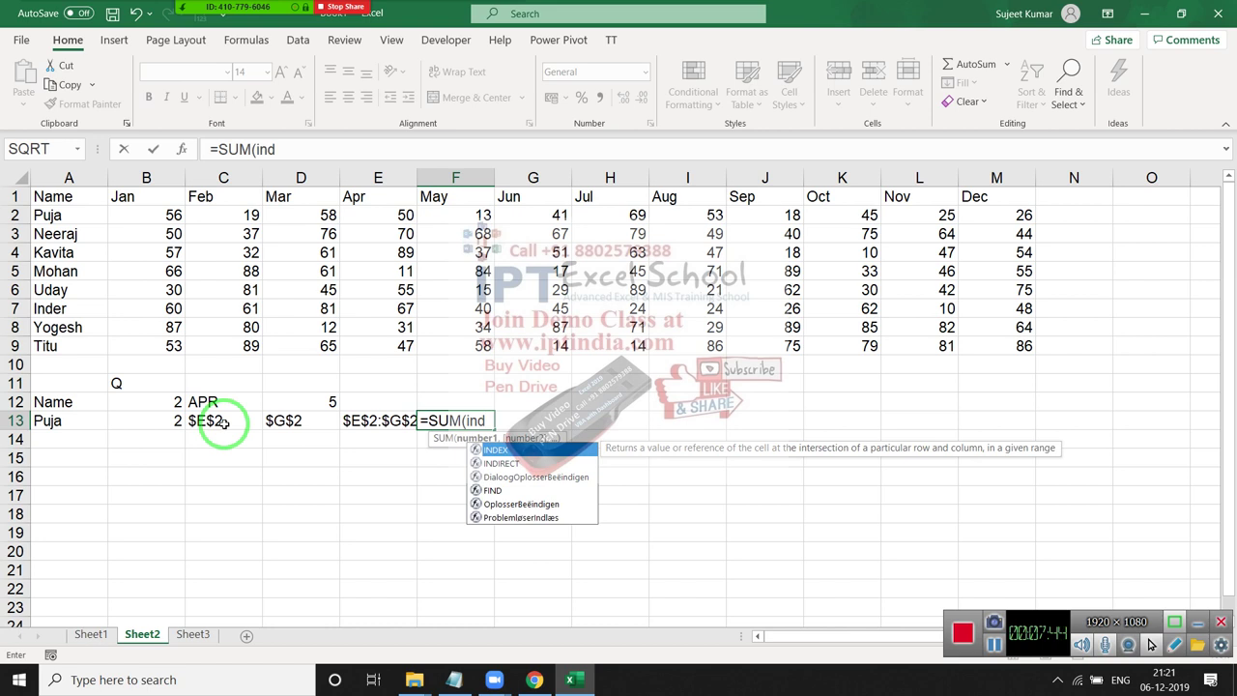
key(Down)
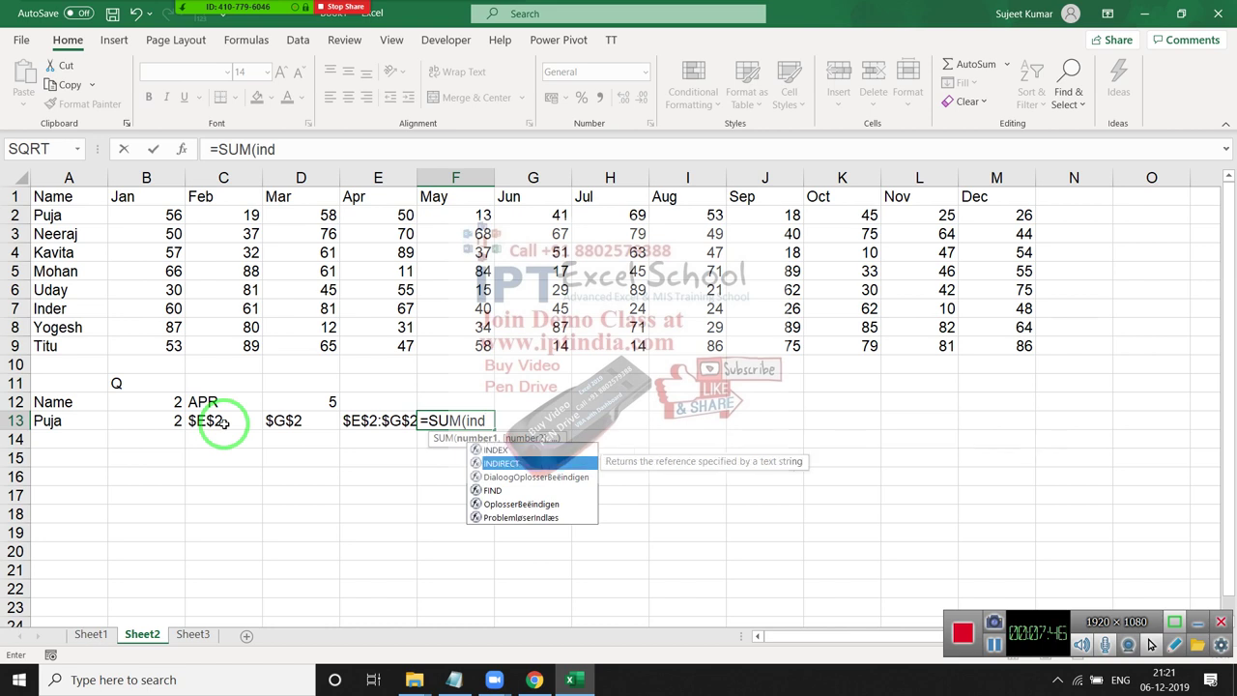
key(Tab)
key(Left)
text())
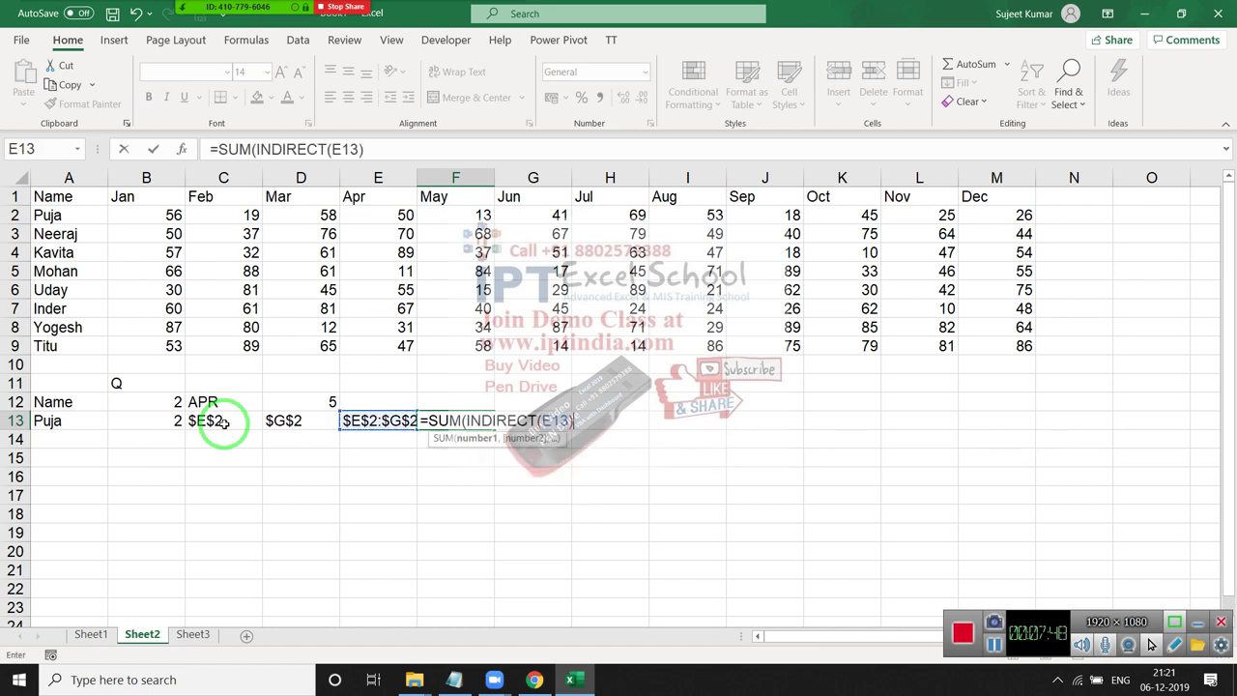
text())
key(Return)
key(Up)
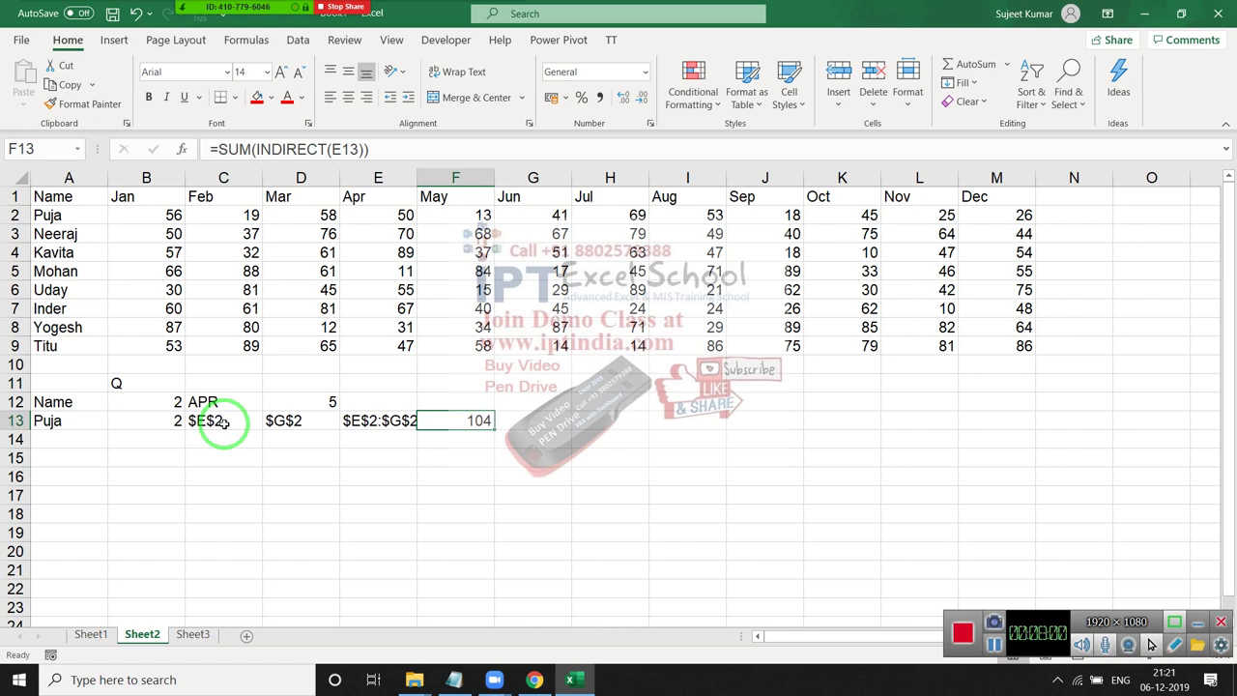
key(Left)
key(Left)
key(Left)
key(Left)
Step: Change the quarter number in B12 to 1
key(Up)
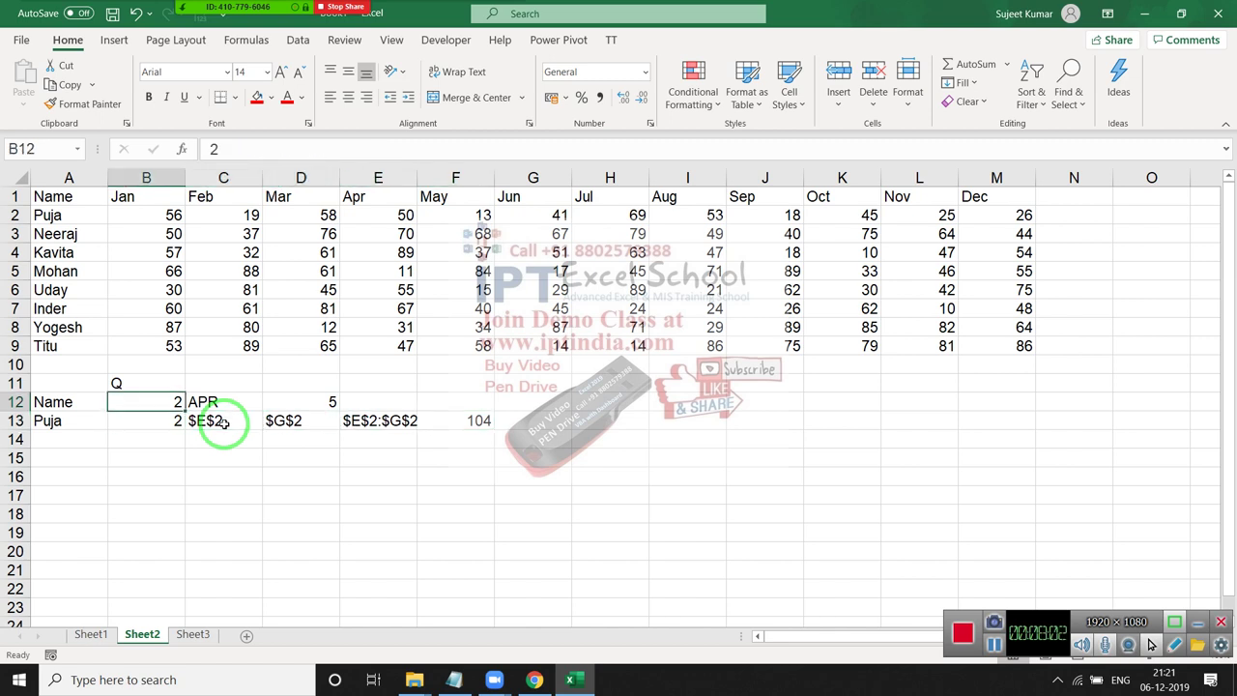
text(2)
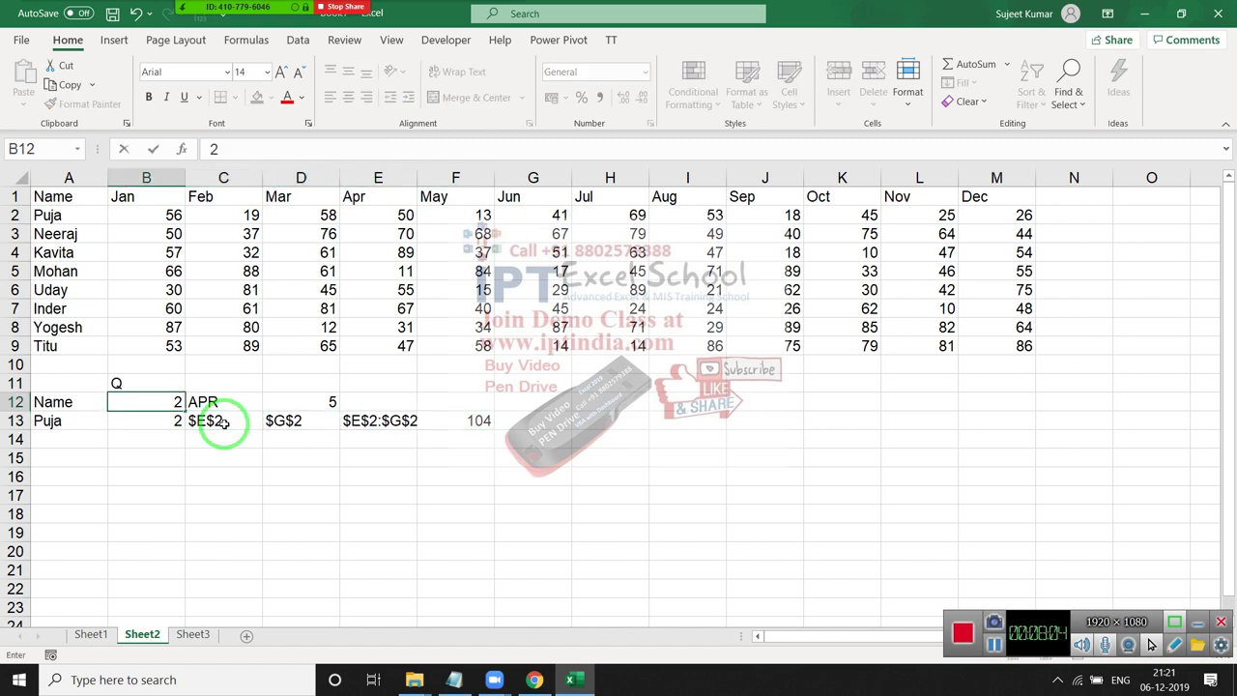
key(Return)
key(Up)
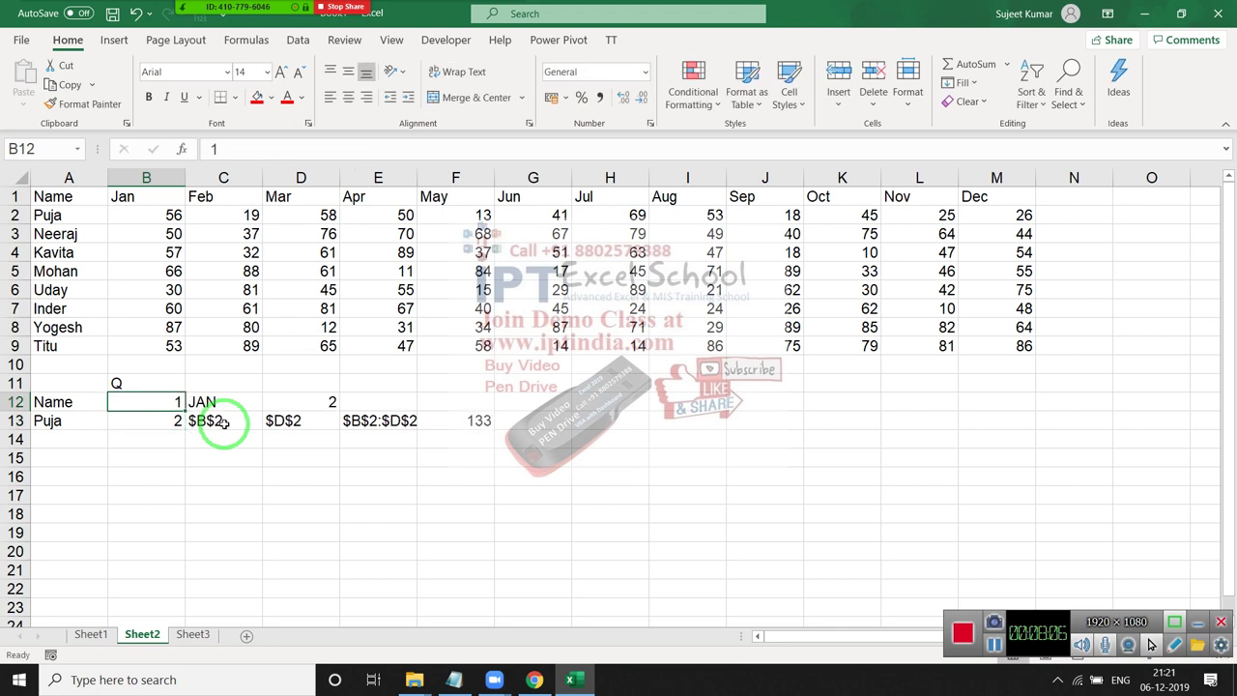
Step: Check the helper formulas in C12, D12 and F13, now showing JAN and 133
key(Right)
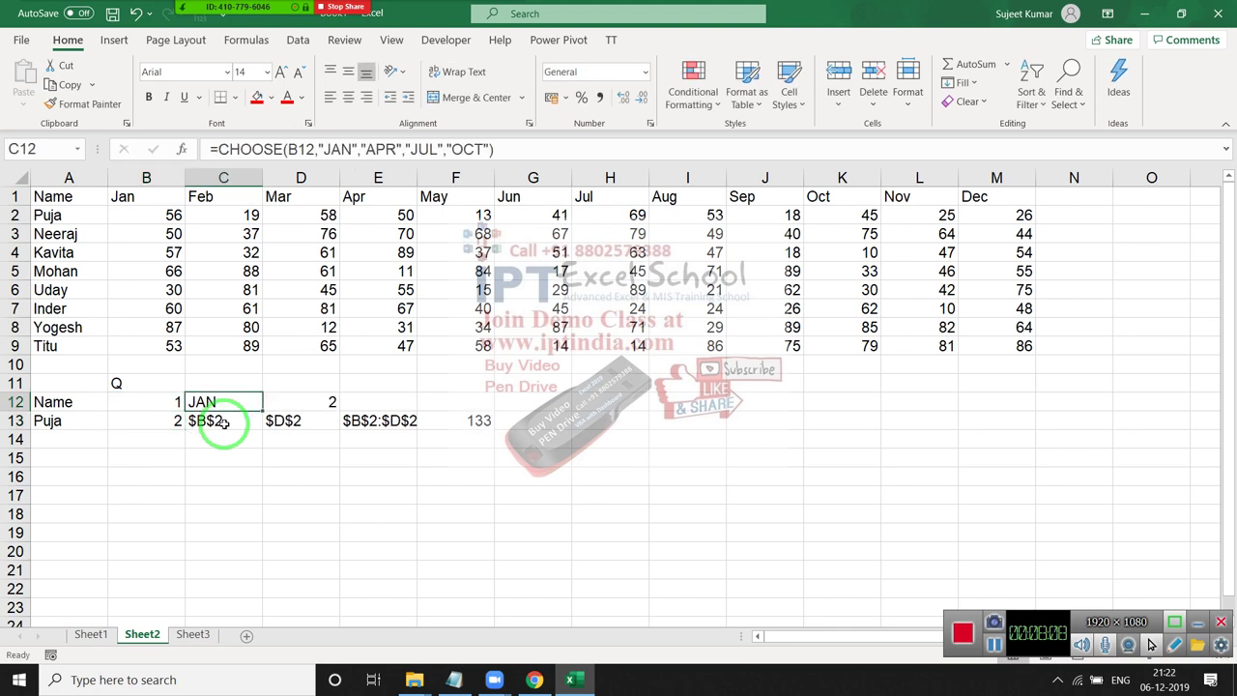
key(Right)
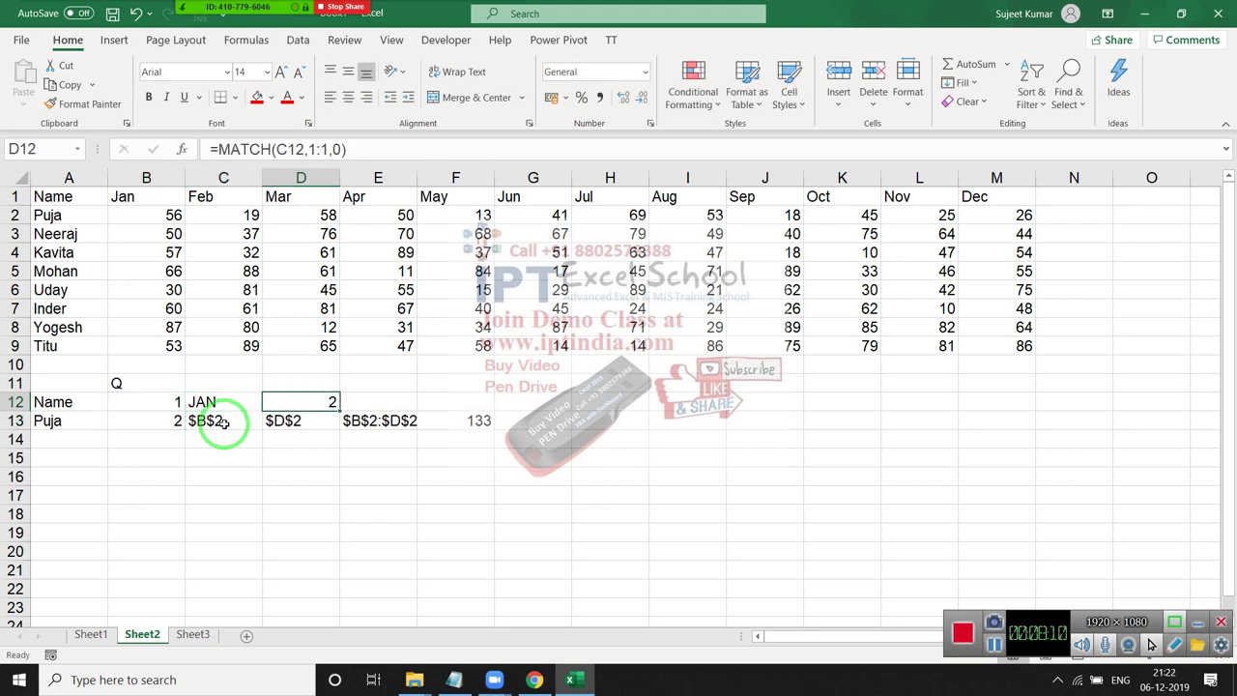
key(Right)
key(Right)
key(Down)
key(Left)
key(Left)
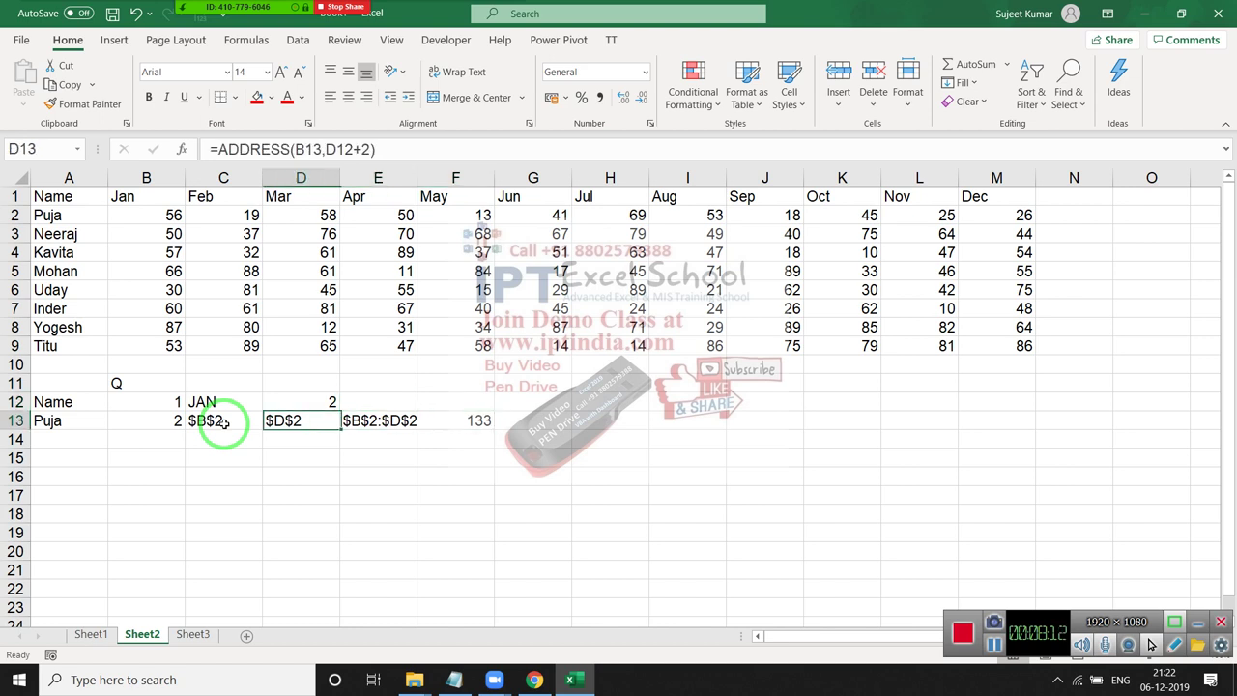
key(Left)
key(Left)
Step: Select the CHOOSE expression in C12's formula bar
drag(222, 422, 168, 523)
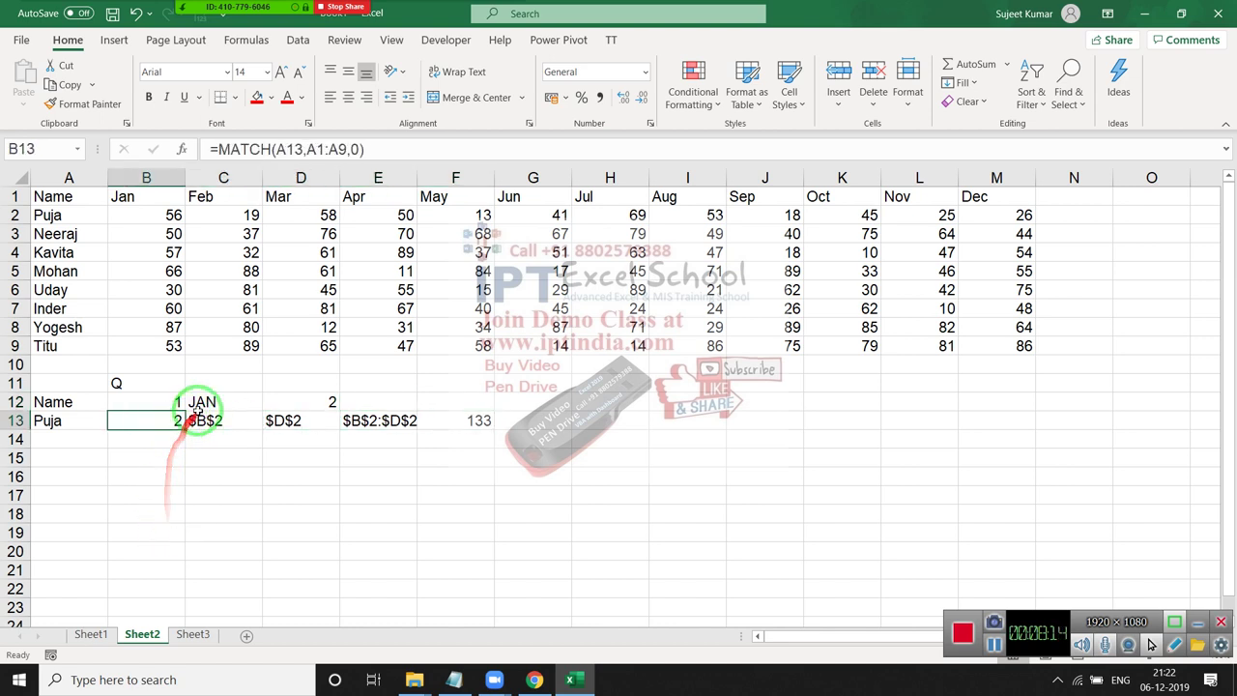
click(199, 402)
drag(214, 150, 495, 150)
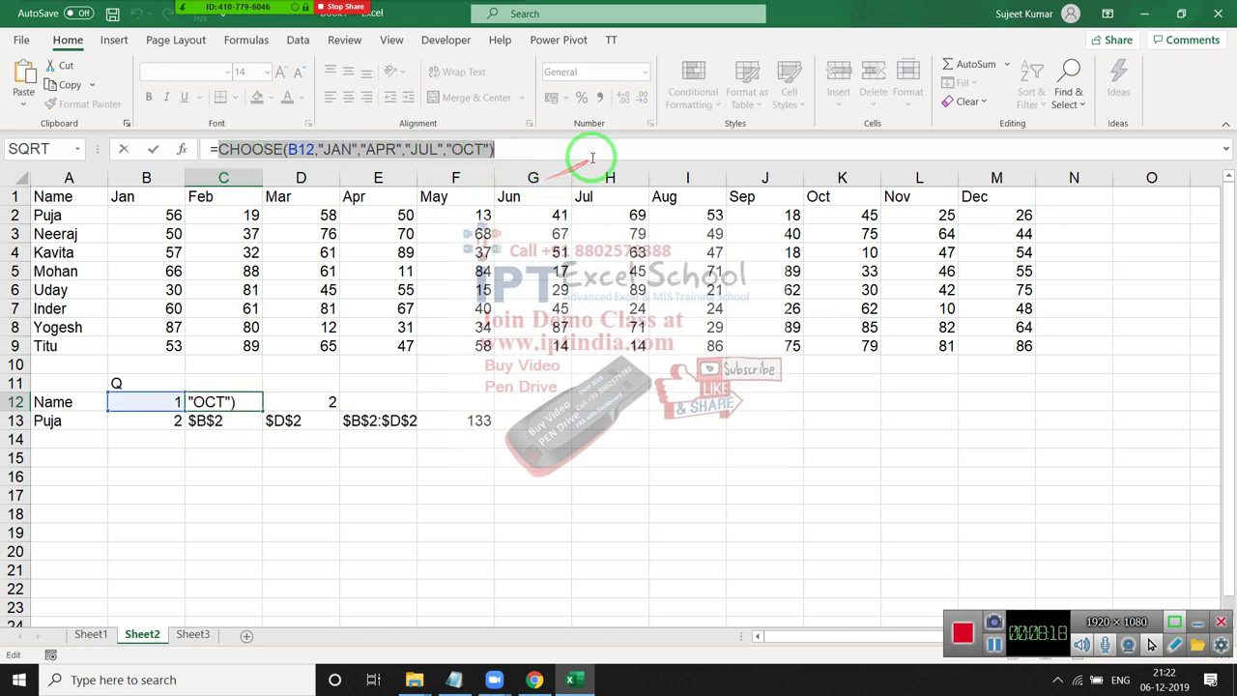
Step: Replace the C12 reference in D12's MATCH formula with the copied CHOOSE expression
key(Escape)
click(319, 400)
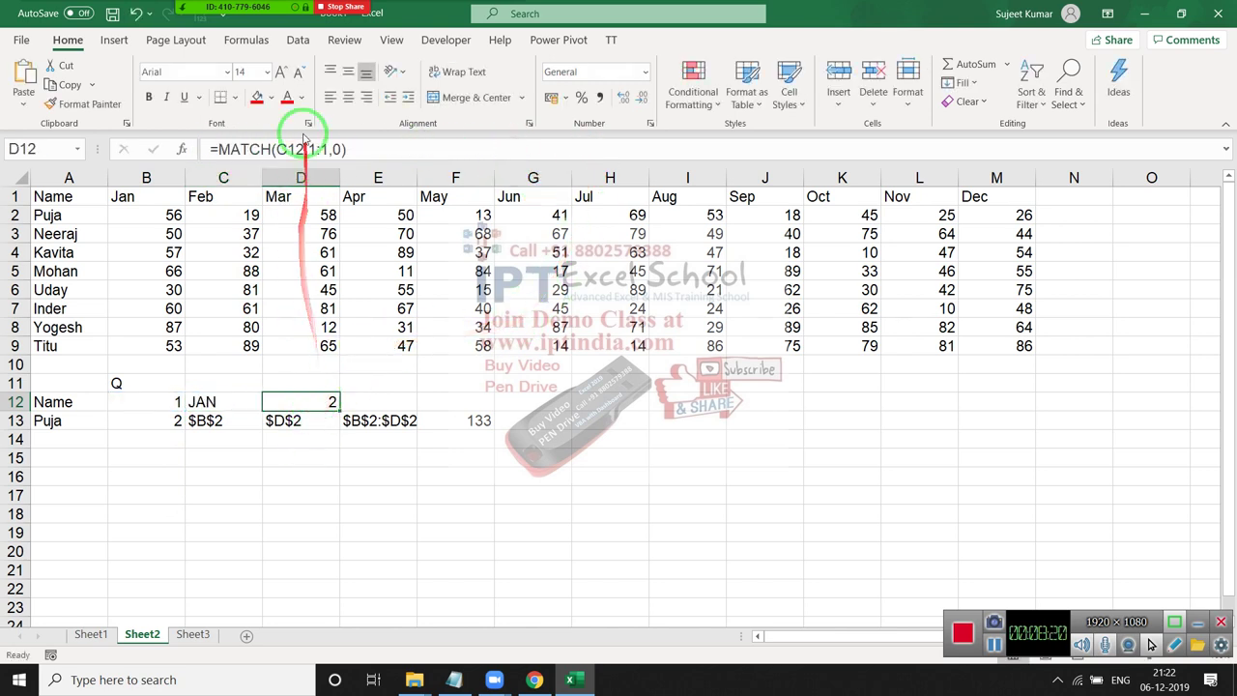
double_click(291, 149)
key(ctrl+v)
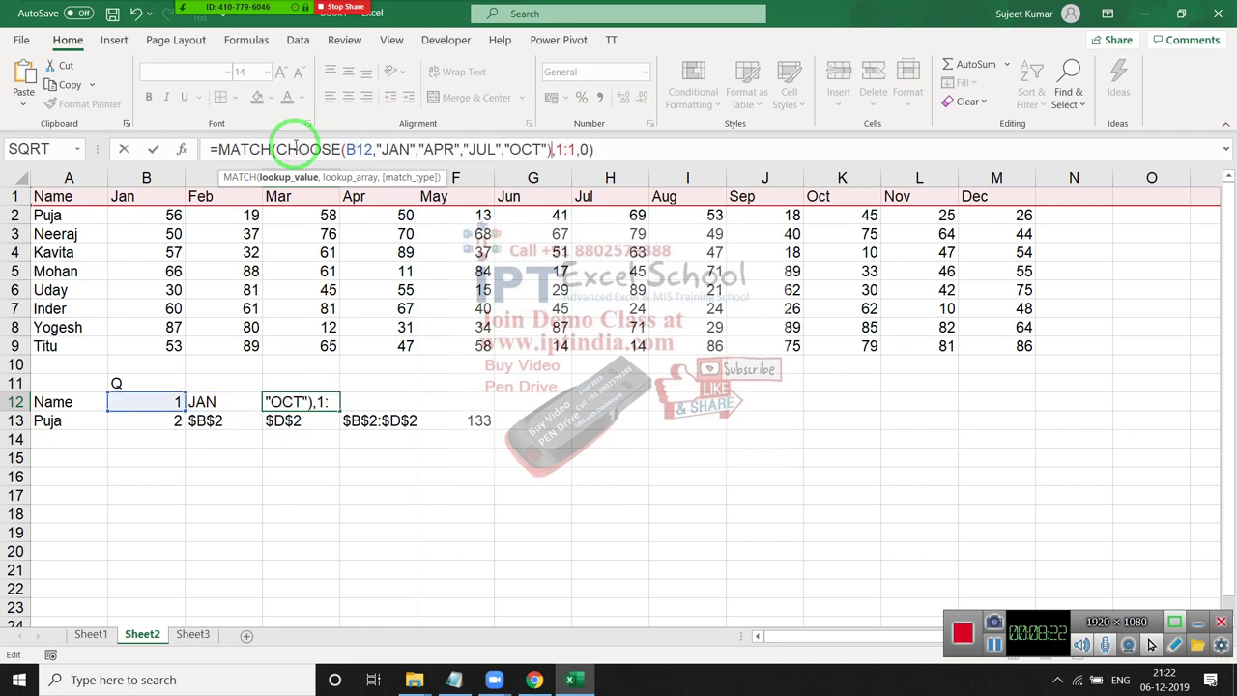
key(Return)
key(Up)
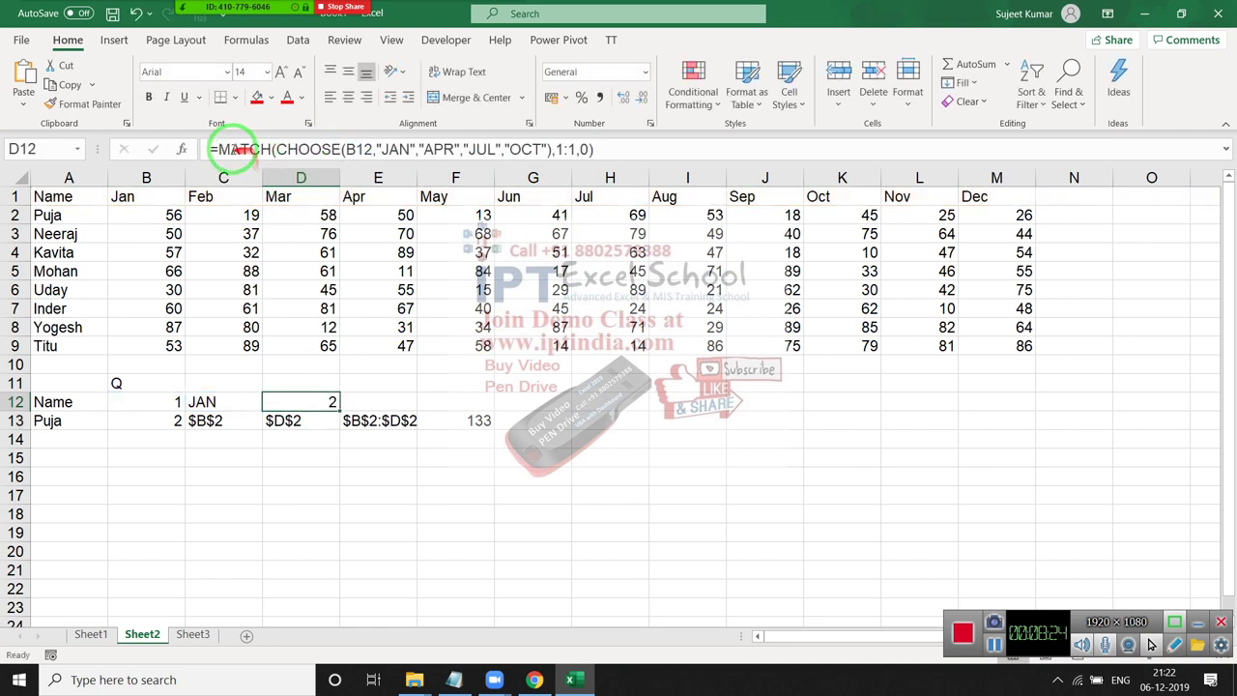
Step: Copy the MATCH expression from D12's formula
drag(218, 148, 749, 142)
key(ctrl+c)
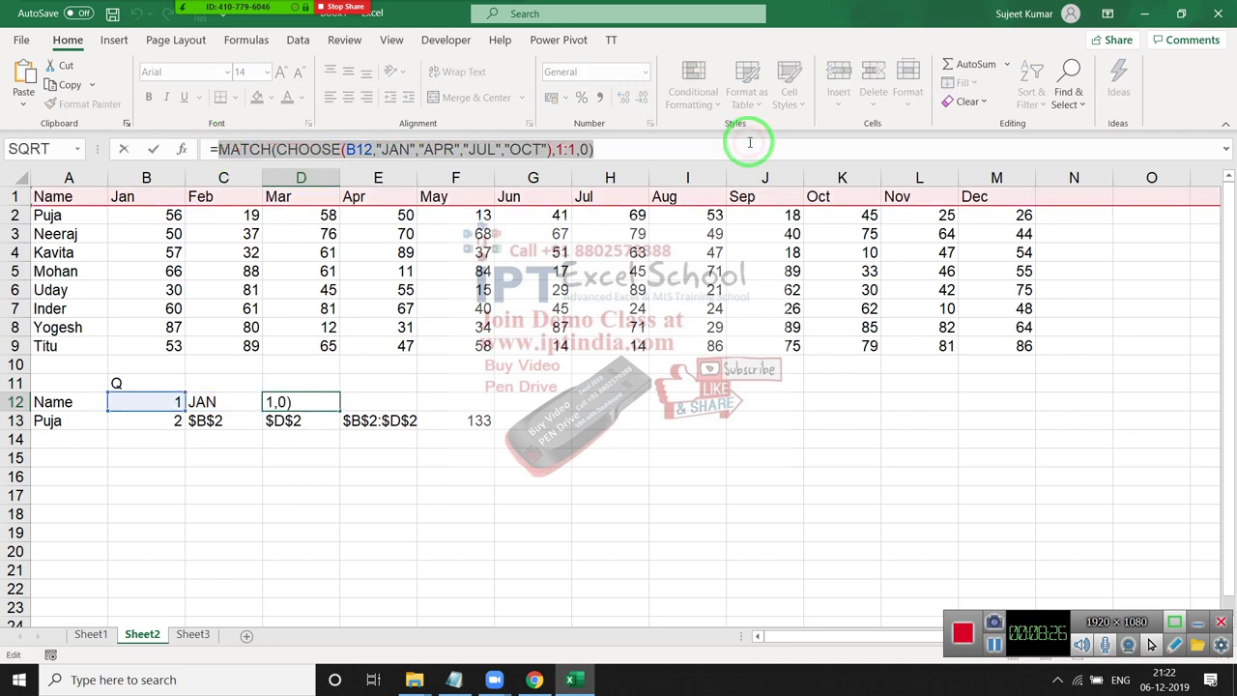
key(Escape)
click(285, 420)
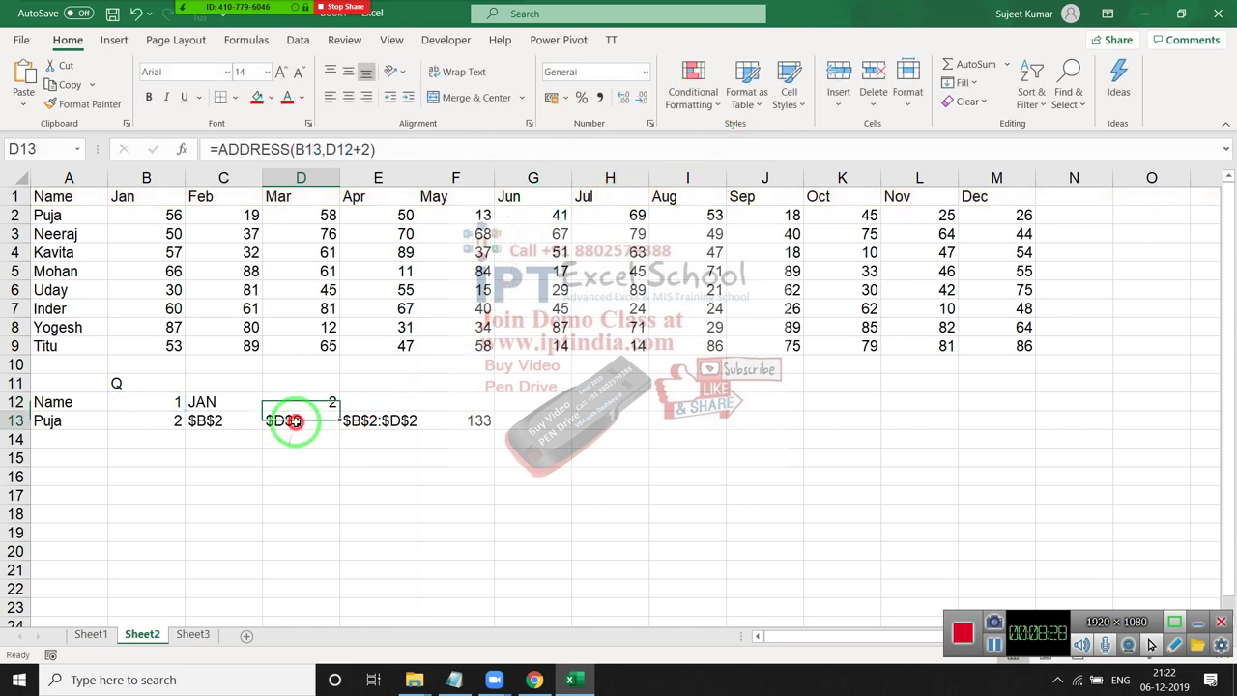
Step: Replace the D12 reference in D13's and C13's formulas with the copied MATCH expression
click(338, 148)
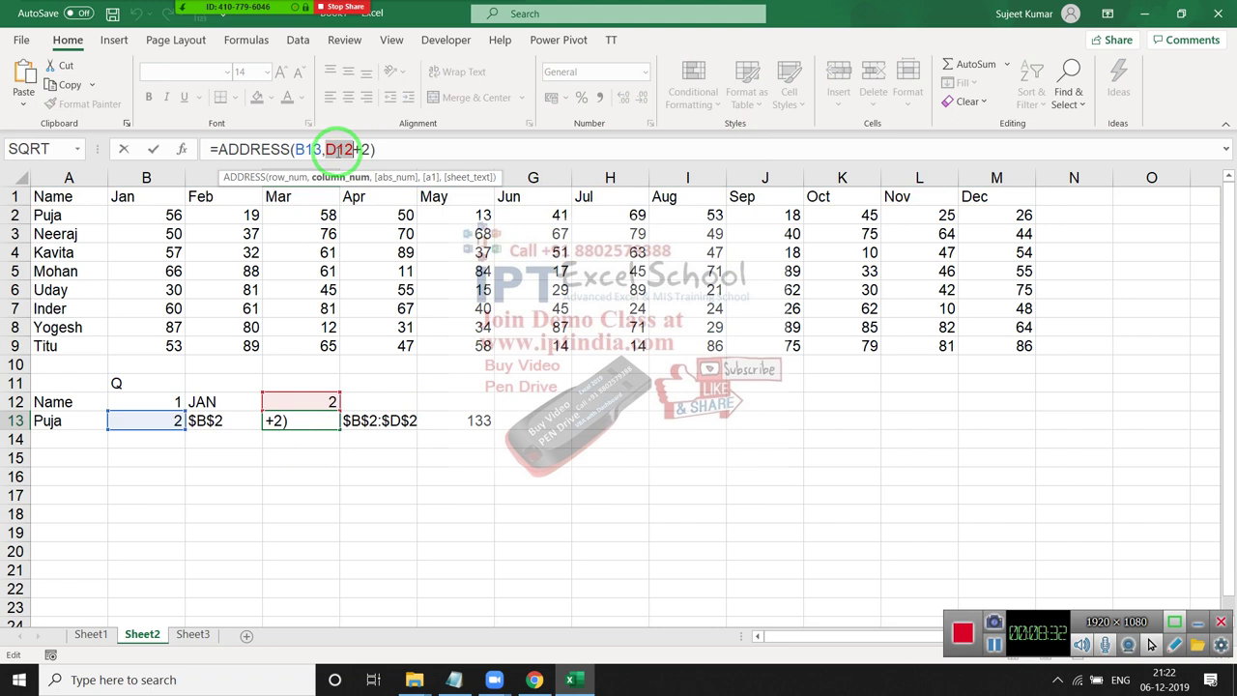
key(ctrl+v)
key(Return)
key(Up)
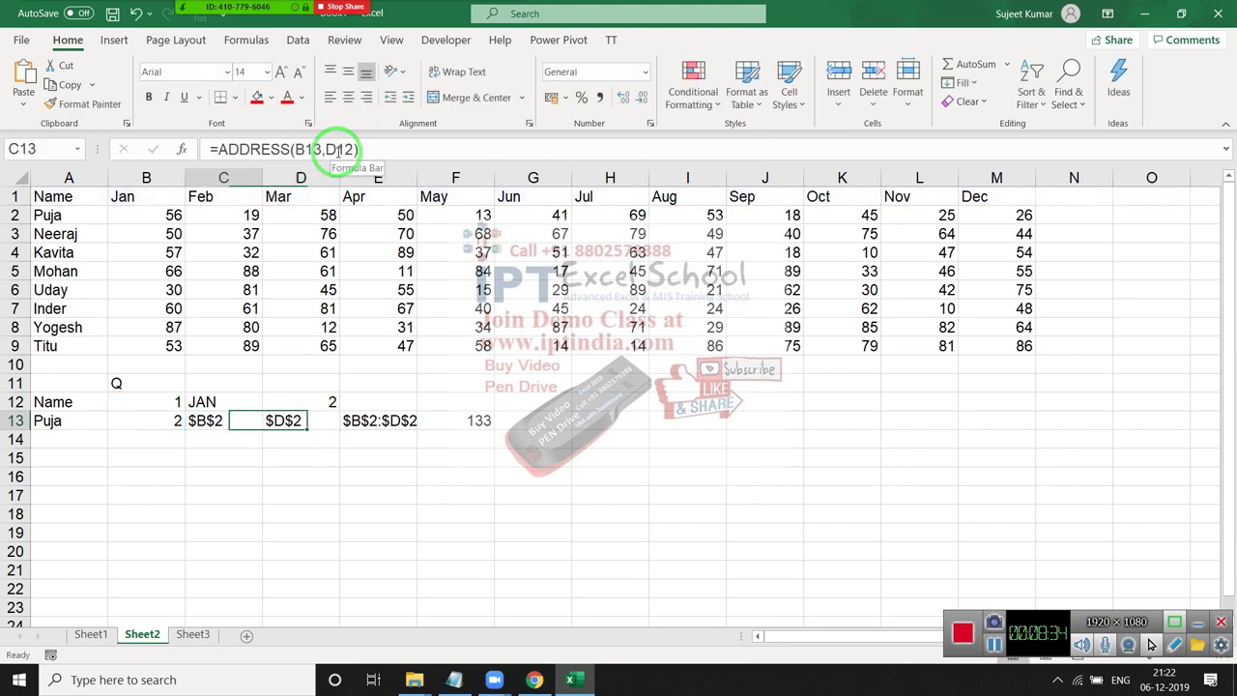
key(Left)
double_click(340, 148)
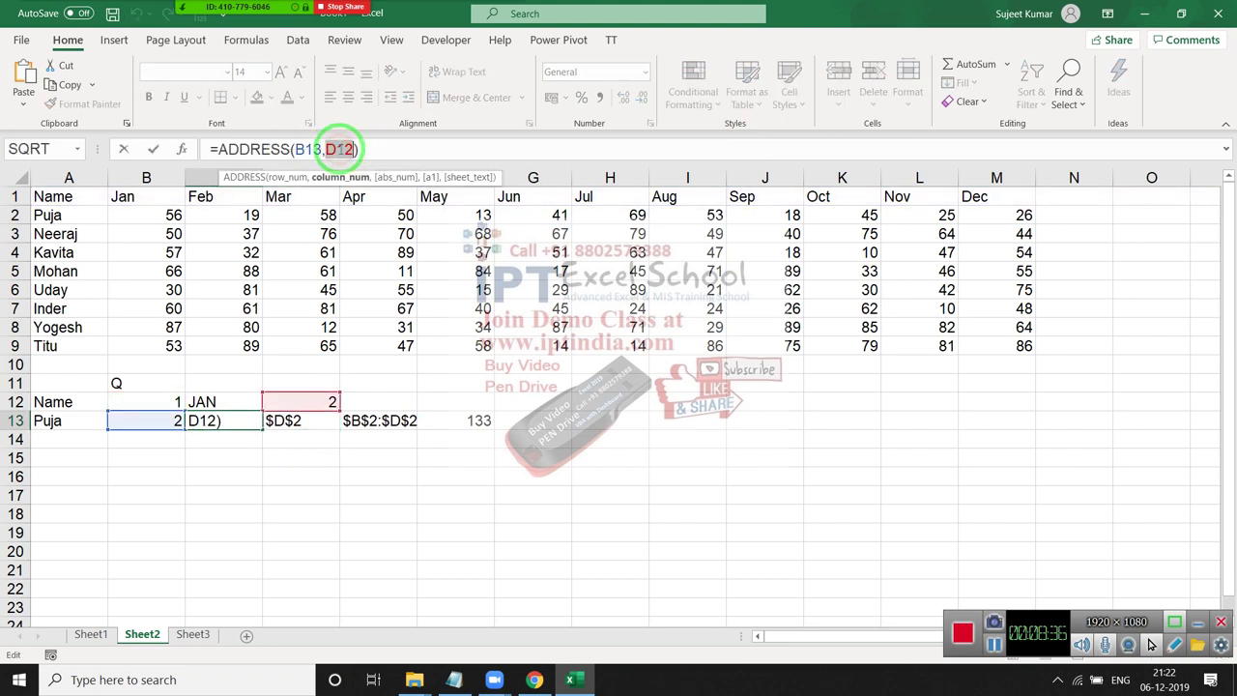
key(ctrl+v)
key(Return)
key(Up)
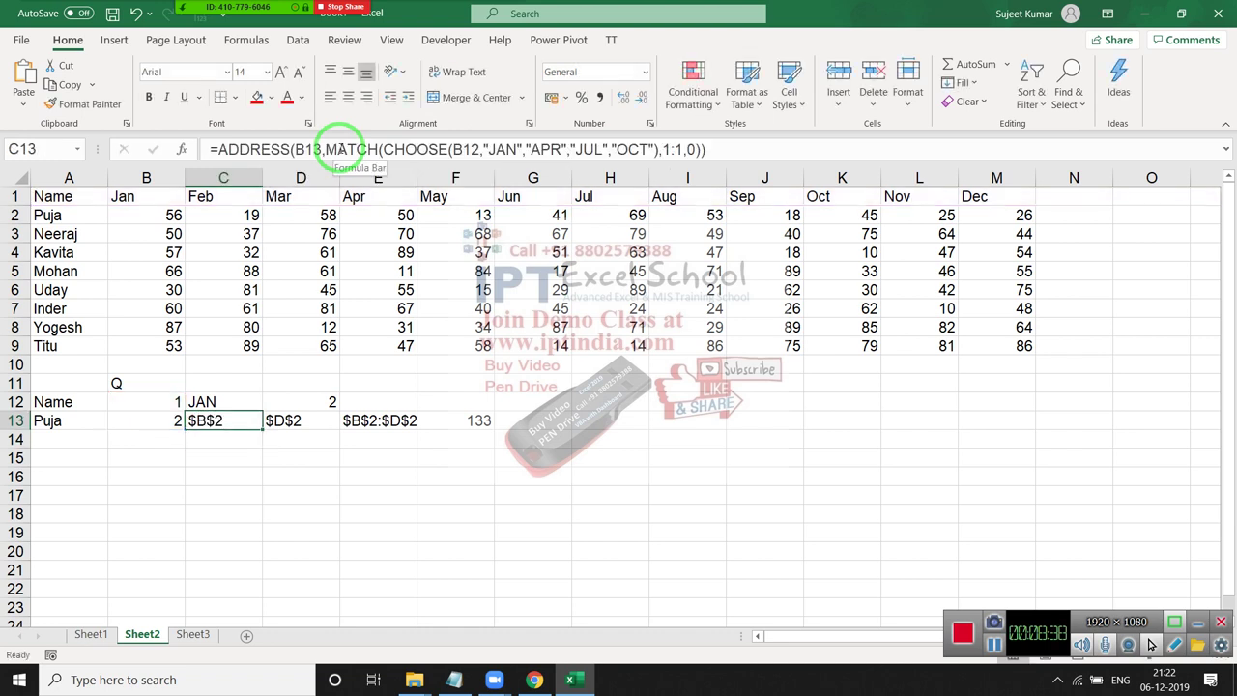
Step: Copy B13's name-match expression and nest it in place of B13 in C13's ADDRESS formula
key(Left)
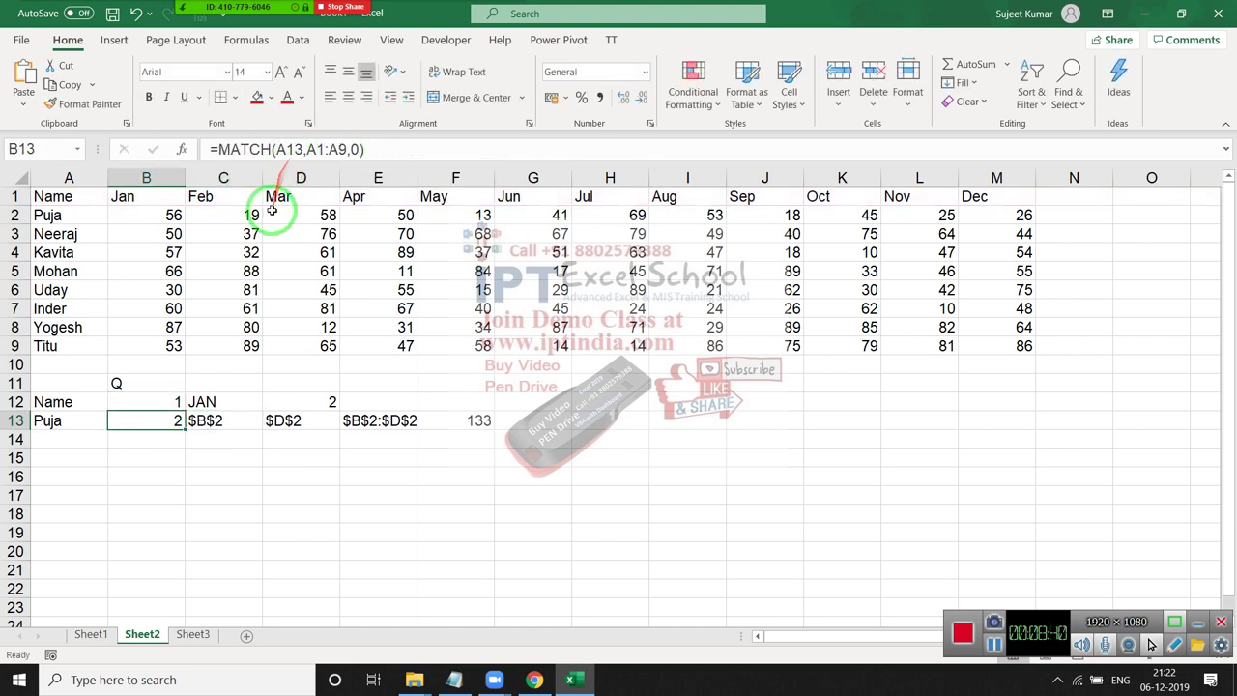
drag(218, 149, 424, 155)
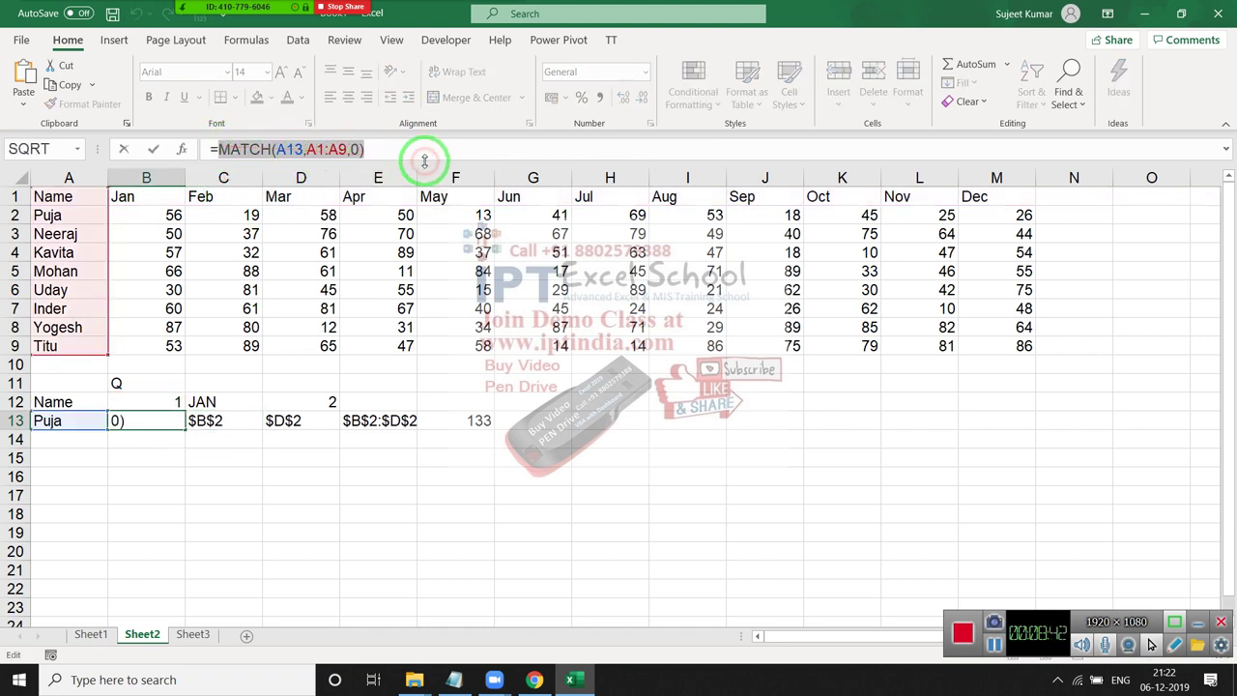
key(ctrl+c)
key(Escape)
key(Right)
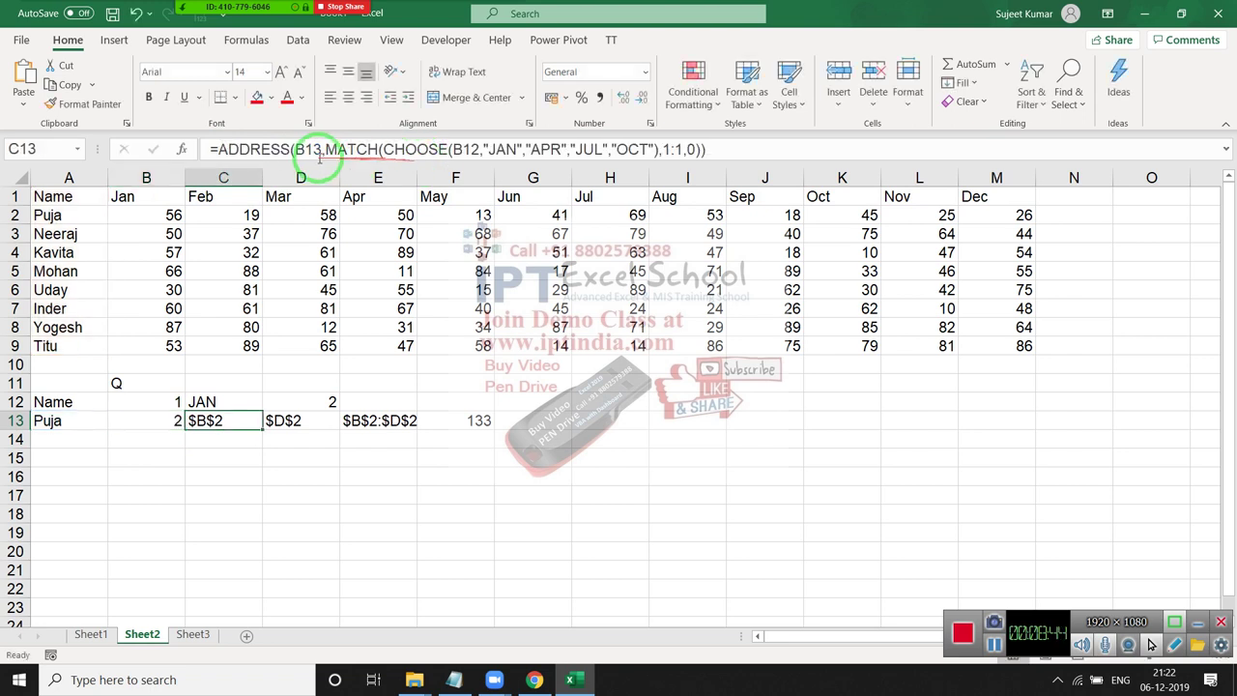
click(298, 151)
double_click(297, 152)
key(ctrl+v)
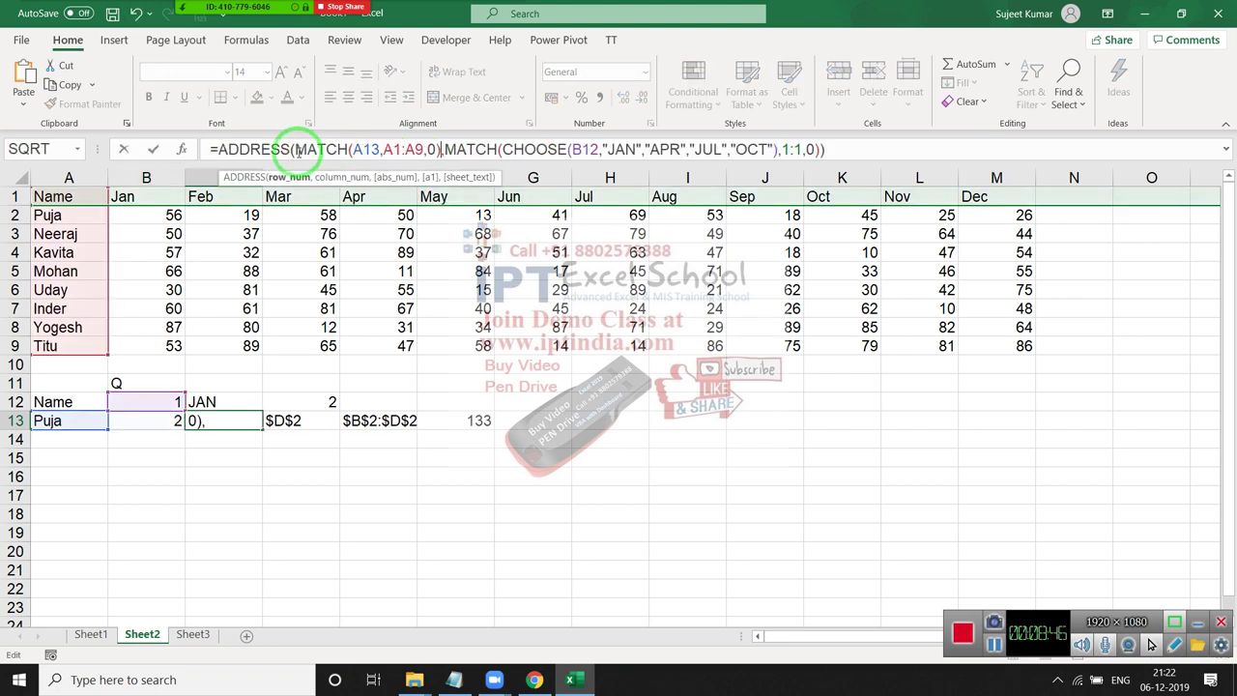
key(Return)
Step: Nest the same name-match expression in place of B13 in D13's formula
key(Up)
key(Right)
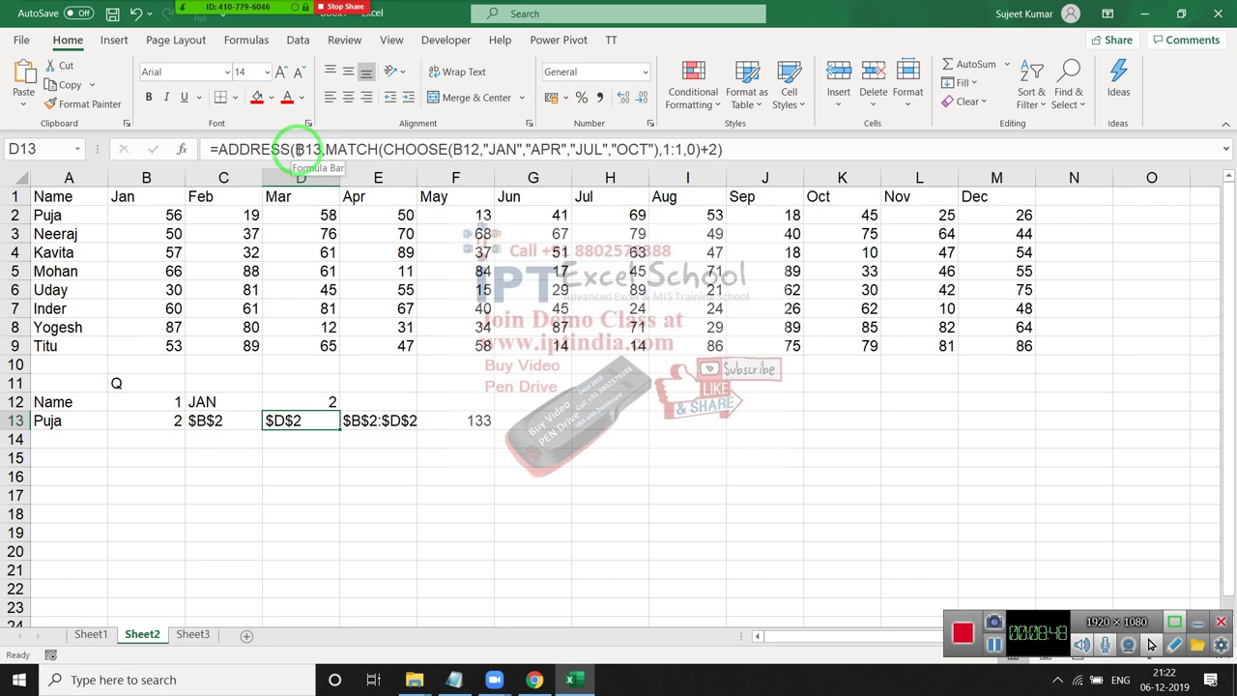
double_click(299, 152)
key(ctrl+v)
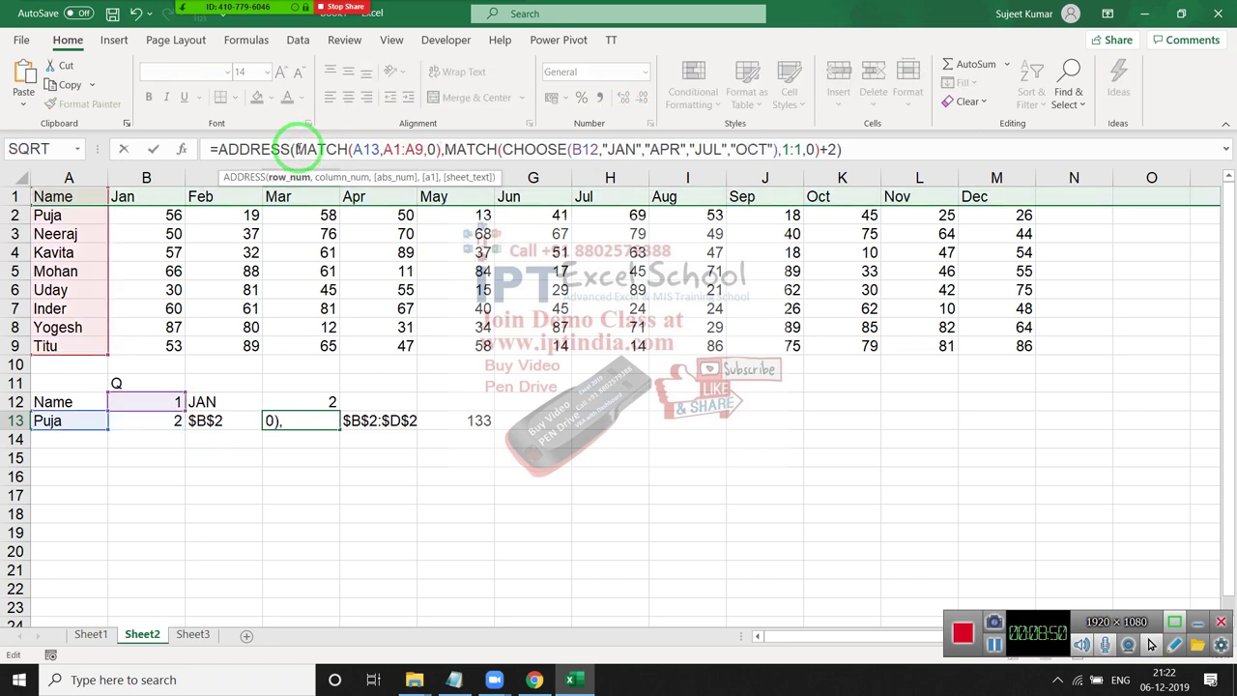
key(Return)
key(Up)
Step: Copy the full ADDRESS formula text from C13
key(Left)
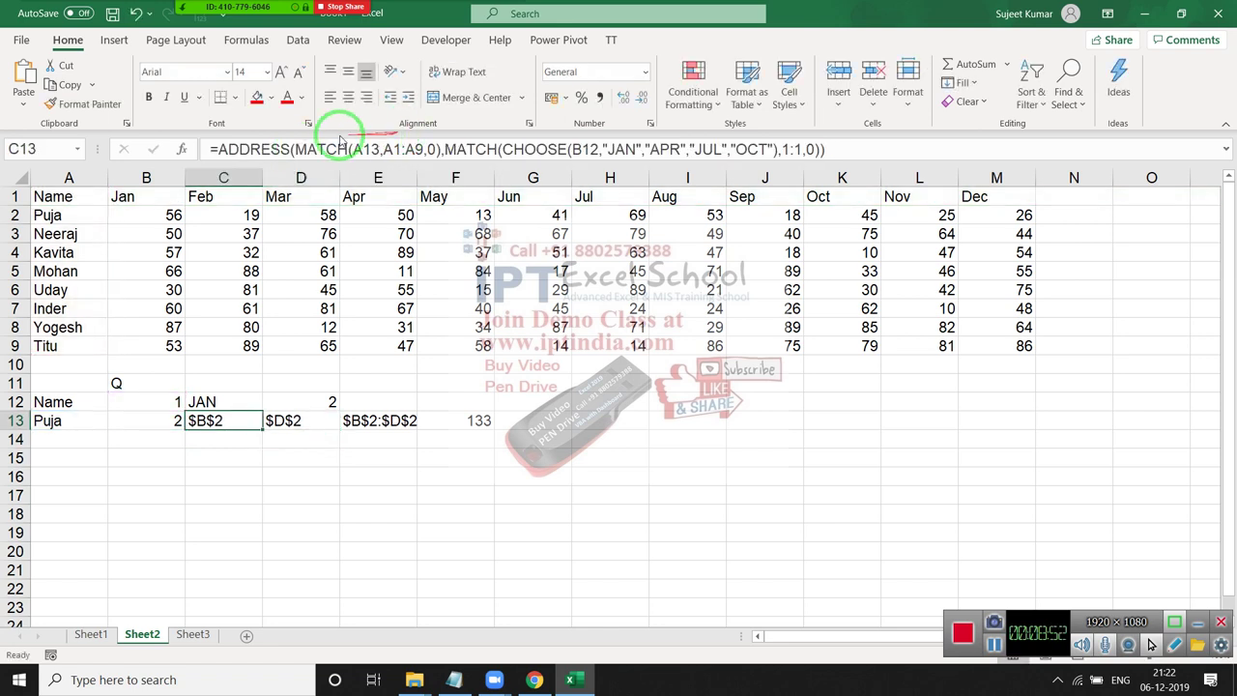
drag(218, 149, 966, 180)
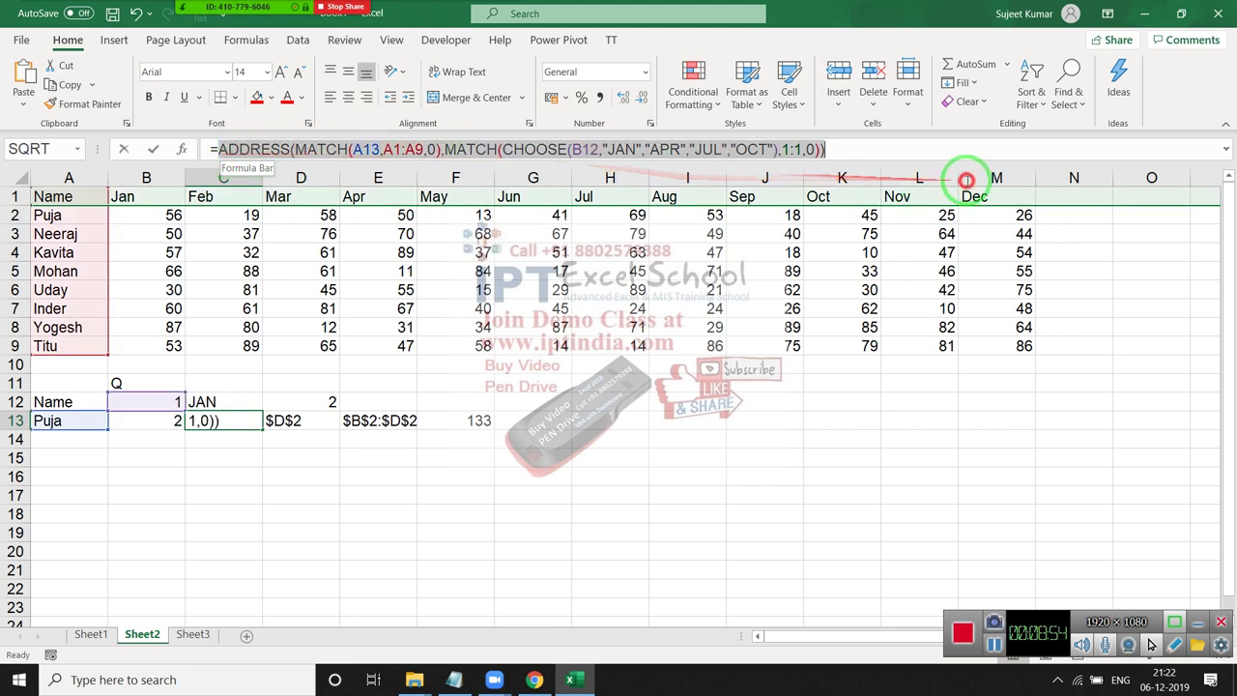
key(Escape)
Step: Replace the C13 reference in E13's formula with C13's full ADDRESS formula
key(Right)
key(Right)
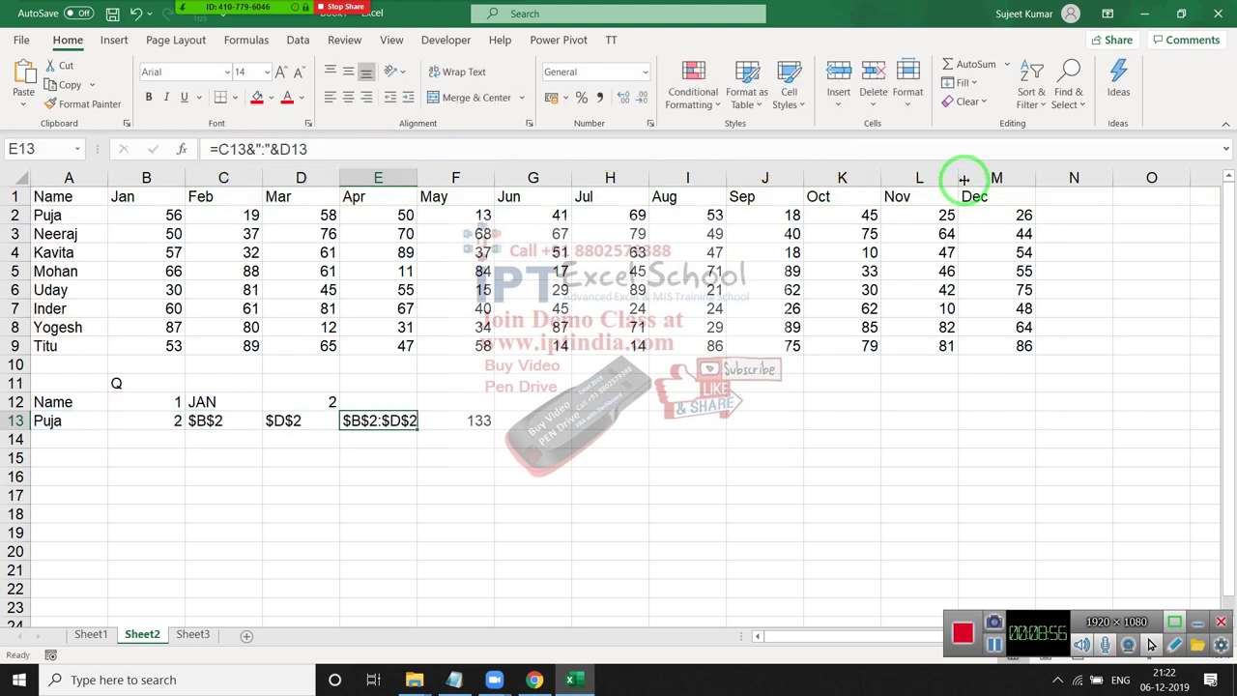
double_click(235, 149)
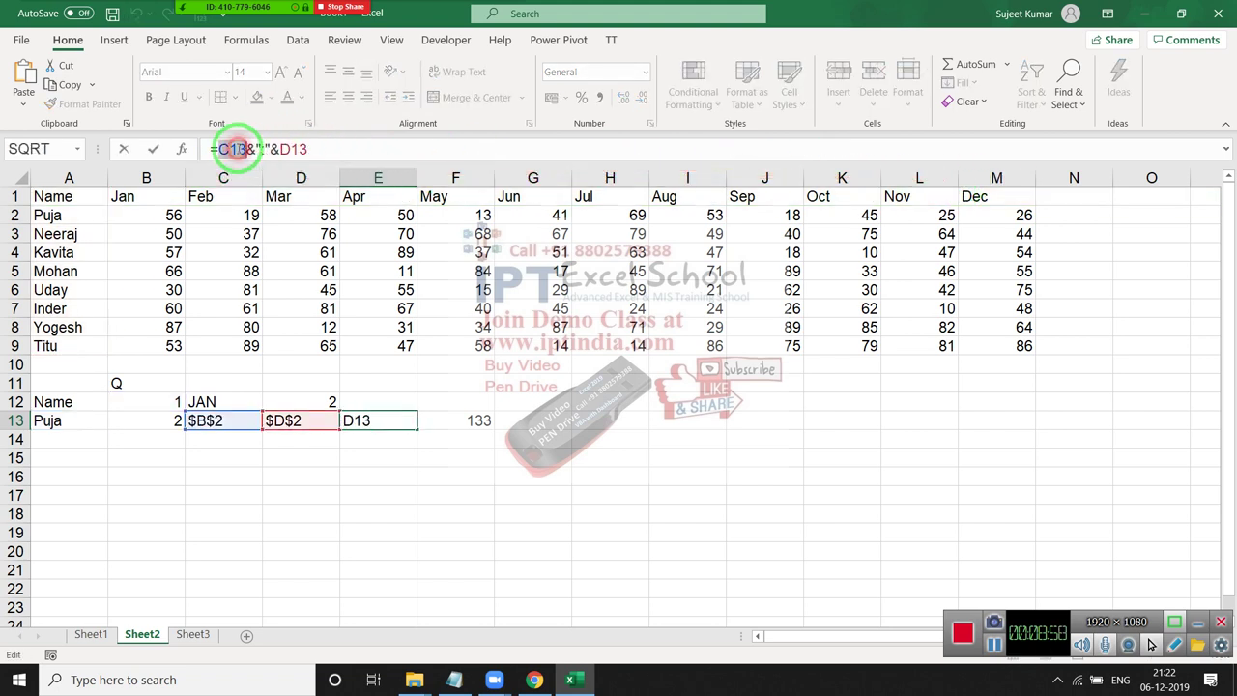
key(ctrl+v)
key(Return)
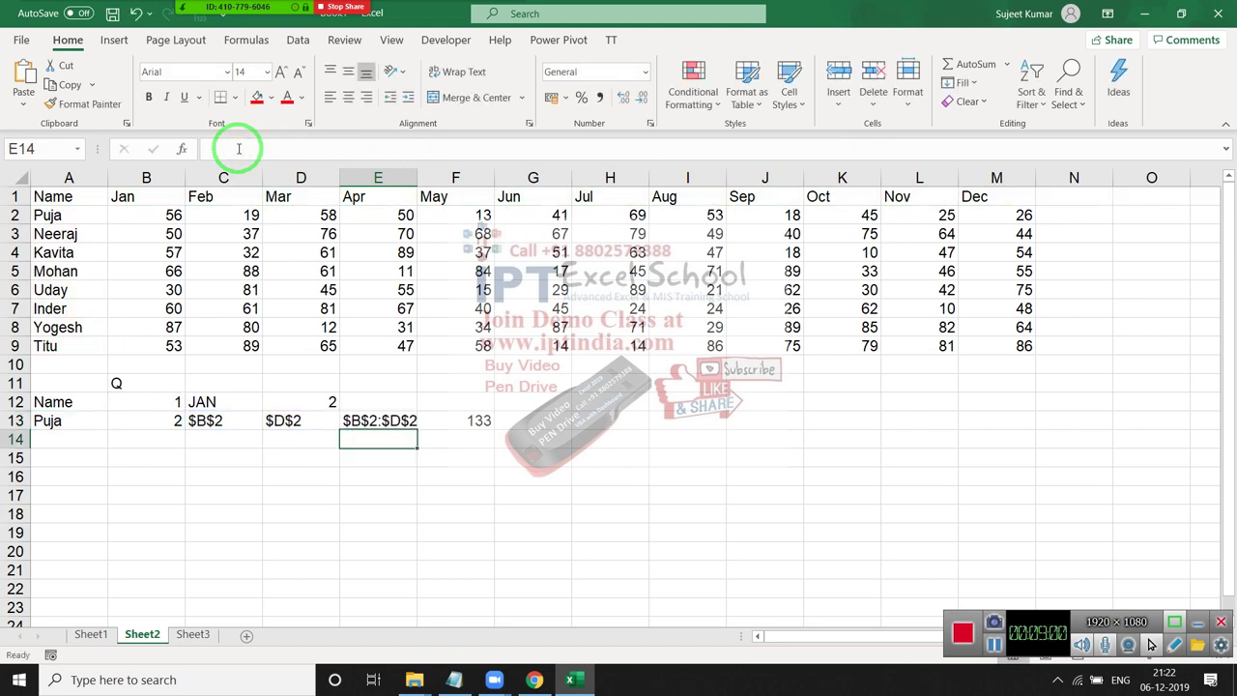
key(Up)
Step: Copy D13's ADDRESS formula into E13 in place of the D13 reference, then review the result
key(Left)
drag(217, 149, 1212, 169)
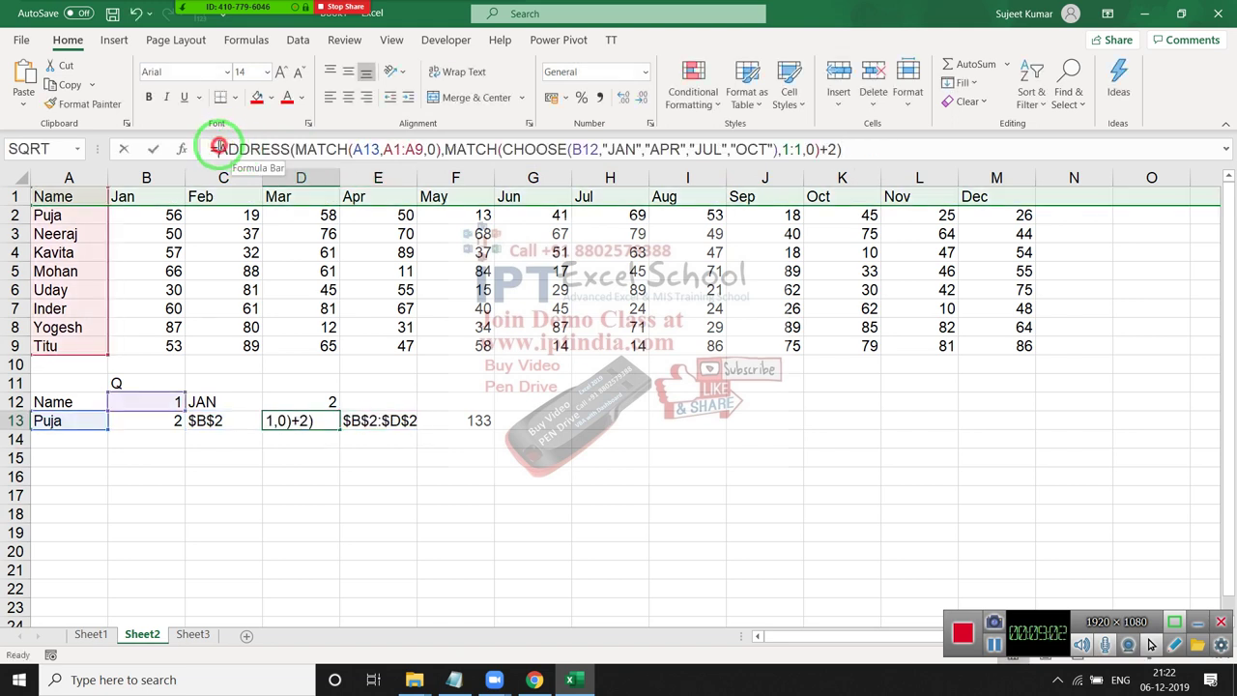
key(ctrl+c)
key(Tab)
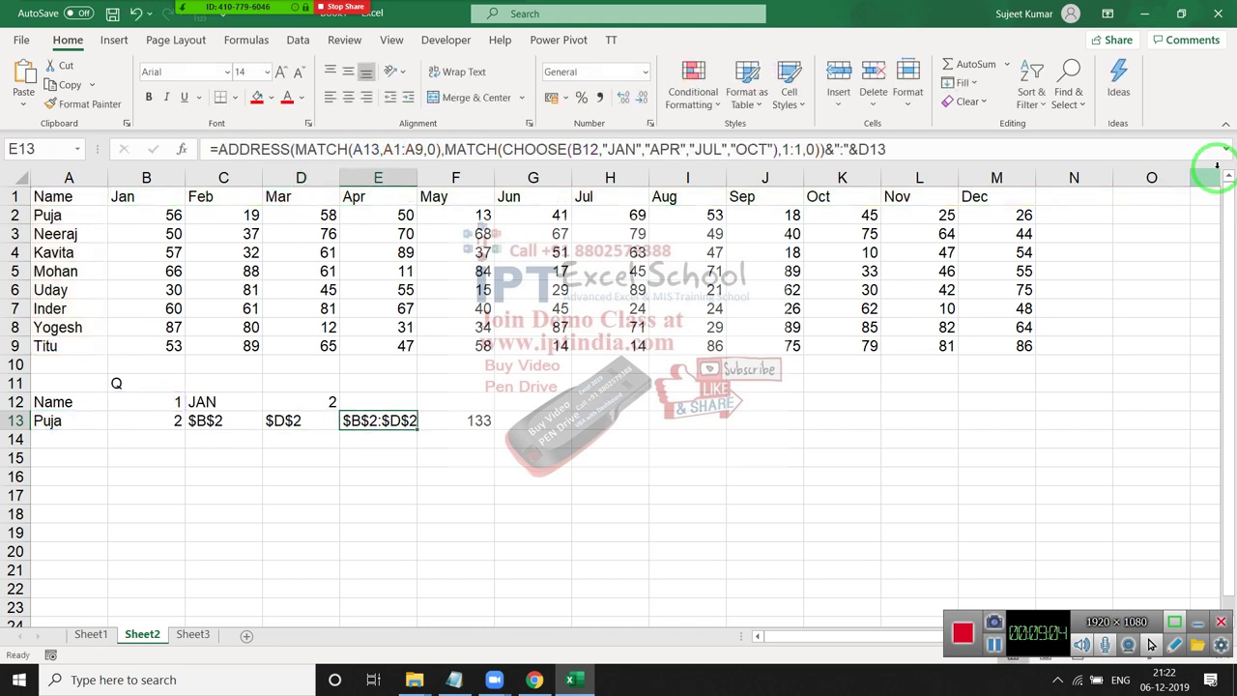
double_click(876, 149)
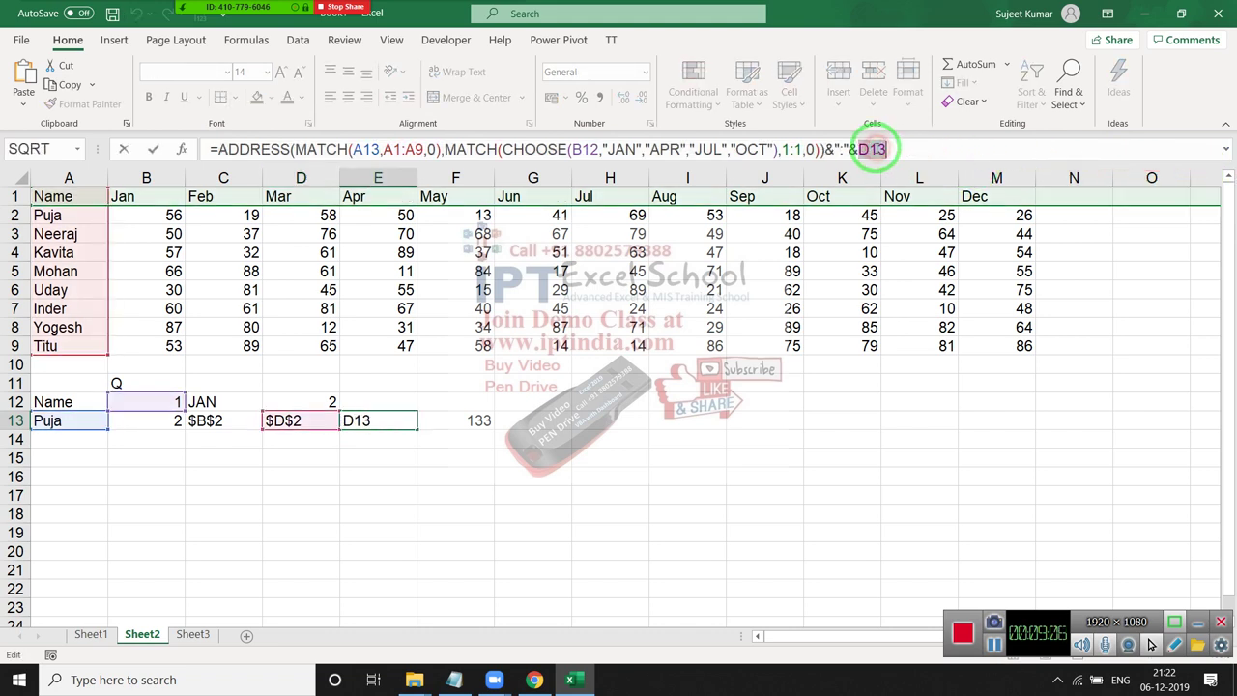
key(ctrl+v)
key(ctrl+Return)
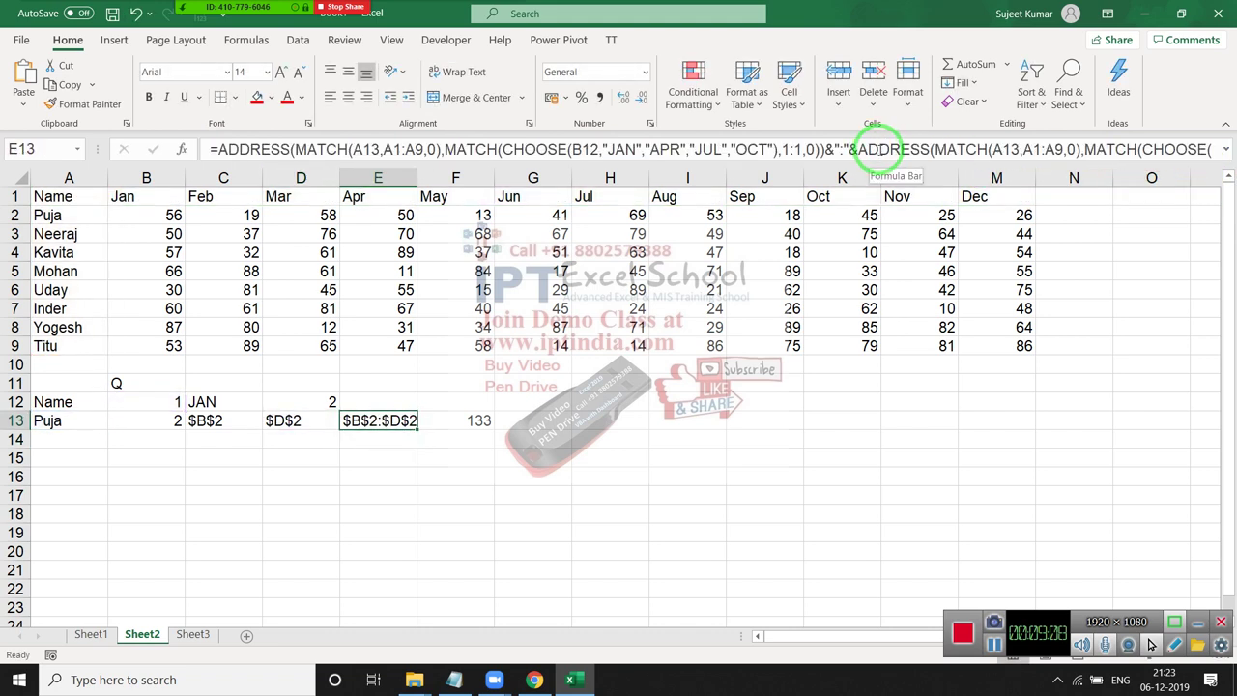
click(890, 147)
key(End)
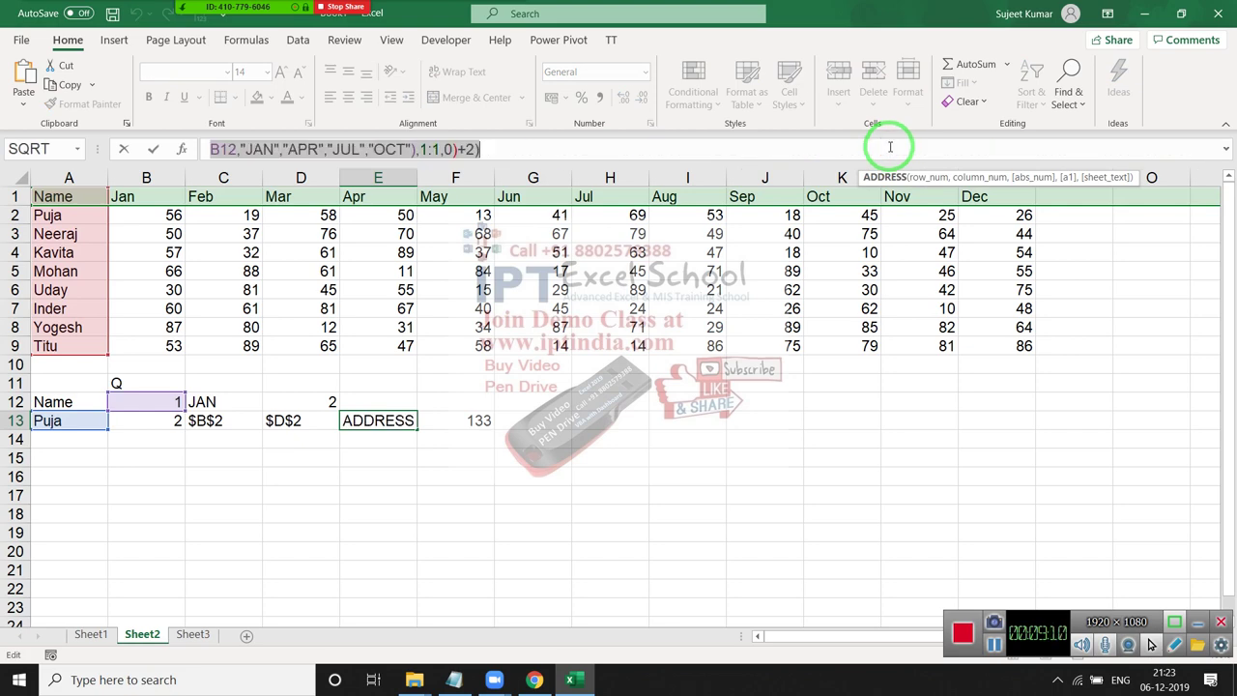
key(Escape)
Step: Try pasting E13's range formula over E13 inside F13's INDIRECT, then restore E13 after an error
click(475, 420)
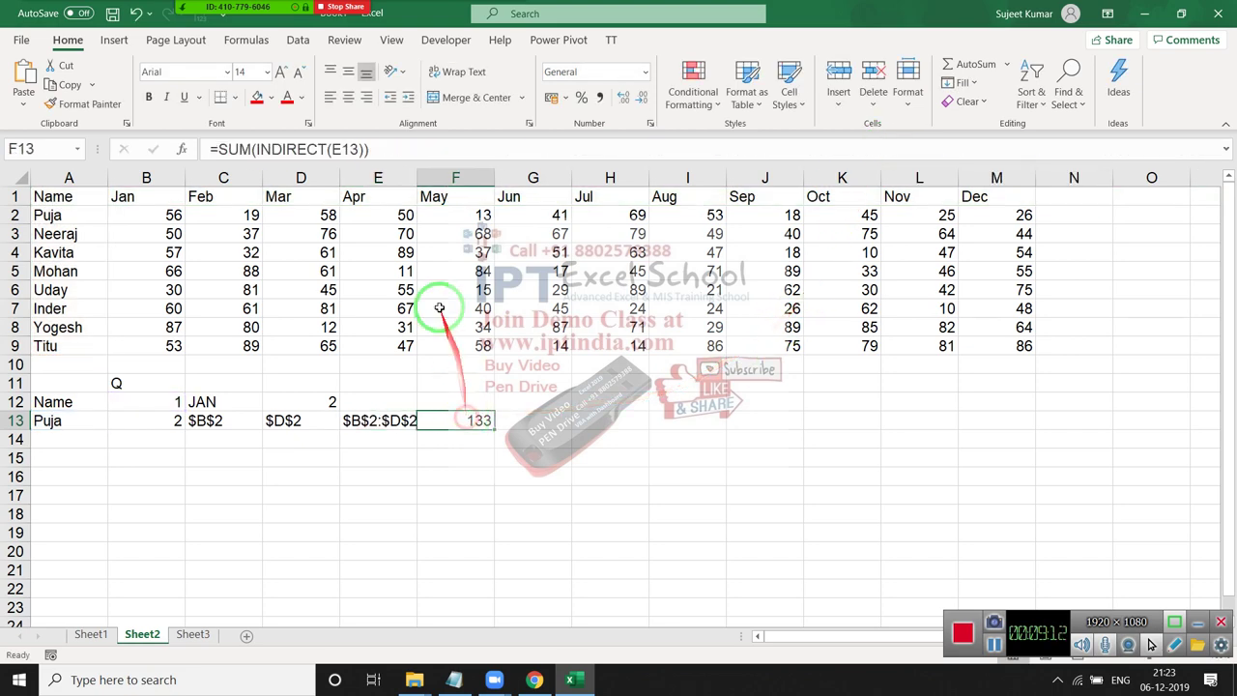
double_click(345, 149)
key(ctrl+v)
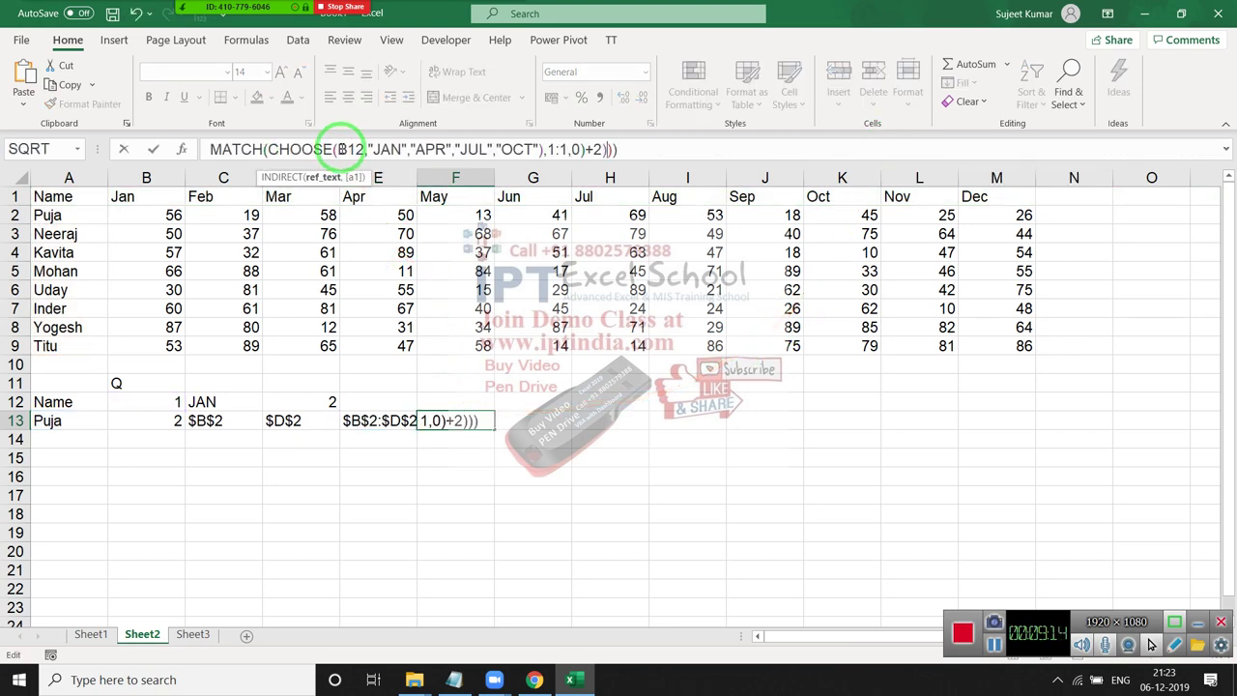
key(Return)
key(Return)
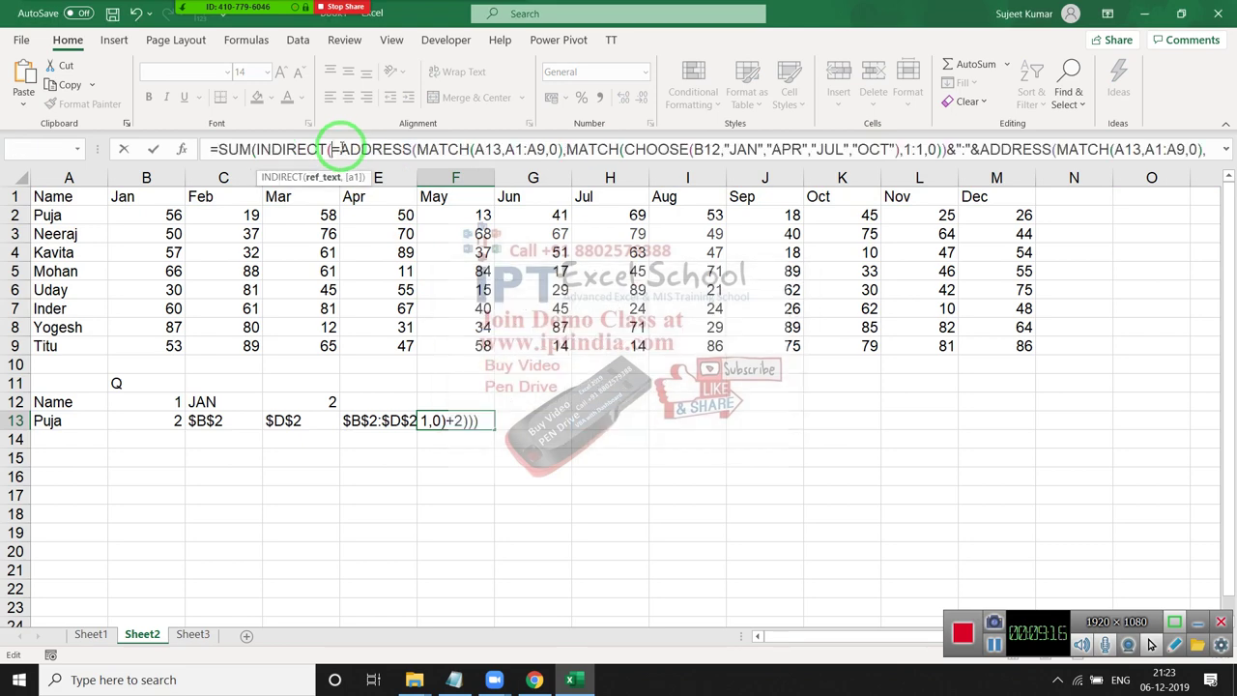
key(Return)
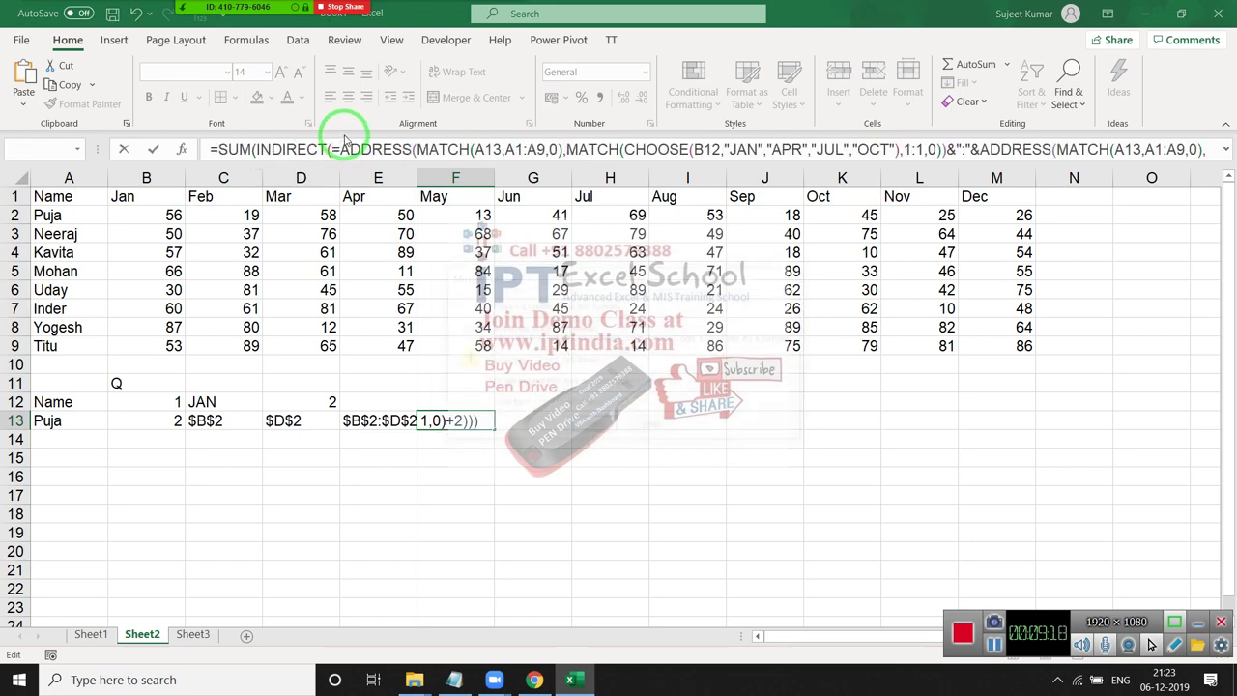
key(Return)
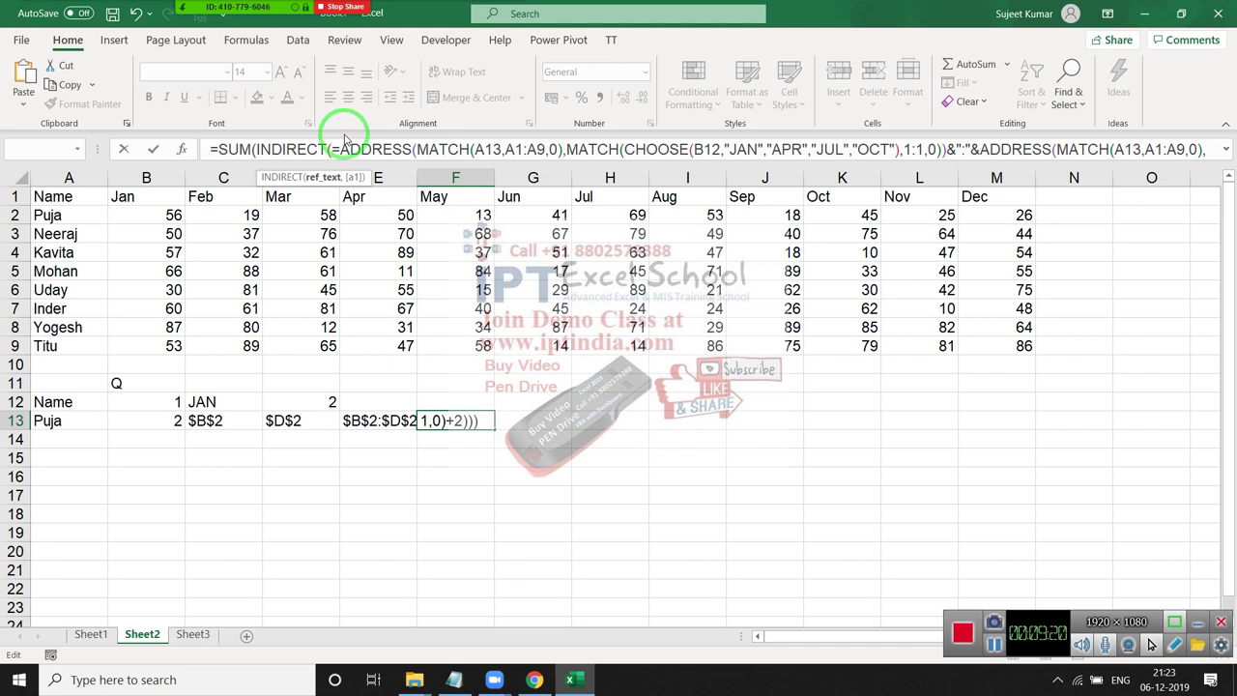
text(E13)
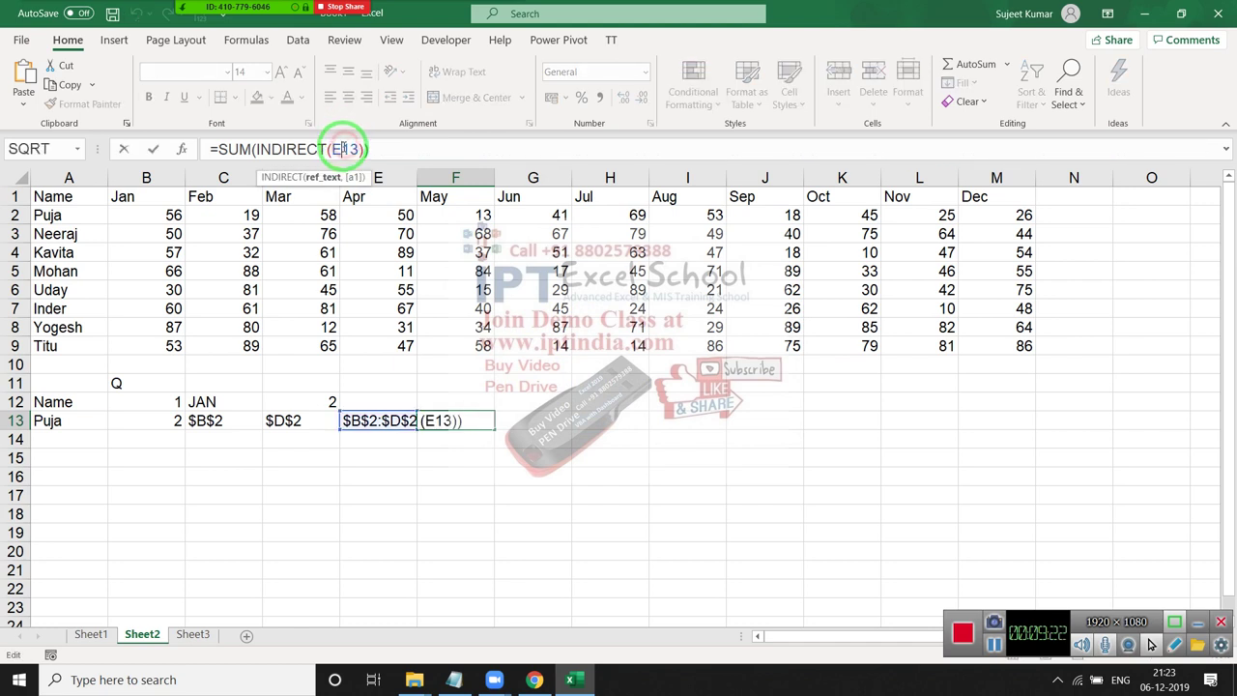
Step: Nest E13's formula inside INDIRECT and delete the stray '=' so F13 returns 133
double_click(343, 149)
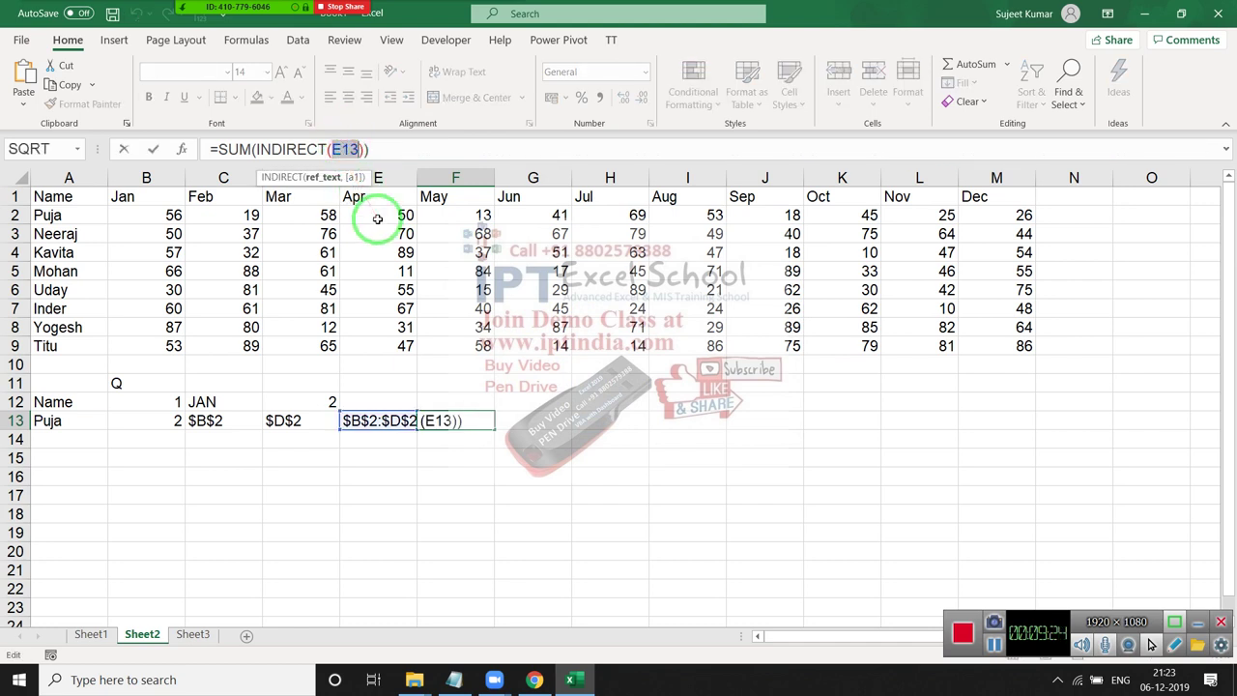
key(BackSpace)
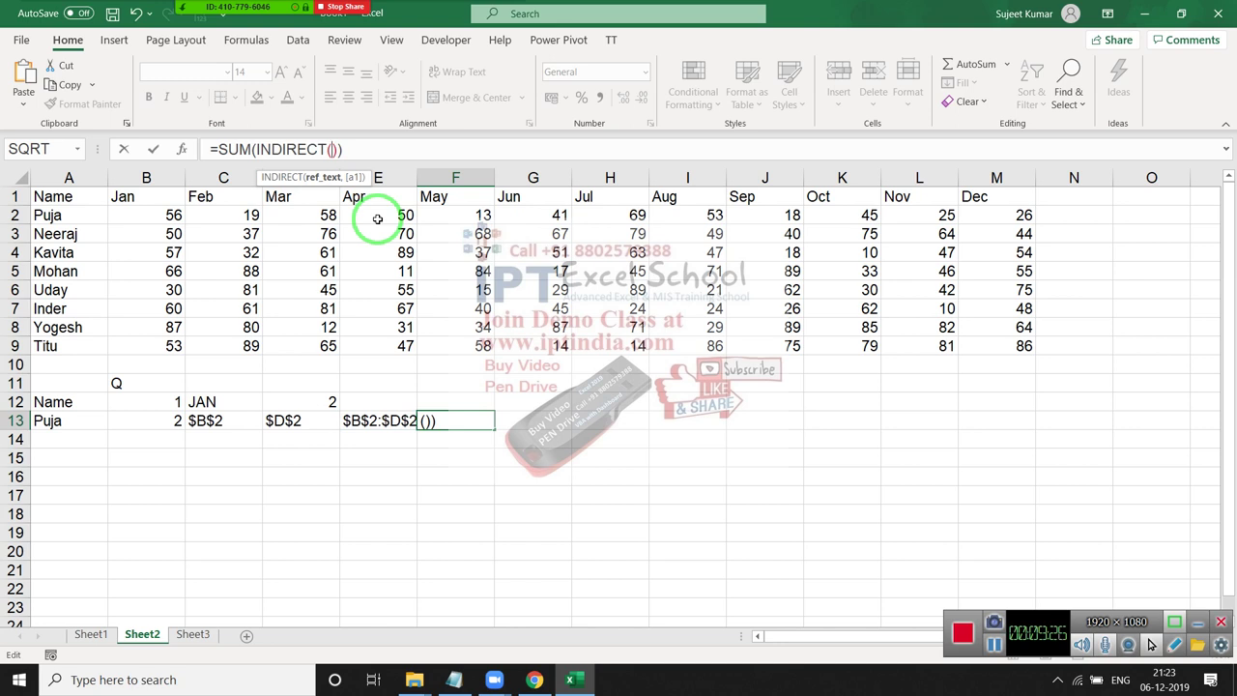
key(ctrl+v)
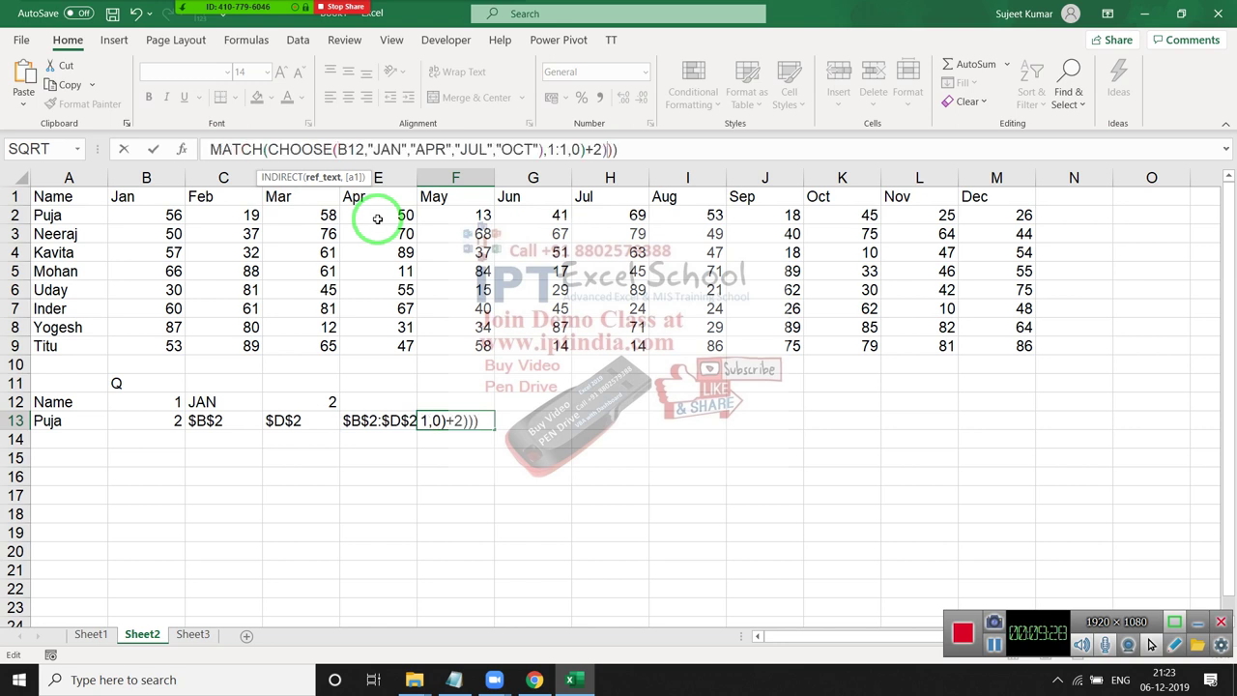
key(Return)
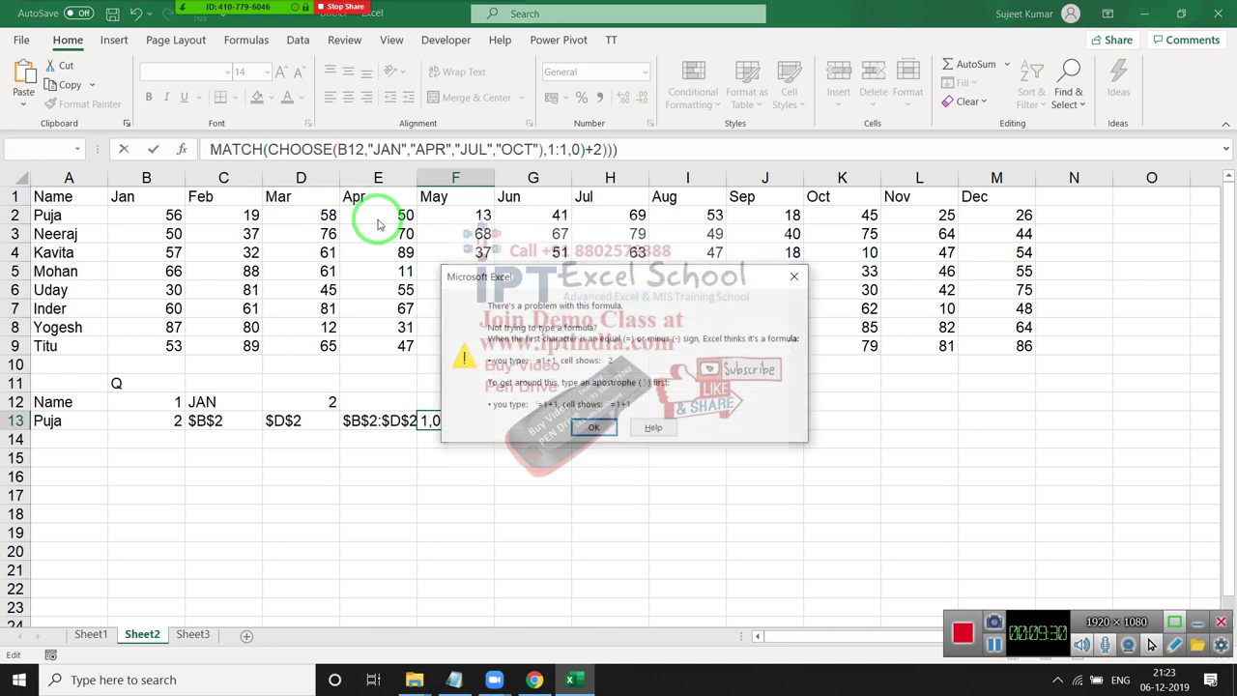
key(Return)
key(Left)
key(Left)
key(Left)
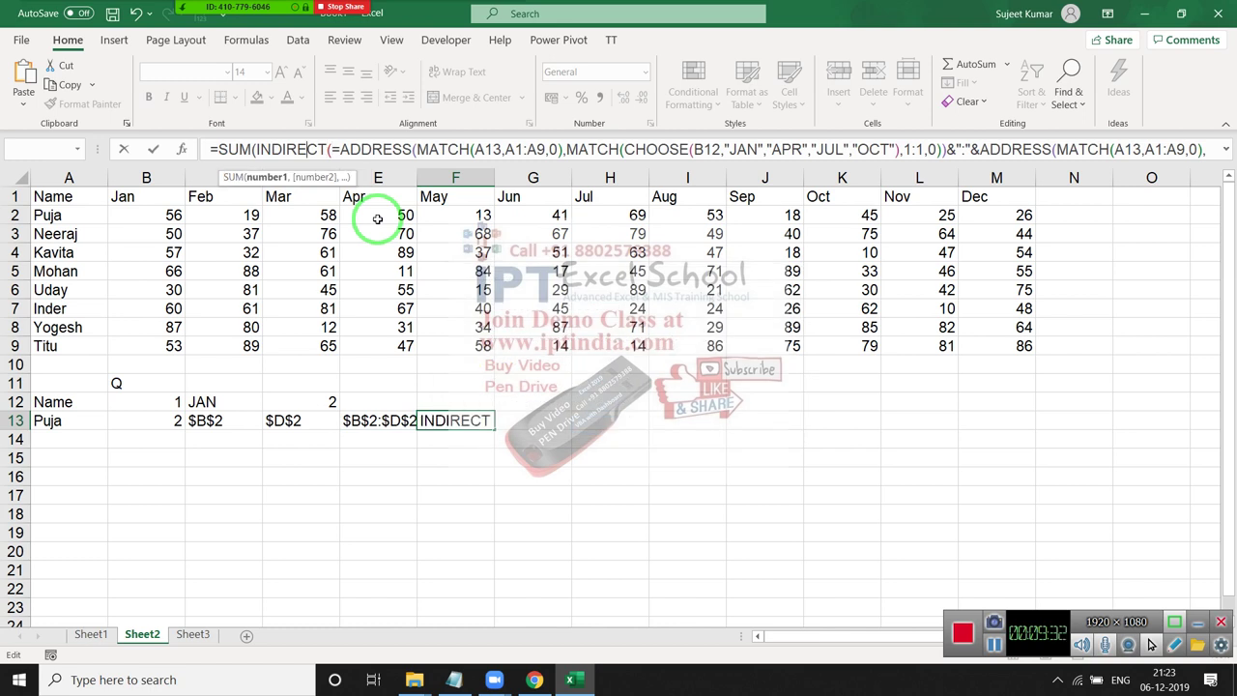
key(Right)
key(Right)
key(Right)
key(Delete)
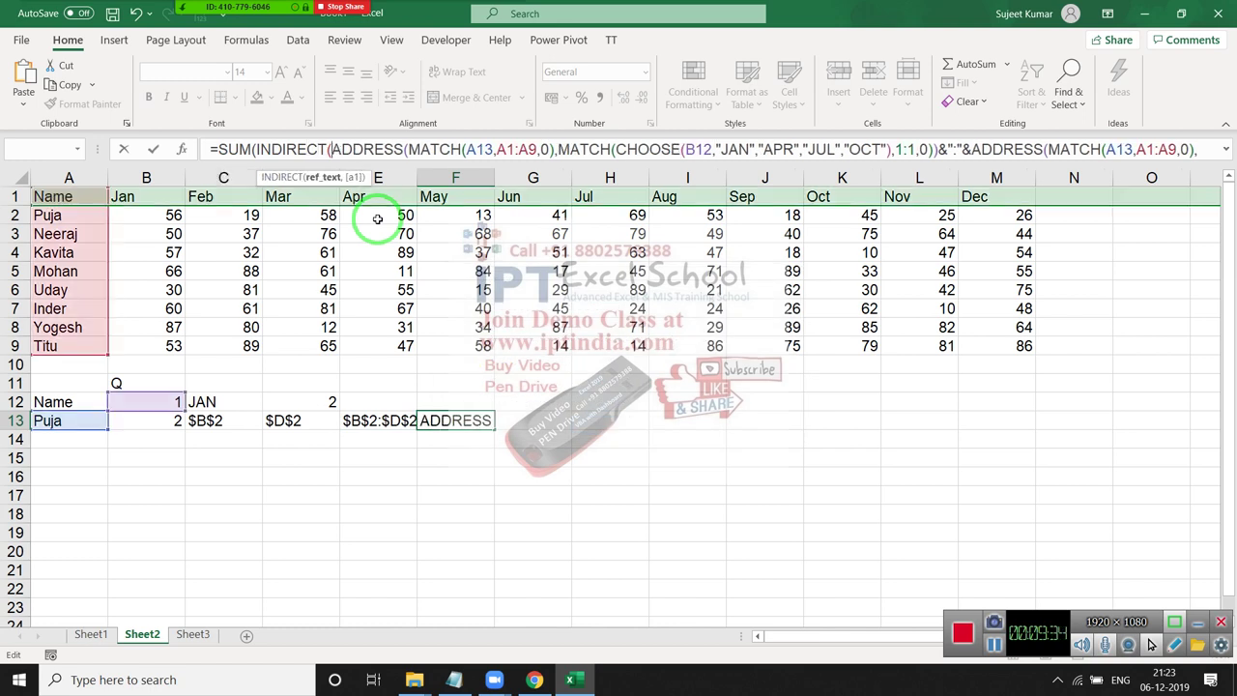
key(Return)
Step: Copy the finished F13 formula
key(Up)
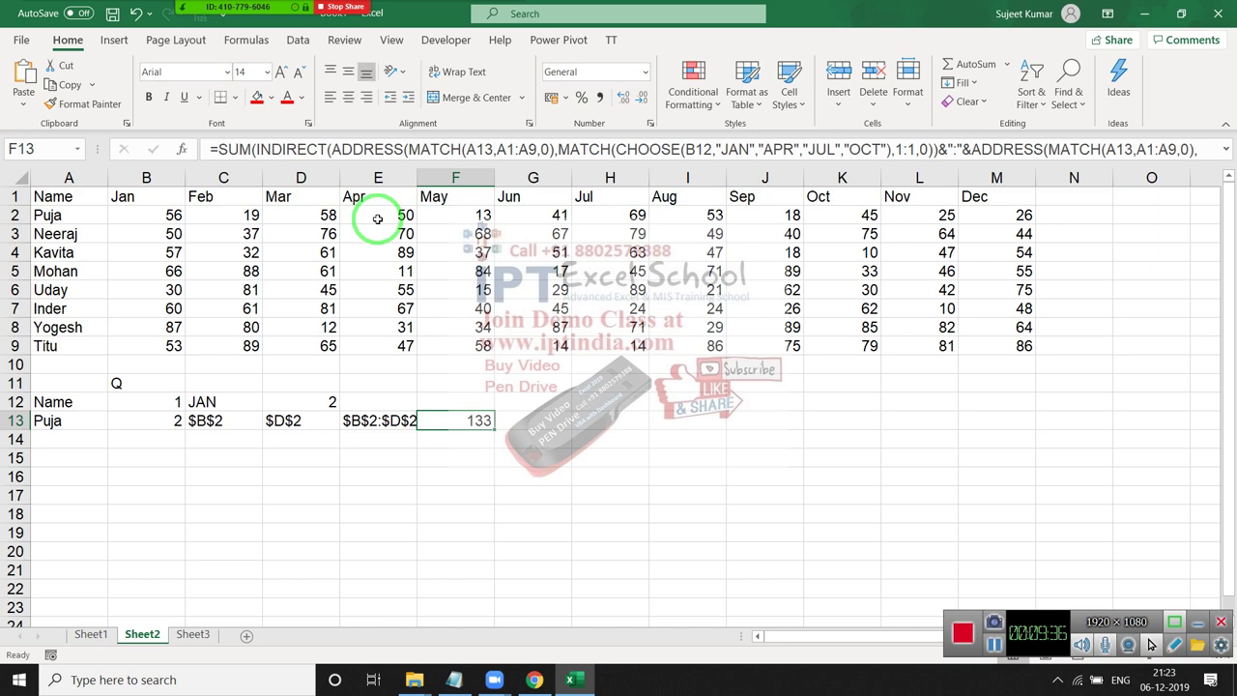
key(ctrl+c)
key(Left)
key(Left)
key(Left)
key(Left)
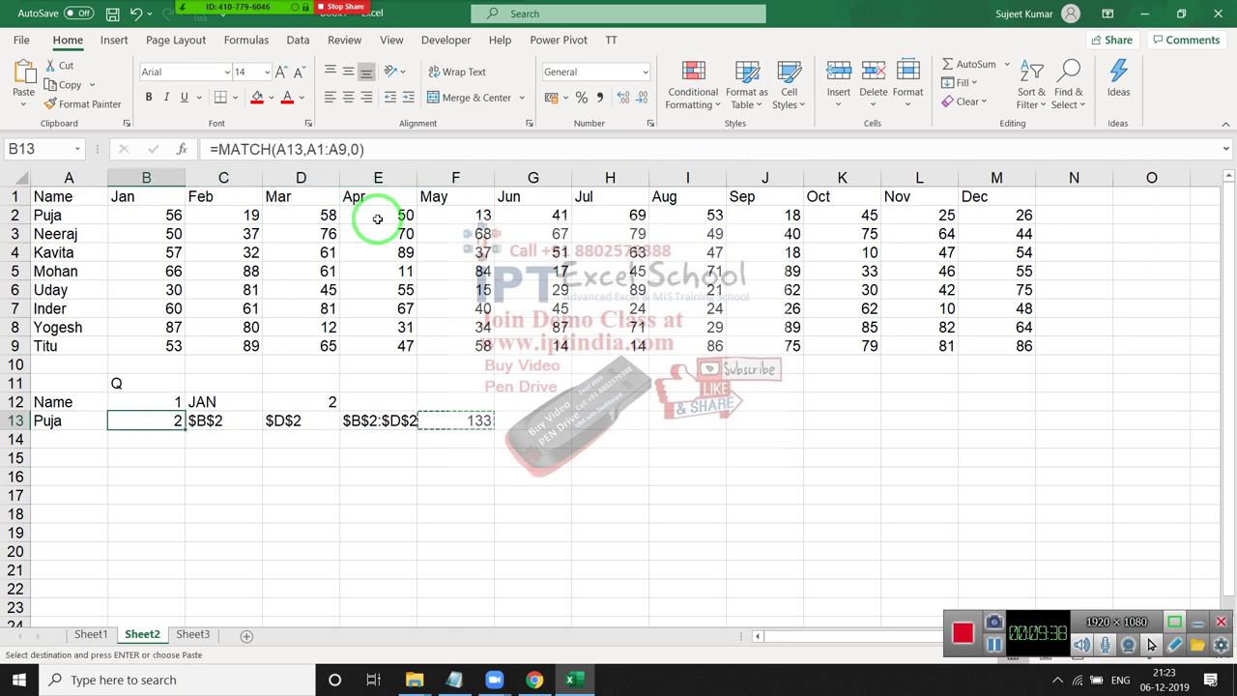
Step: Paste the finished formula into B13 and clear the helper cells C12:F13
key(Return)
key(Right)
key(shift+Right)
key(shift+Right)
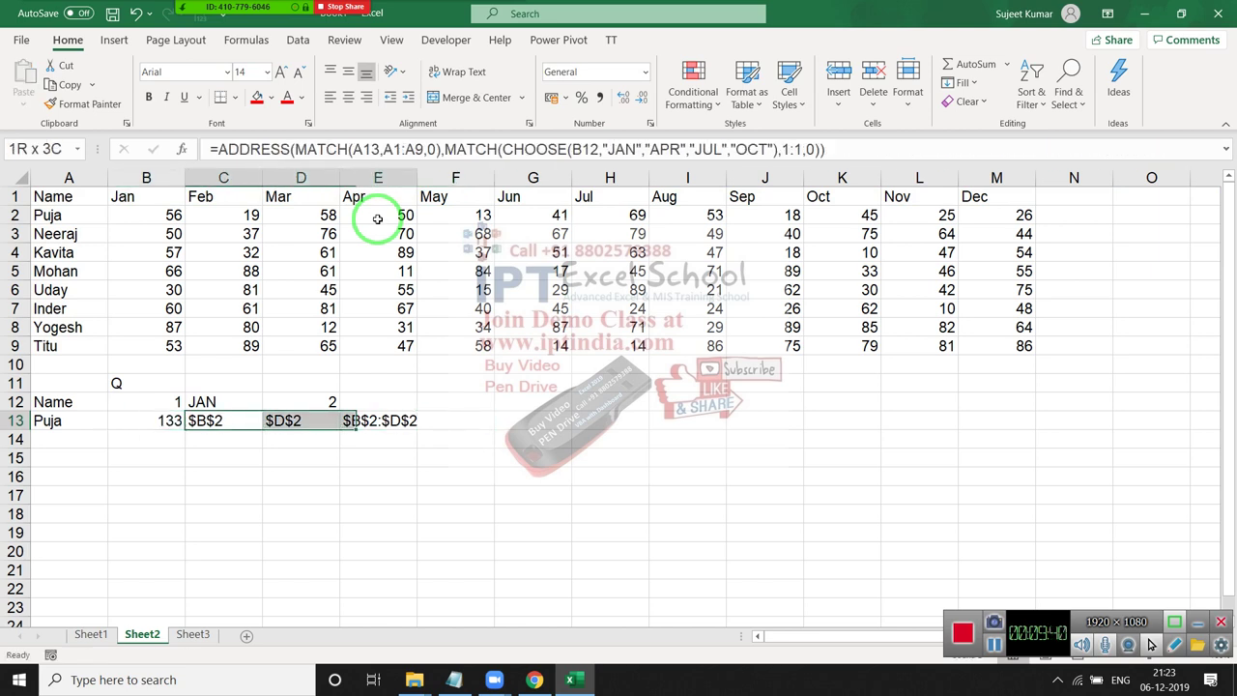
key(shift+Right)
key(shift+Up)
key(Delete)
Step: Enter Inder as the name in A13 and confirm B13 now shows 202
key(Up)
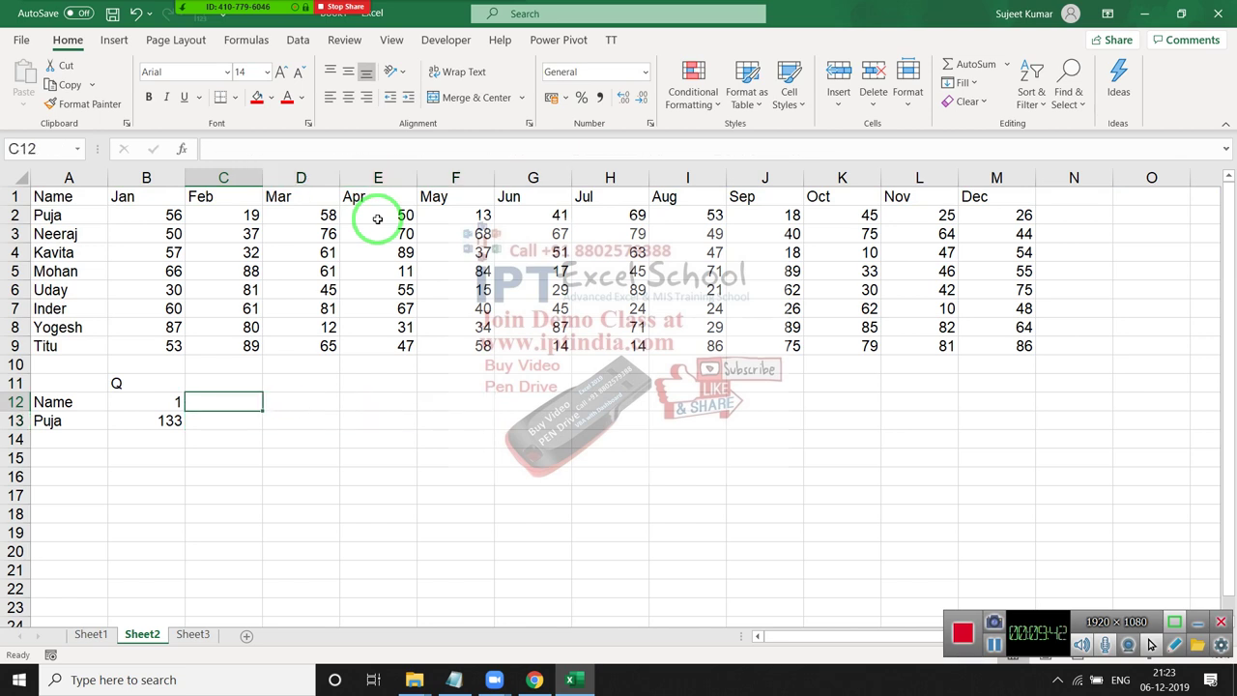
key(Left)
key(Down)
key(Left)
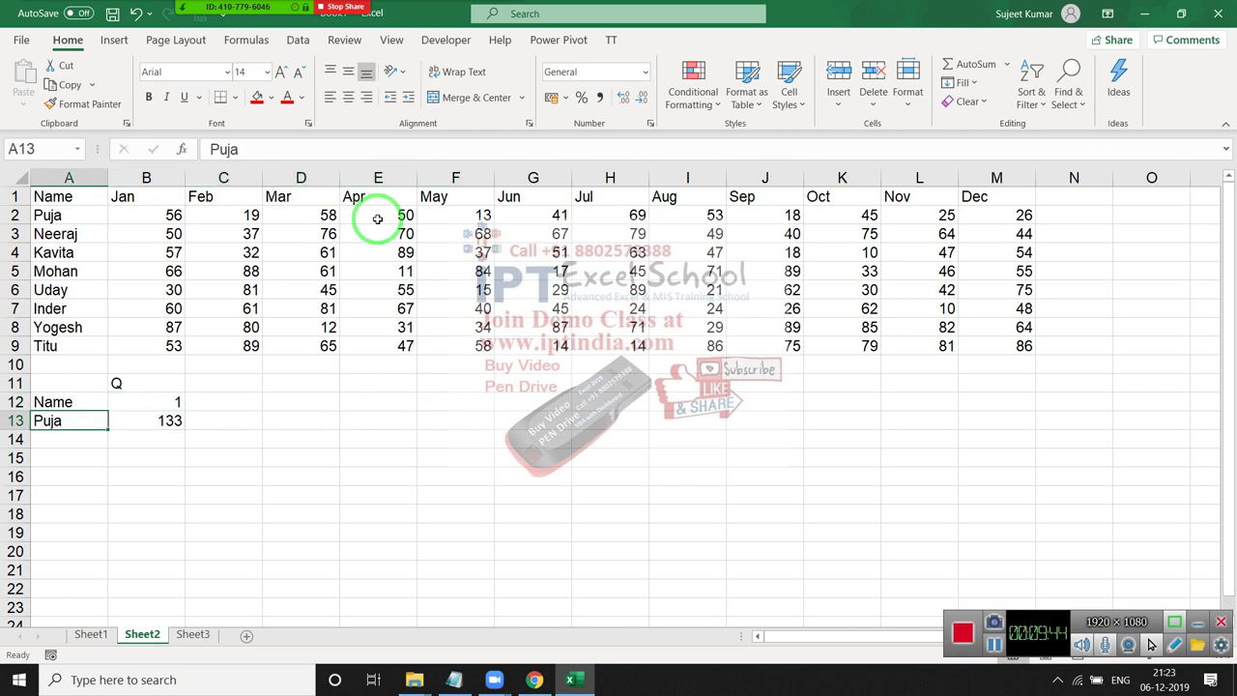
key(BackSpace)
text(Inder)
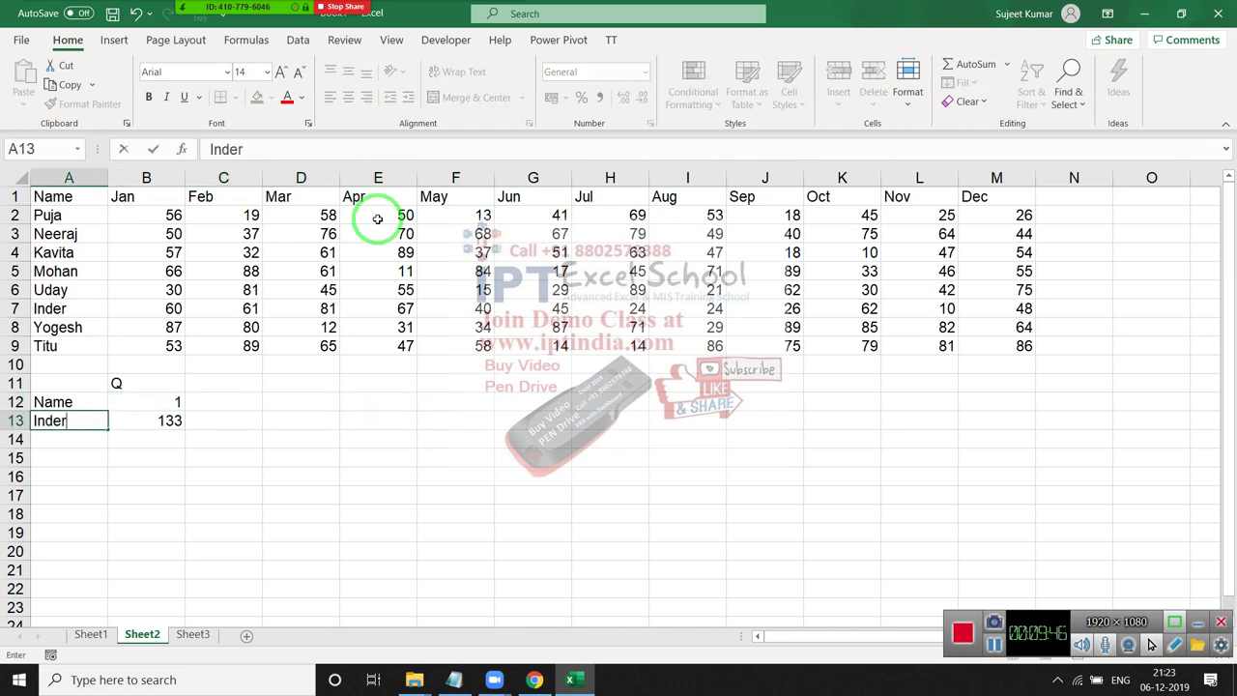
key(Return)
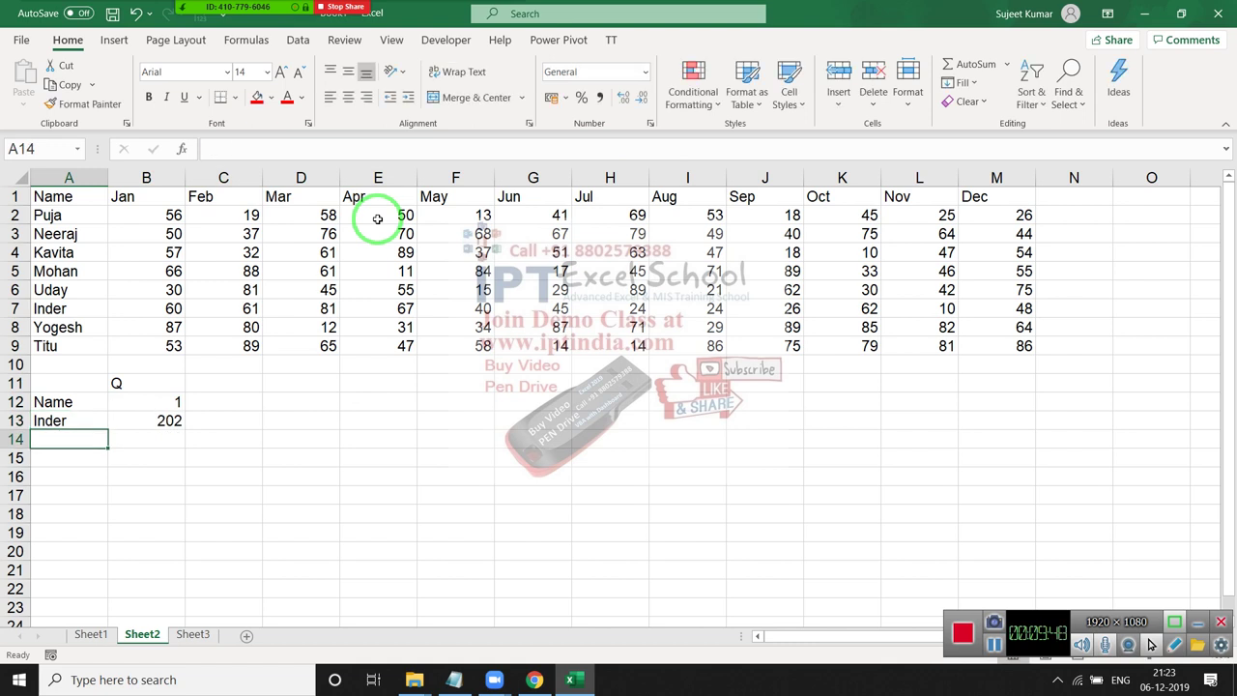
key(Up)
key(Right)
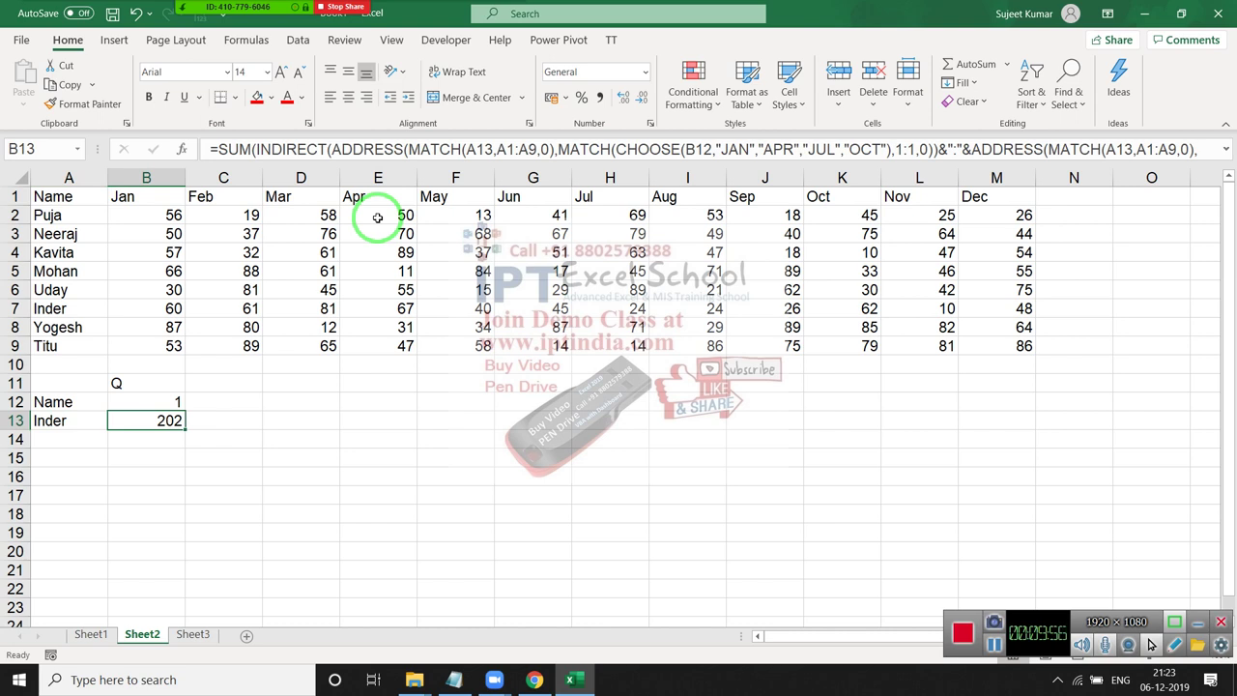
click(93, 635)
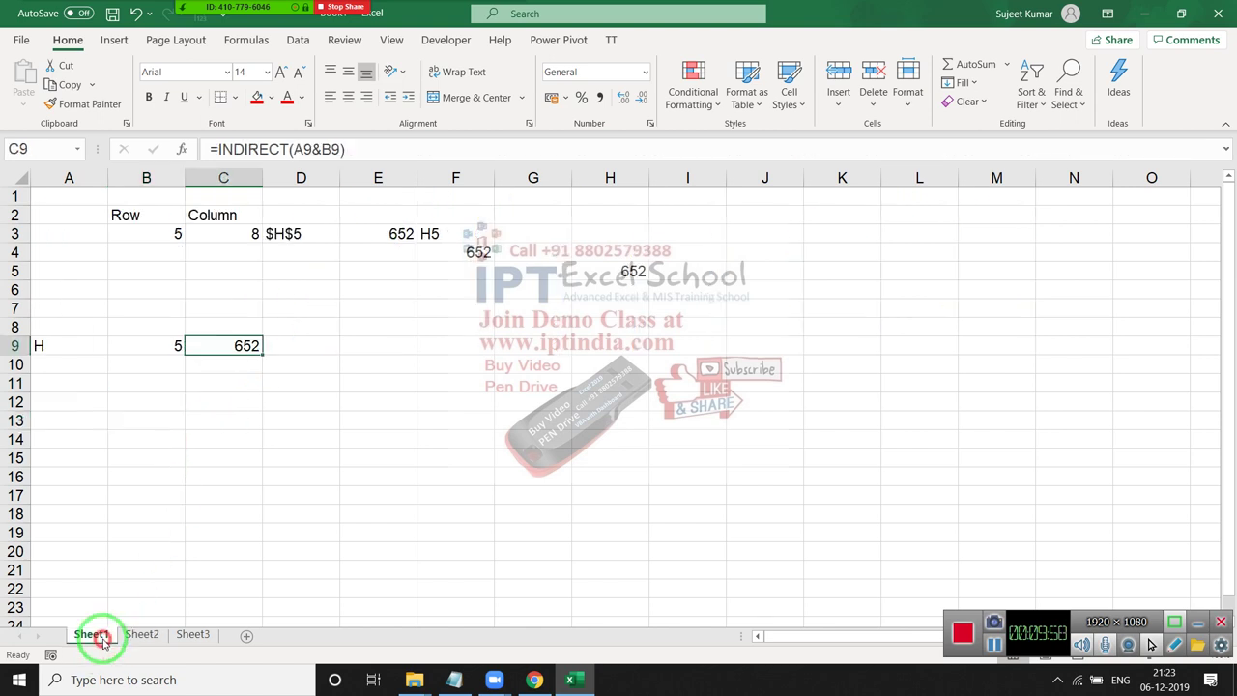
click(321, 329)
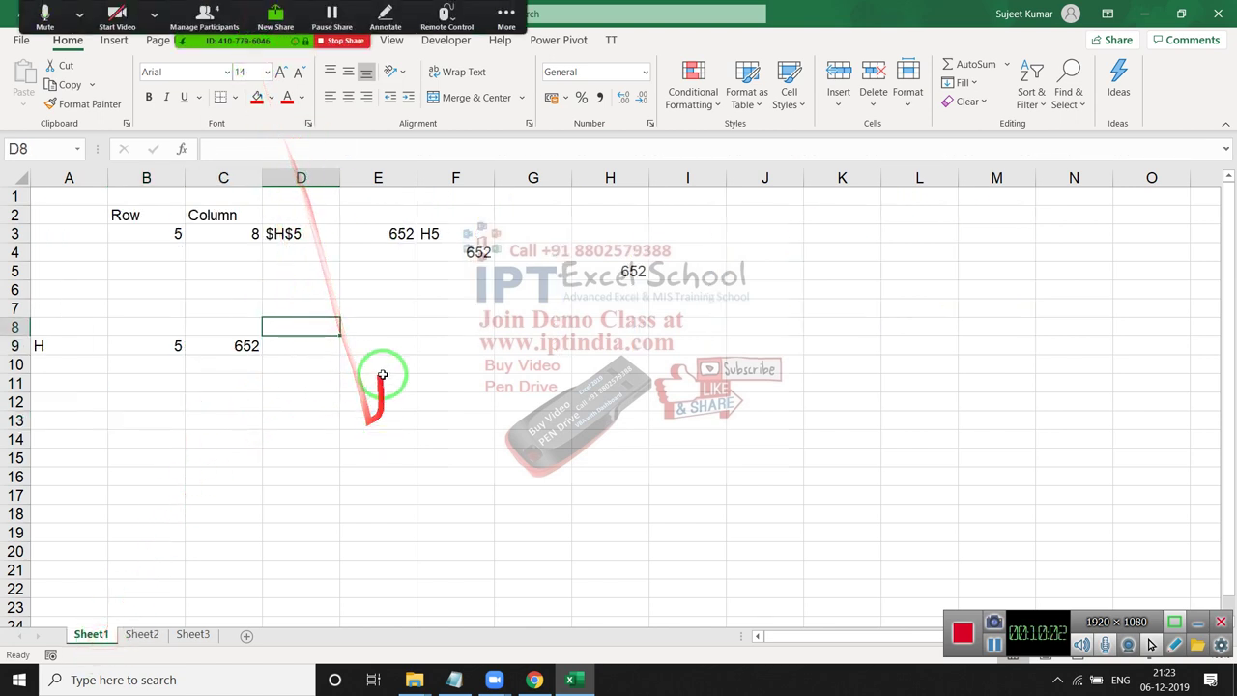
click(363, 327)
click(304, 378)
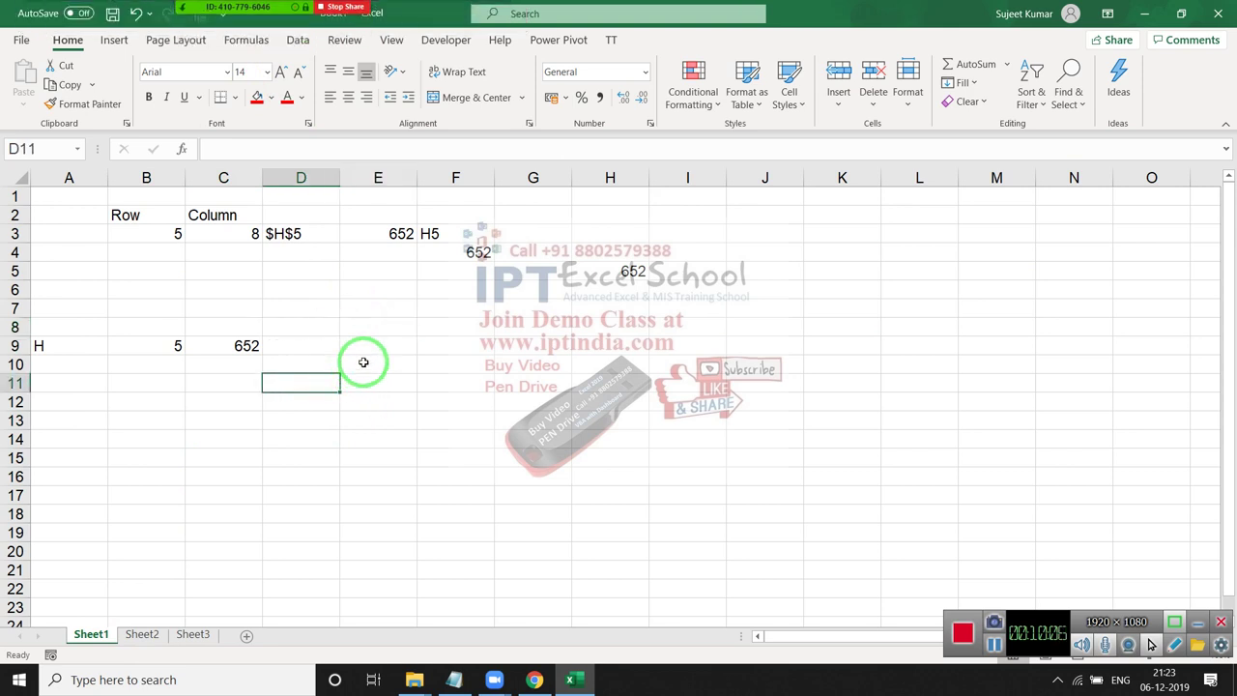
text(www.google.co)
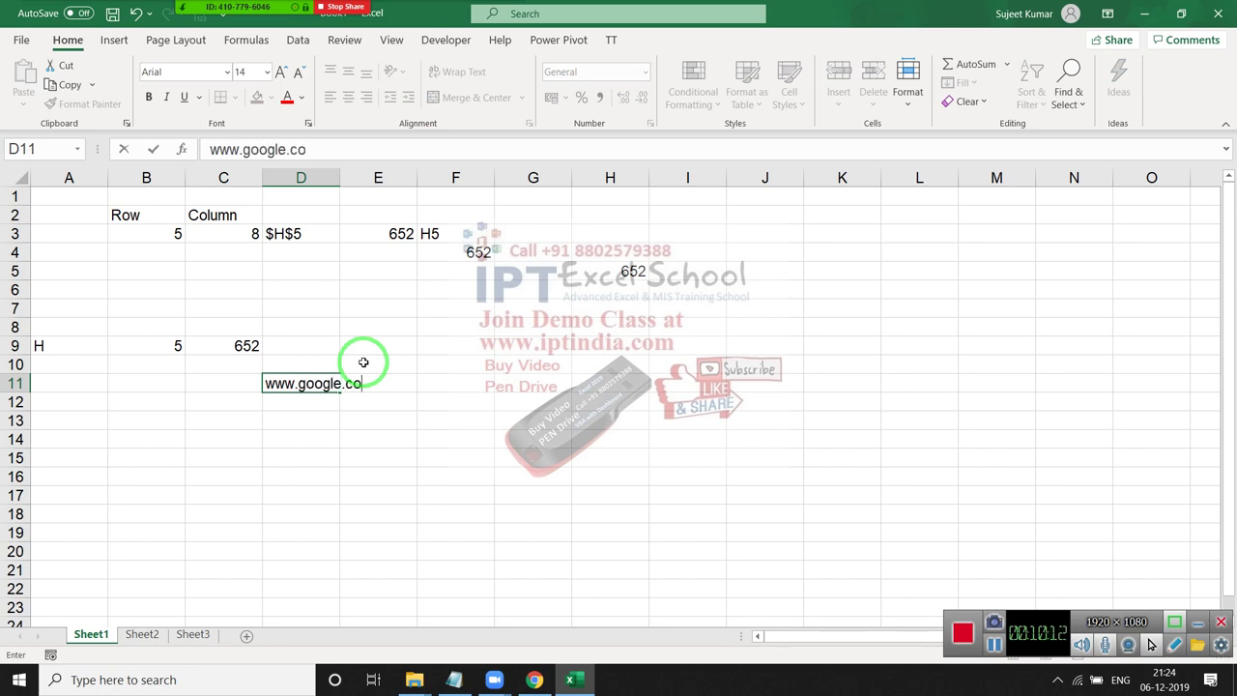
text(m)
key(Return)
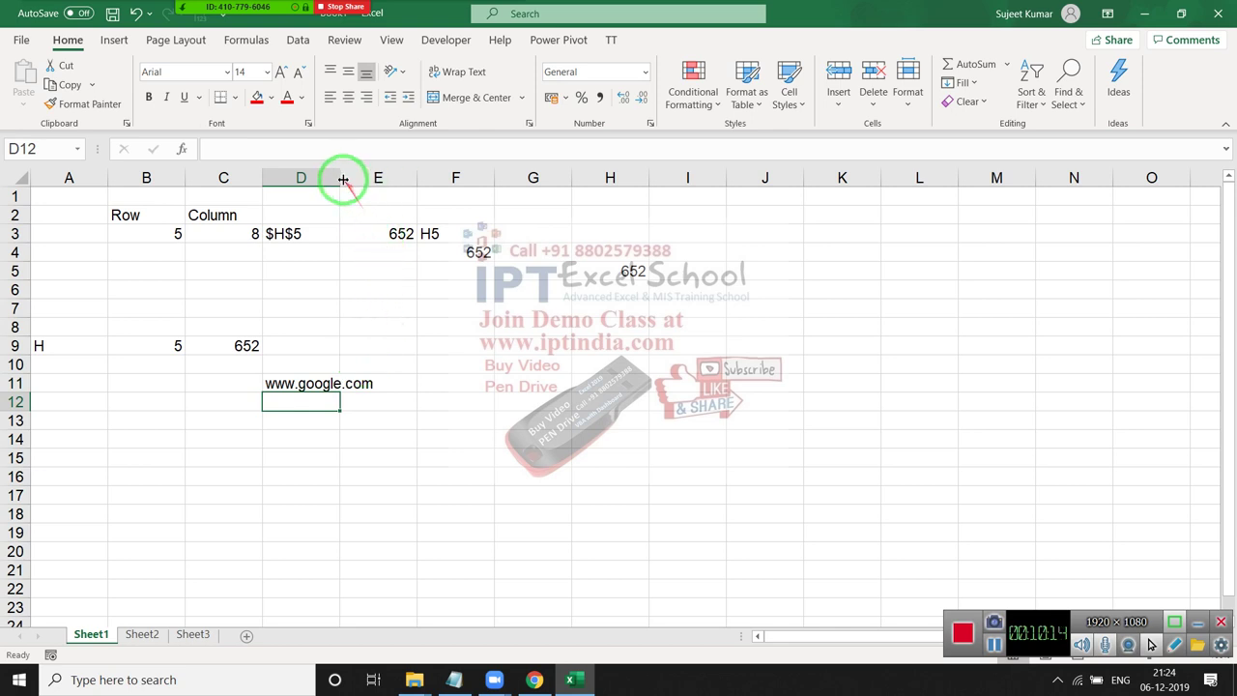
double_click(343, 179)
Step: Type the label Click in E11
click(423, 381)
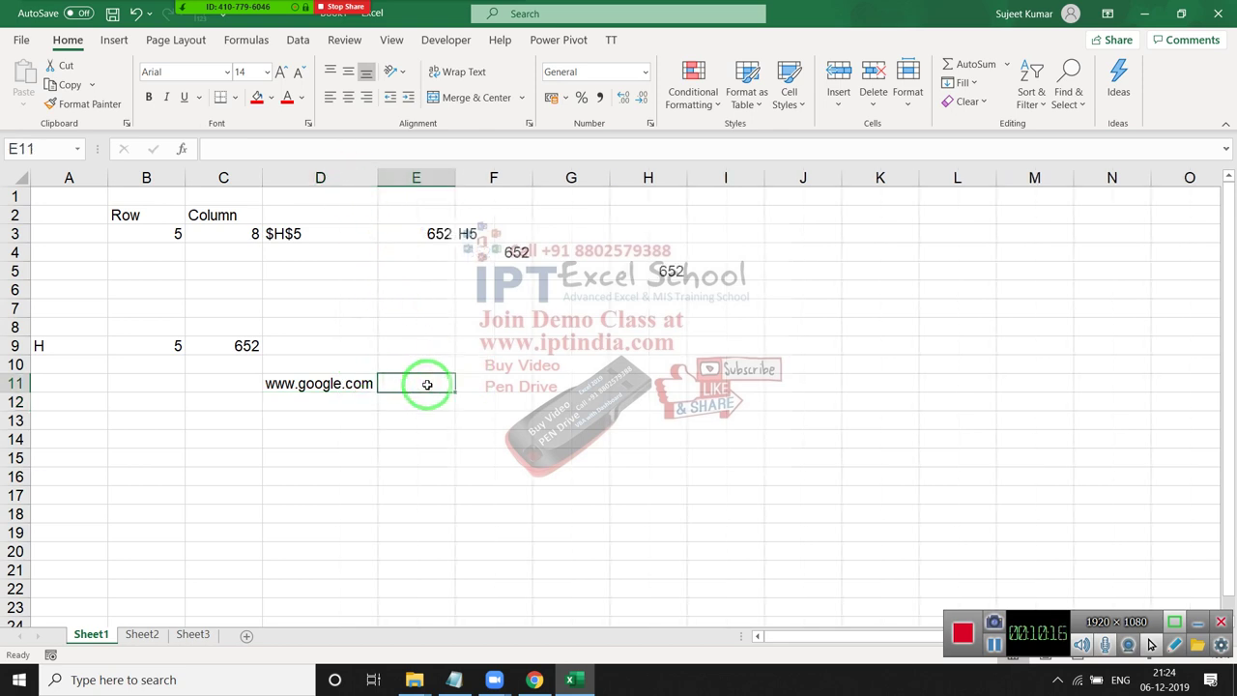
text(Click)
key(Return)
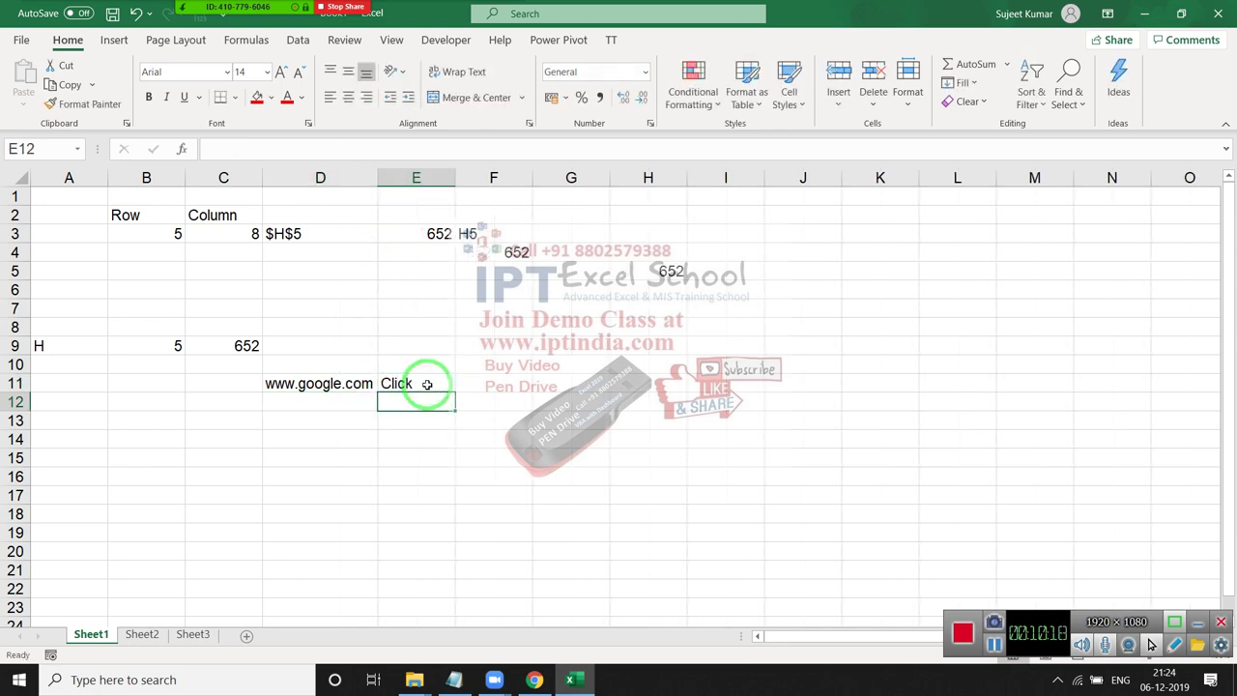
click(412, 385)
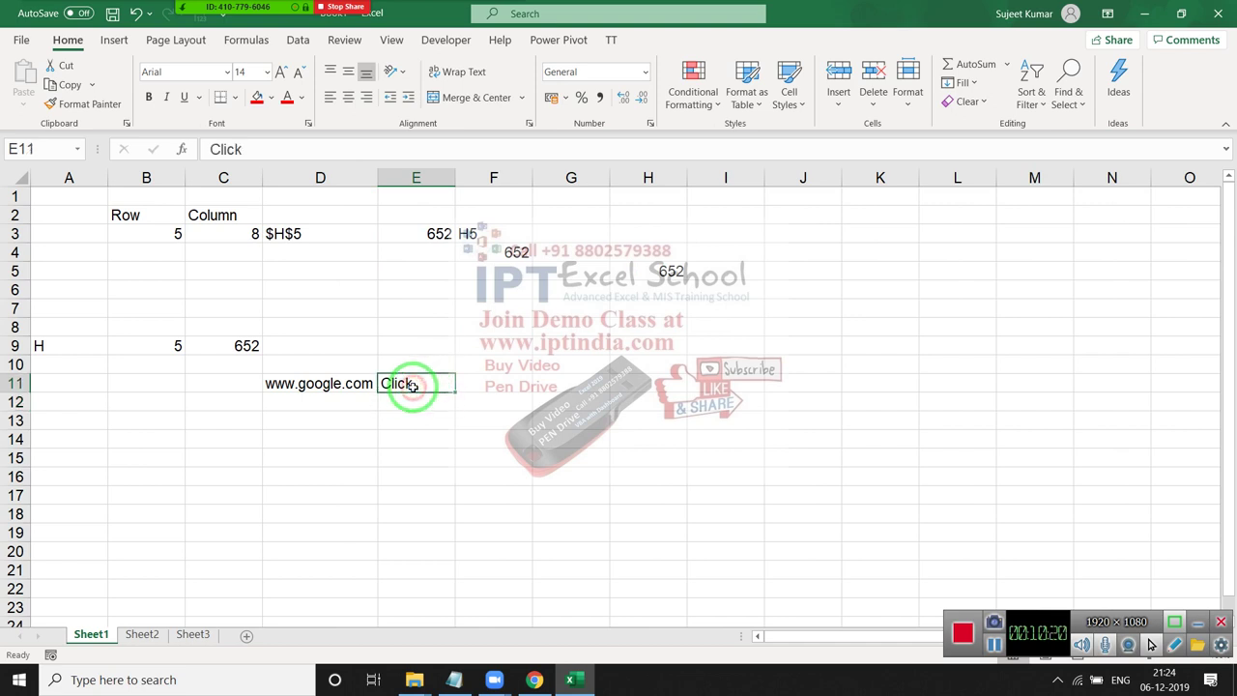
drag(353, 402, 350, 604)
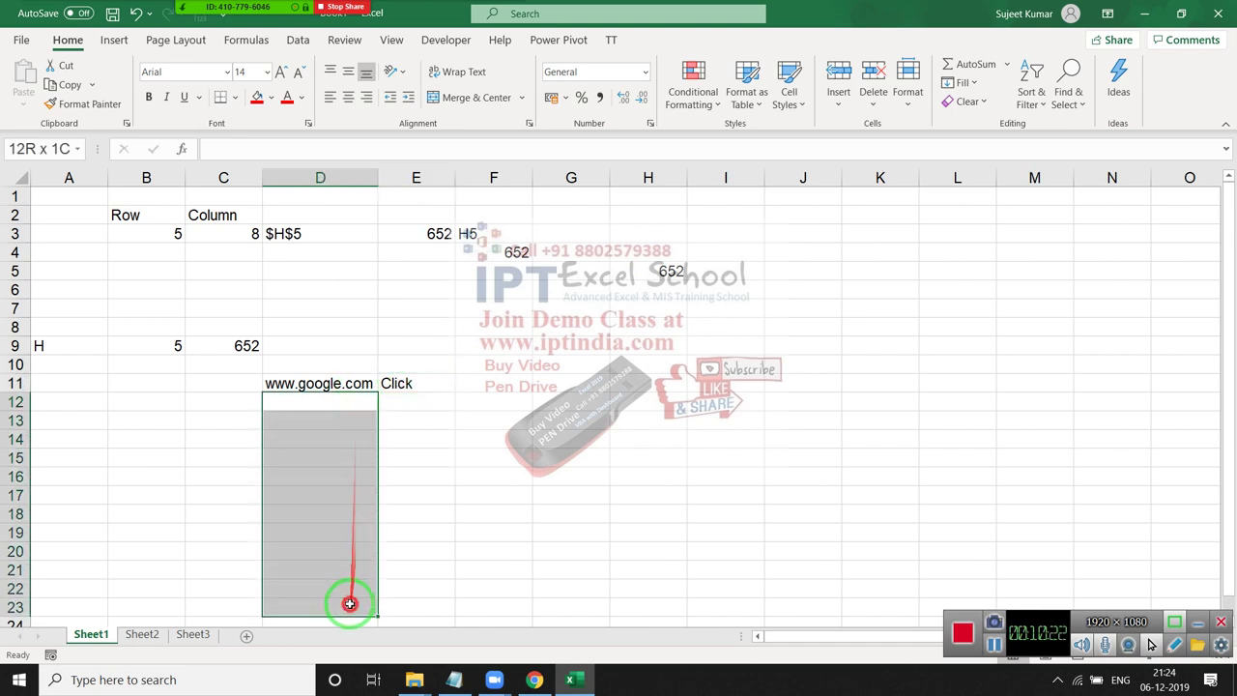
click(387, 384)
right_click(386, 384)
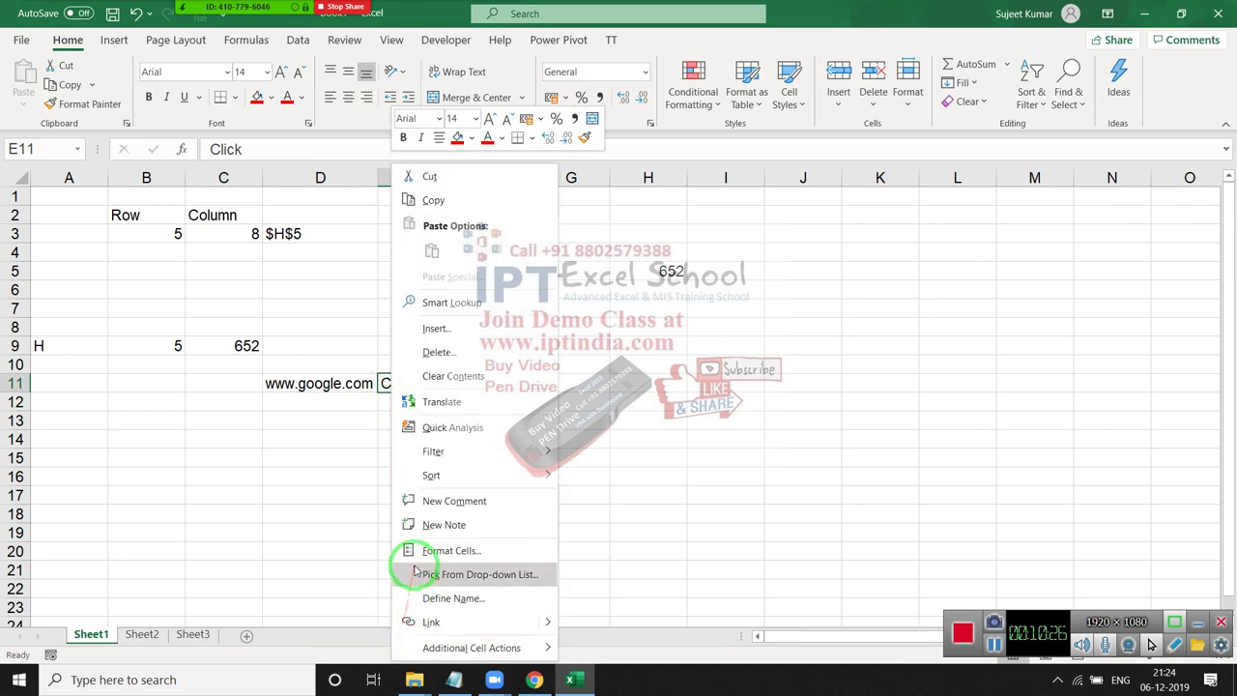
click(408, 624)
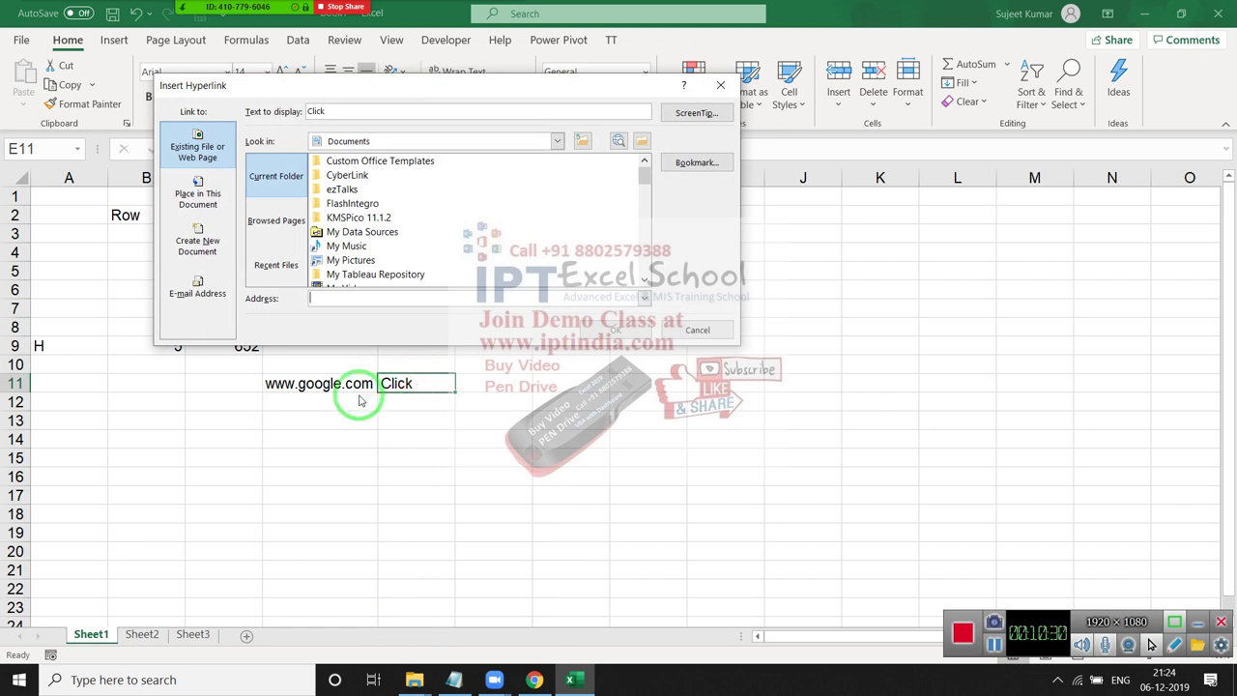
key(Escape)
drag(365, 413, 415, 585)
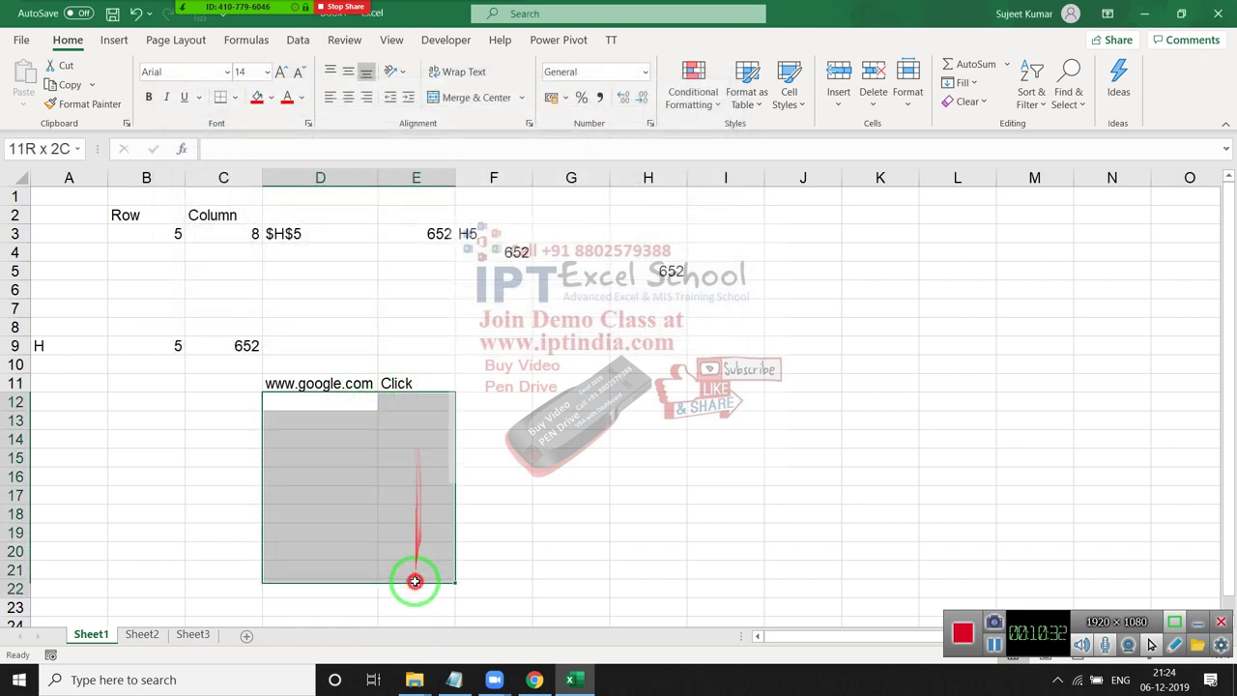
click(412, 383)
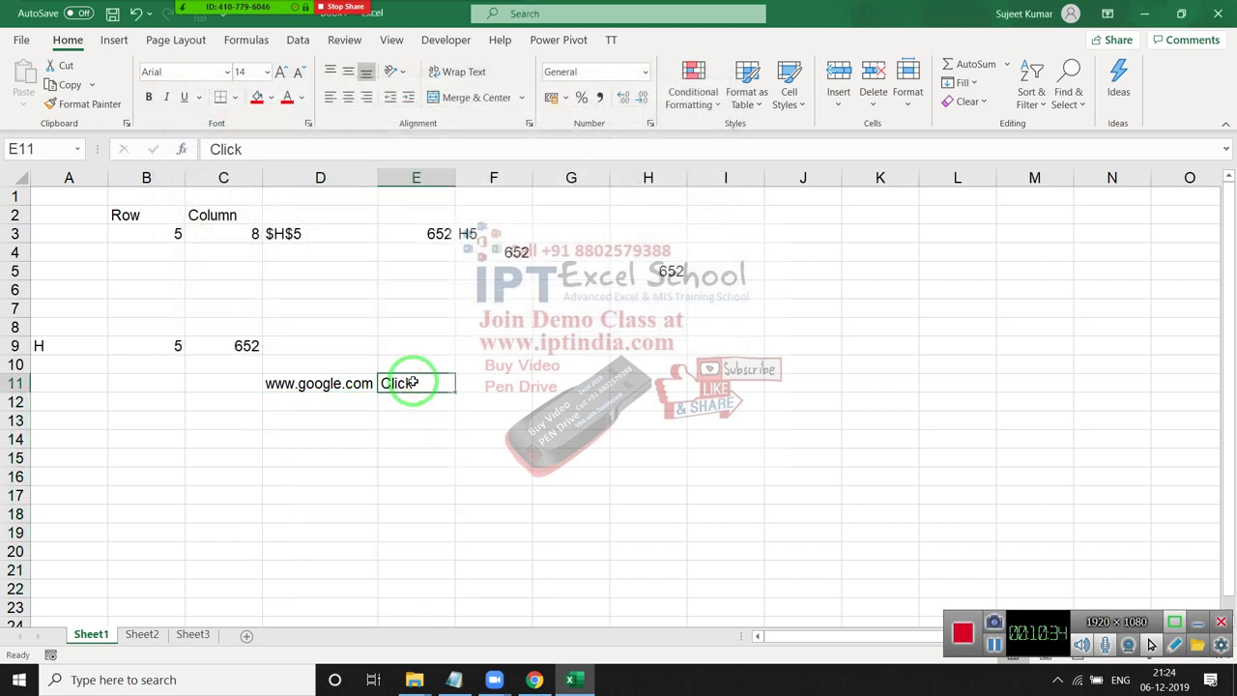
Step: Start a HYPERLINK formula in E11 that points at D11, dismissing the error prompt
text(=)
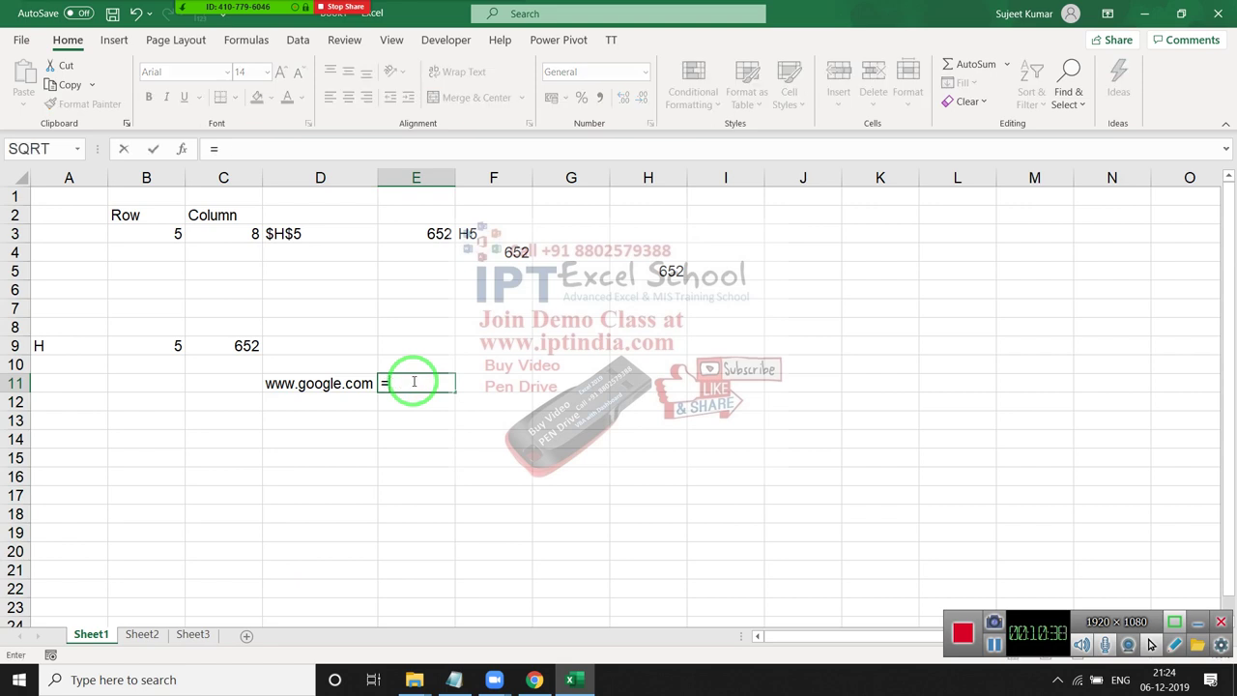
text(hy)
key(Tab)
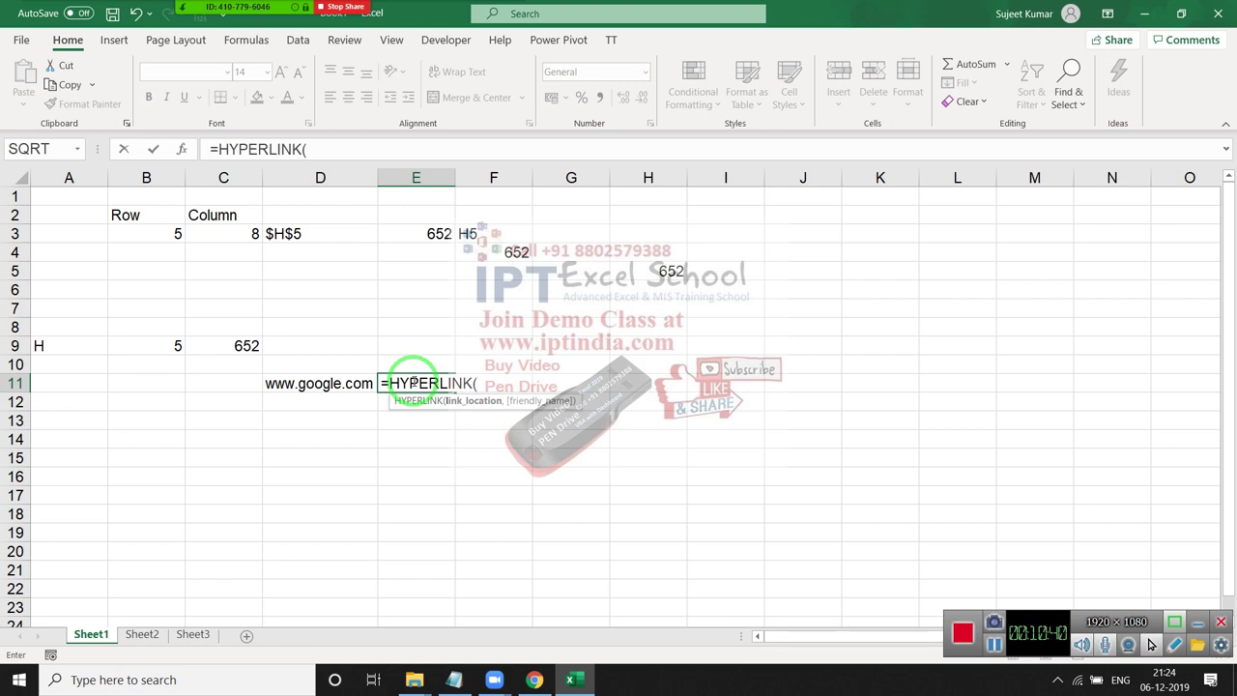
key(Left)
text(,)
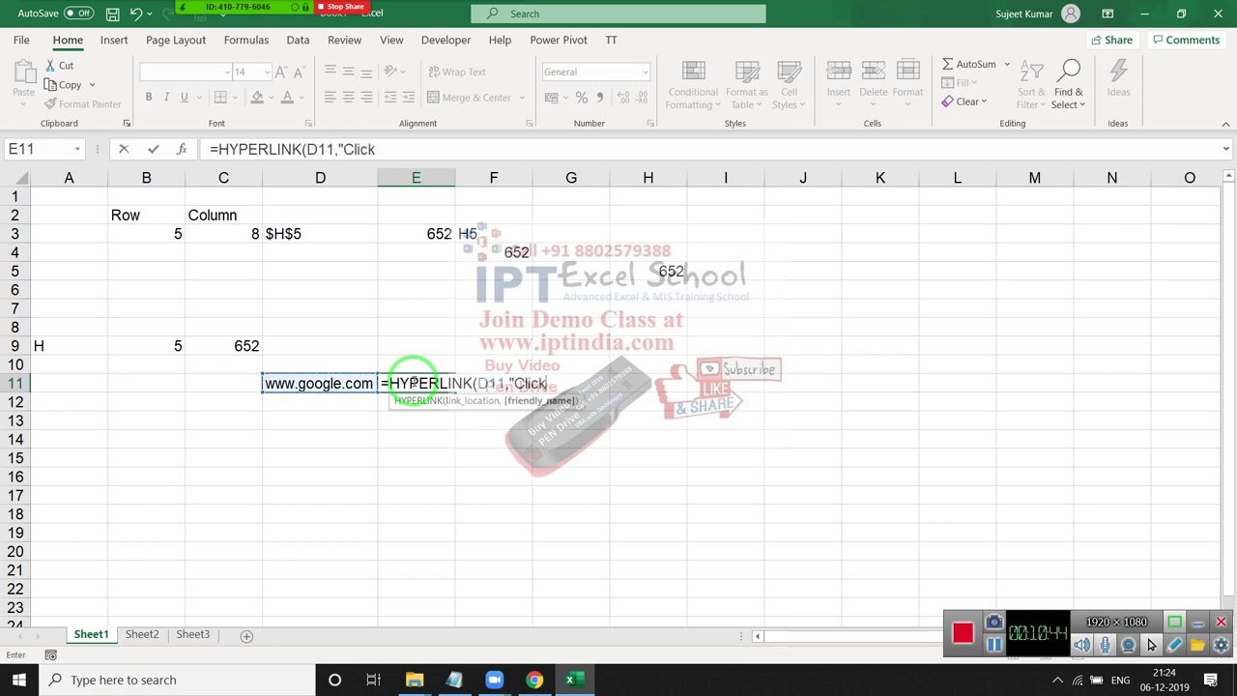
text(:)
key(Return)
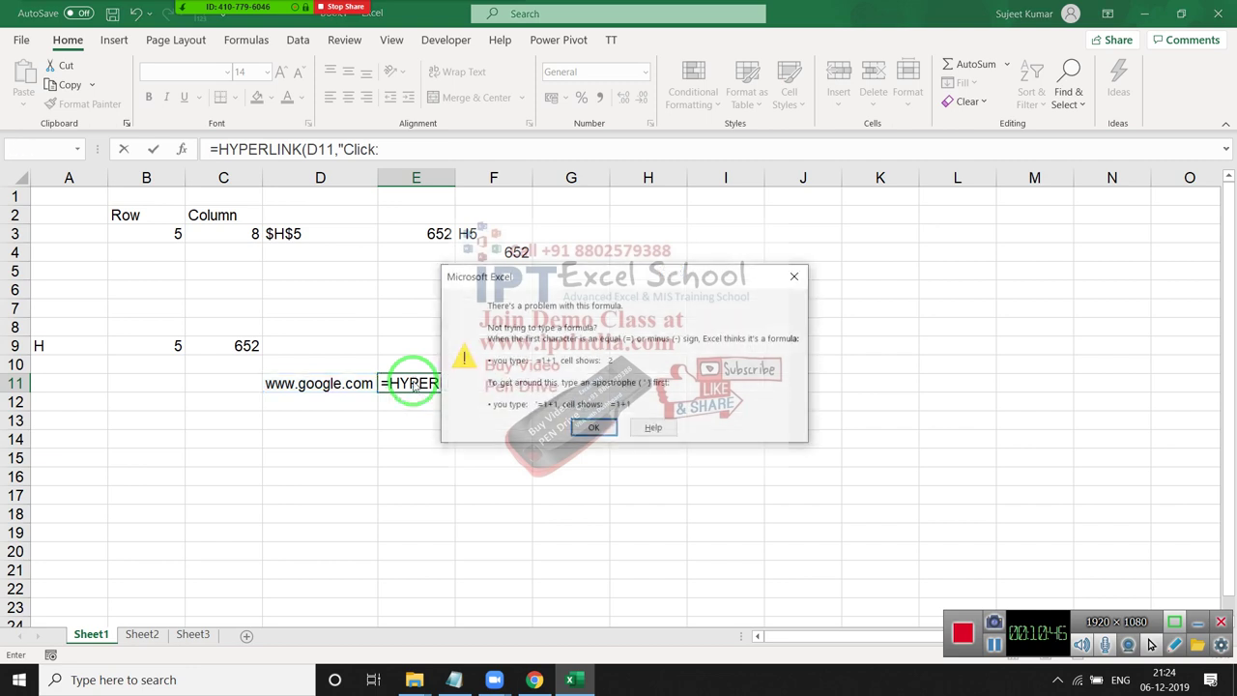
key(Return)
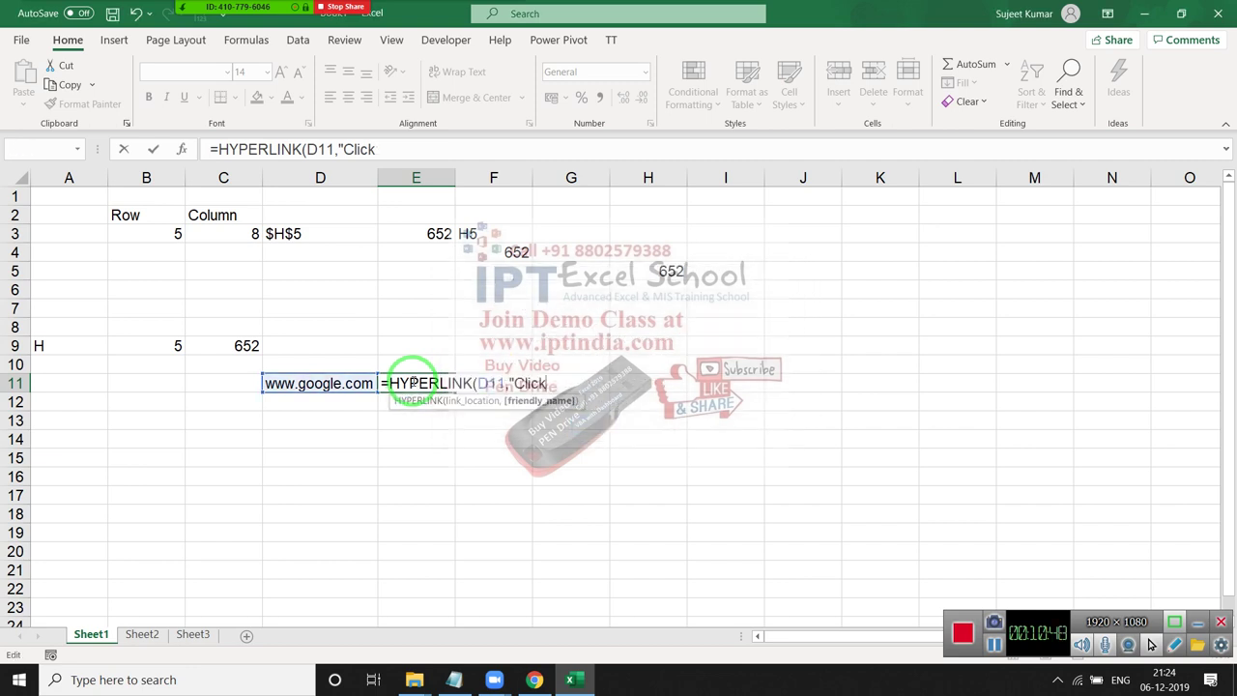
Step: Finish =HYPERLINK(D11,"Click") in E11 and reselect the Click link cell
text("))
key(Return)
key(Up)
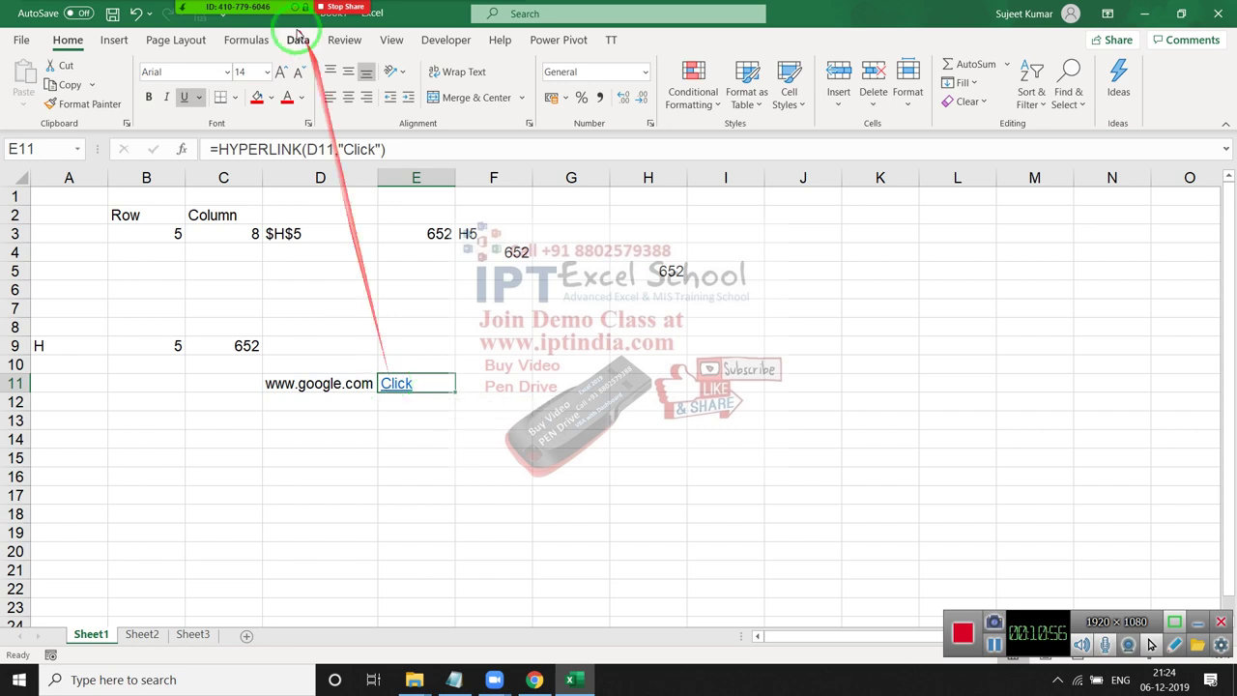
click(198, 13)
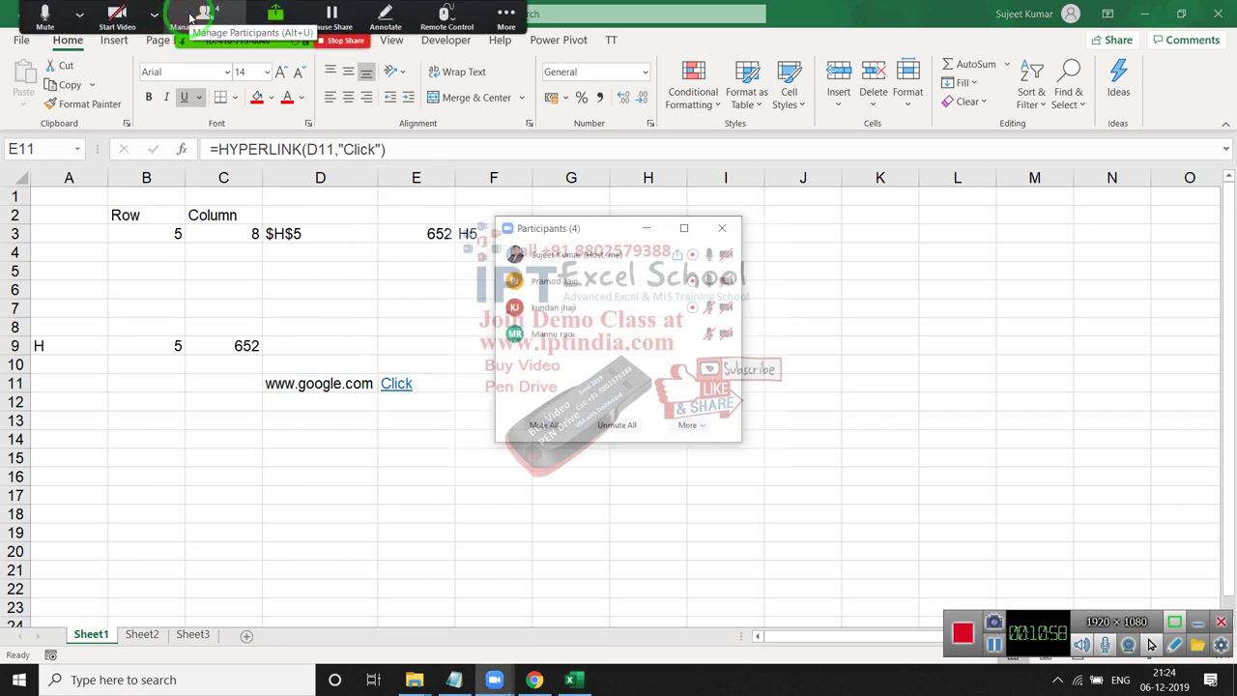
click(721, 228)
click(417, 393)
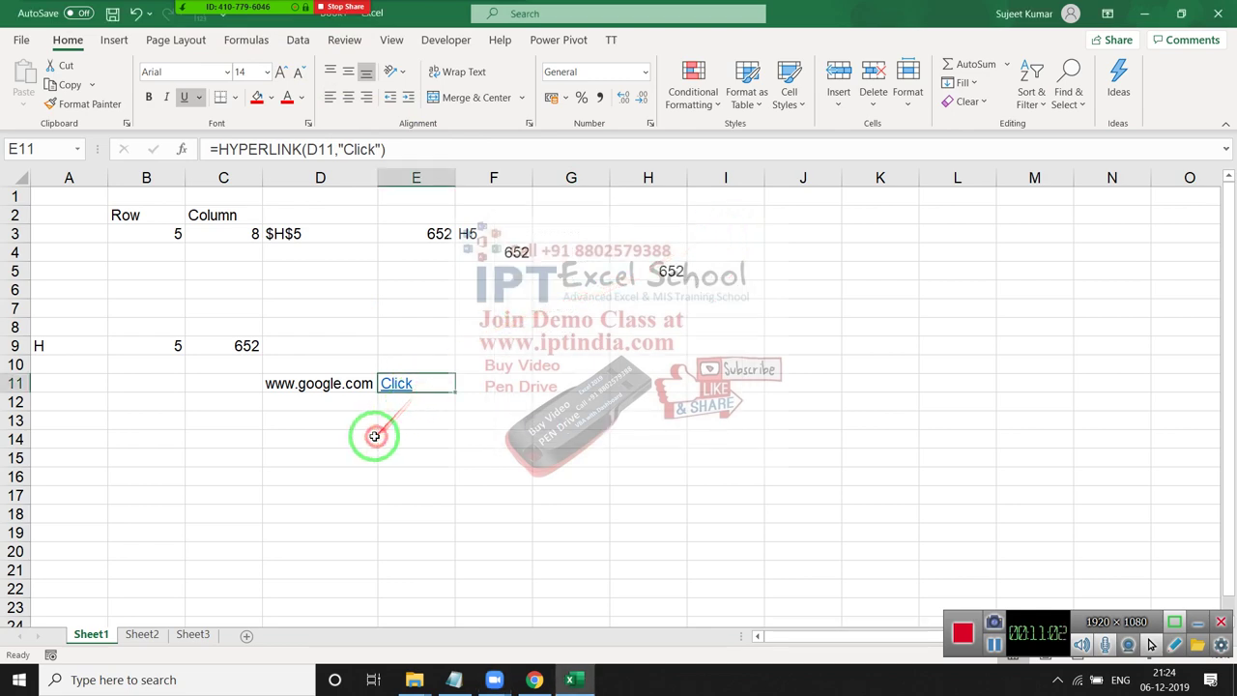
scroll(270, 577, down, 1)
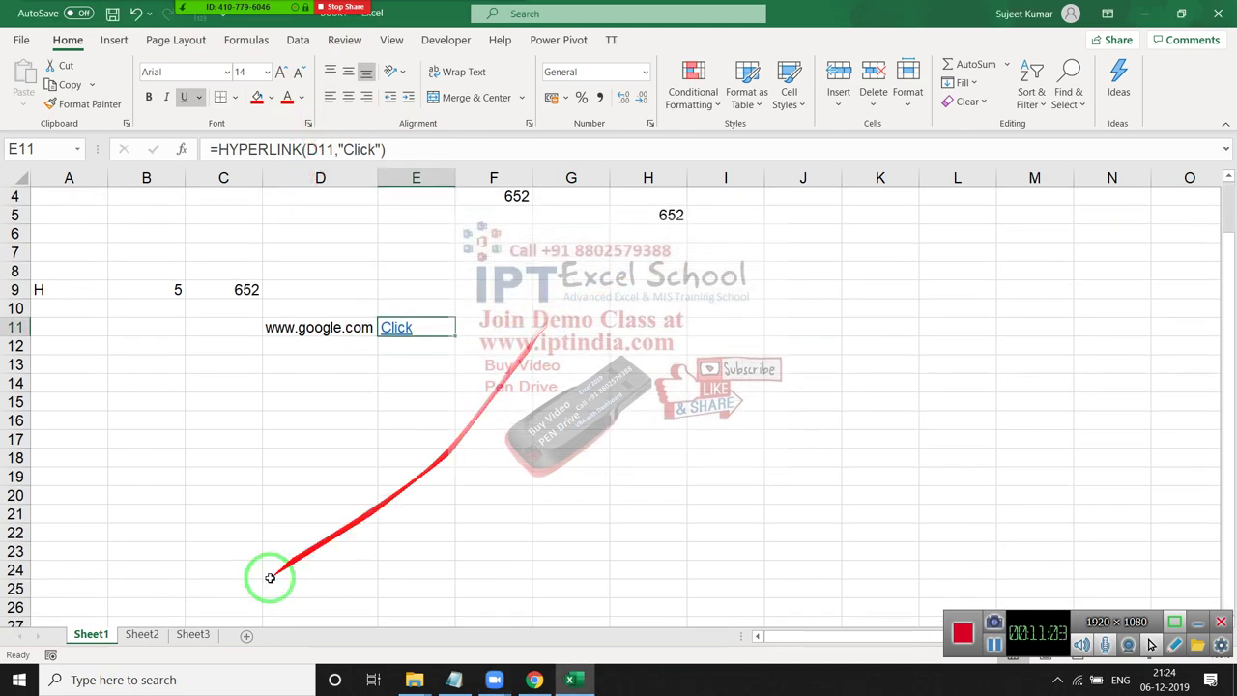
Step: On Sheet3, enter =ROW() in A2
click(189, 634)
key(Down)
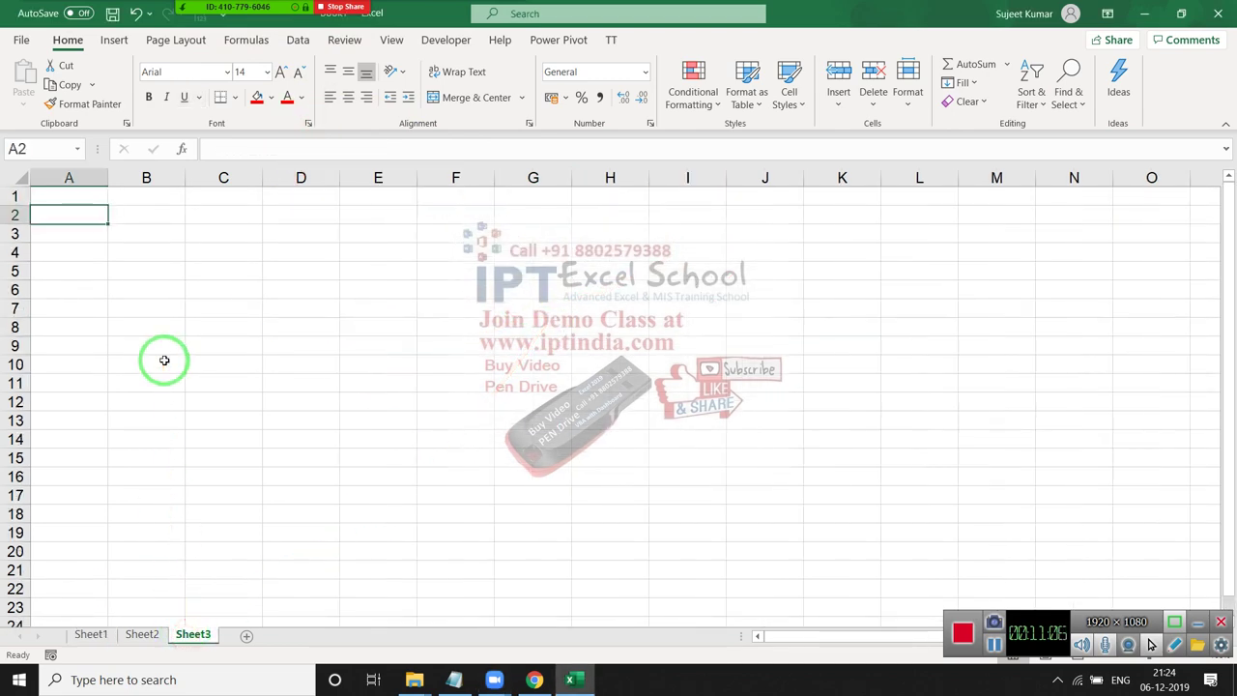
text(=row)
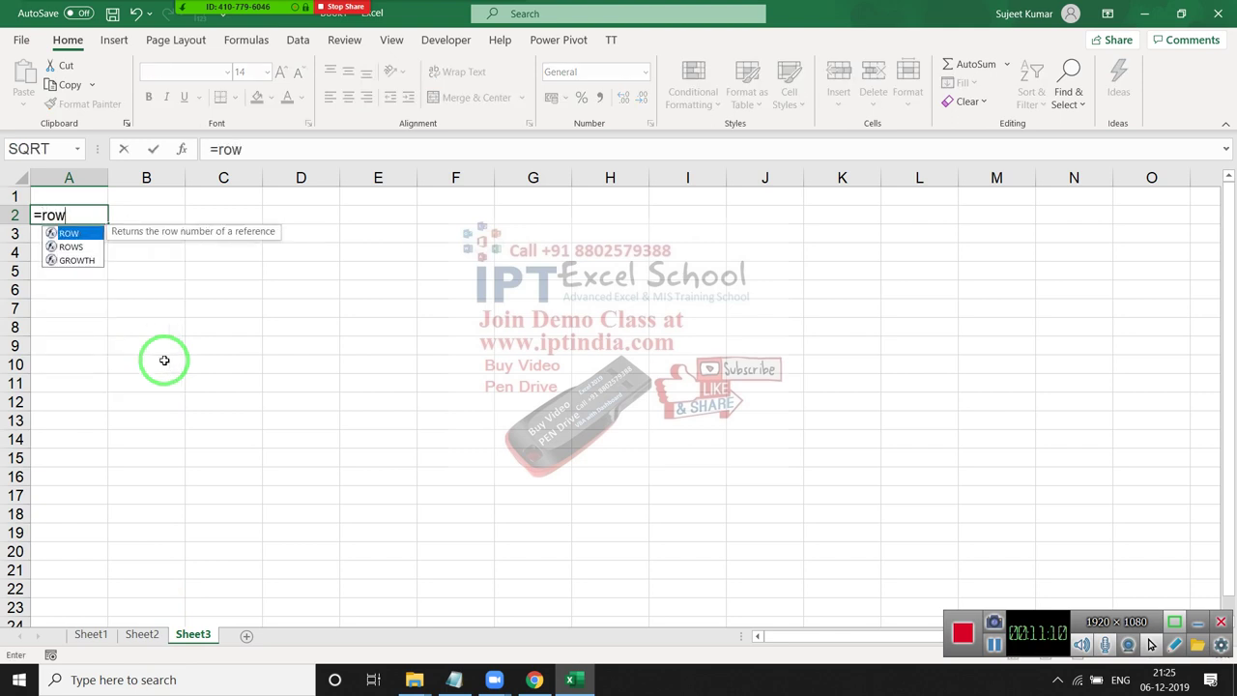
key(Tab)
text())
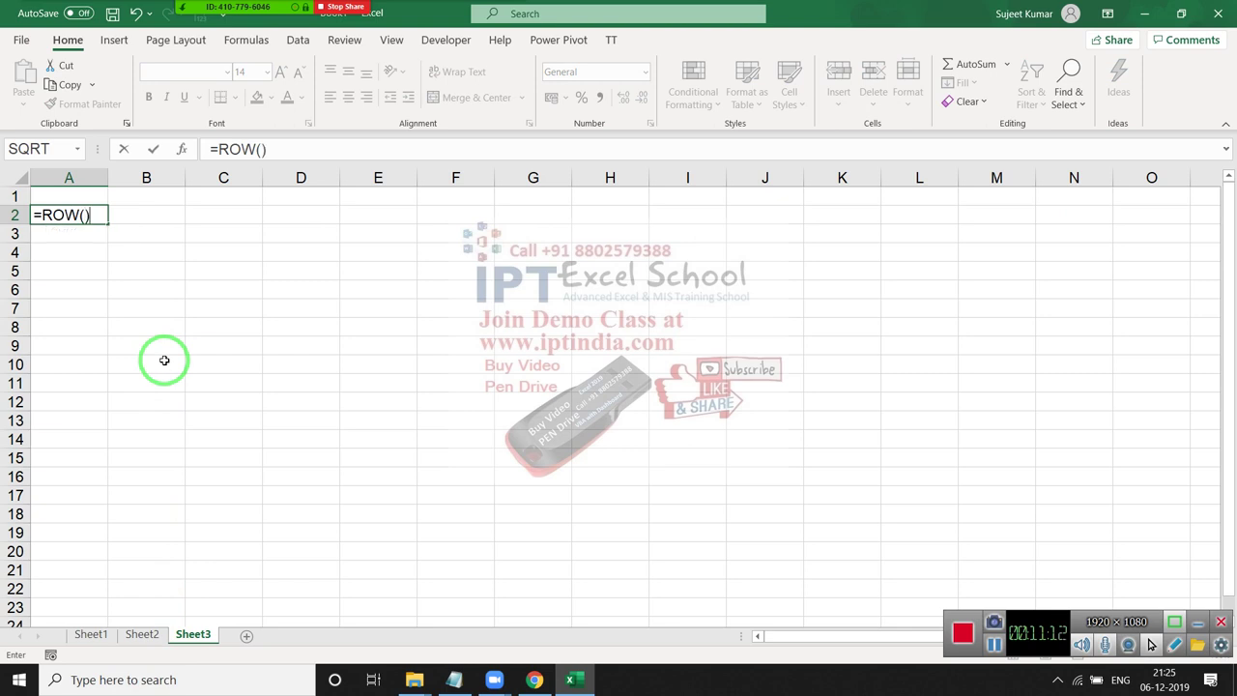
key(Return)
key(Up)
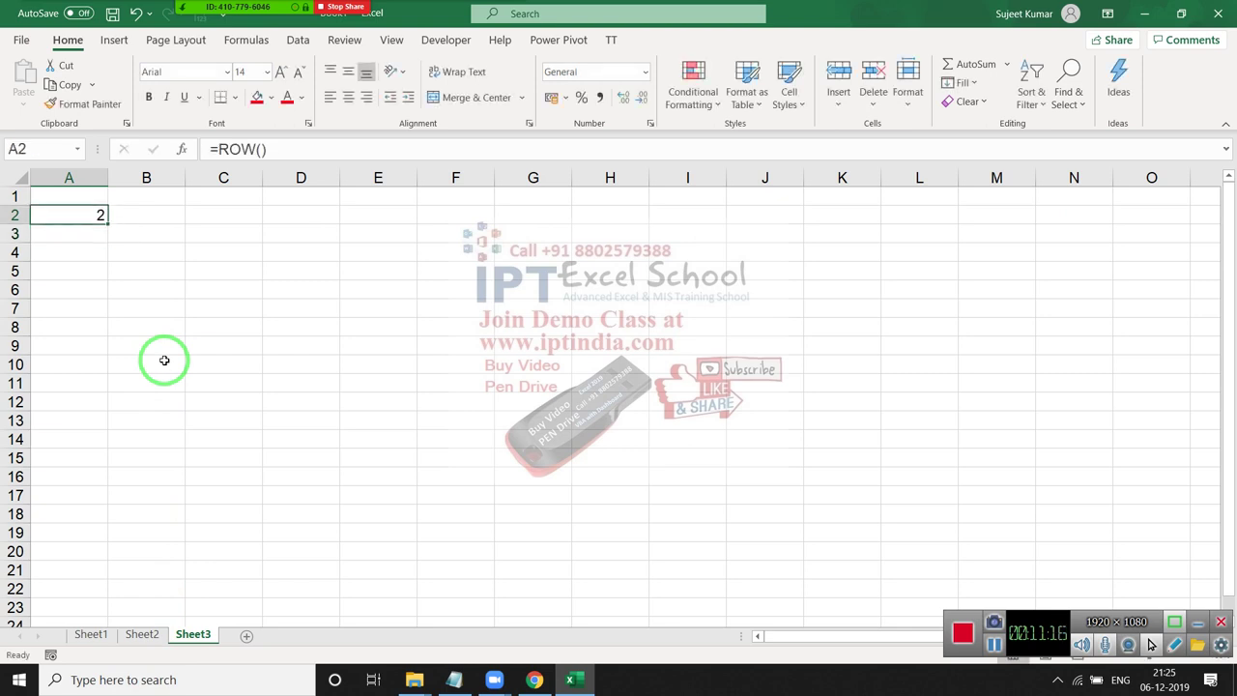
Step: Change the A2 formula to =ROW(D3)
click(258, 149)
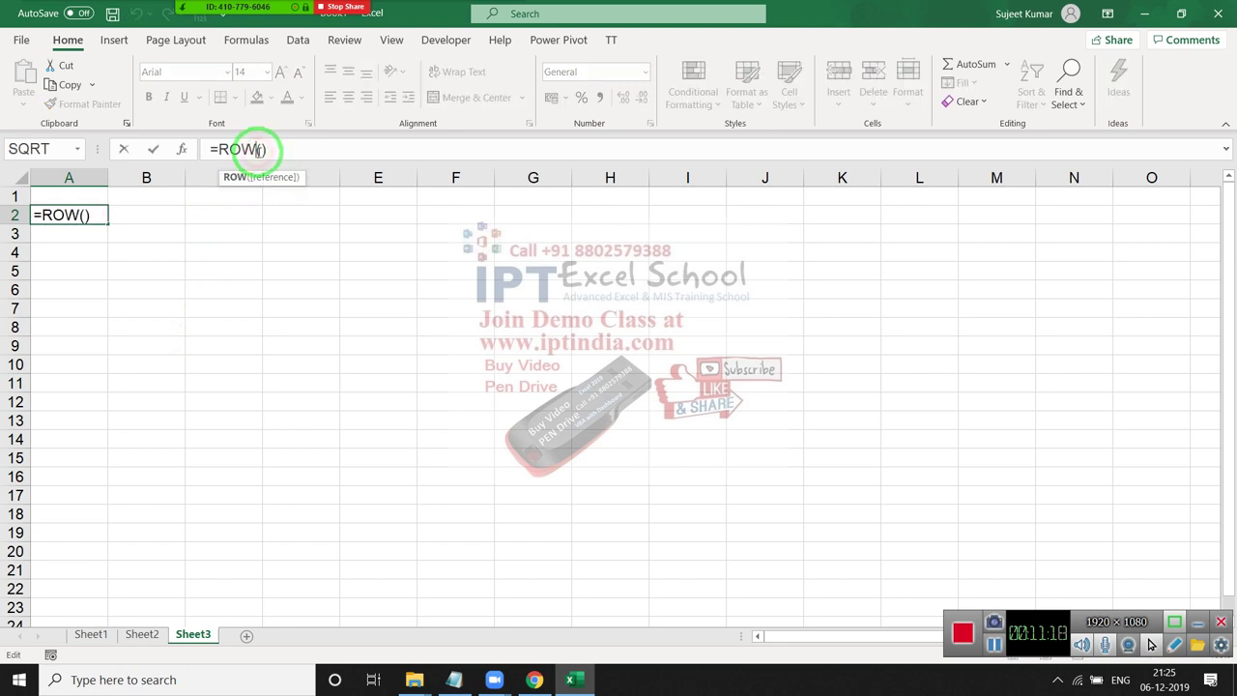
click(259, 150)
click(315, 237)
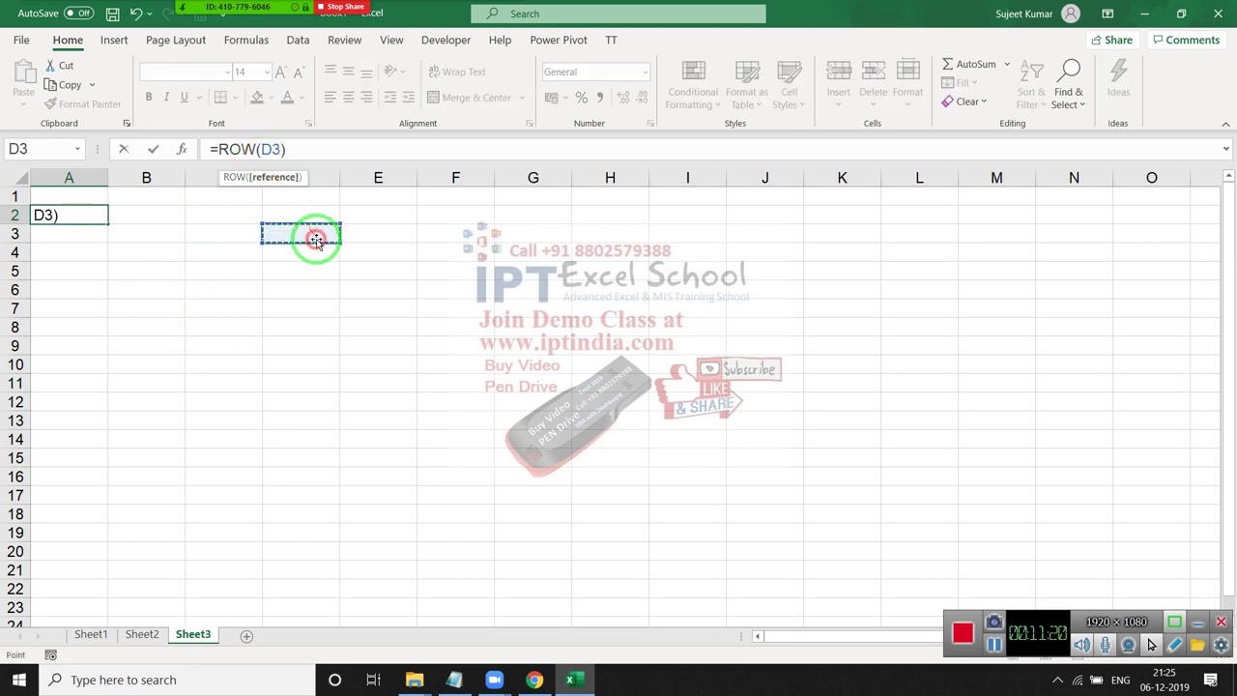
key(Return)
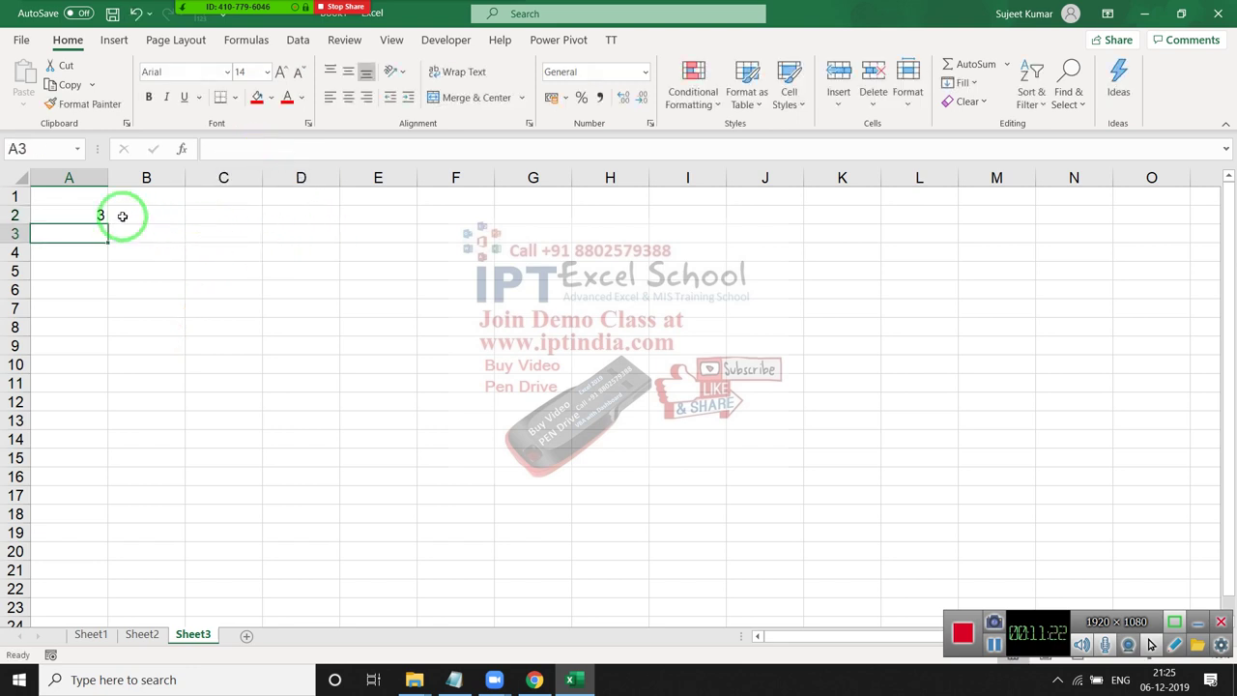
click(73, 213)
Step: Type 1 in A1 and 2 in A2
key(Up)
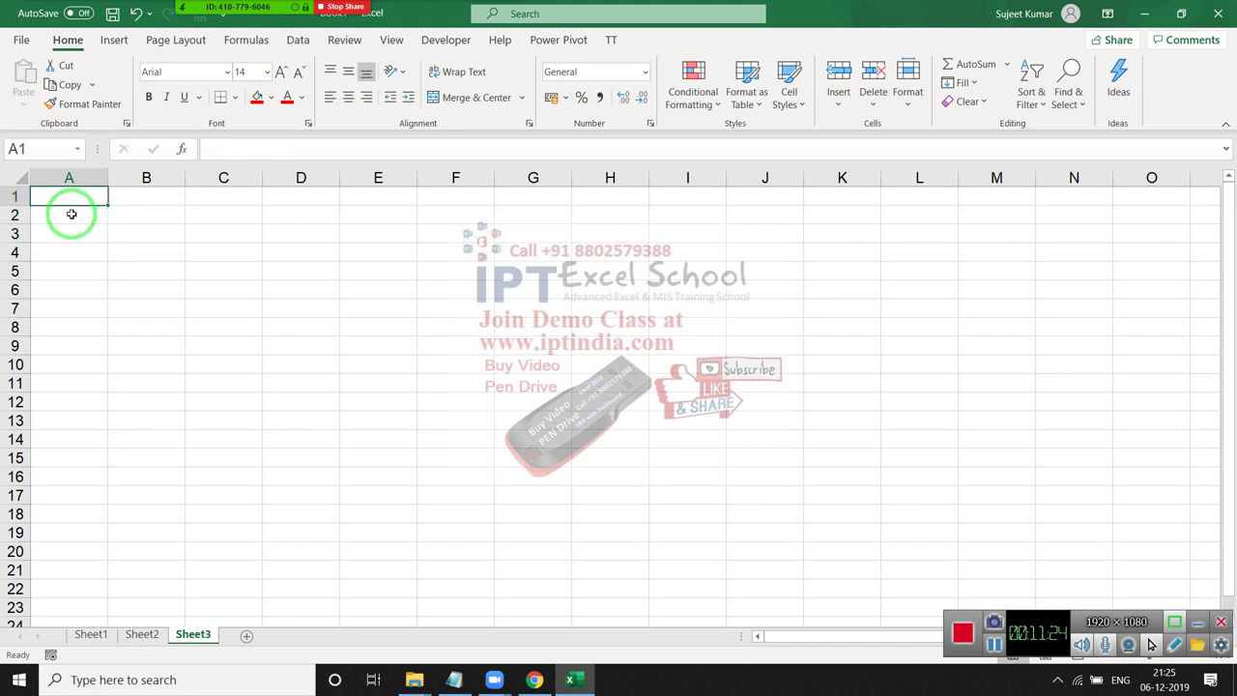
text(1)
key(Return)
text(2)
click(88, 248)
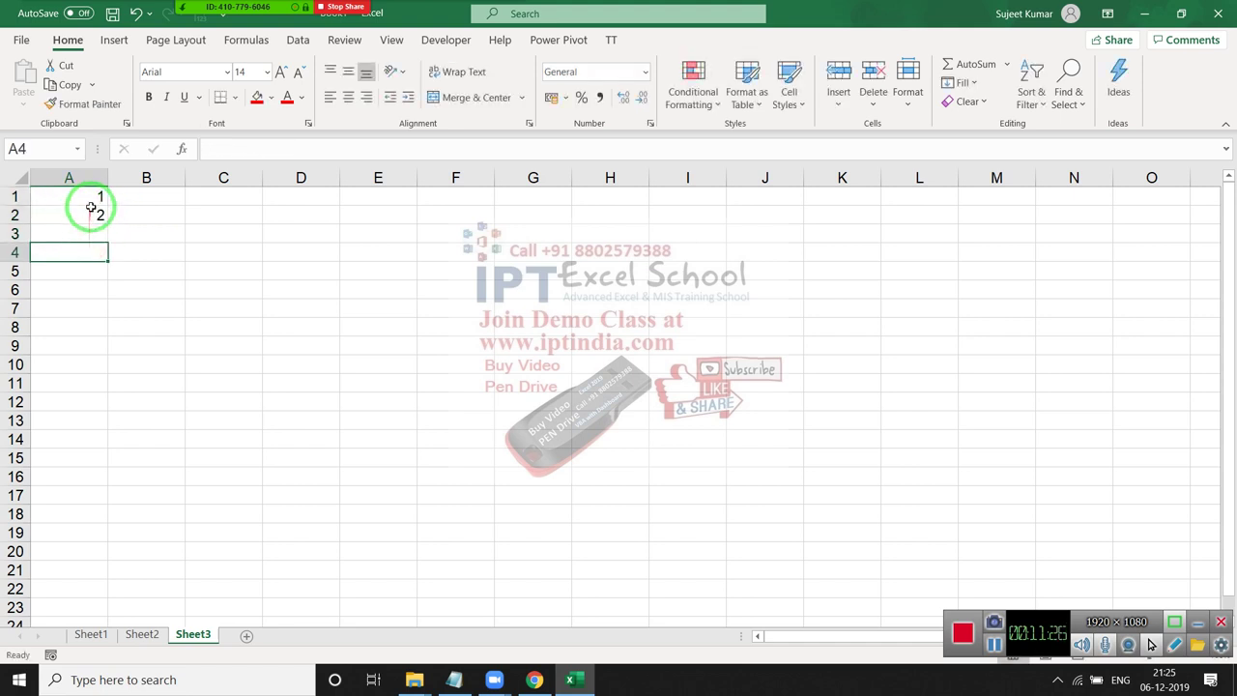
Step: Fill serials 1–16 down column A, then delete rows 5 to 9
drag(91, 199, 109, 483)
drag(15, 271, 13, 345)
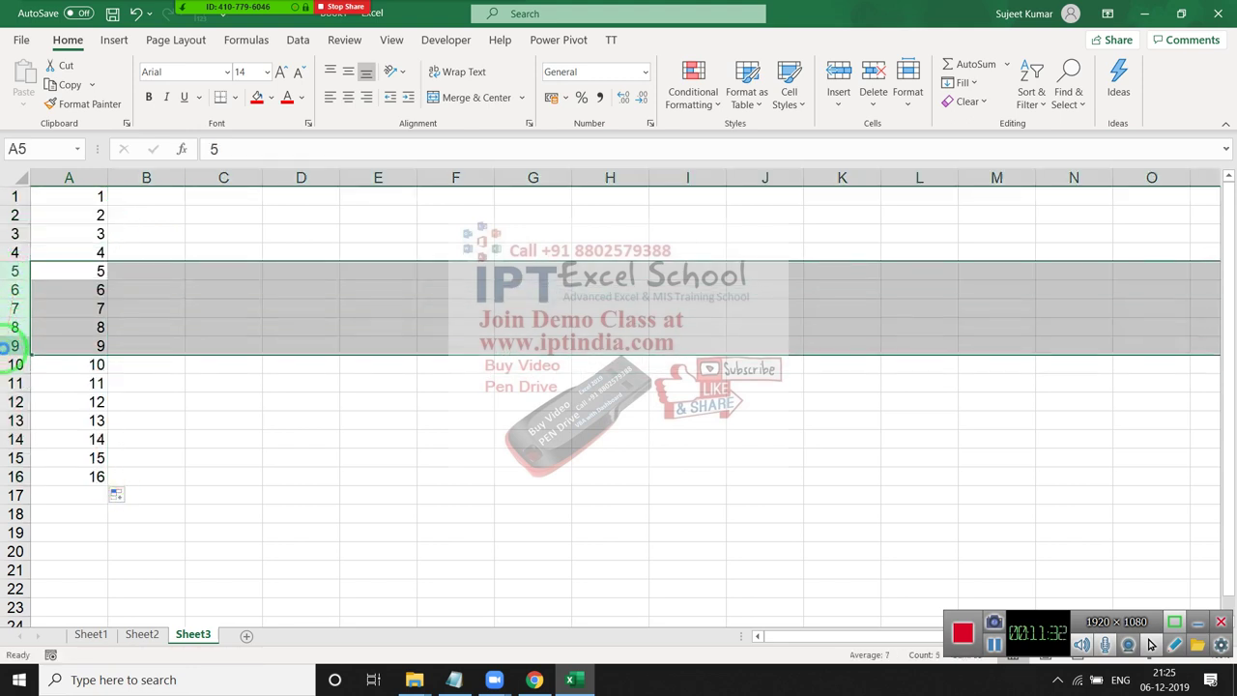
key(ctrl+minus)
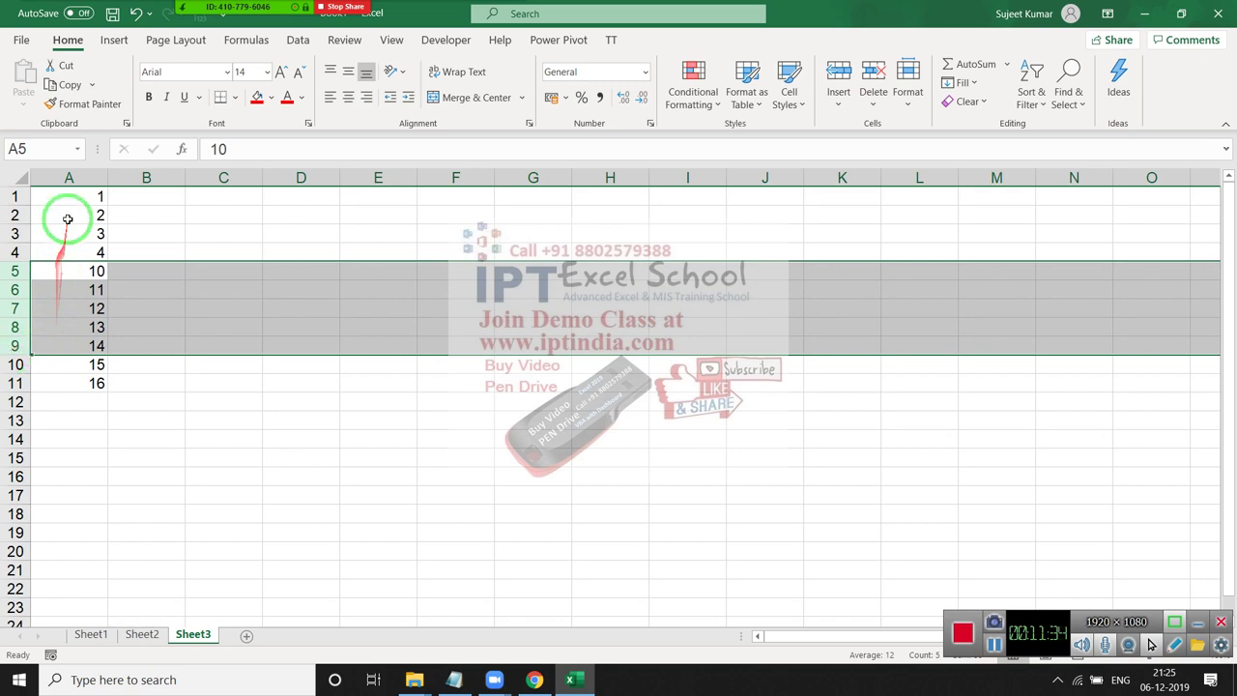
Step: Enter =ROW() in A1
click(70, 198)
text(=r)
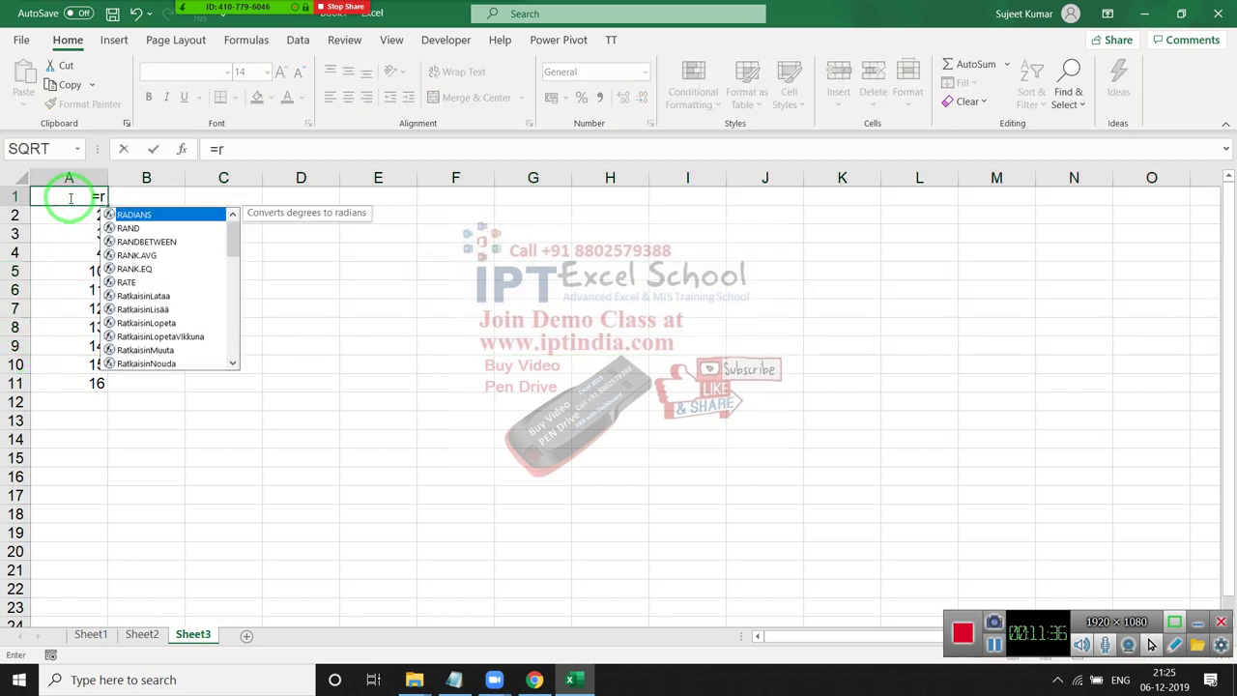
text(ow)
key(Tab)
text())
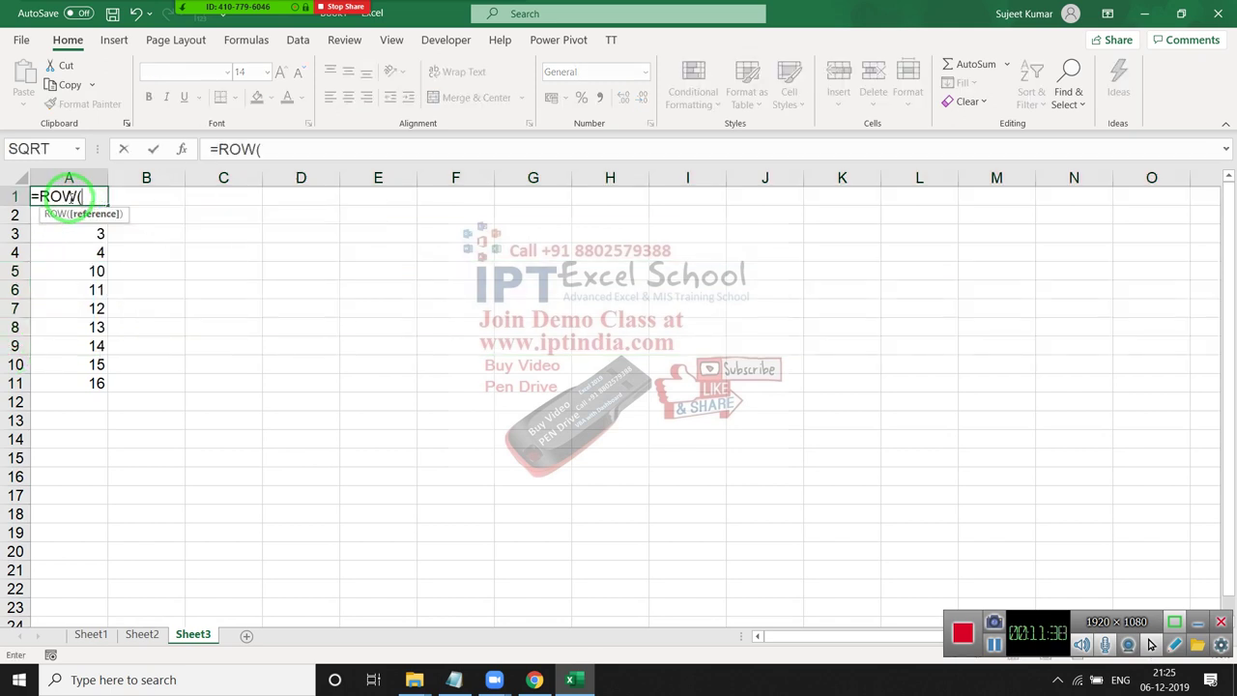
key(Return)
key(Down)
key(Up)
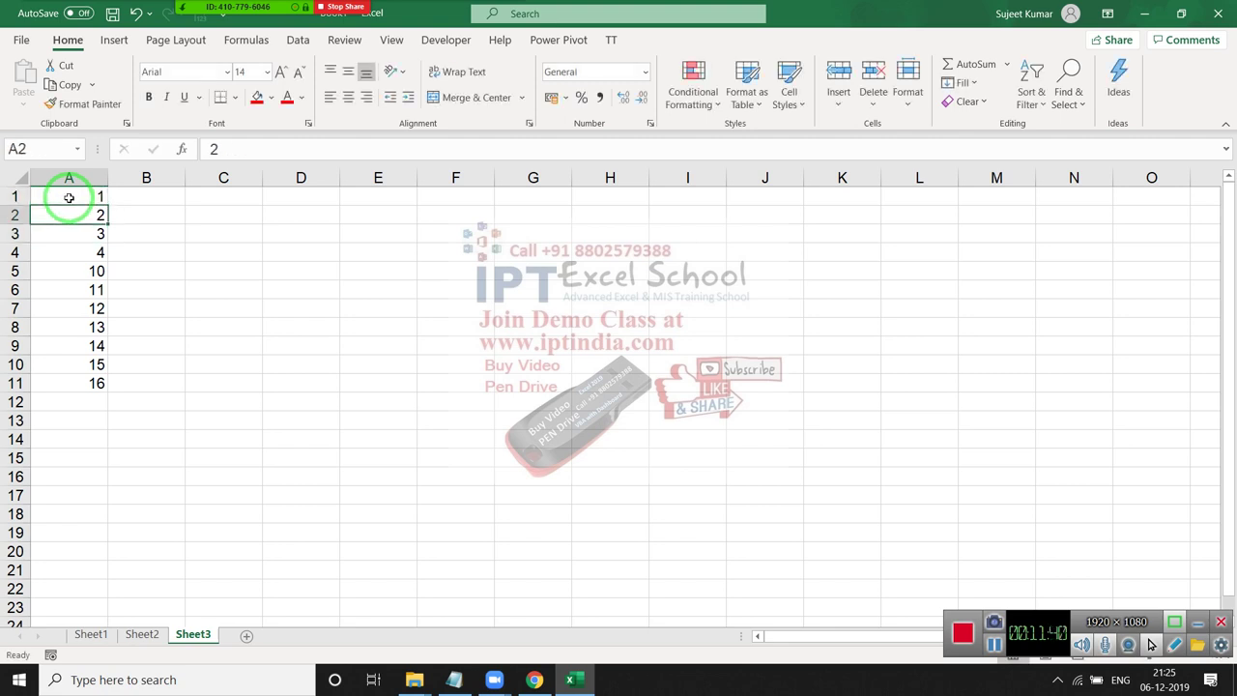
key(Up)
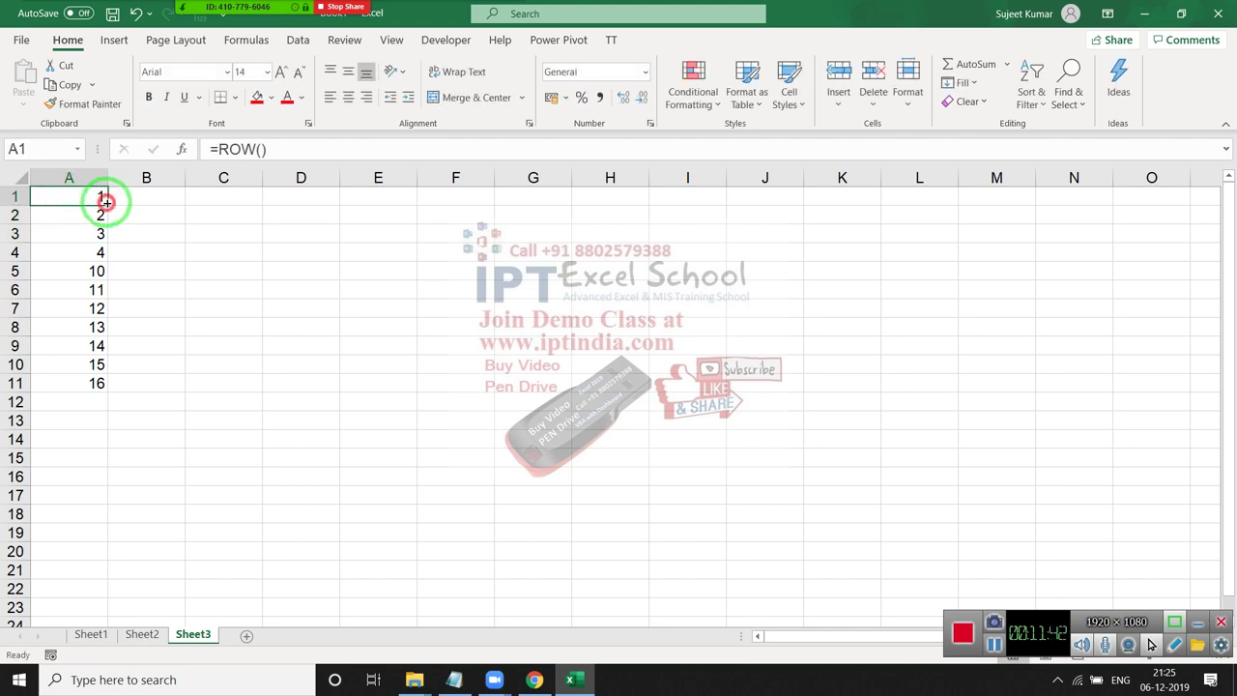
Step: Fill =ROW() down to A19 and delete rows 7–12, leaving serials 1 to 13
drag(105, 201, 109, 536)
drag(15, 308, 15, 394)
key(ctrl+minus)
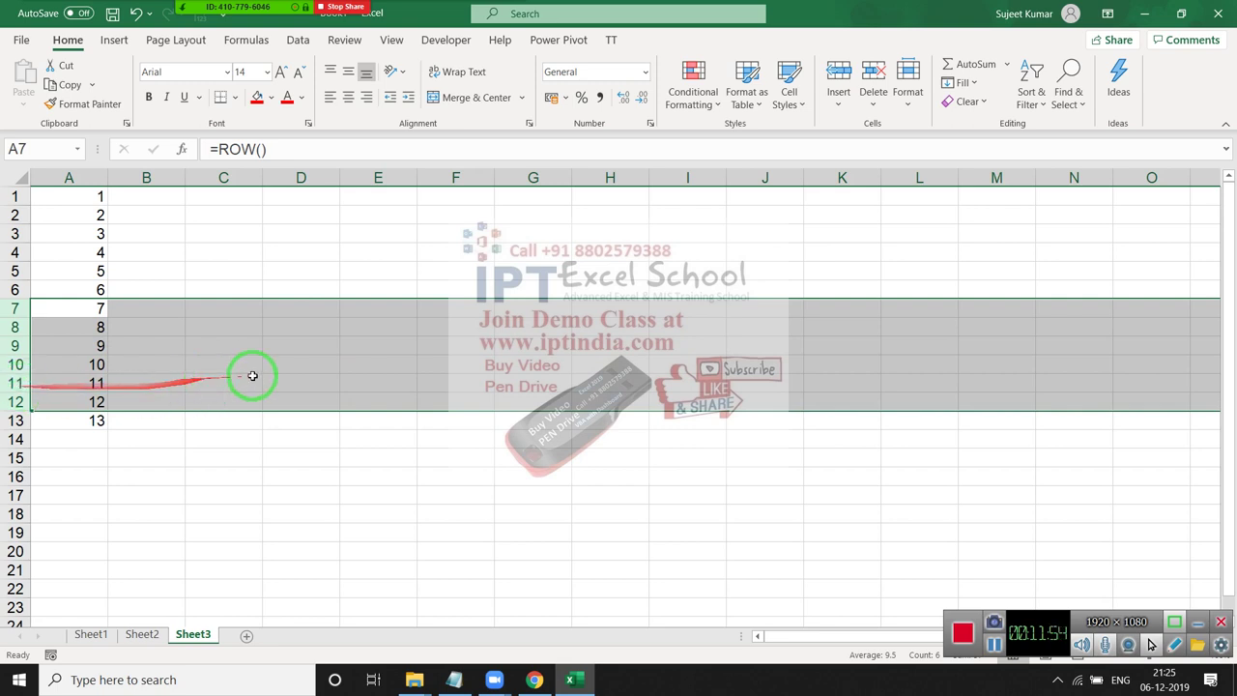
Step: Type the header Sr in D10
click(291, 369)
text(Sr)
key(Return)
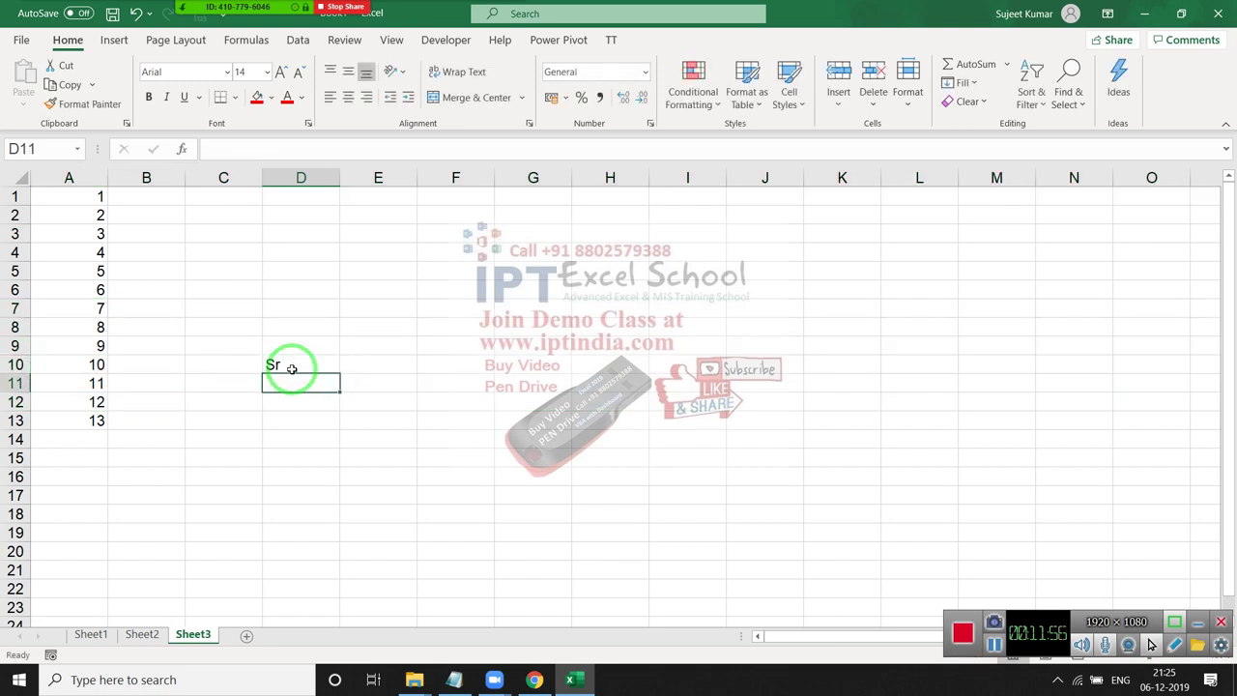
Step: Enter =ROW()-10 in D11 and fill it down to D18, giving 1 to 8
text(=row)
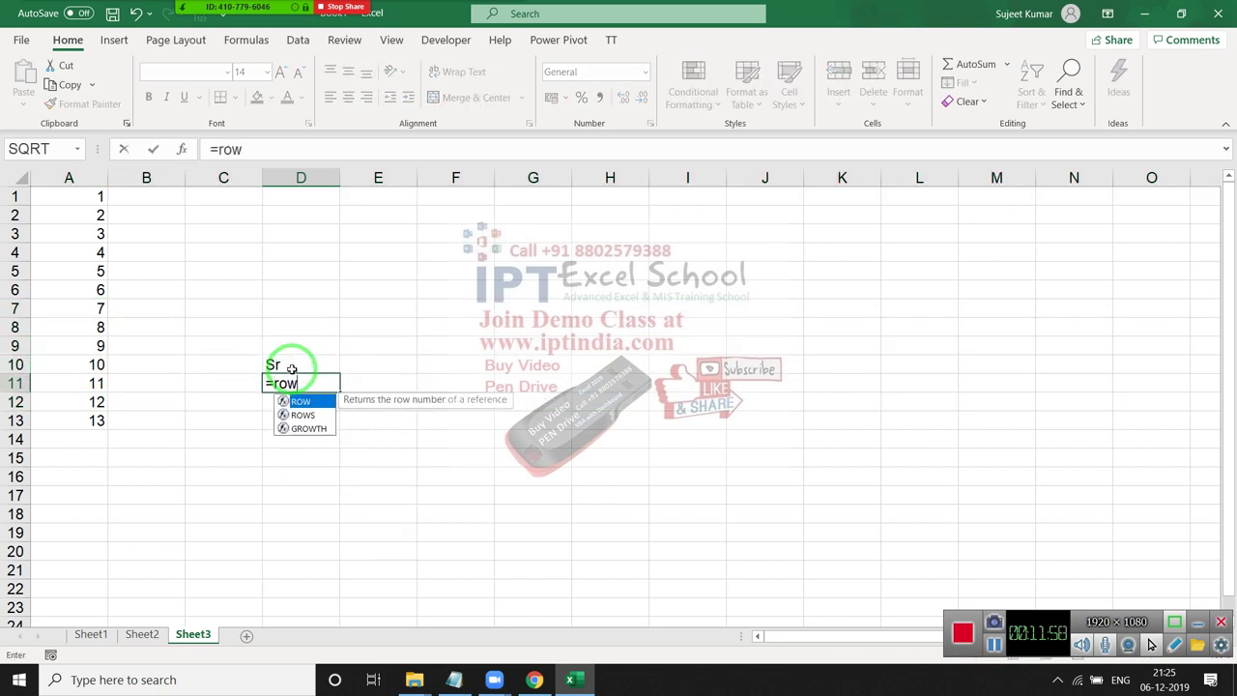
key(Tab)
key(Return)
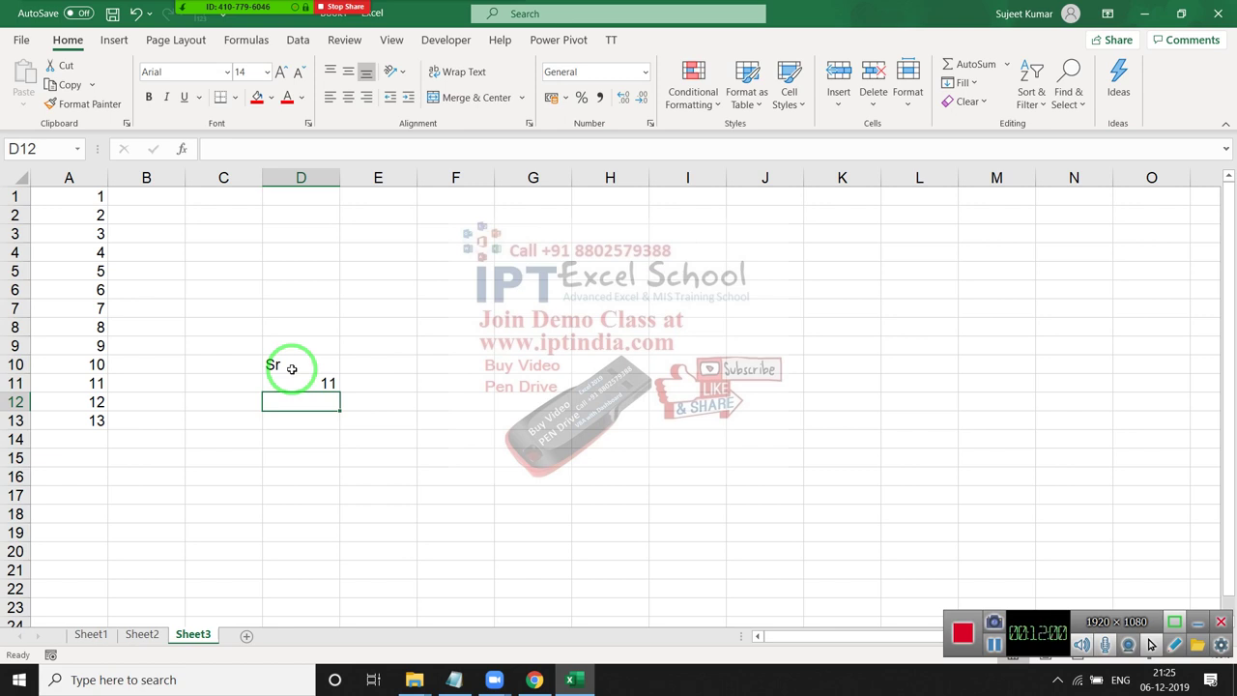
key(Up)
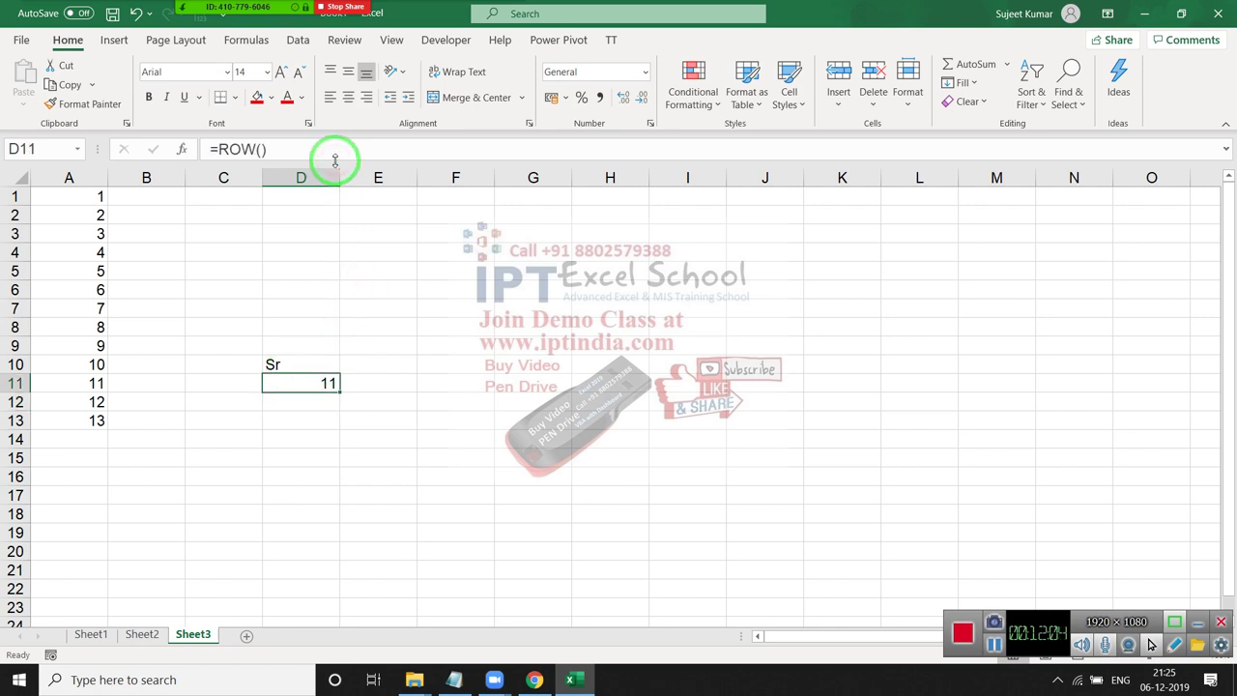
click(374, 149)
text(-1)
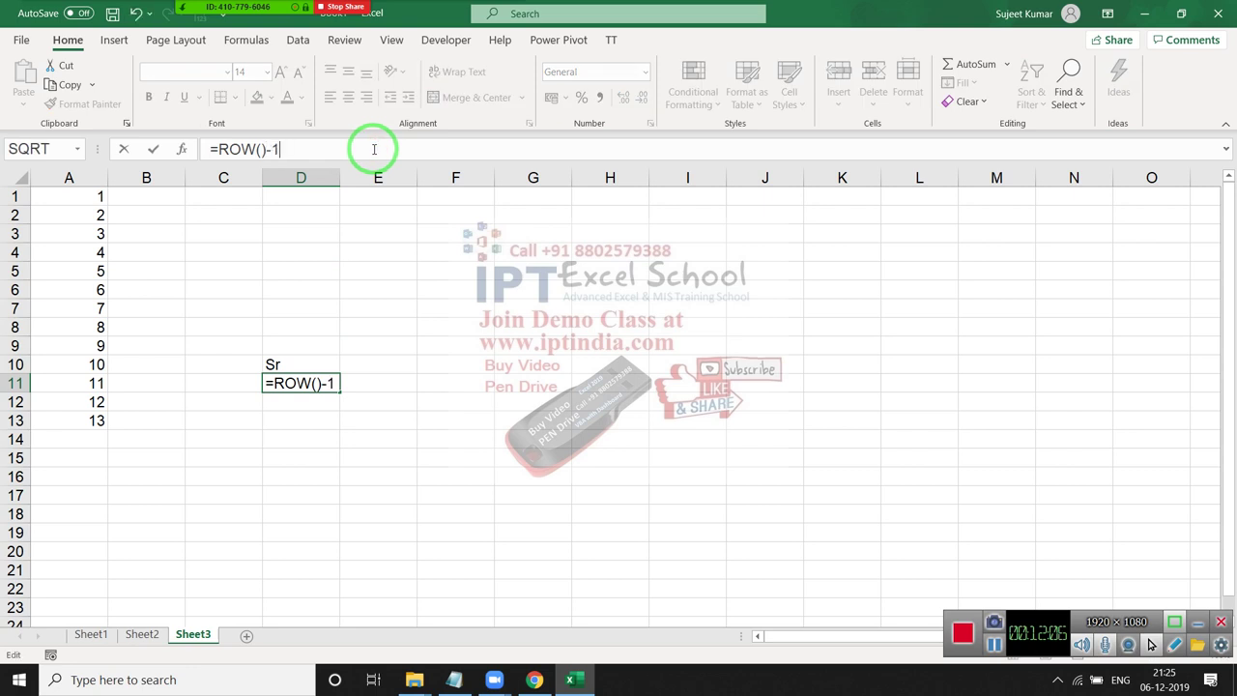
text(0)
key(Return)
drag(293, 386, 293, 518)
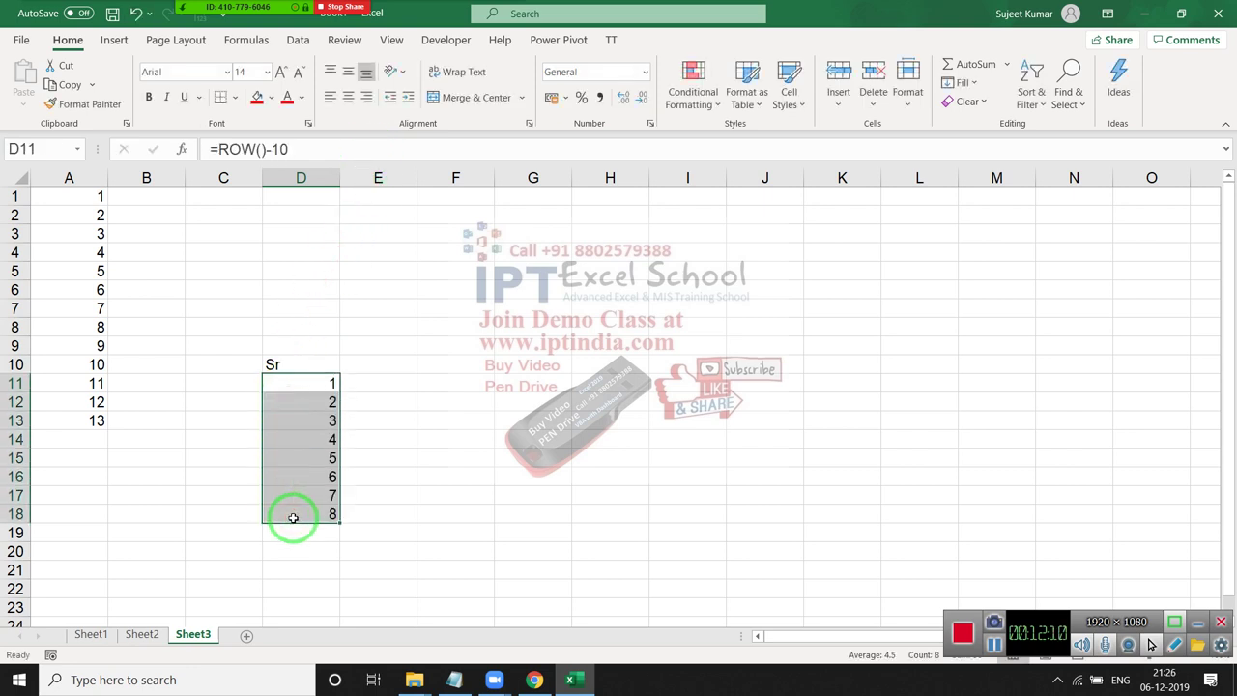
Step: Enter a COLUMN formula in E3, which shows 5
click(359, 239)
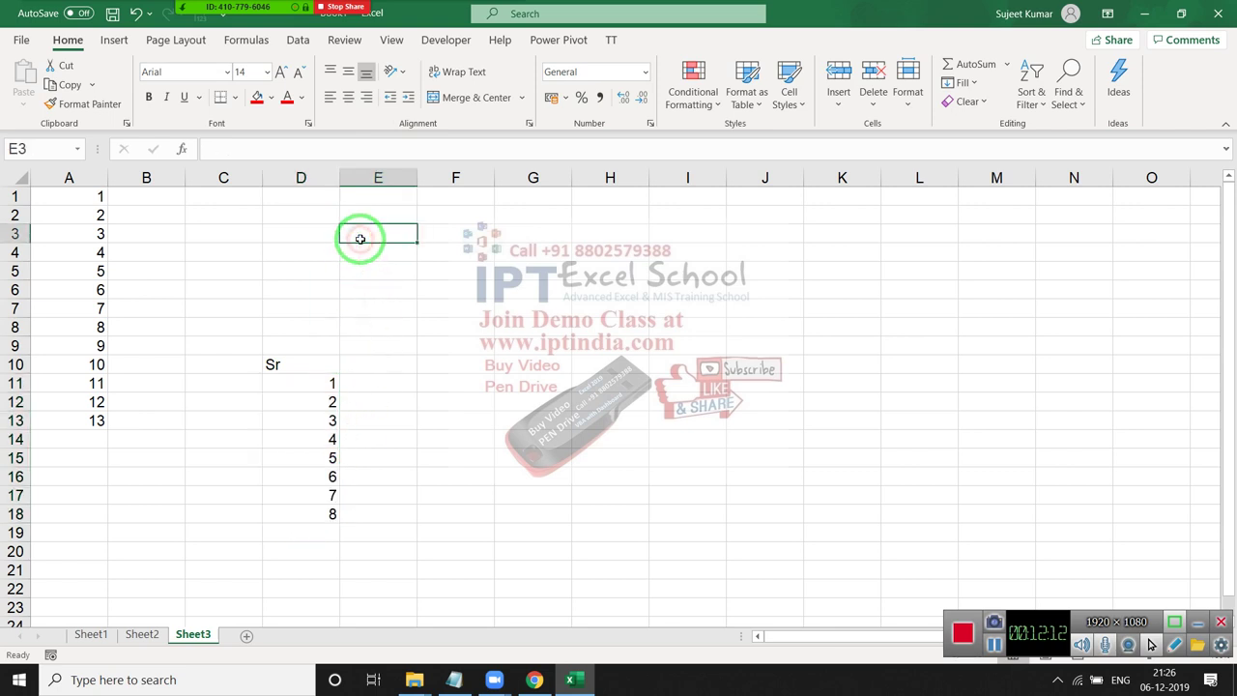
text(=clo)
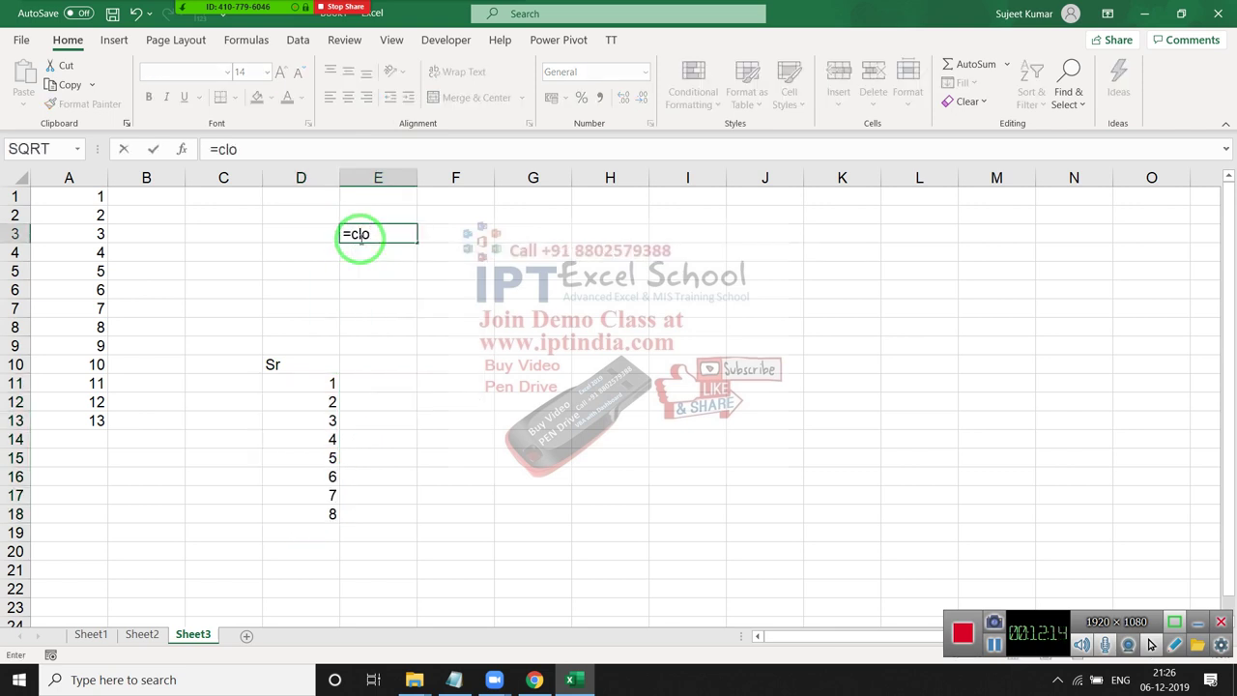
key(BackSpace)
key(BackSpace)
text(o)
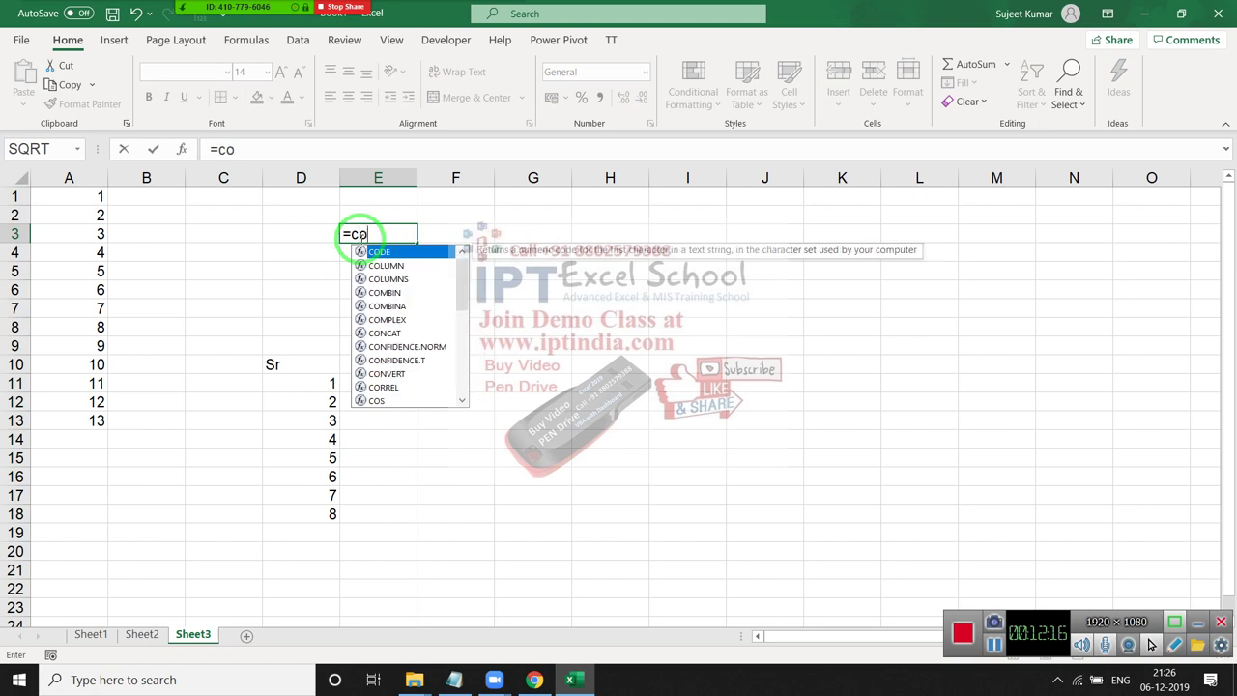
text(l)
key(Tab)
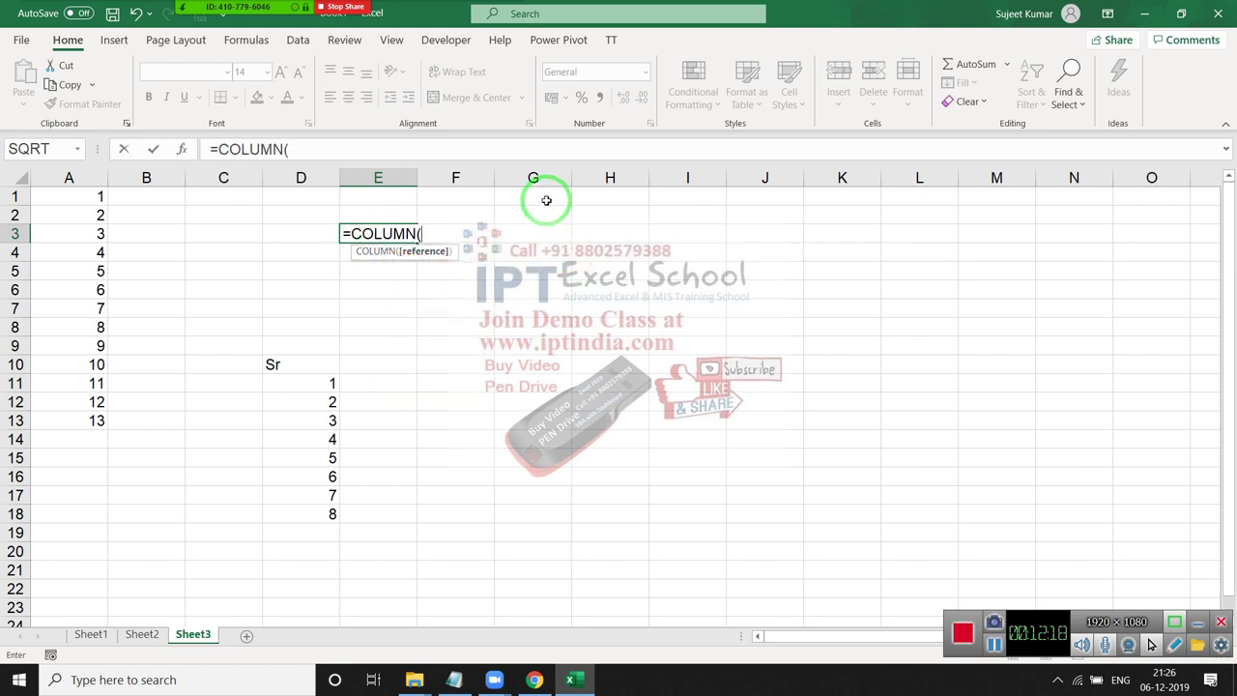
key(Return)
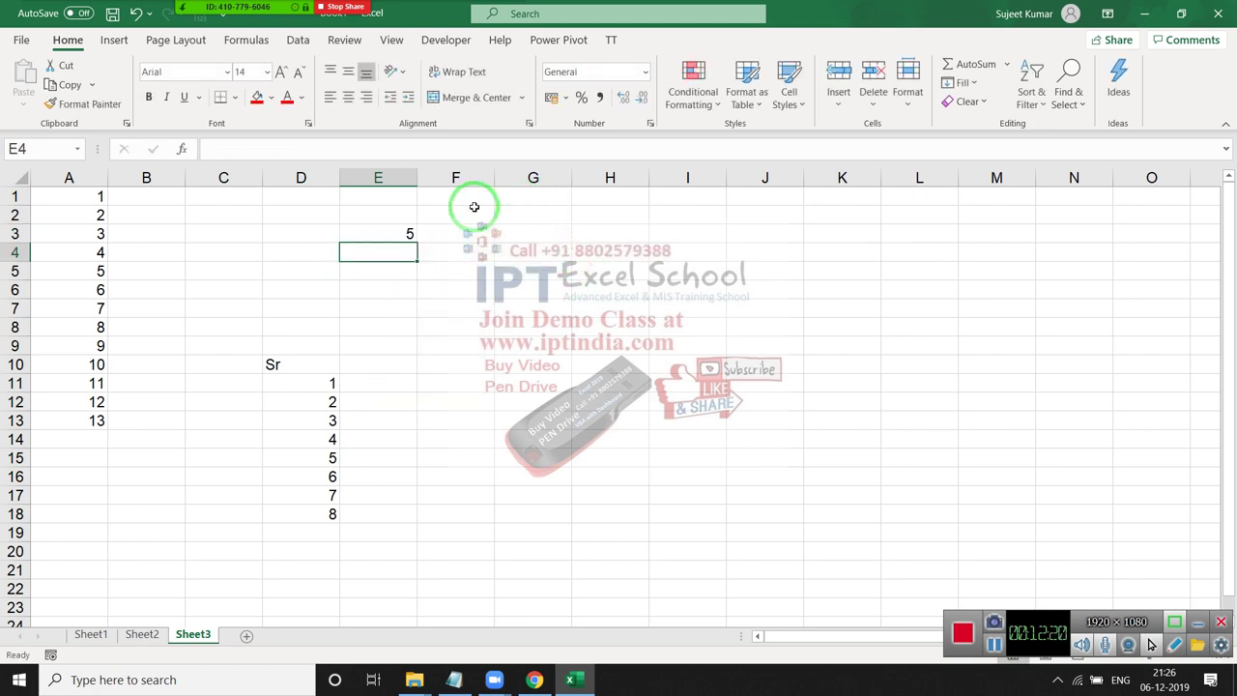
Step: Enter =ROWS(C3:C14) in E6 to show the row count 12
key(Up)
key(Down)
key(Down)
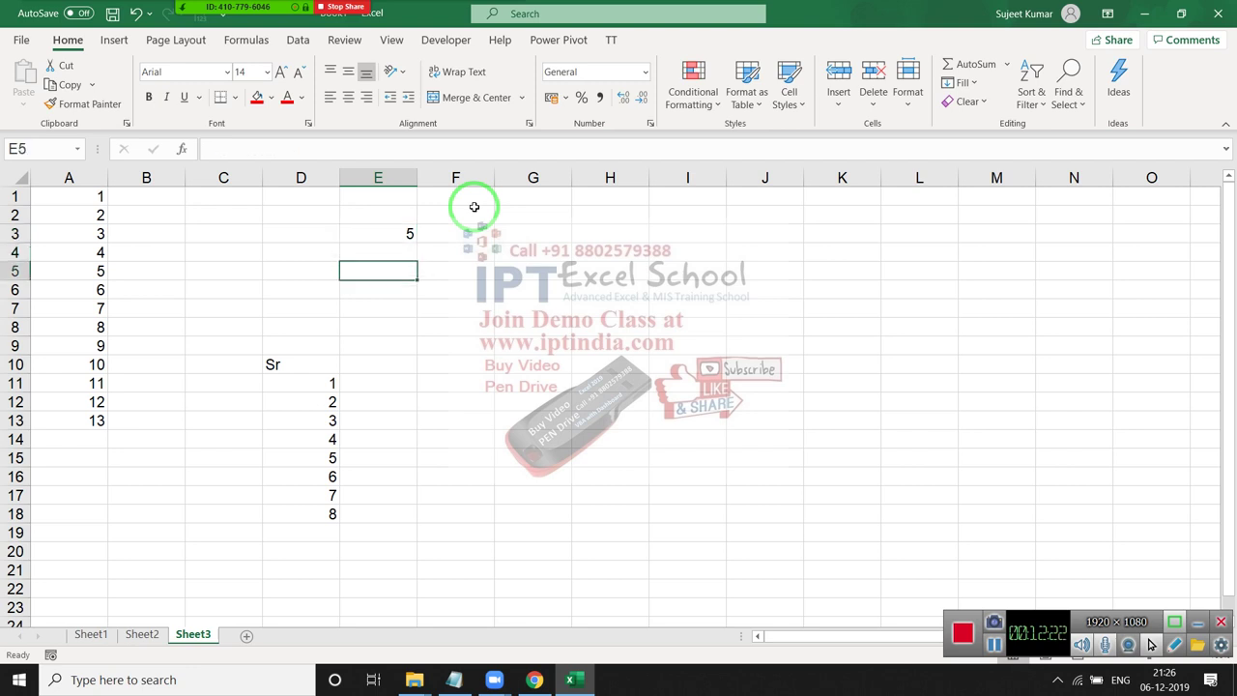
key(Down)
text(=row)
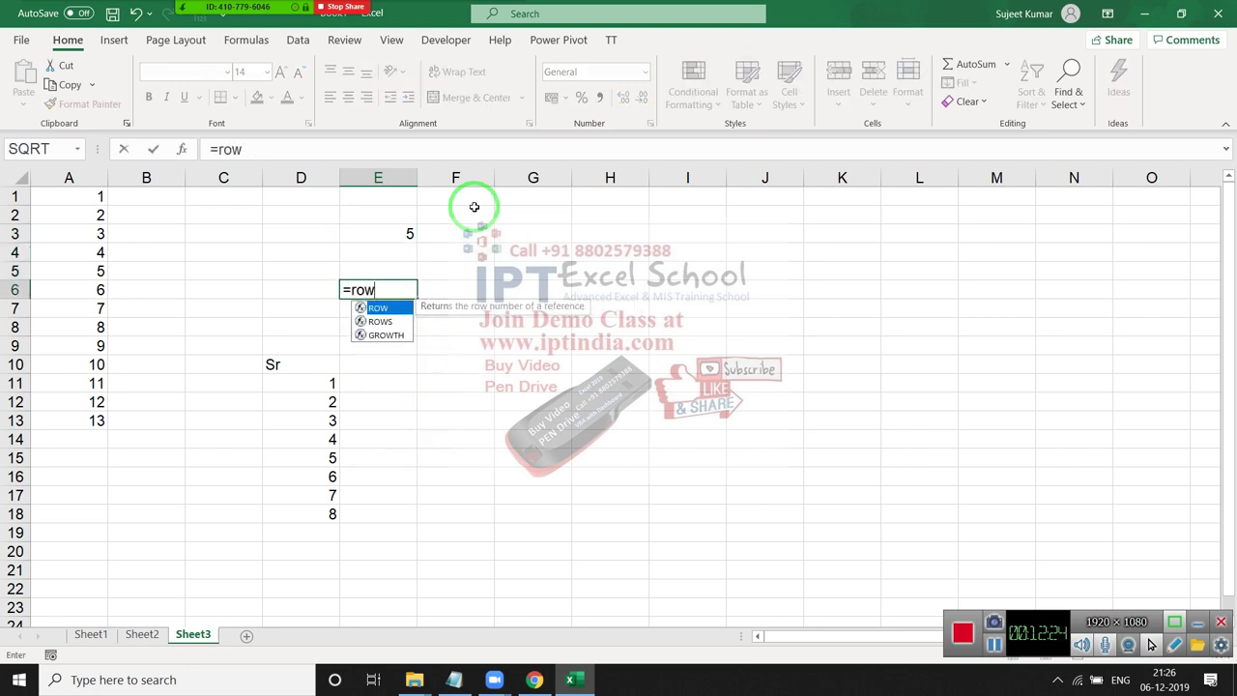
key(Down)
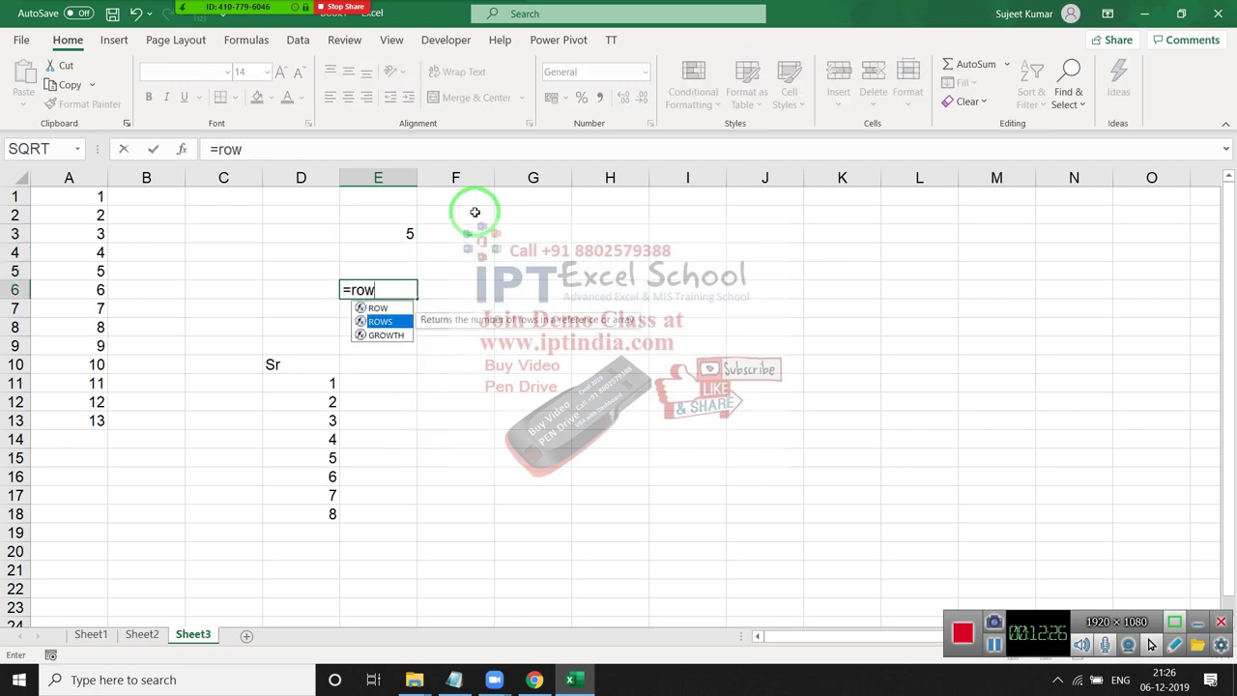
key(Tab)
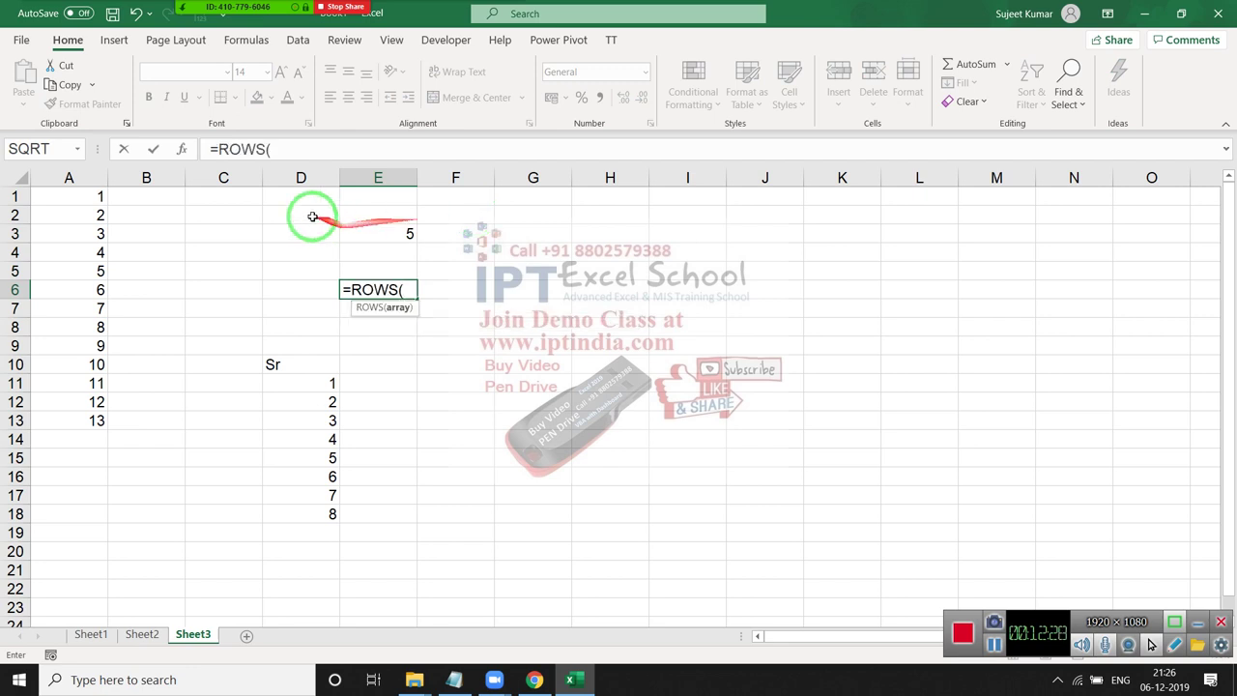
mouse_move(189, 234)
mouse_down()
mouse_move(176, 321)
mouse_move(210, 449)
mouse_up()
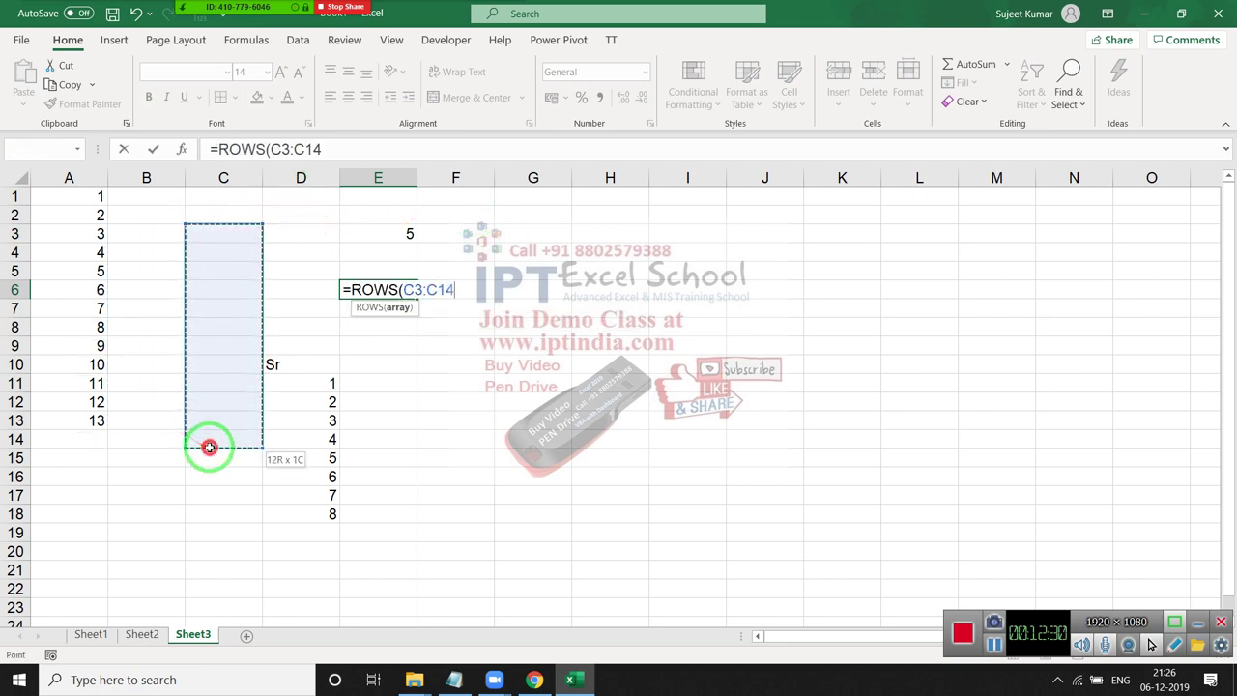
key(Return)
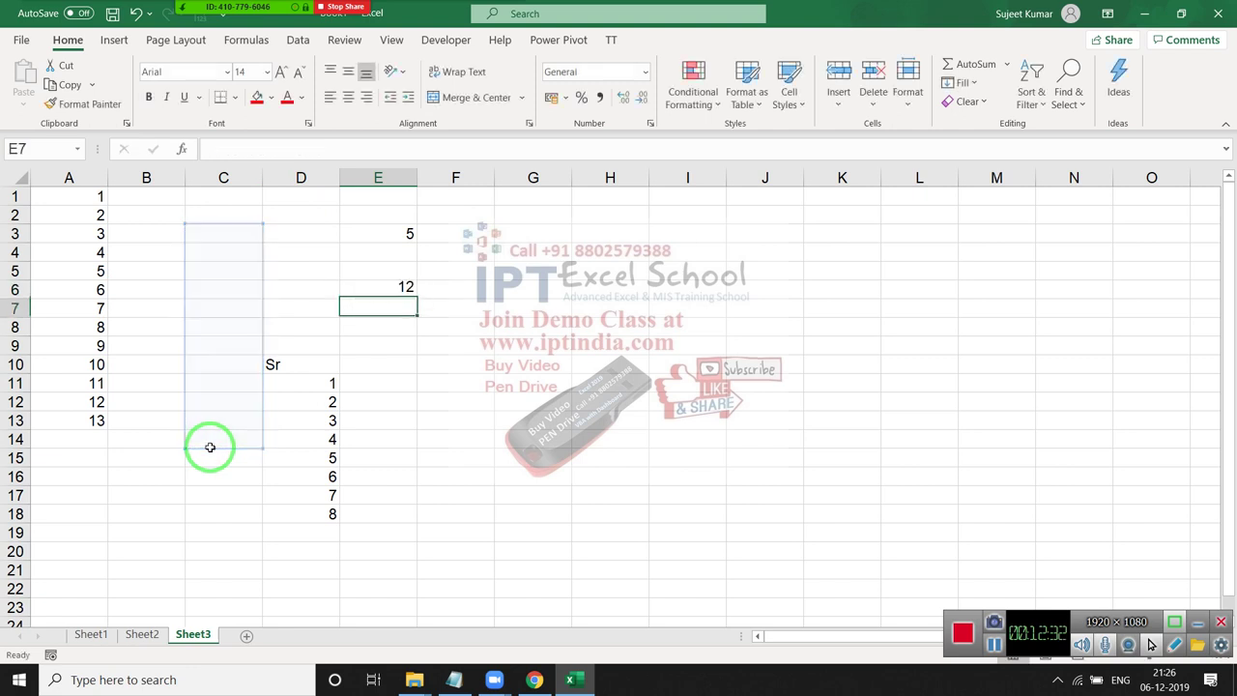
key(Up)
Step: Enter =COLUMNS(H3:L4) in F6 to show the column count 5
key(Right)
text(=)
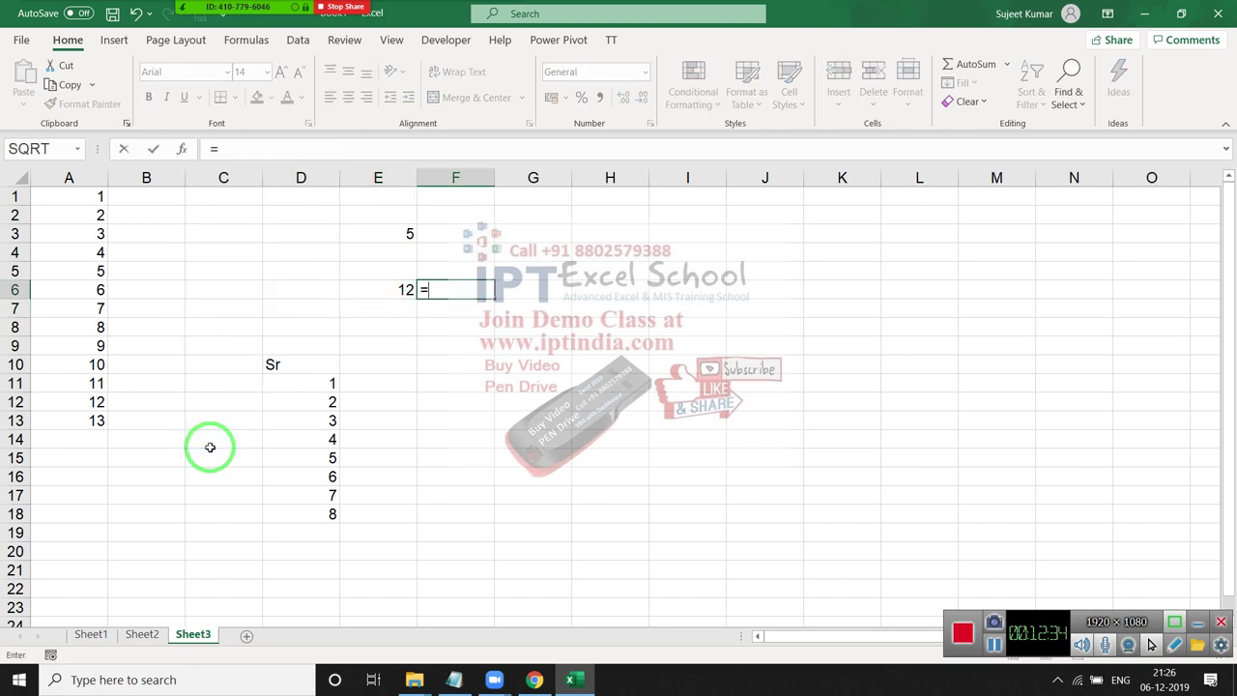
text(col)
key(Down)
key(Tab)
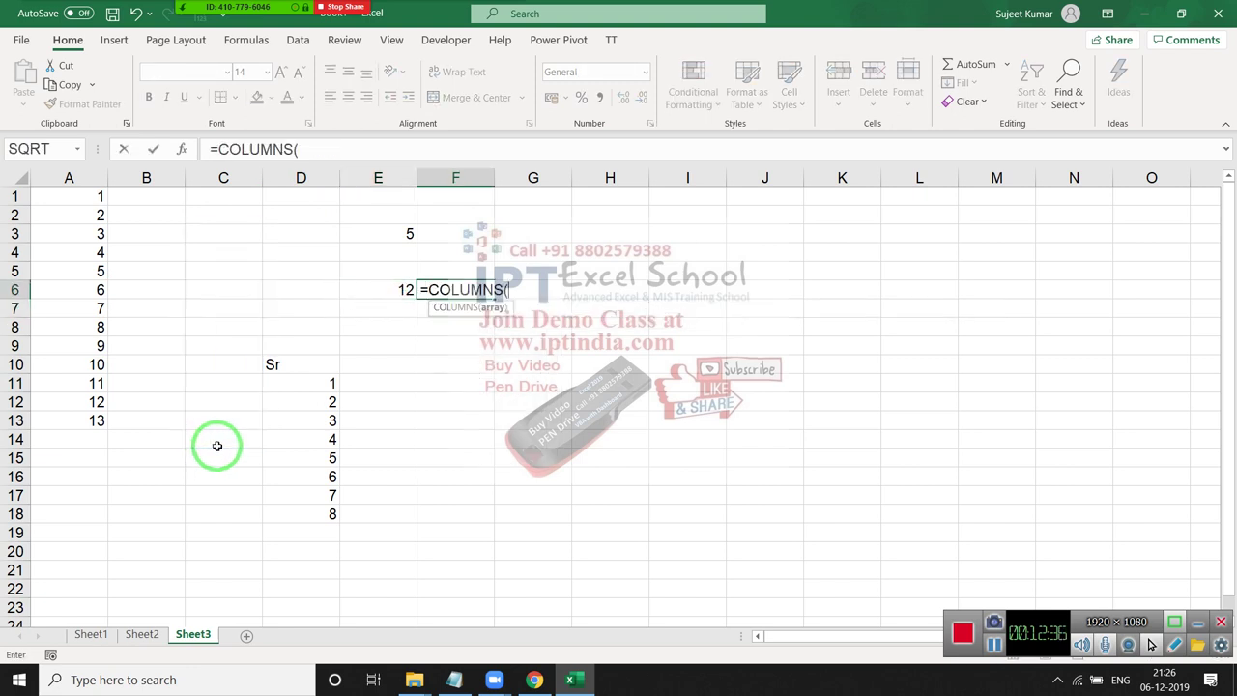
drag(586, 232, 894, 252)
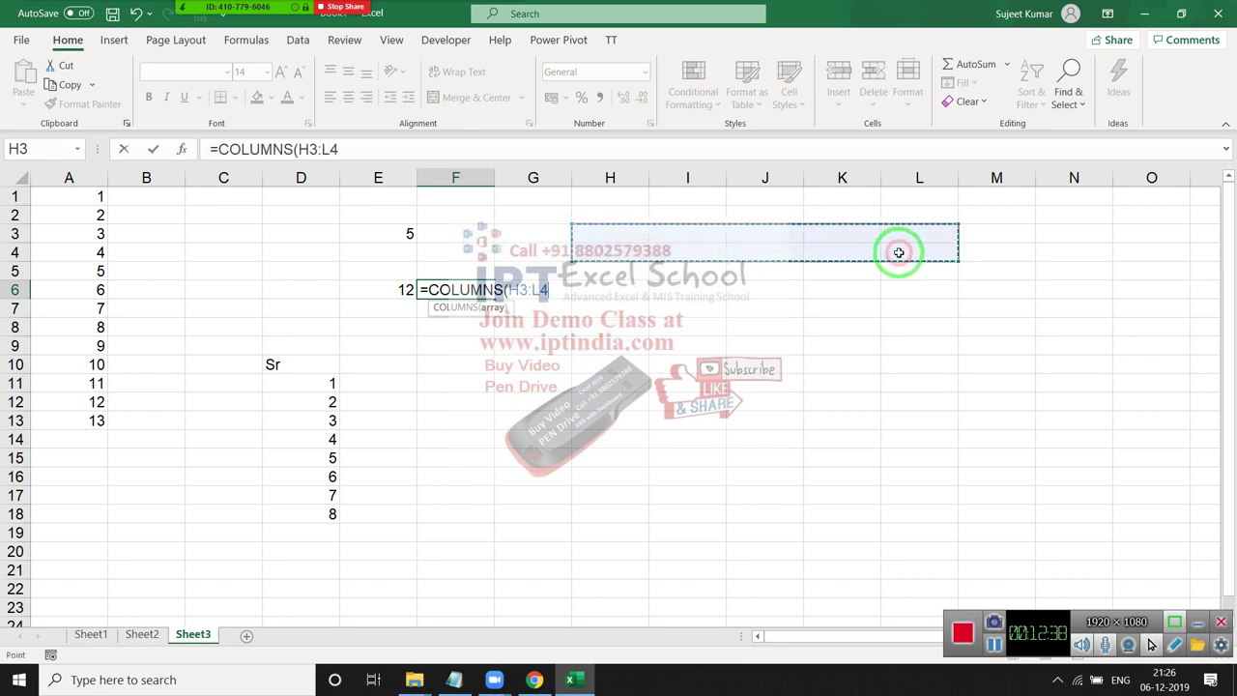
key(Return)
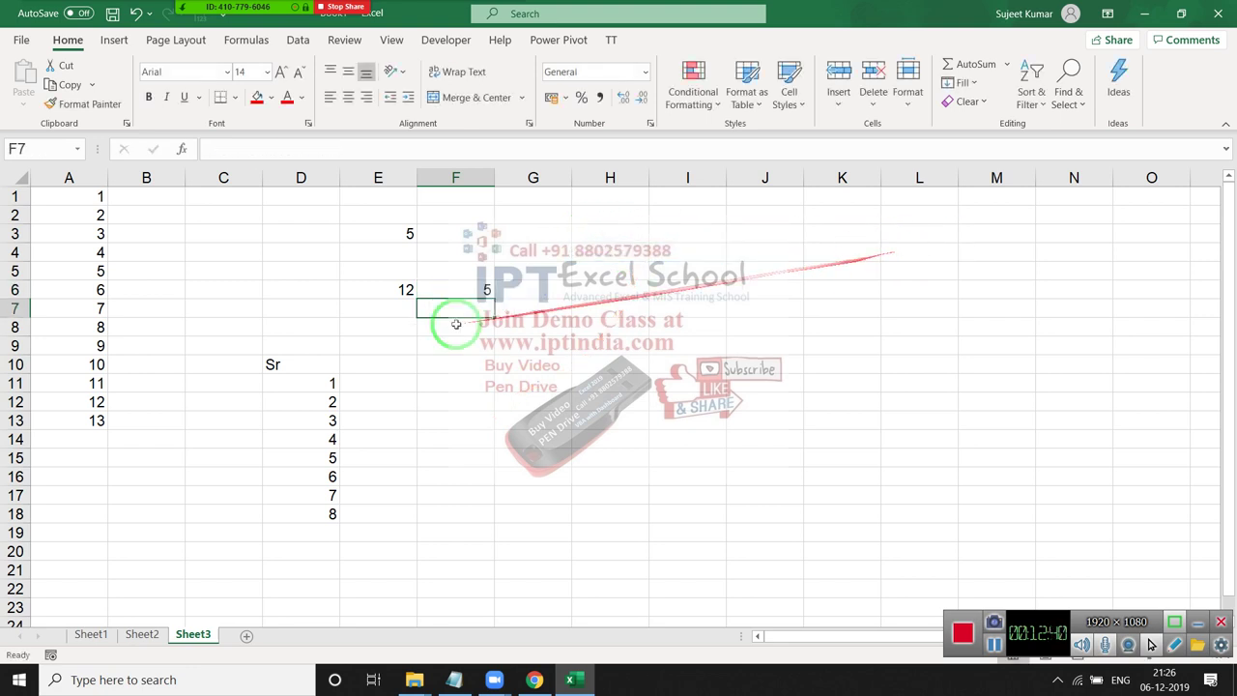
drag(419, 317, 399, 312)
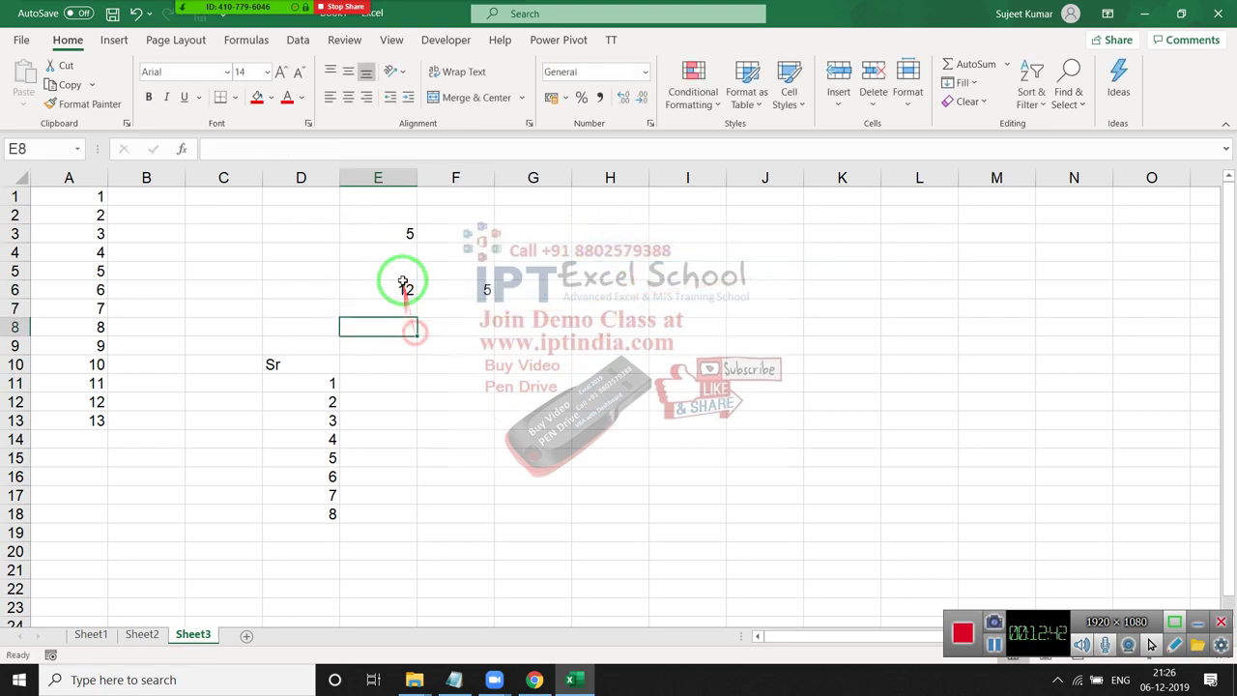
Step: Review the COLUMN, ROWS and COLUMNS formulas in E3, E6 and F6
click(390, 240)
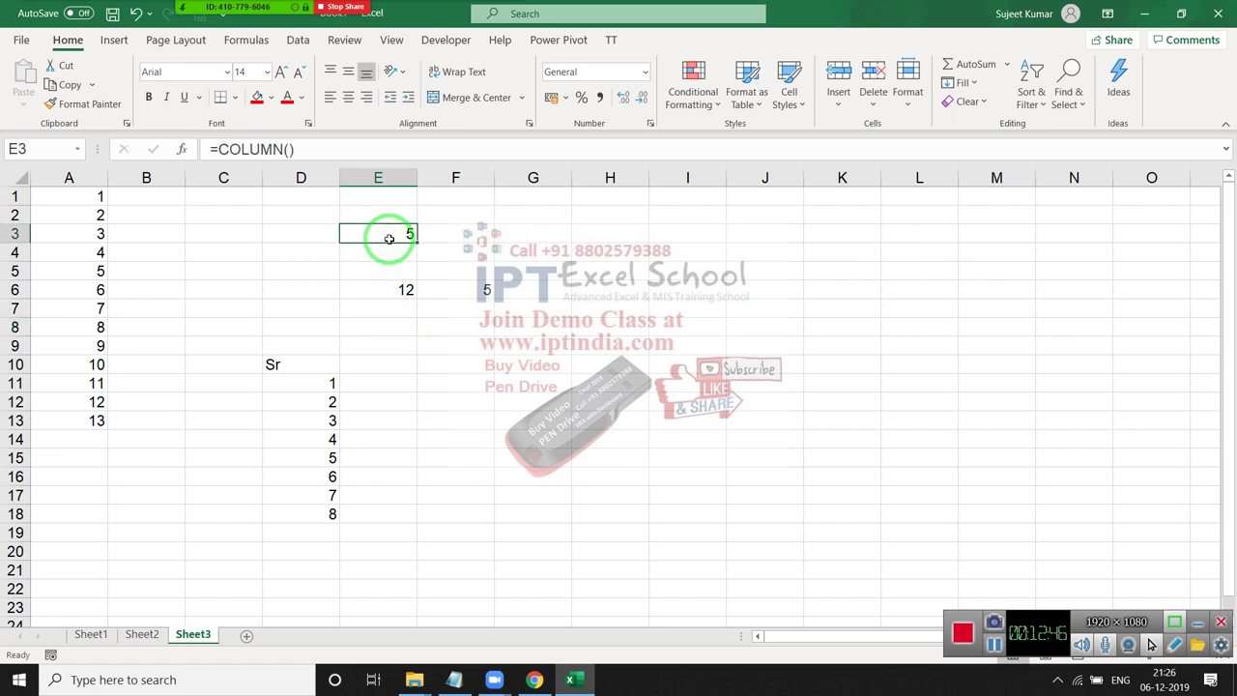
click(406, 290)
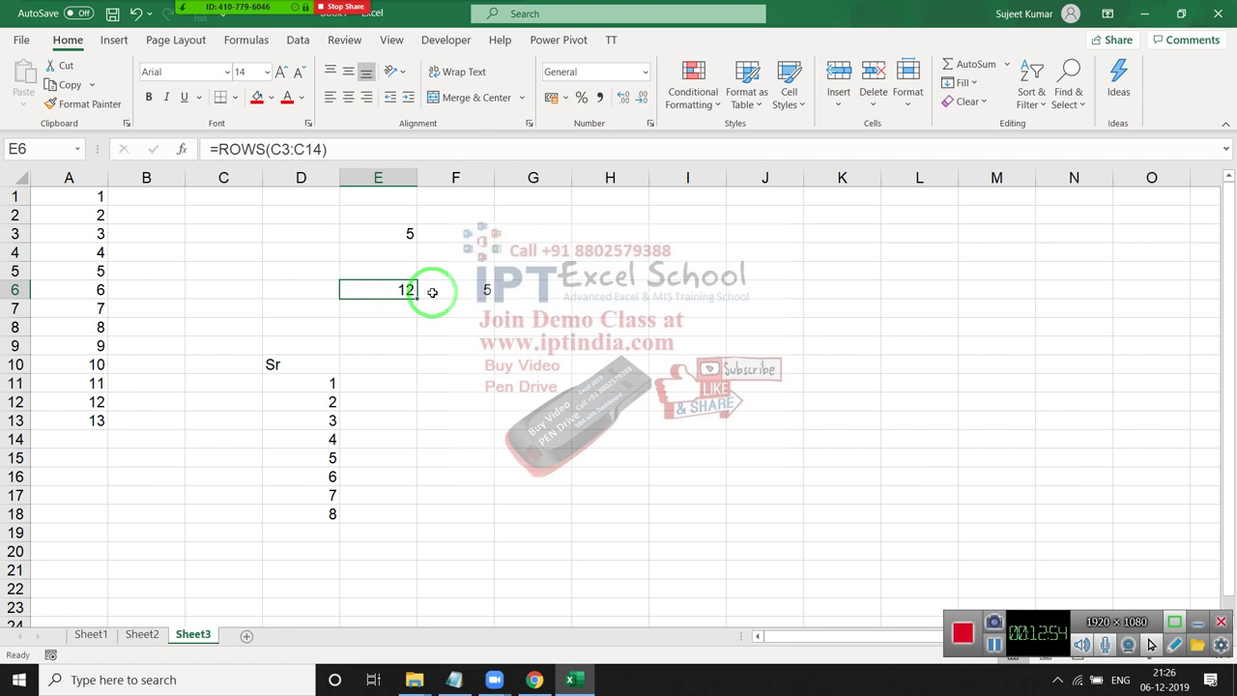
click(432, 293)
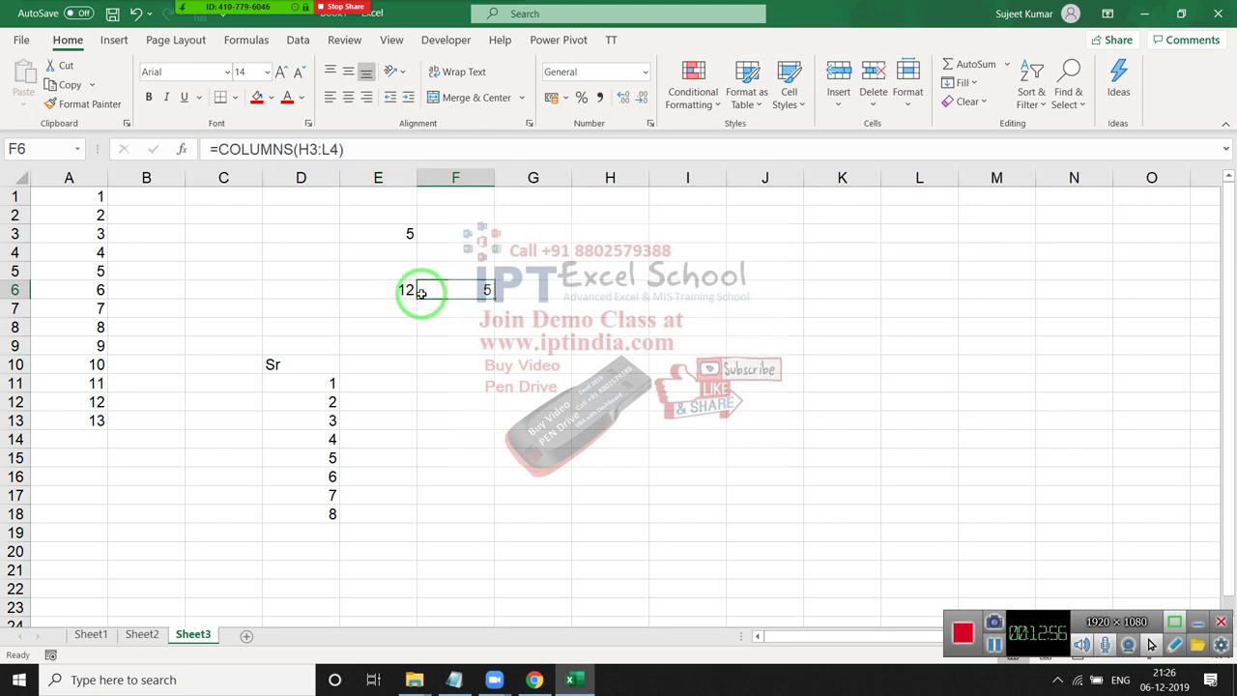
click(405, 289)
click(436, 309)
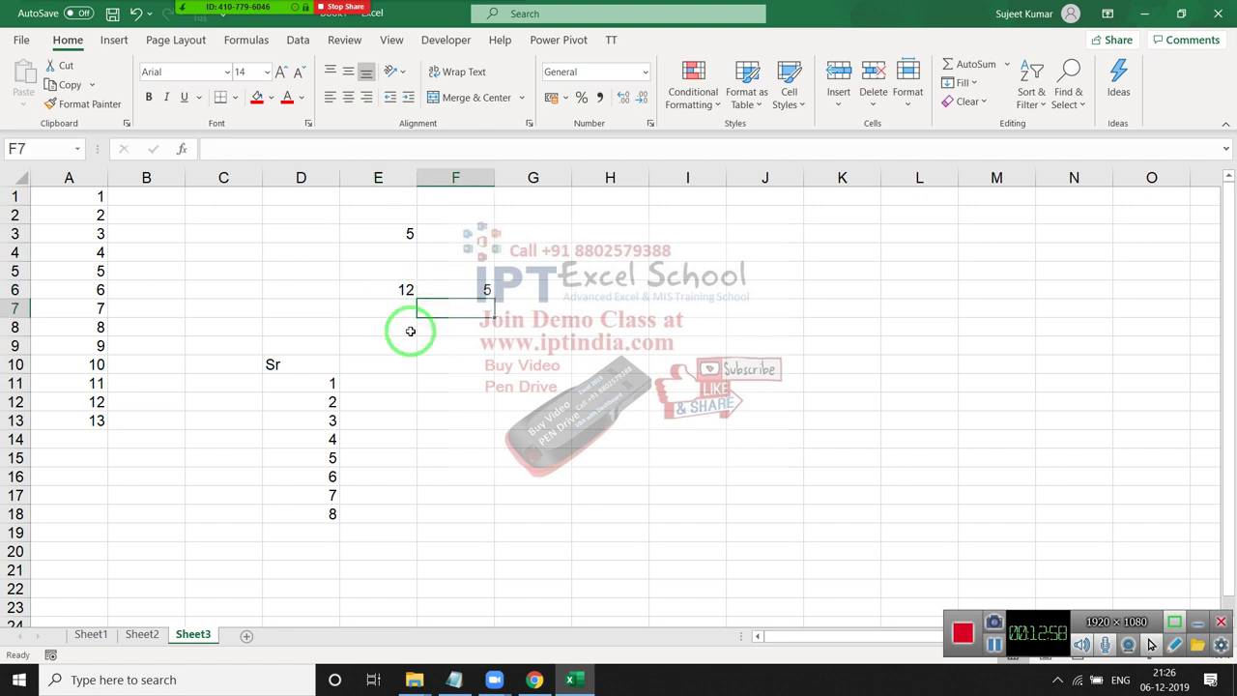
Step: Check the ROW()-10 and ROW formulas in columns D and A, then go to the File start page
click(309, 417)
click(87, 364)
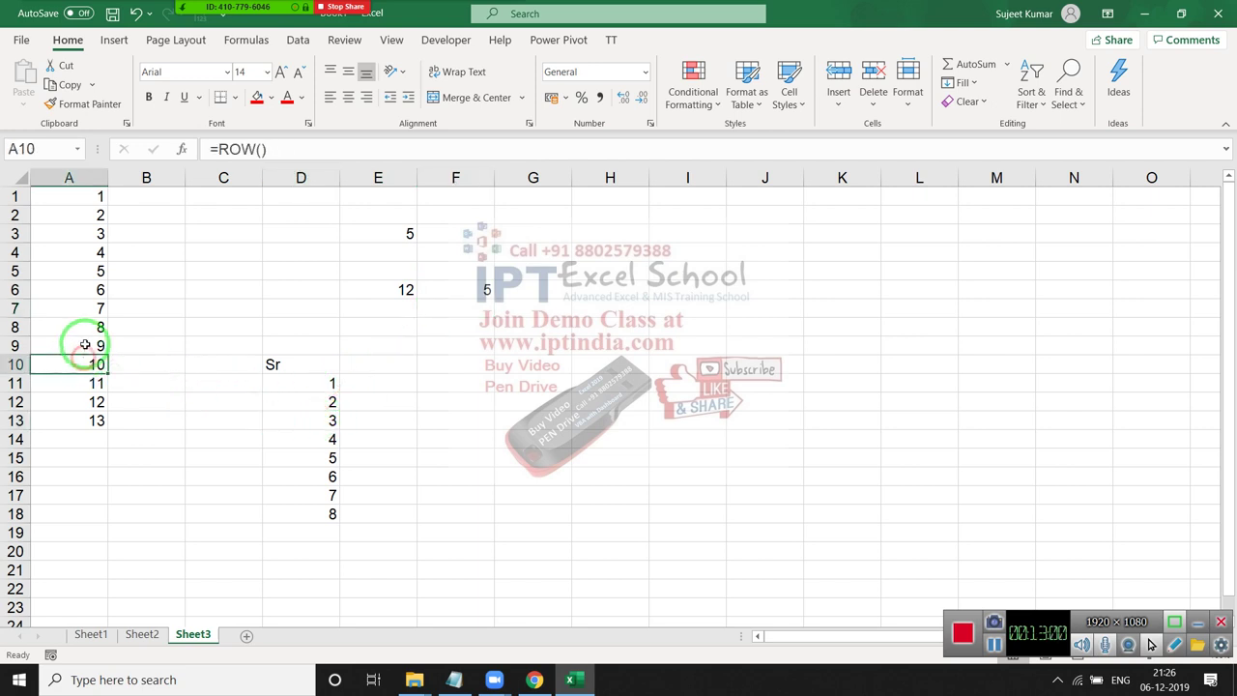
click(92, 326)
click(95, 271)
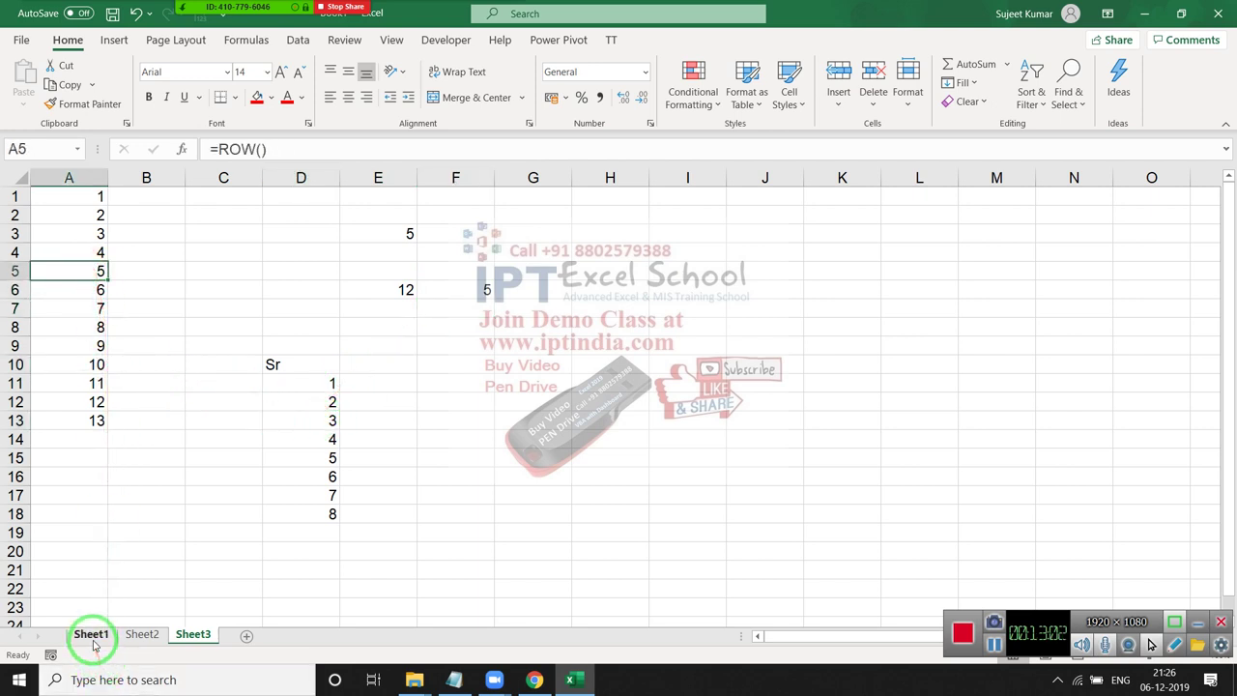
click(205, 308)
click(19, 39)
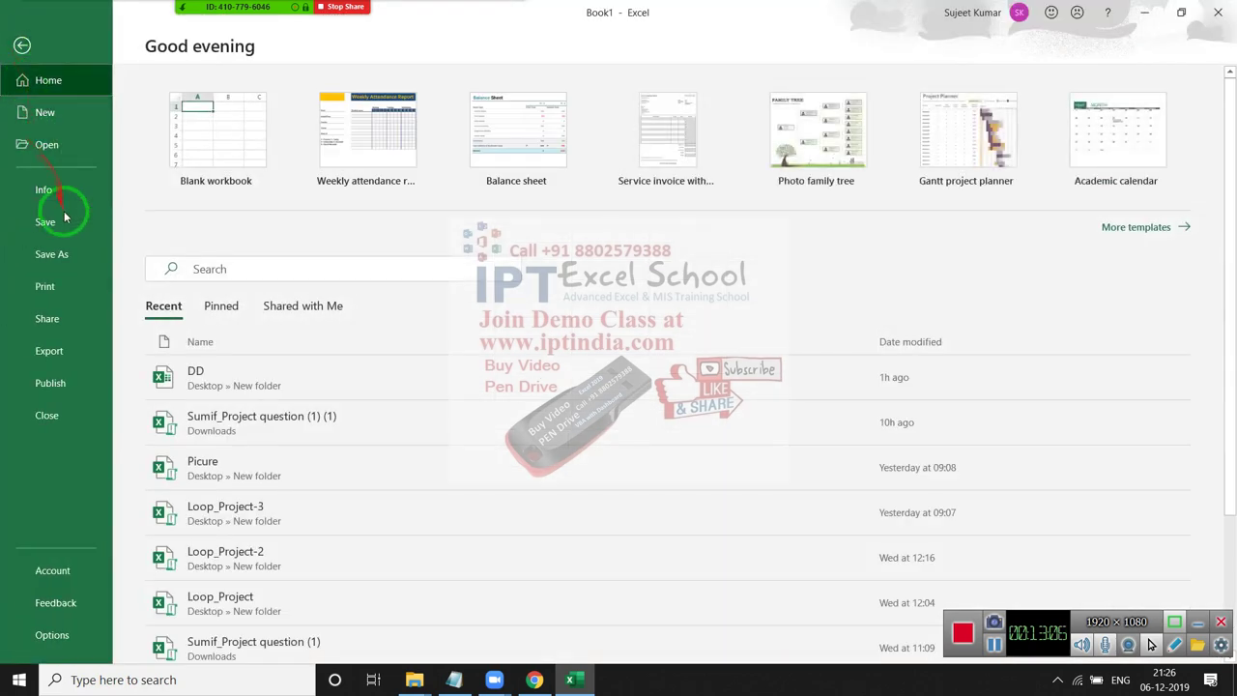
Step: Open the DD workbook from Recent and turn off Wrap Text across the whole Data sheet
click(51, 146)
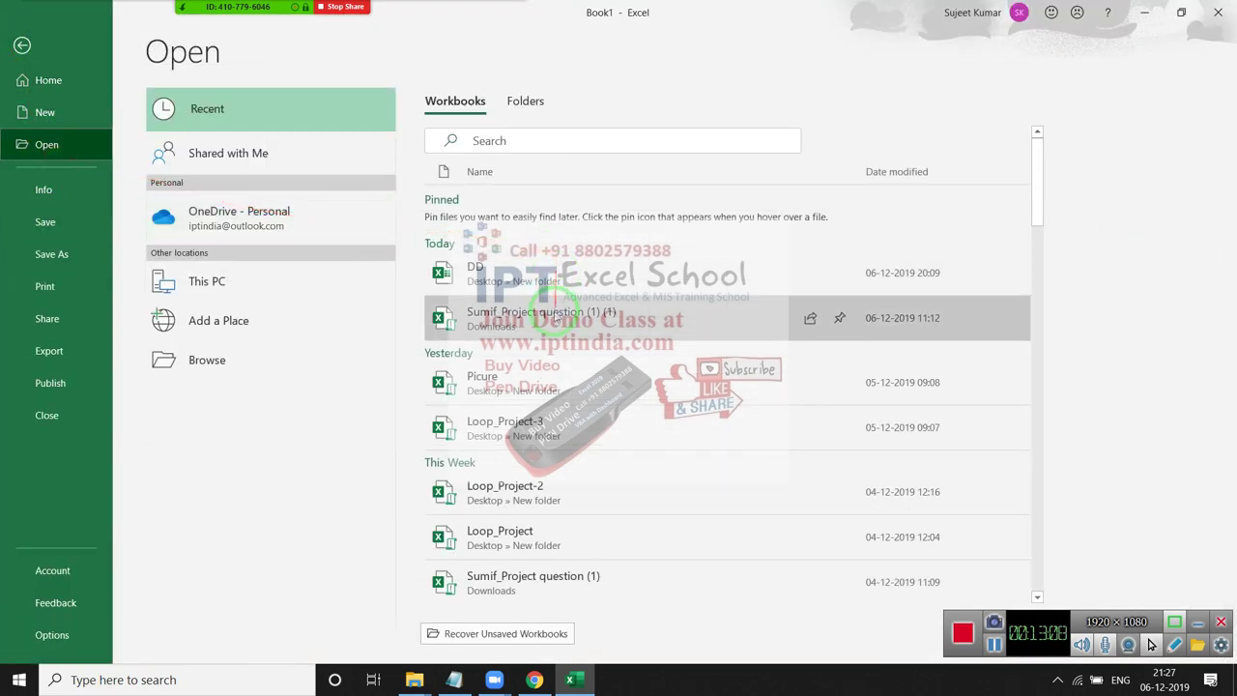
click(521, 269)
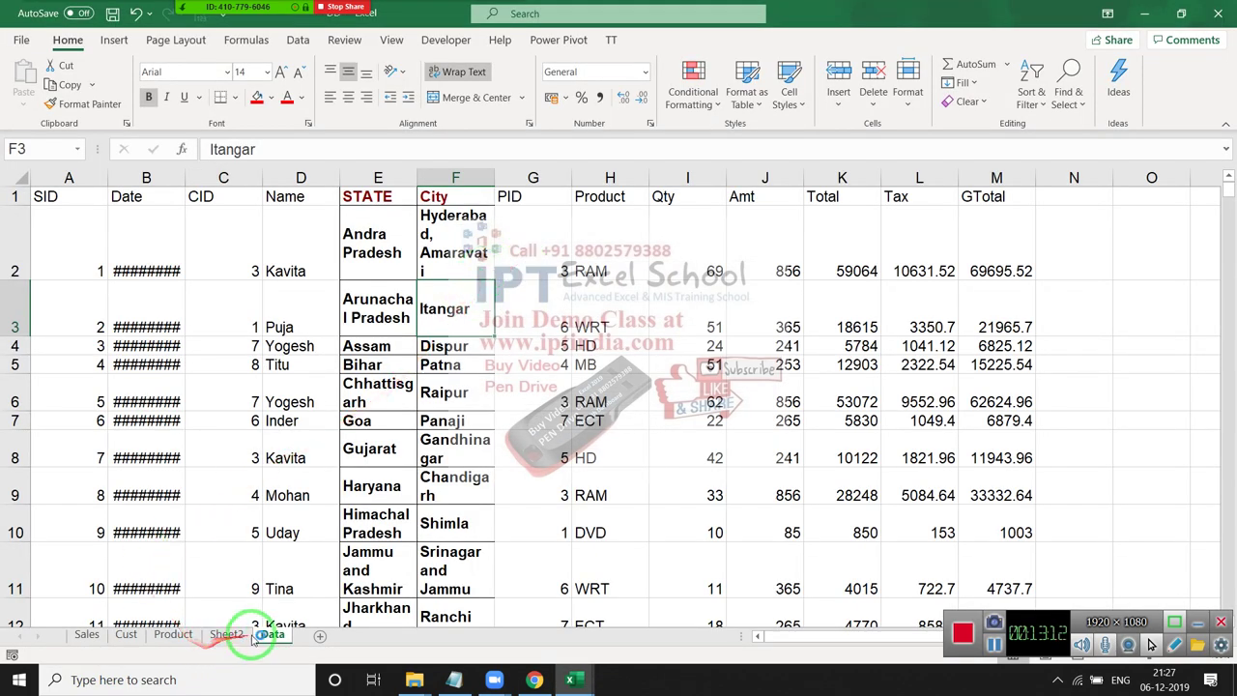
click(17, 179)
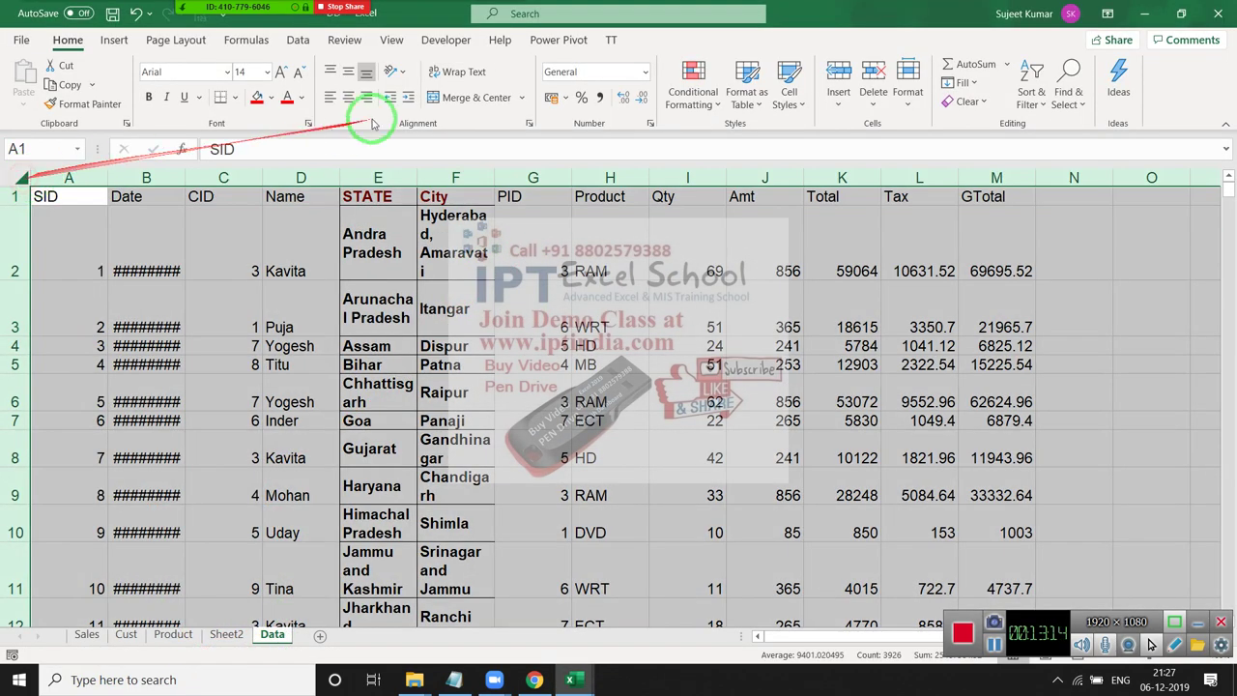
click(460, 77)
click(460, 77)
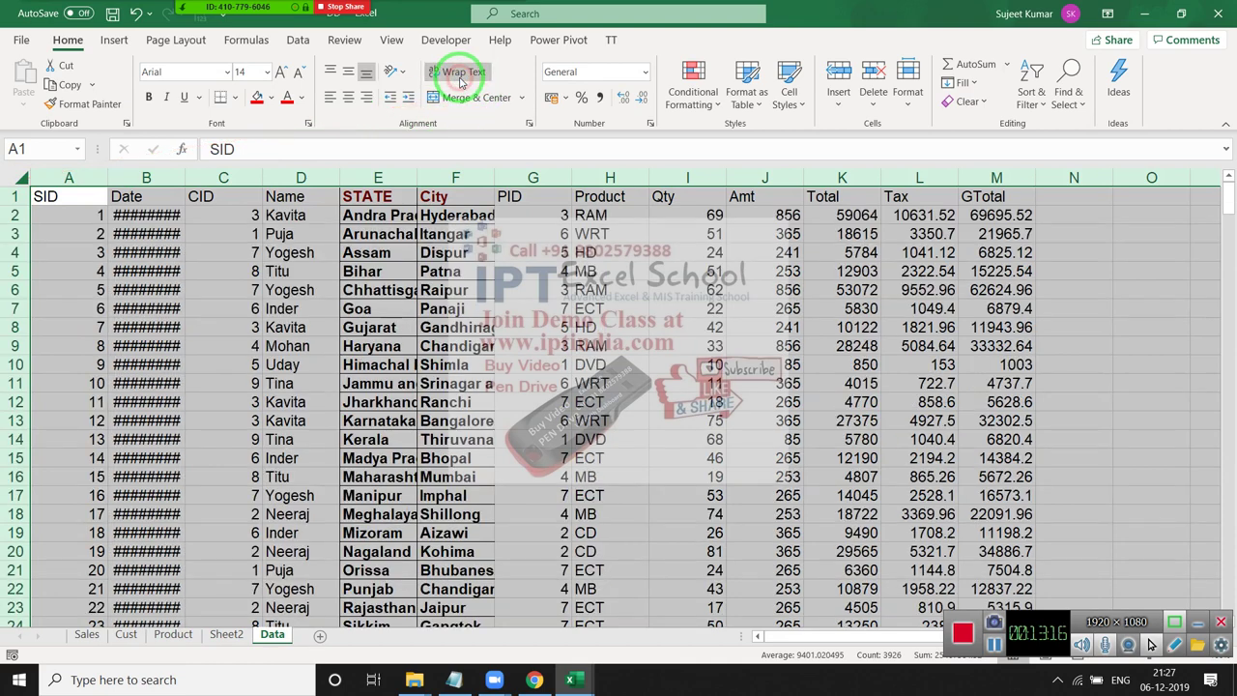
click(448, 269)
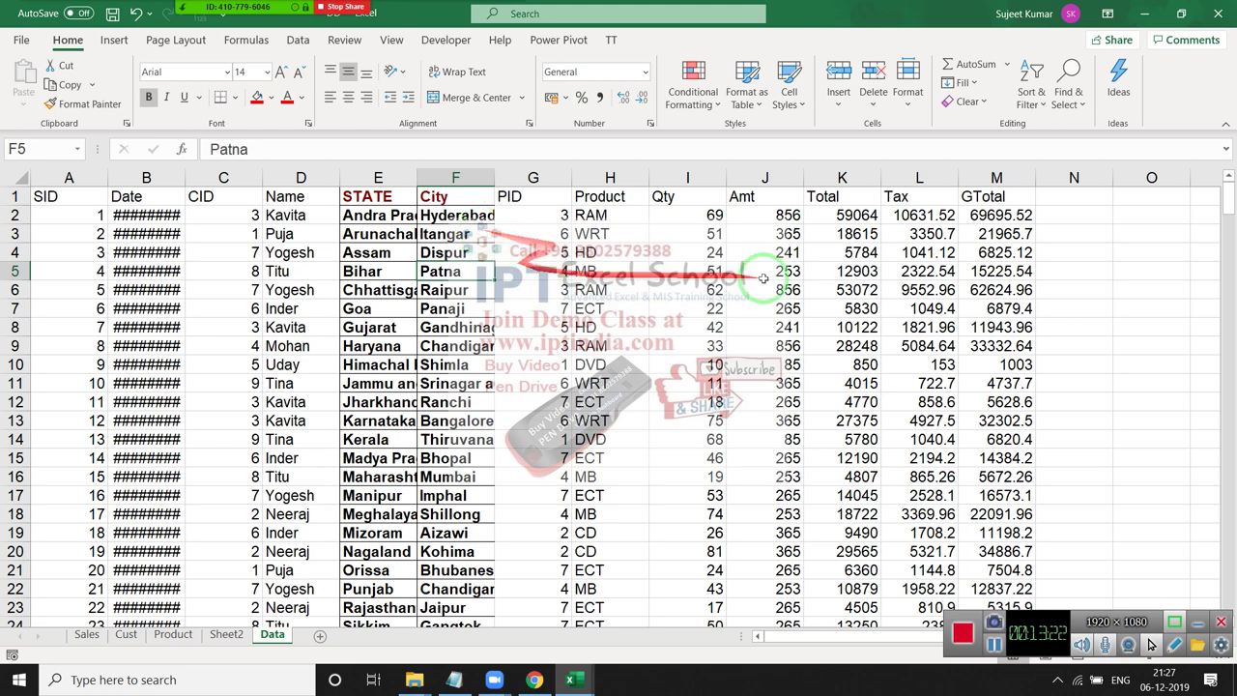
click(628, 215)
click(480, 247)
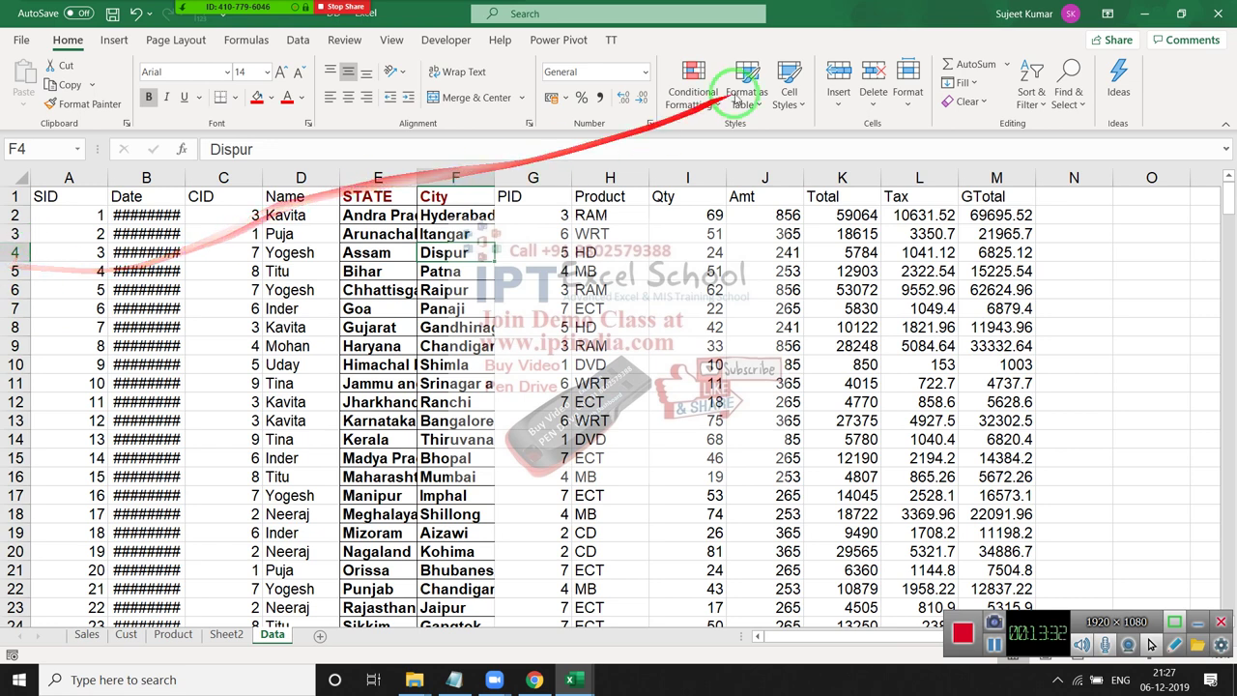
Step: Enter the ROW()-1 serial formula in N2 and fill it down column N
click(1071, 203)
click(1070, 210)
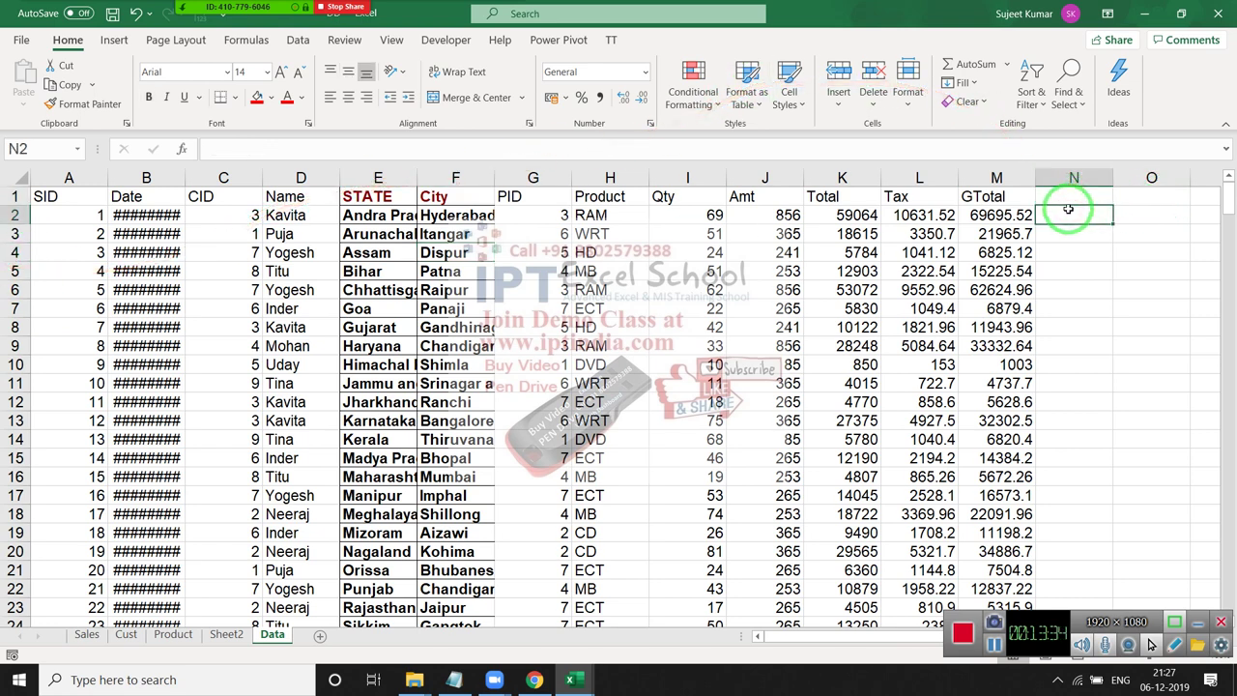
text(=row)
key(Tab)
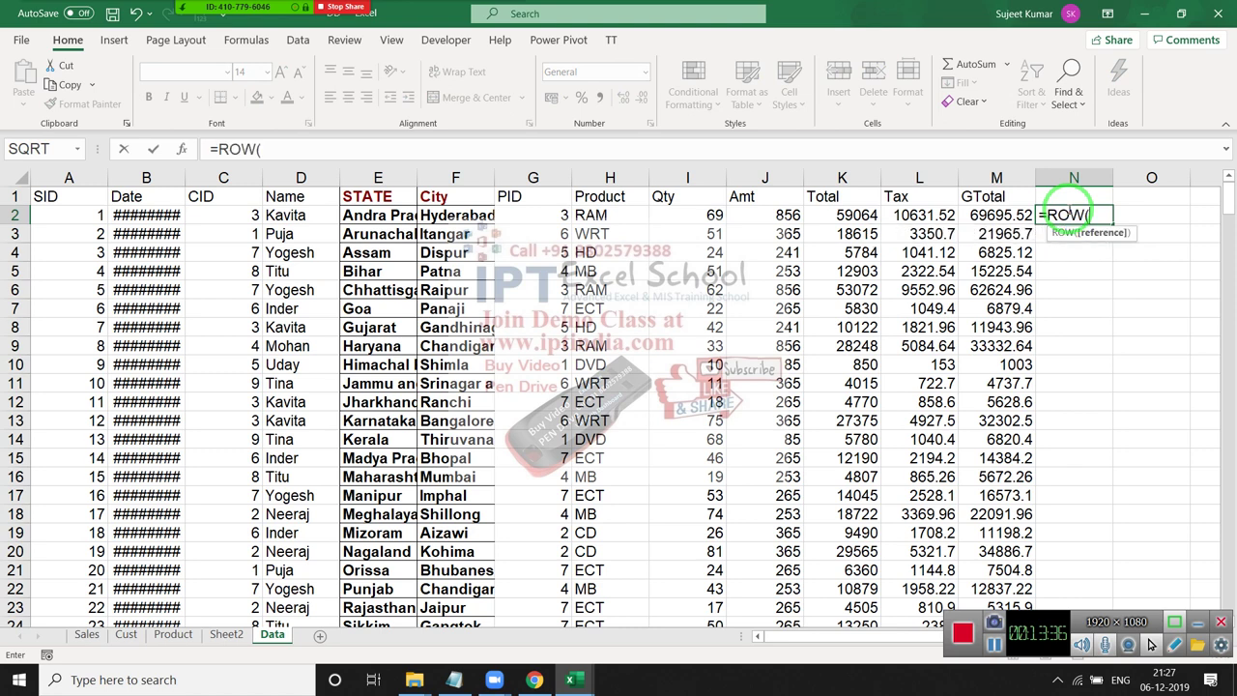
text()-1)
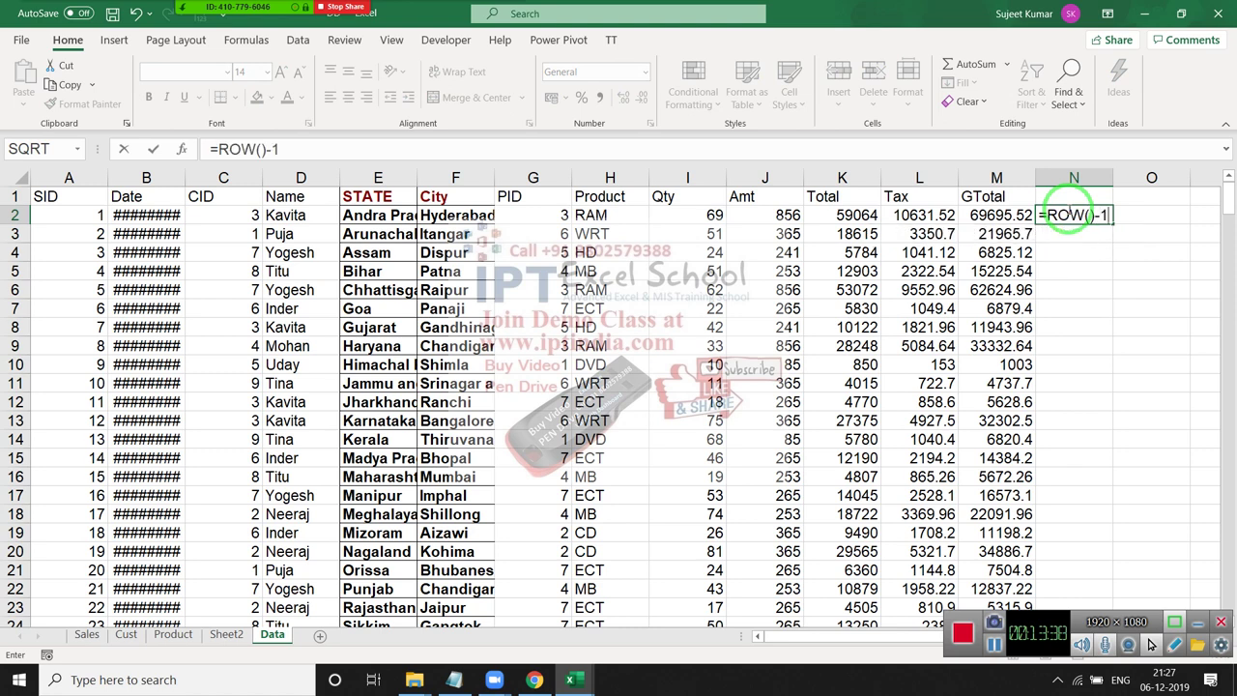
key(Return)
click(1071, 213)
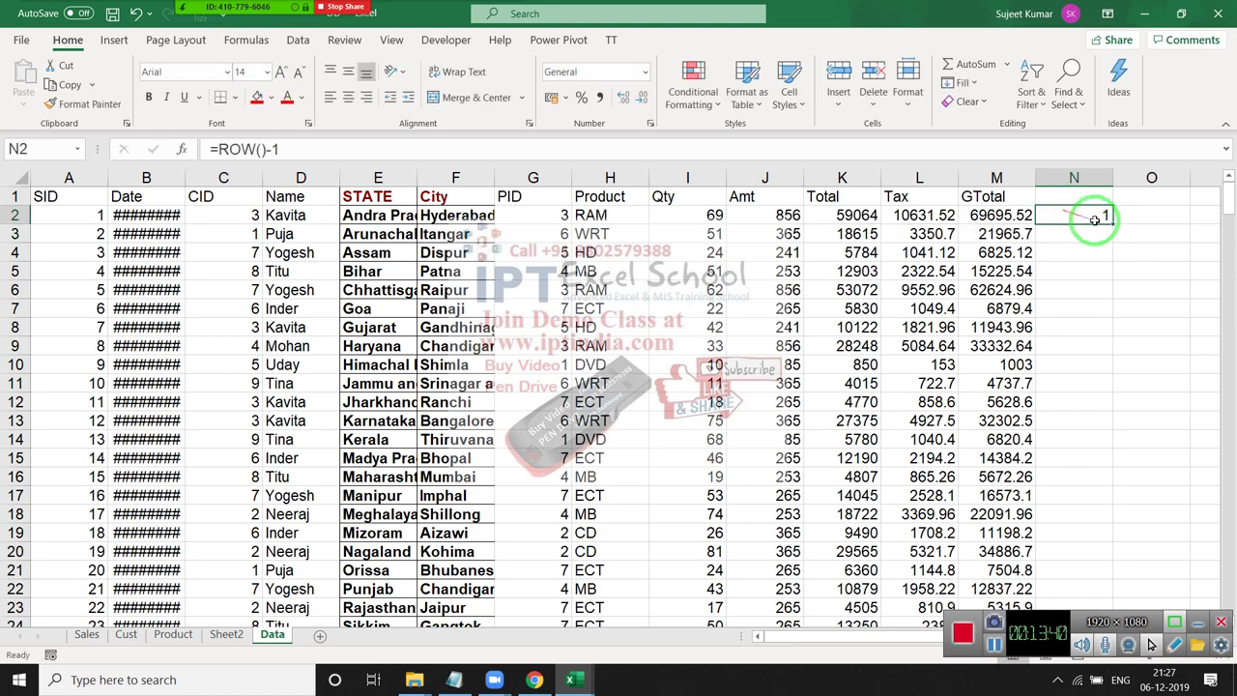
double_click(1112, 223)
Step: Enter =MOD(N2,3) in O2 and fill it down column O
click(1118, 218)
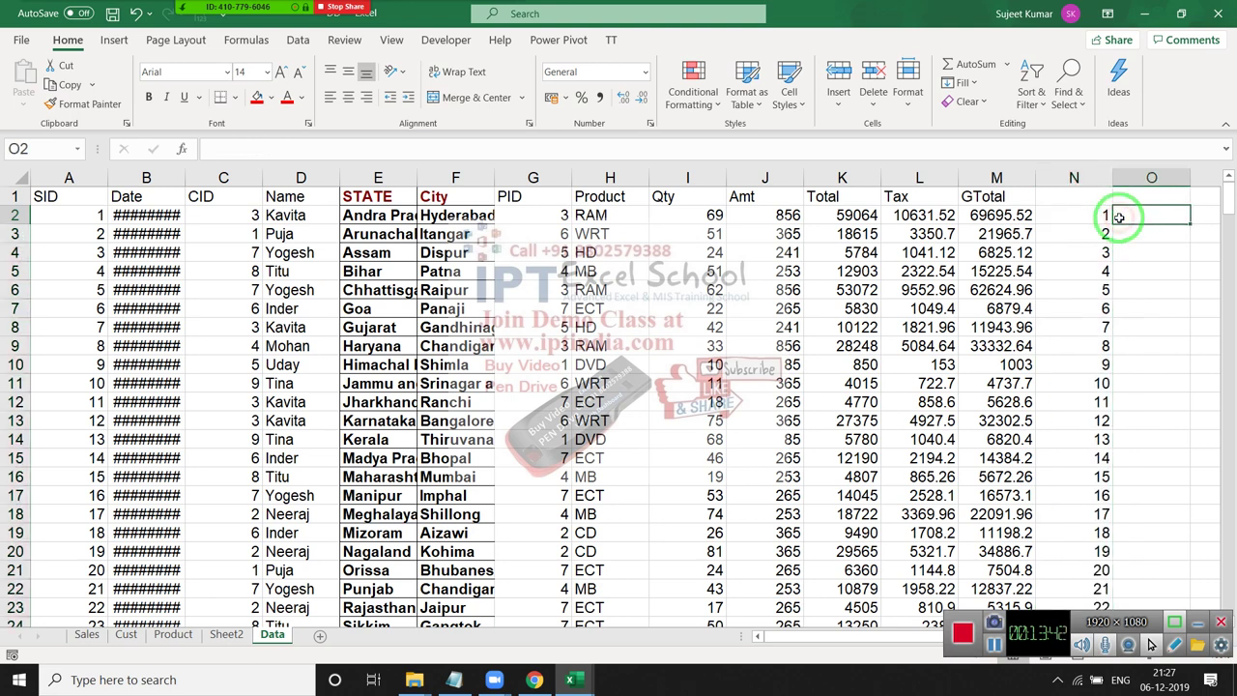
text(=mod)
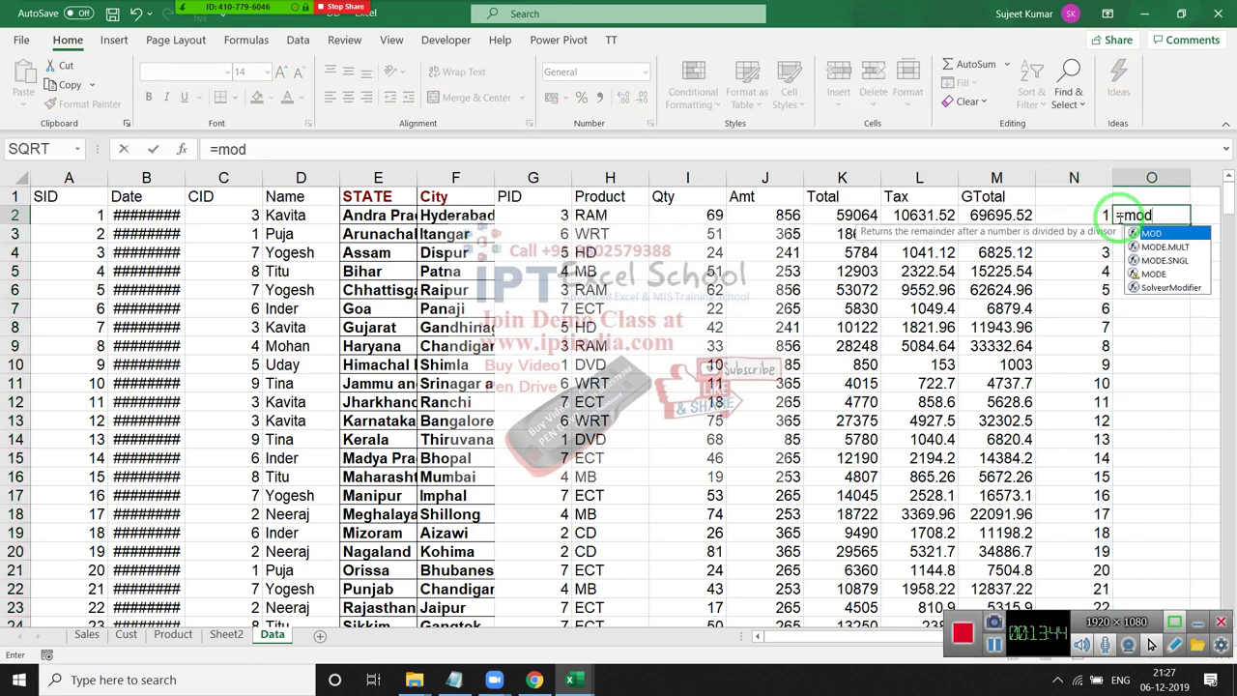
key(Tab)
key(Left)
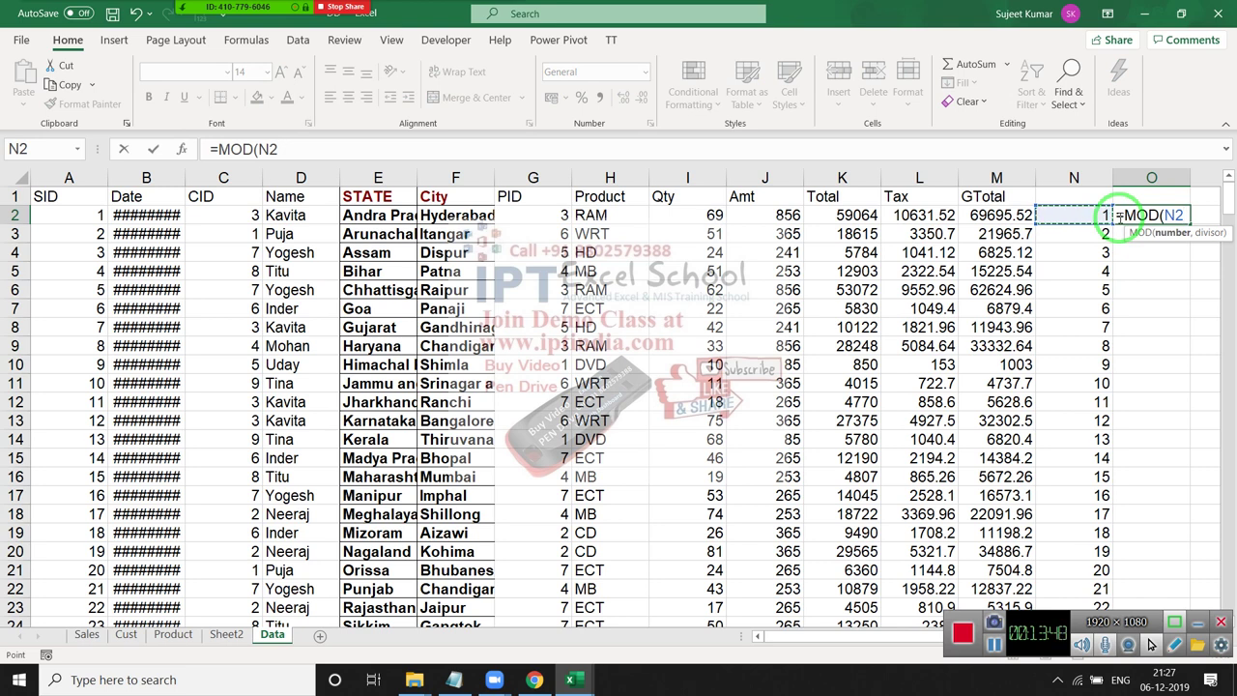
text(,3)
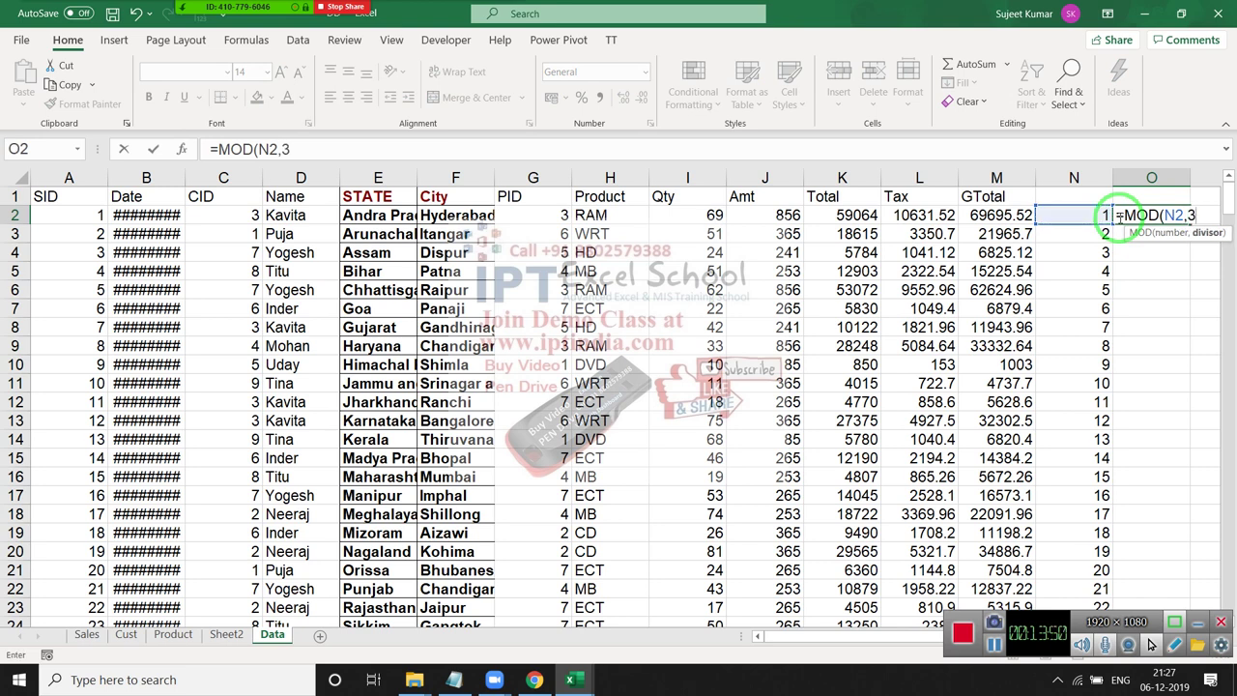
text())
key(Return)
click(1146, 214)
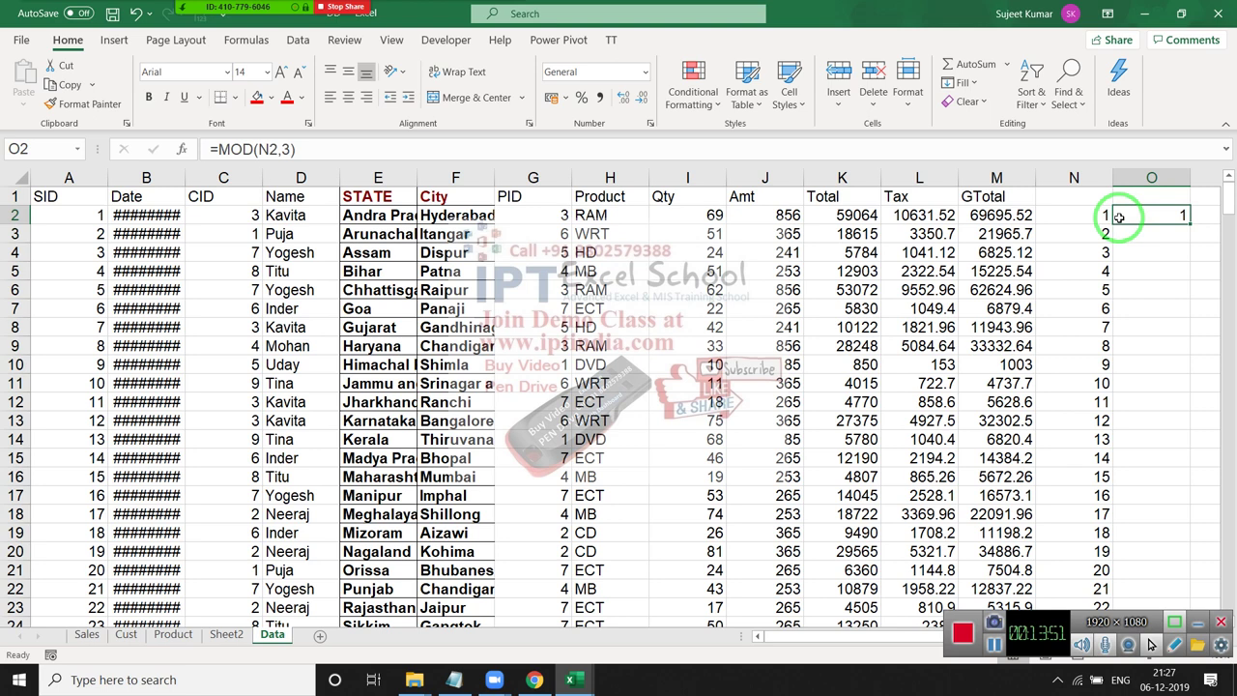
double_click(1187, 225)
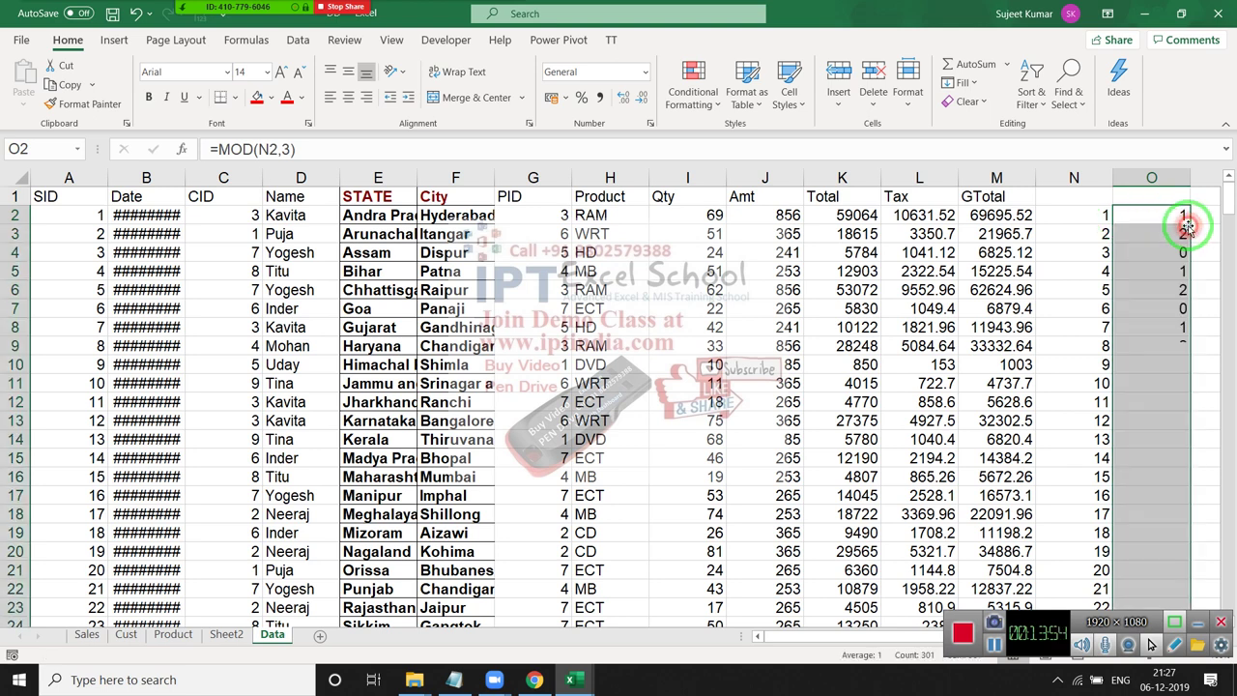
Step: Step through column O to verify the MOD formulas cycle 1, 2, 0
click(1176, 251)
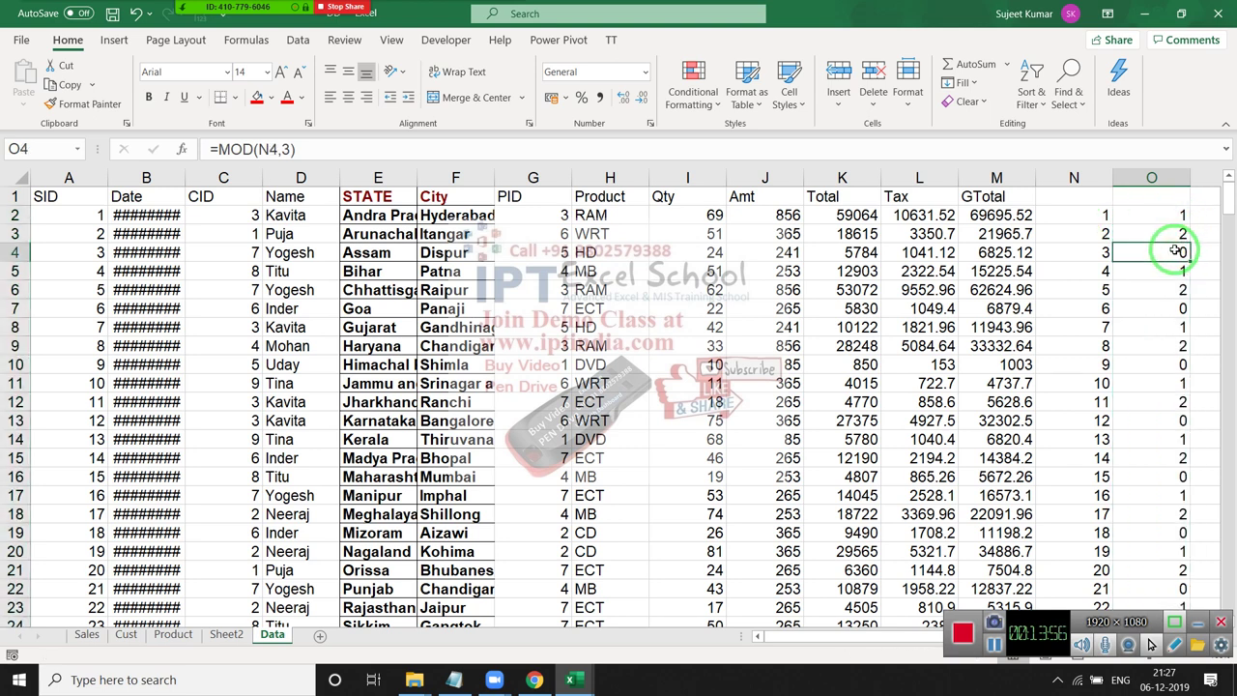
key(Up)
key(Up)
key(Down)
key(Down)
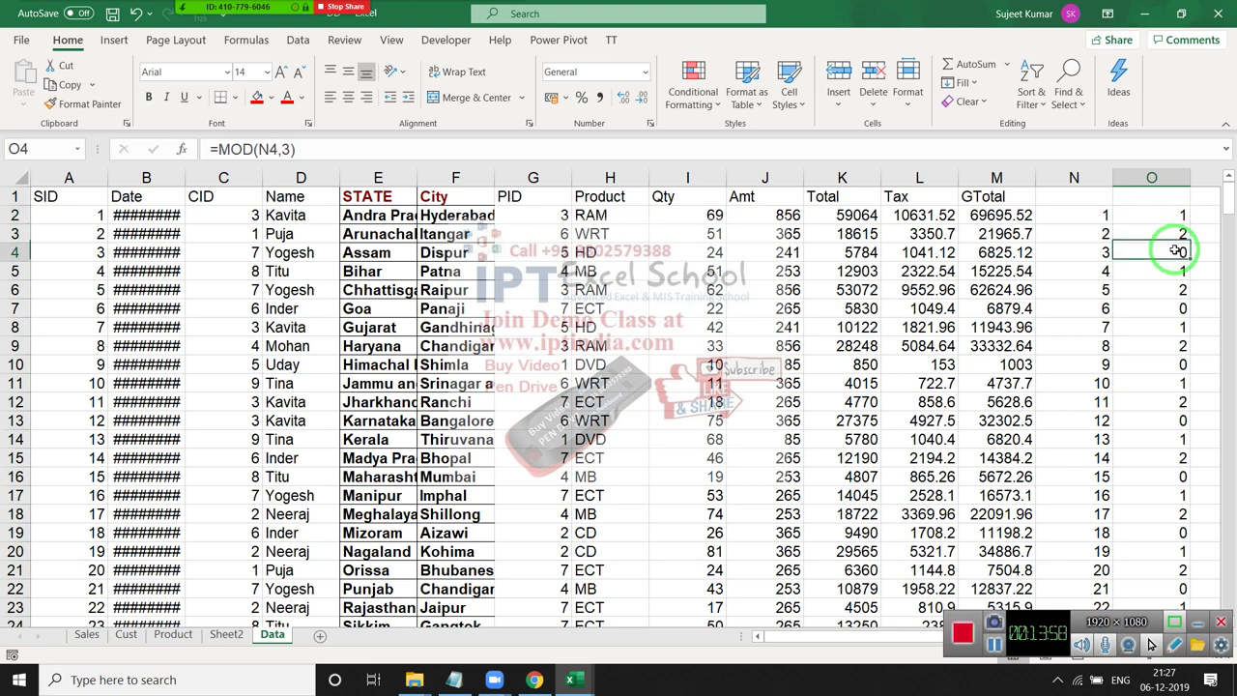
key(Down)
key(Down)
key(Down)
key(Down)
key(Down)
key(Down)
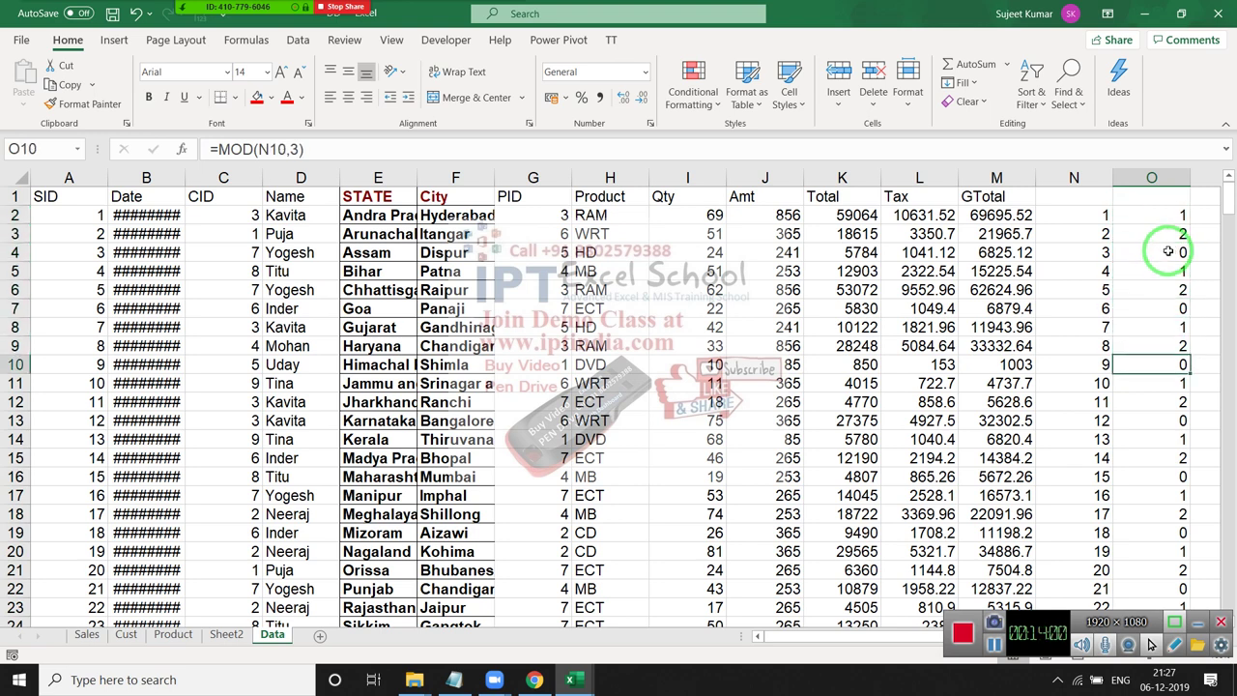
key(Down)
key(Down)
key(Down)
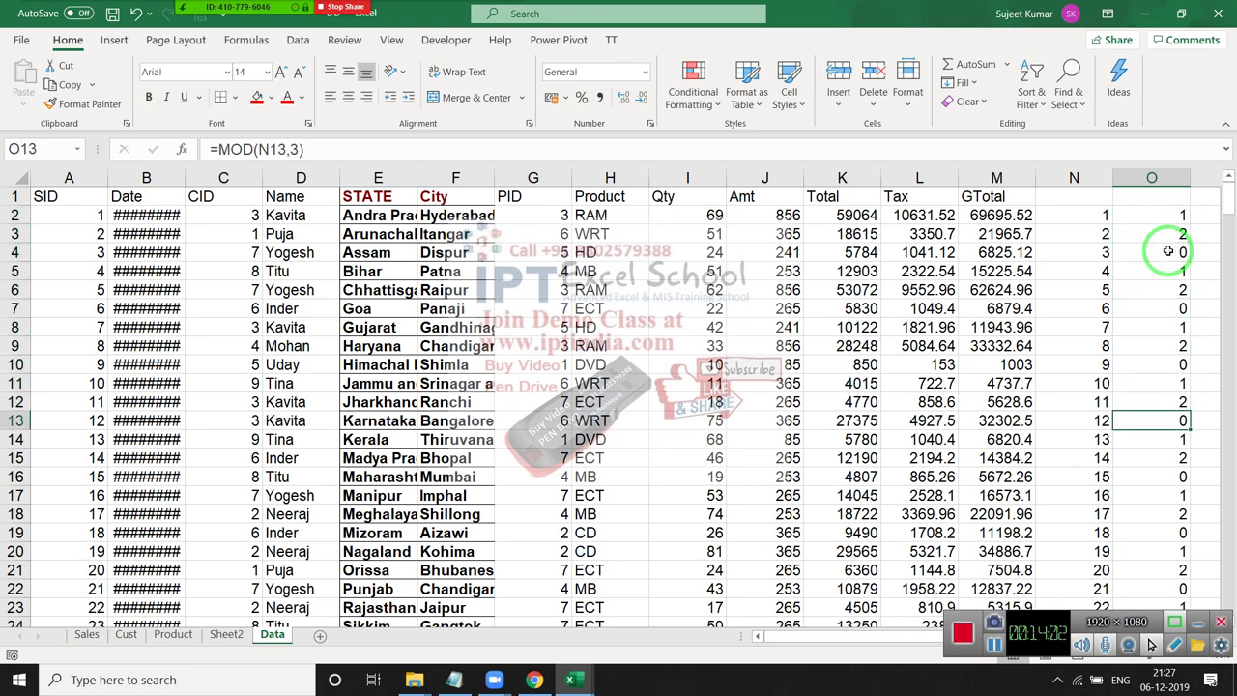
key(Up)
key(Up)
key(Up)
key(Up)
key(Up)
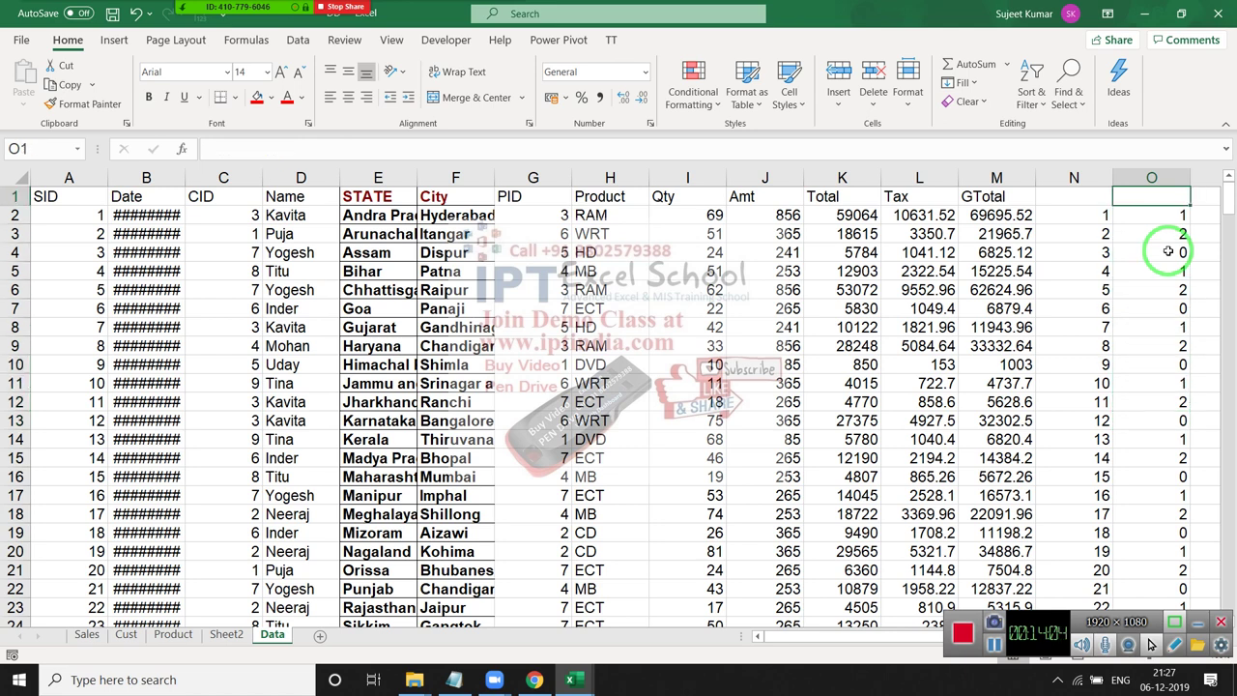
key(ctrl+shift+l)
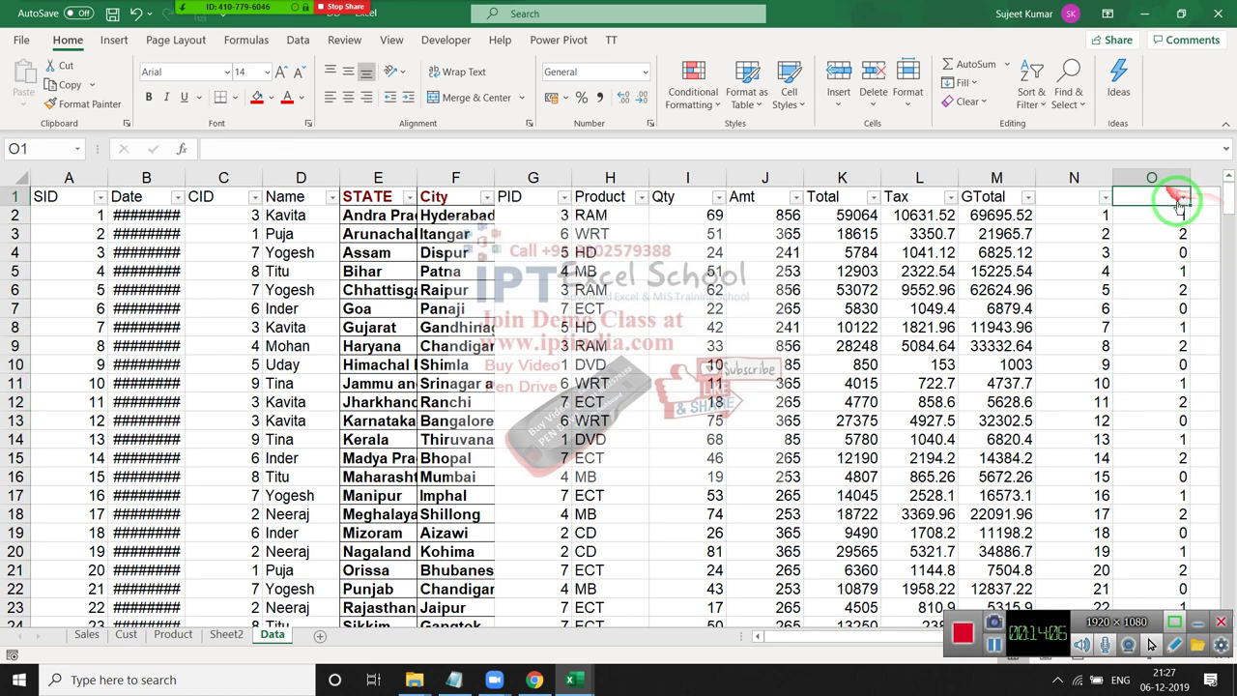
click(1182, 196)
click(1018, 369)
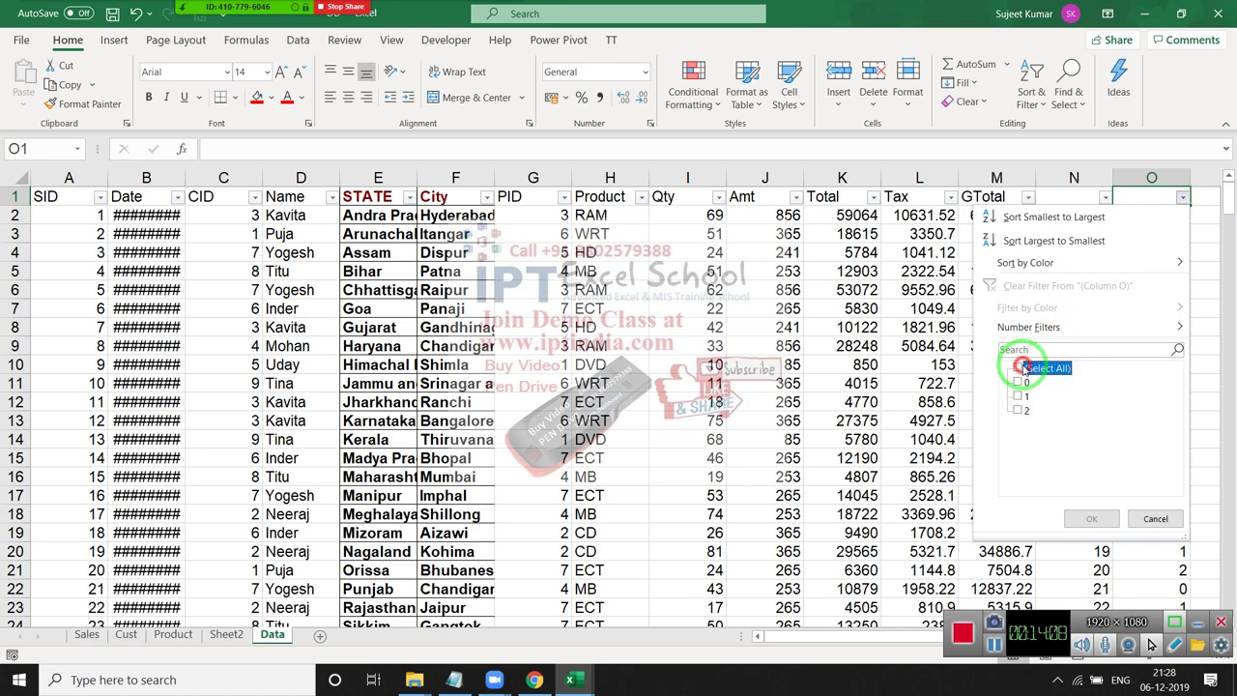
click(1017, 382)
click(1090, 519)
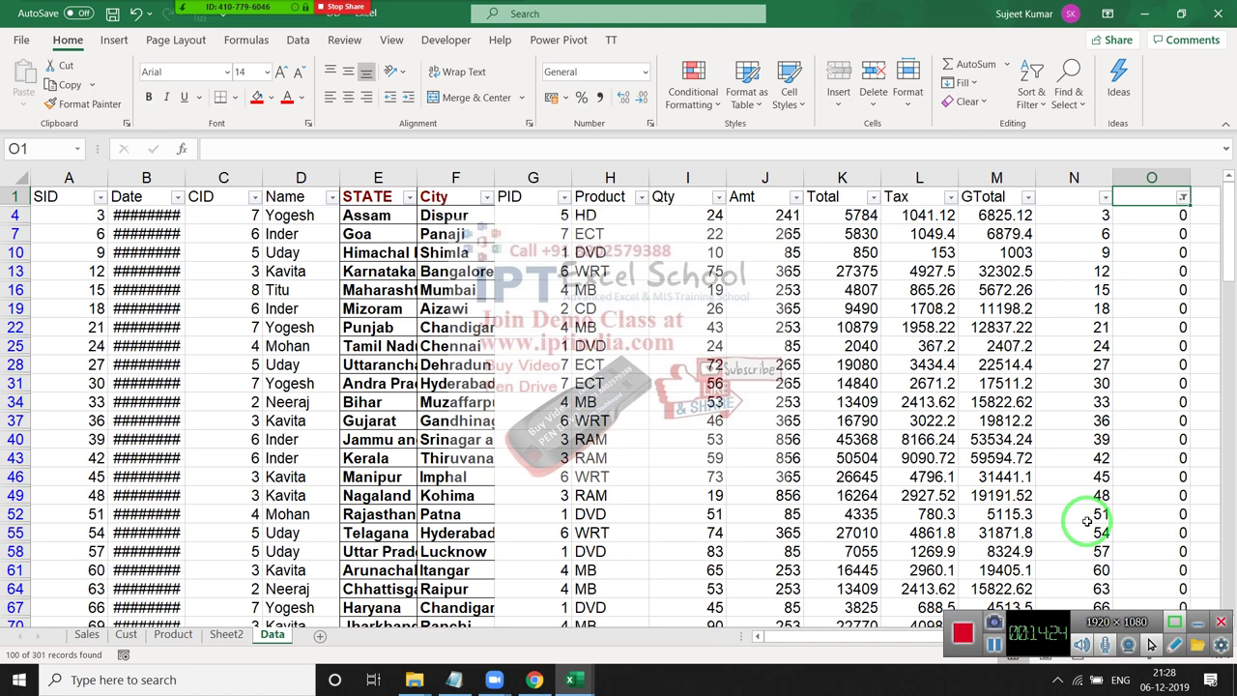
key(Down)
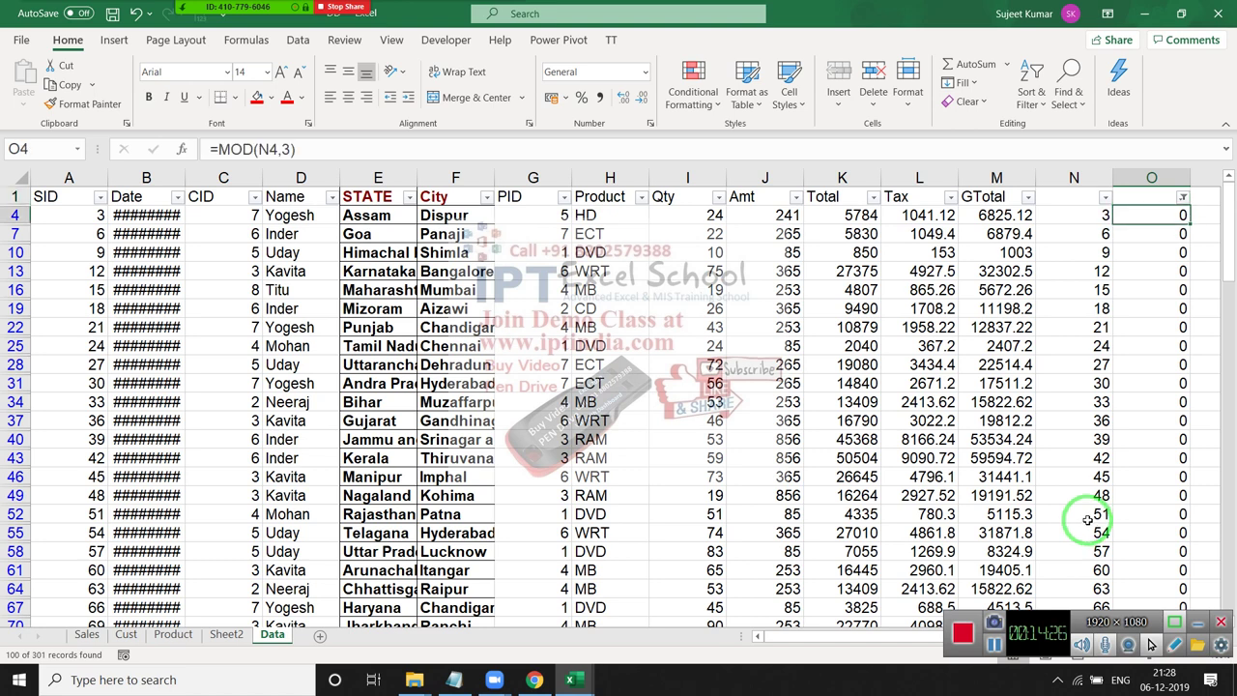
key(ctrl+shift+l)
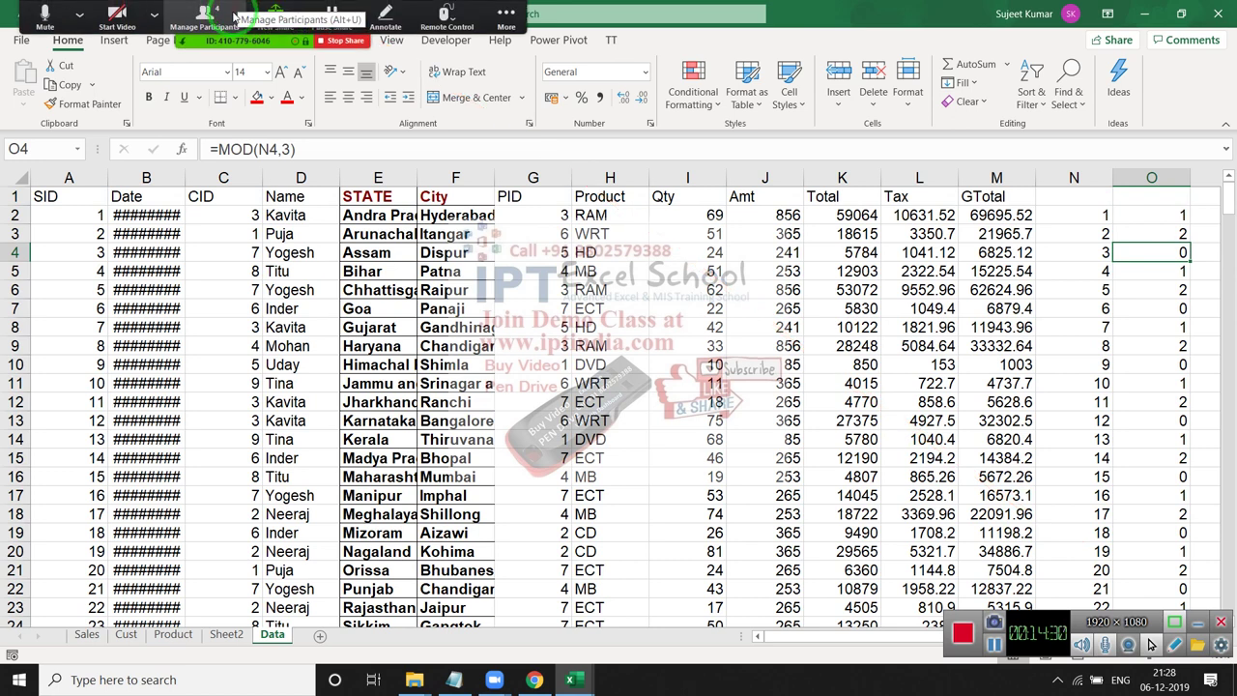
click(235, 17)
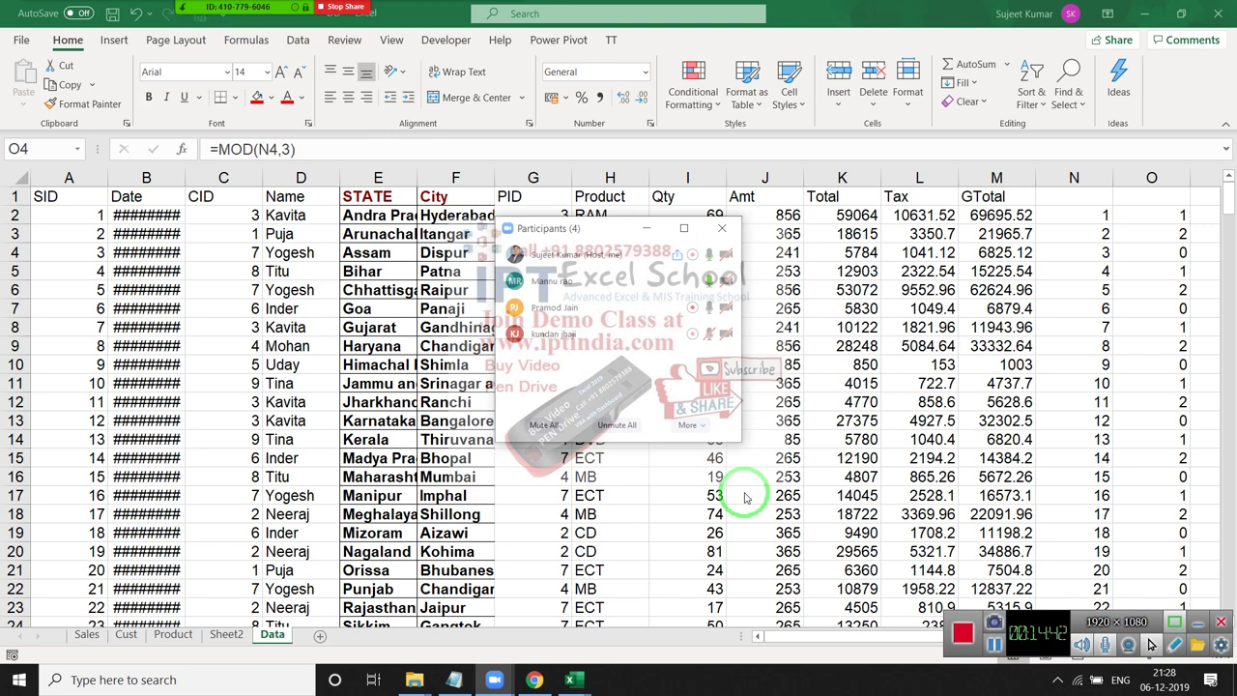
click(721, 228)
click(1063, 250)
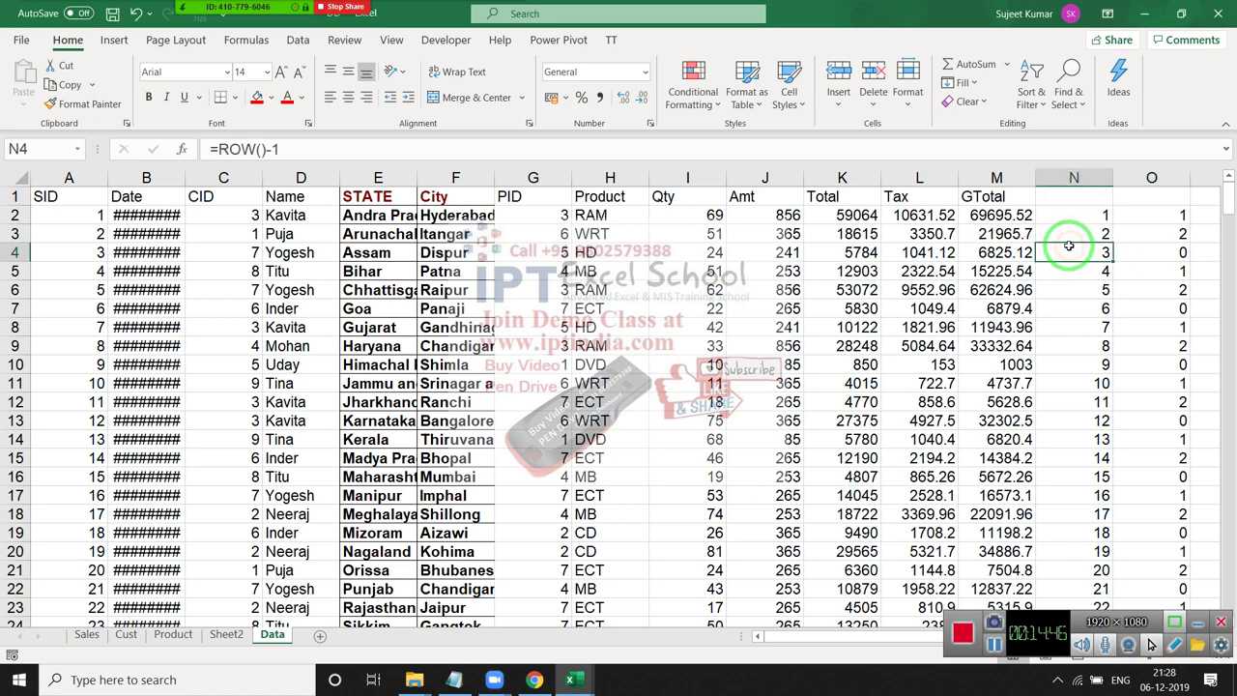
click(1069, 234)
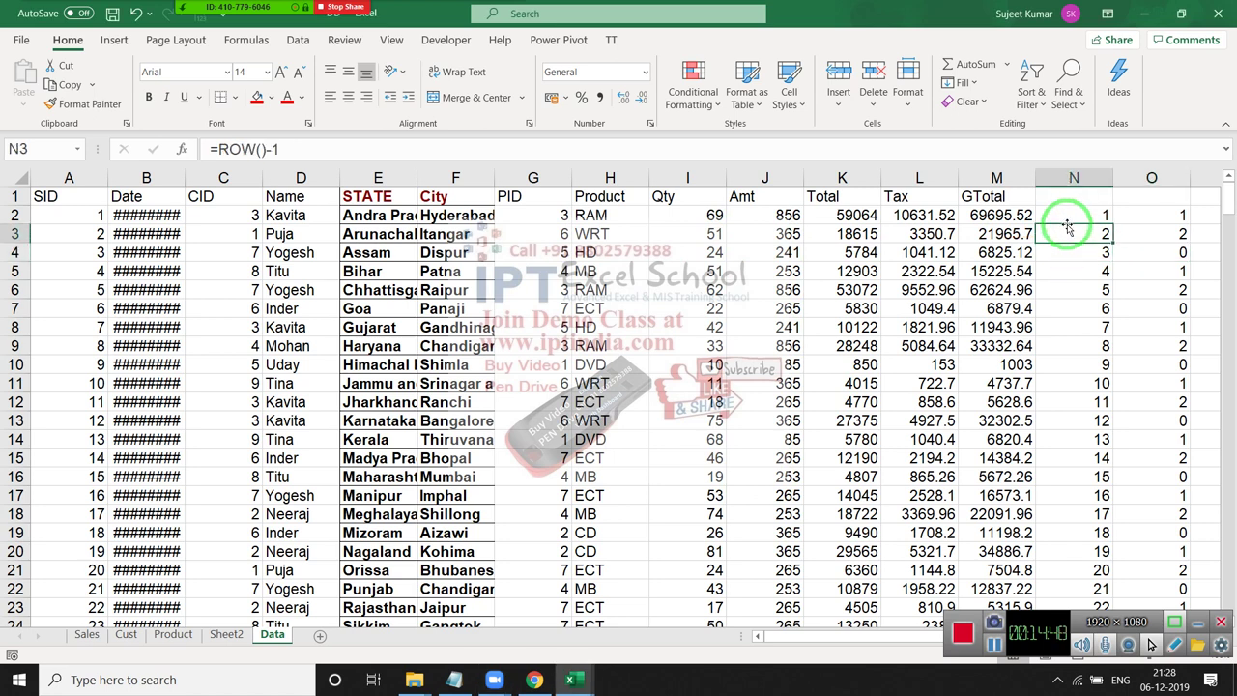
drag(1070, 212, 1071, 345)
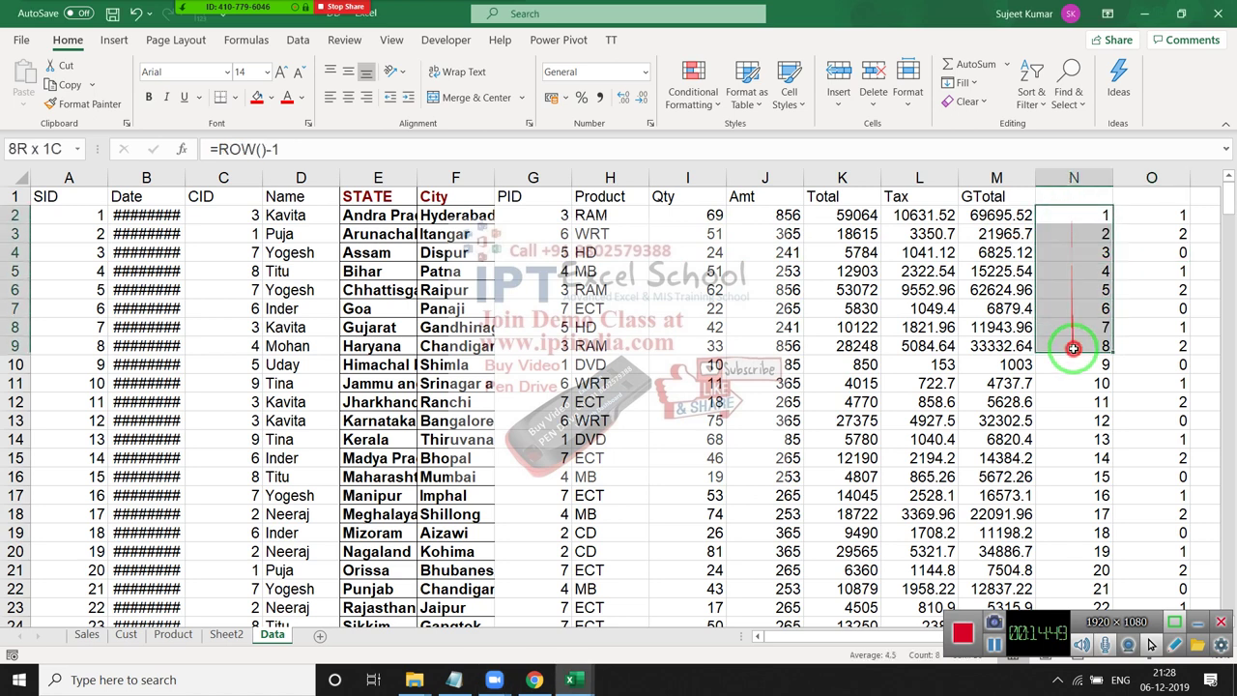
double_click(1140, 214)
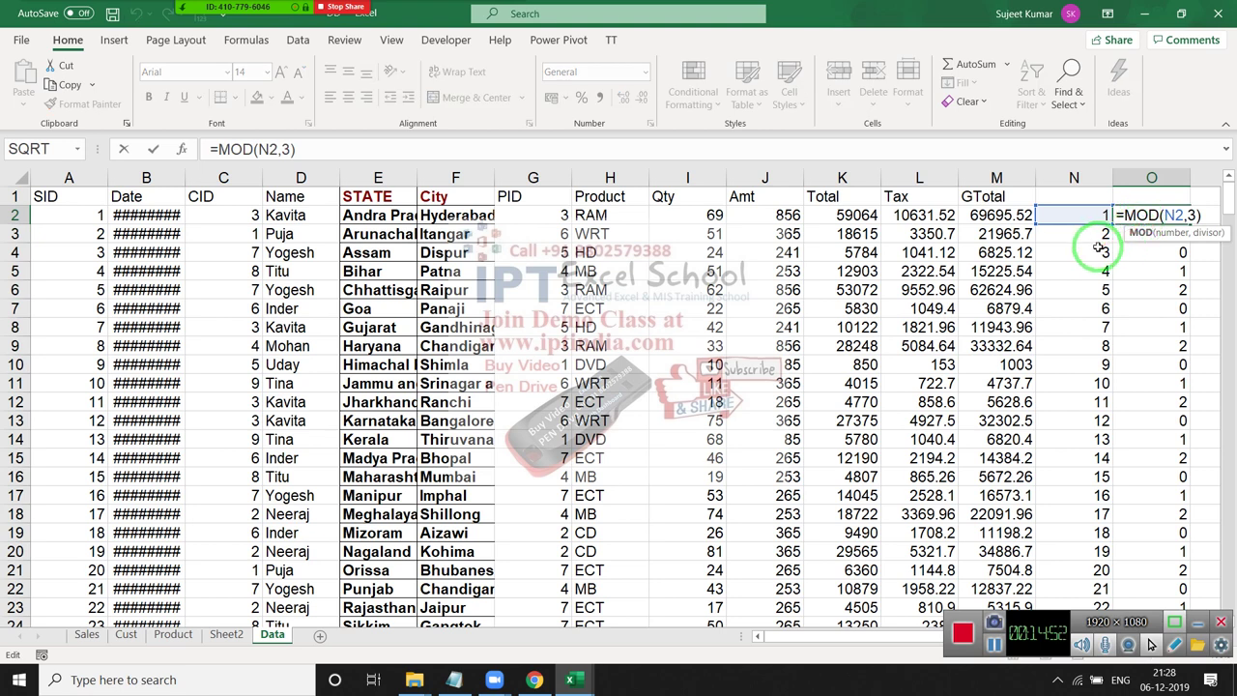
click(1101, 251)
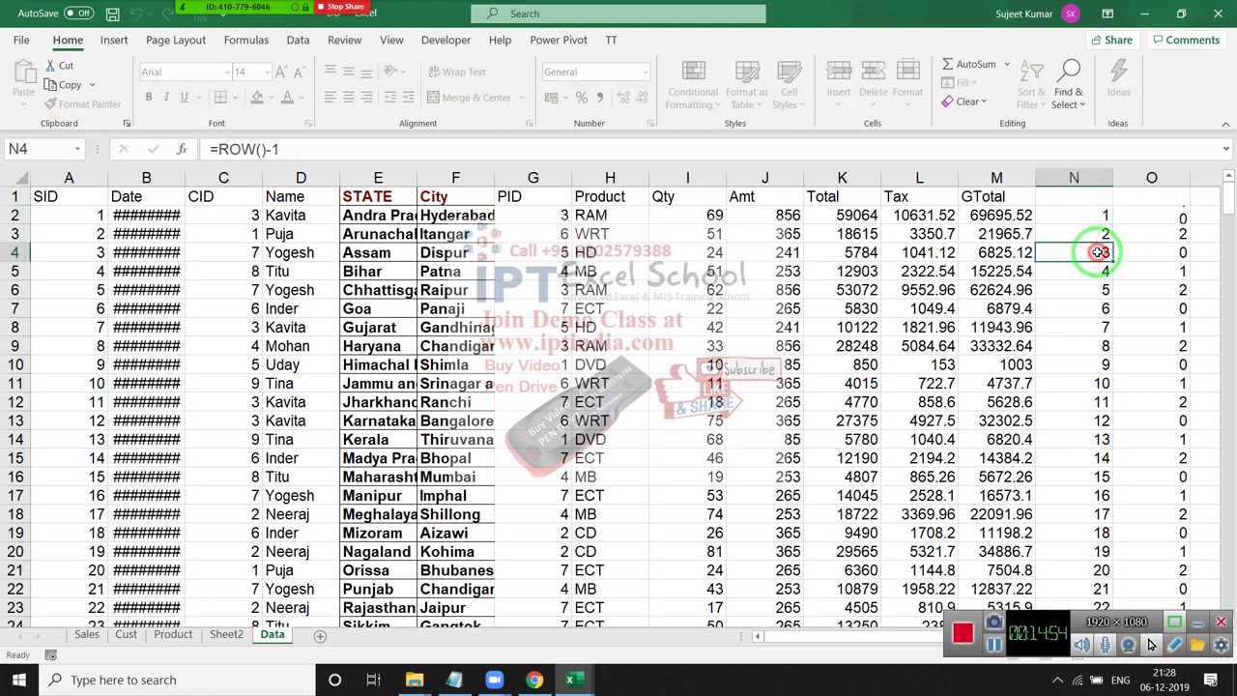
click(1131, 255)
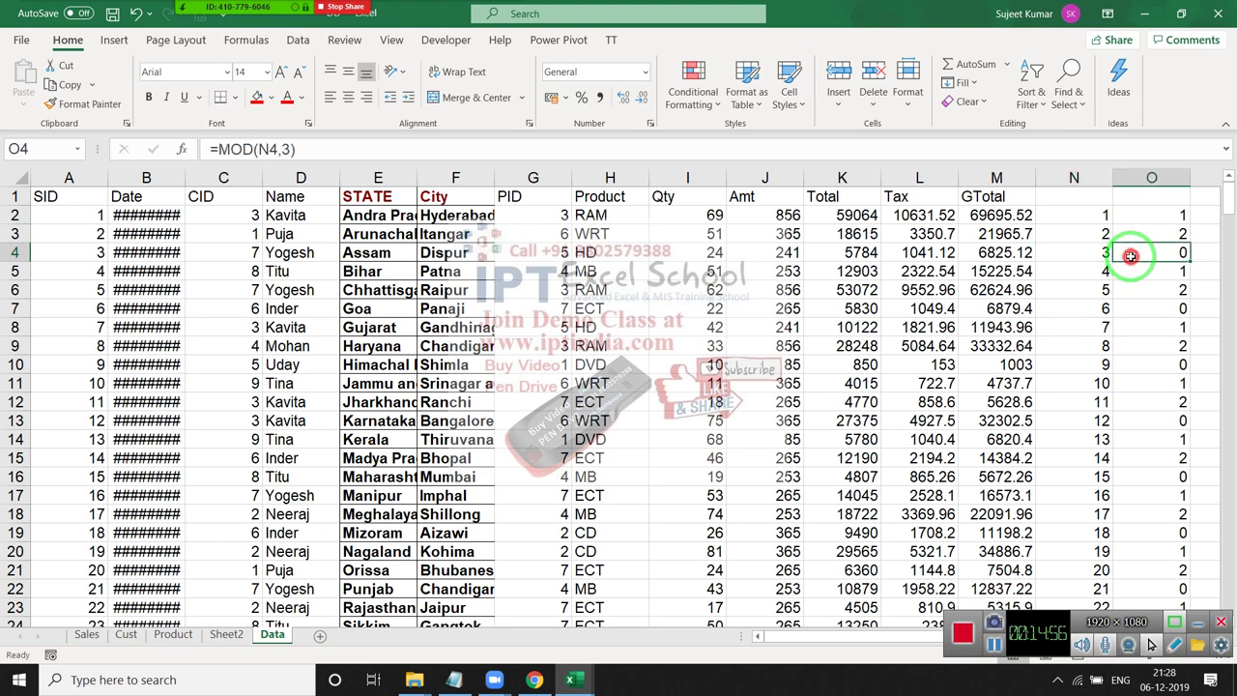
click(1133, 306)
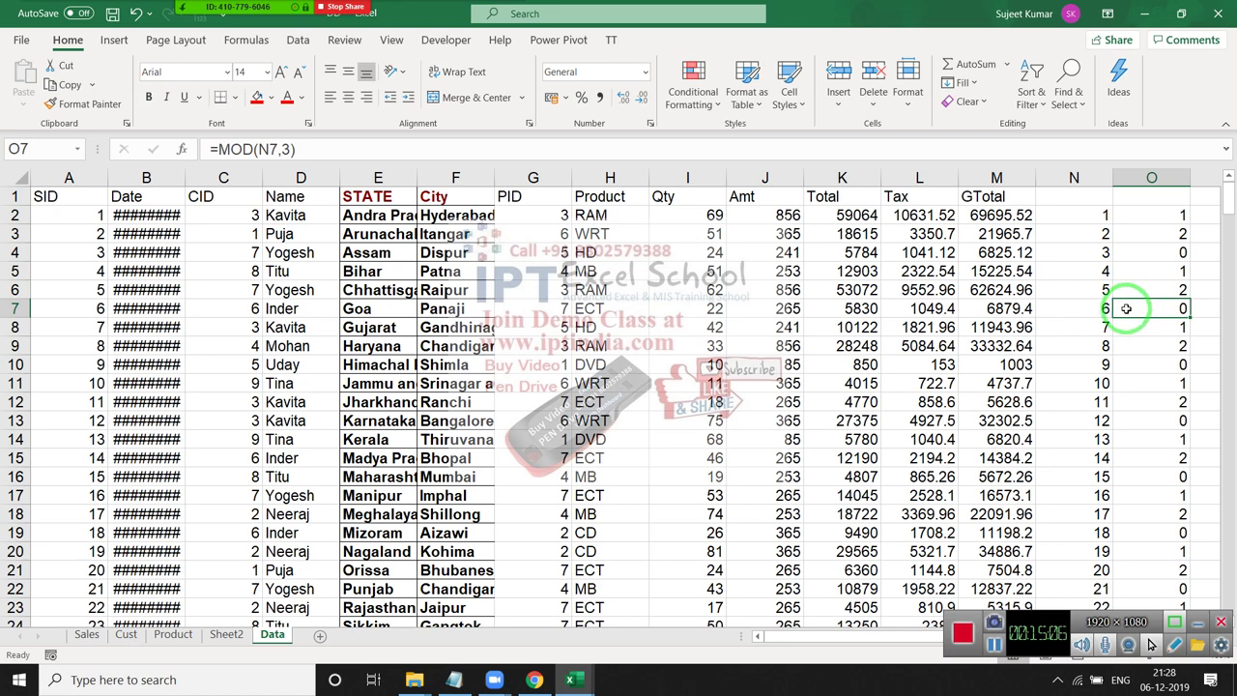
click(1165, 365)
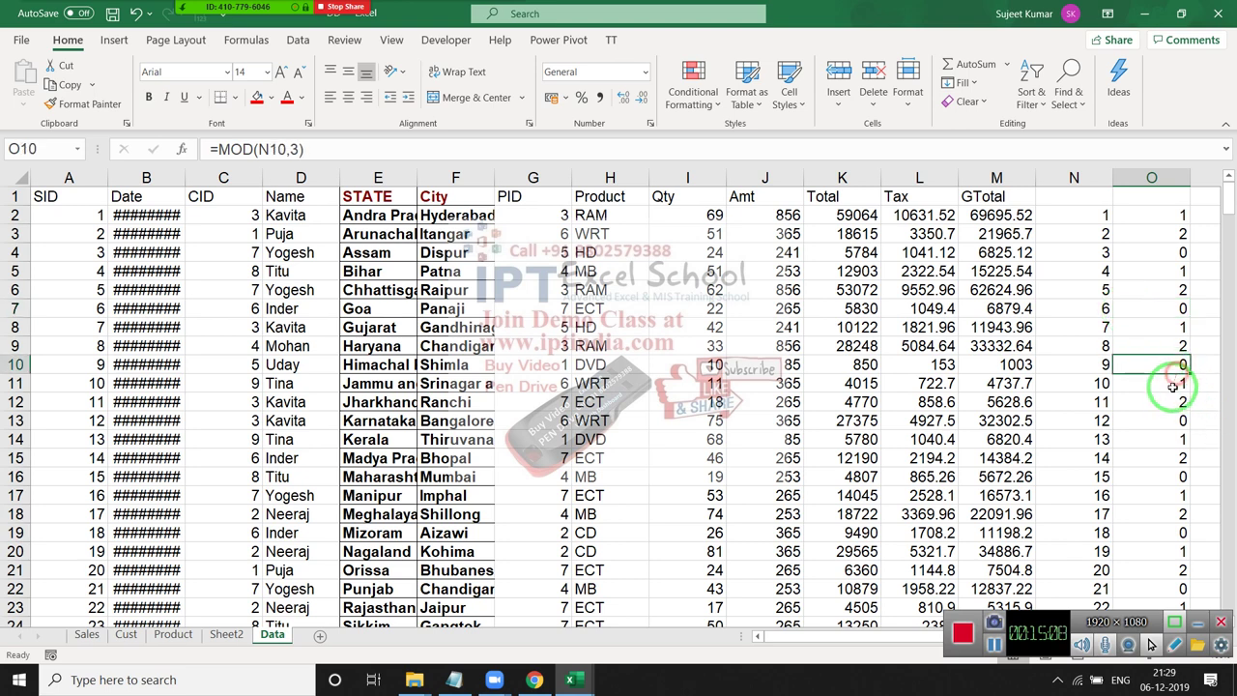
click(1171, 421)
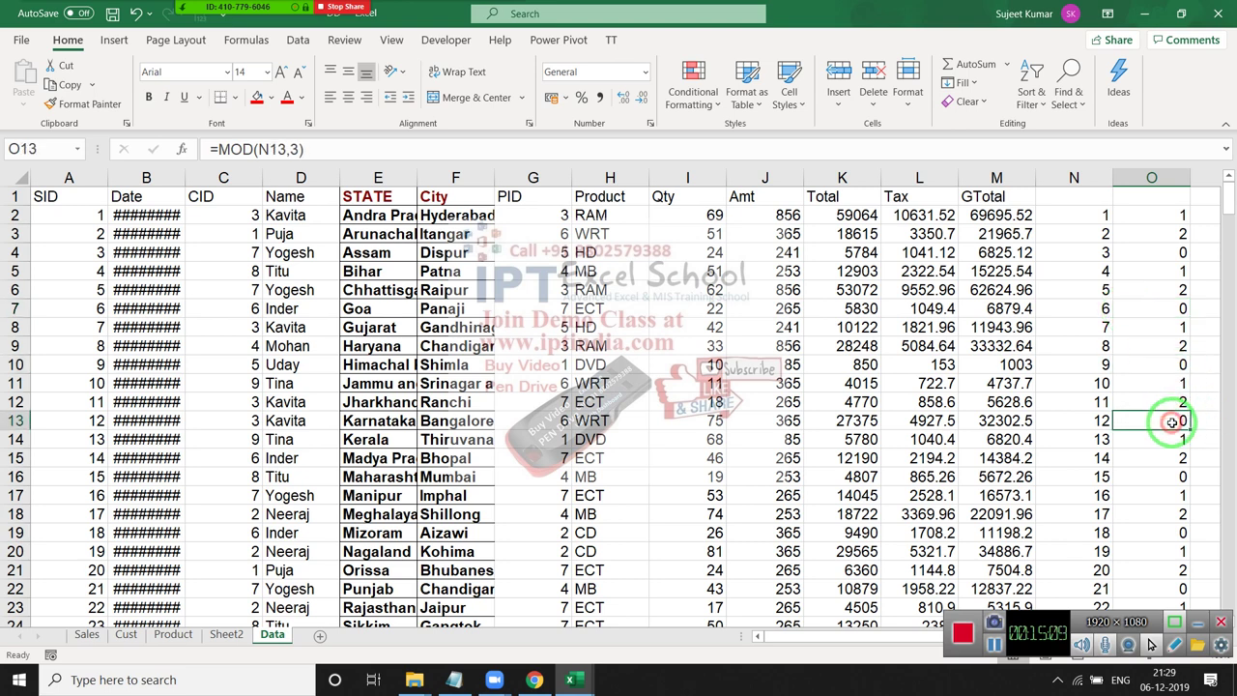
click(1177, 480)
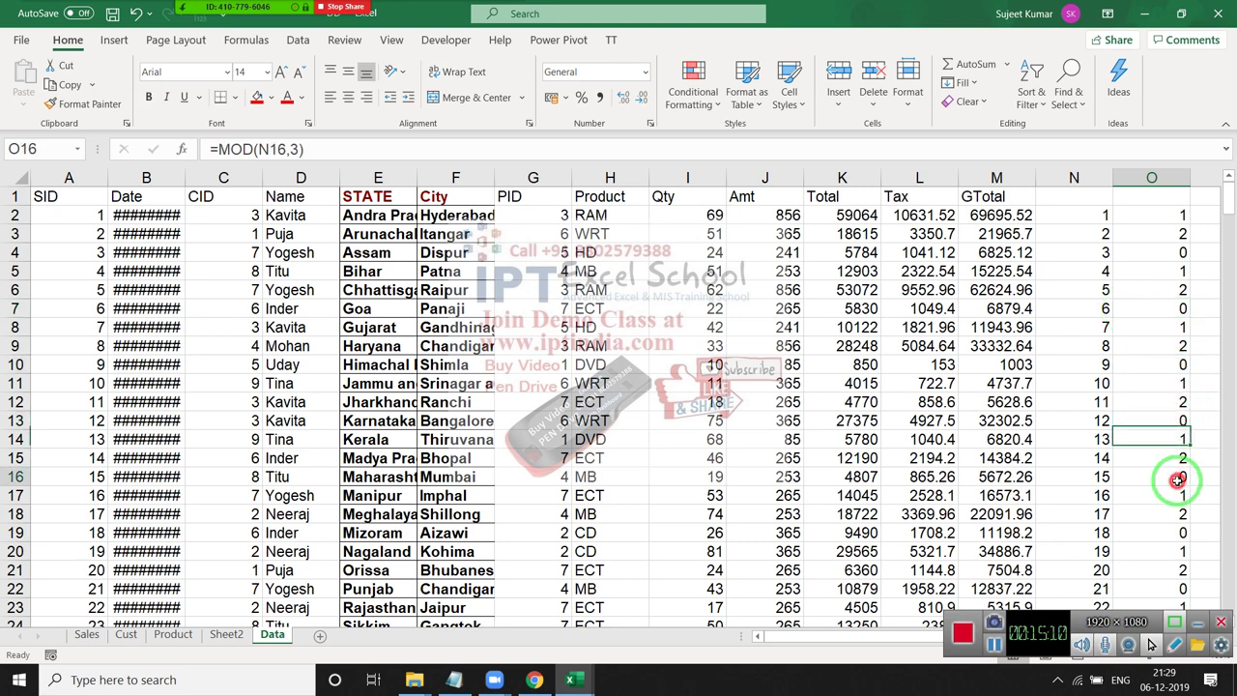
click(1094, 254)
drag(1095, 255, 1155, 254)
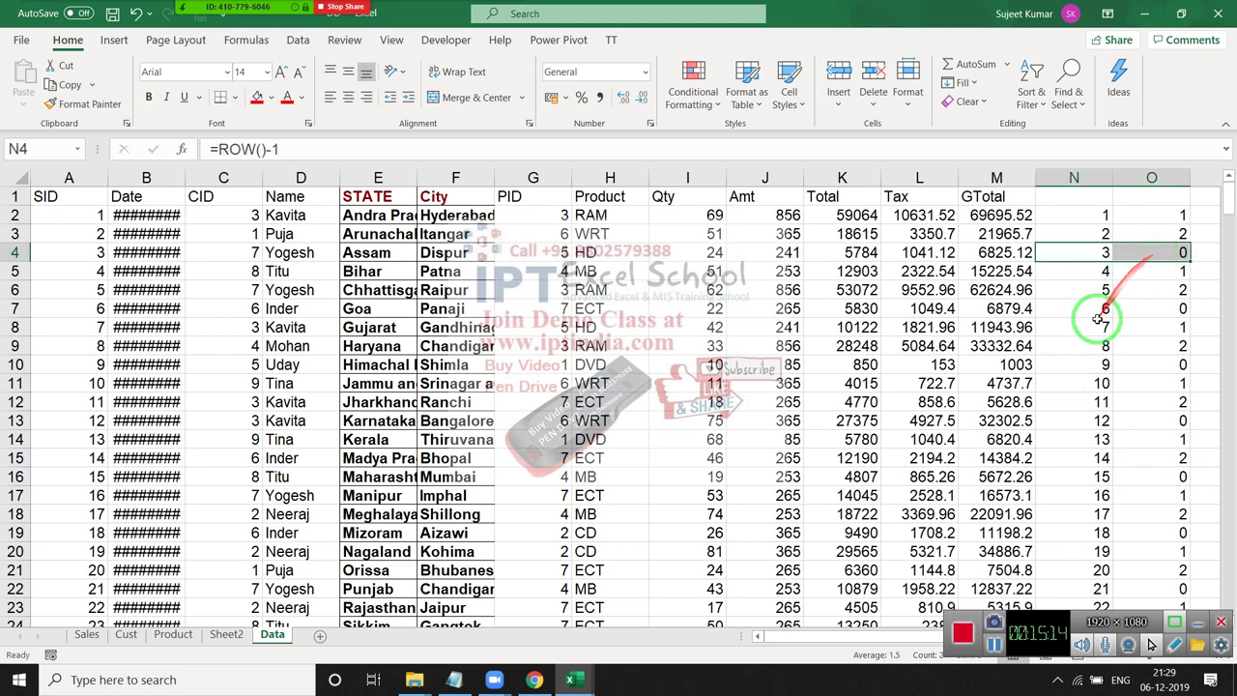
key(Up)
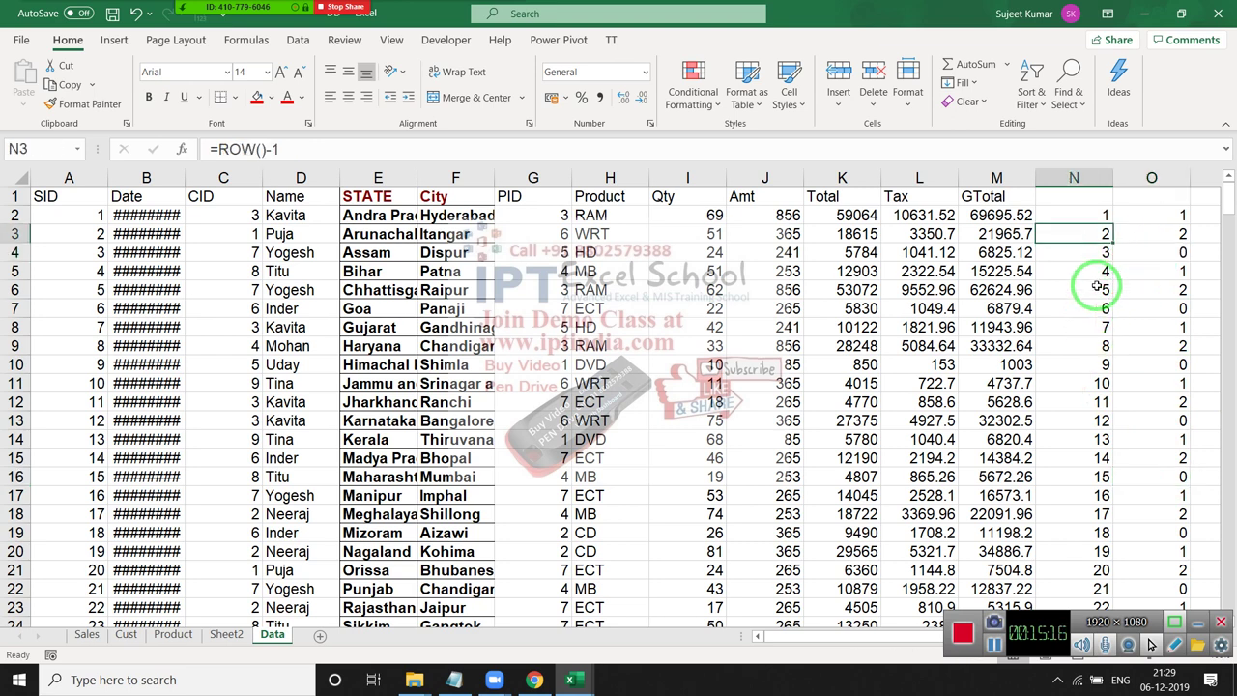
key(Down)
key(Up)
key(Up)
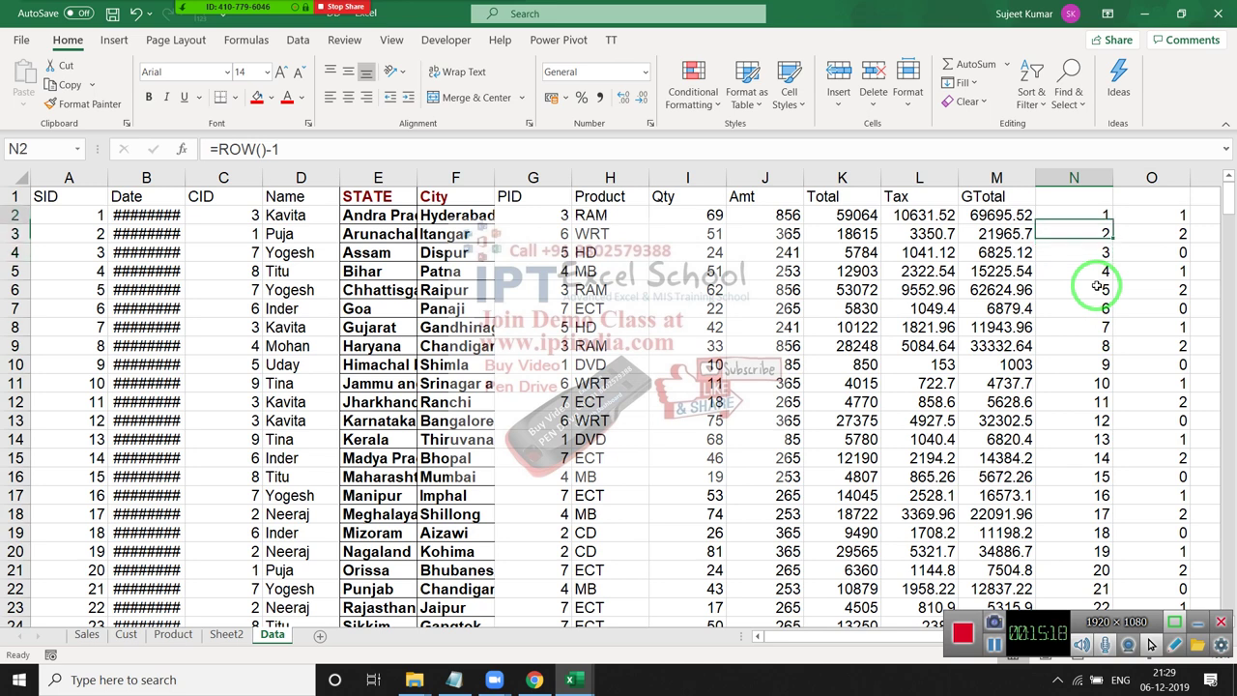
key(Down)
key(Down)
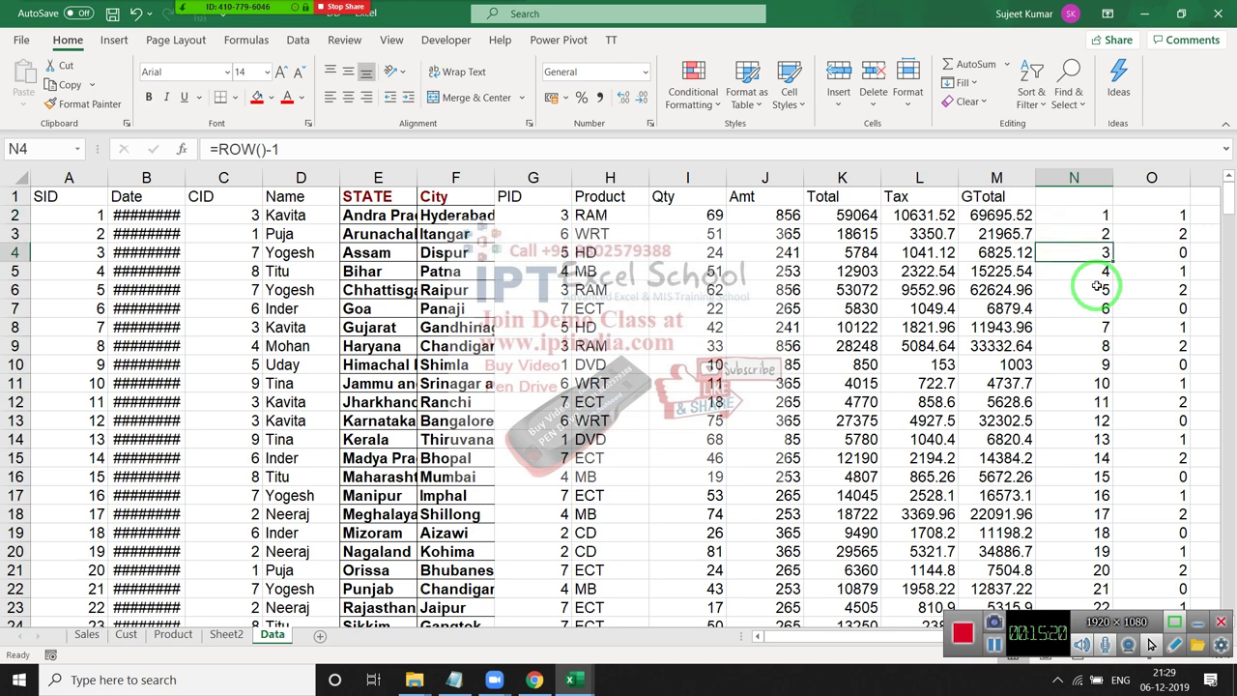
key(Down)
key(Down)
key(Down)
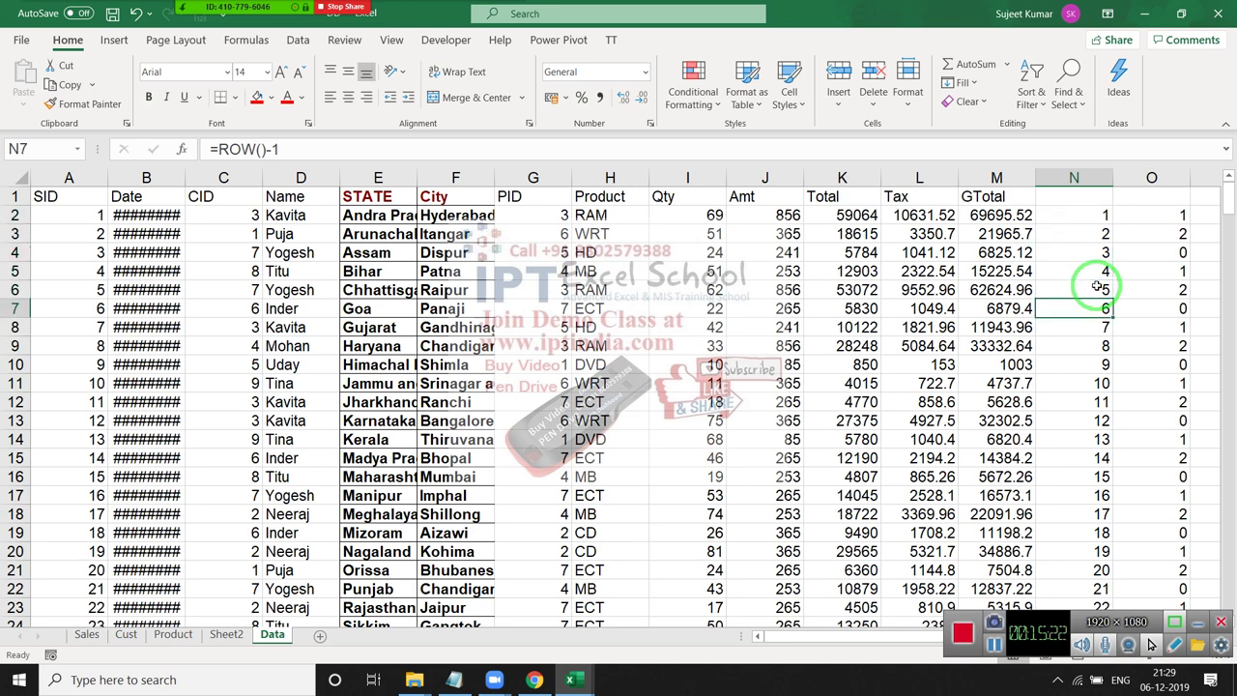
key(Down)
key(Down)
key(Down)
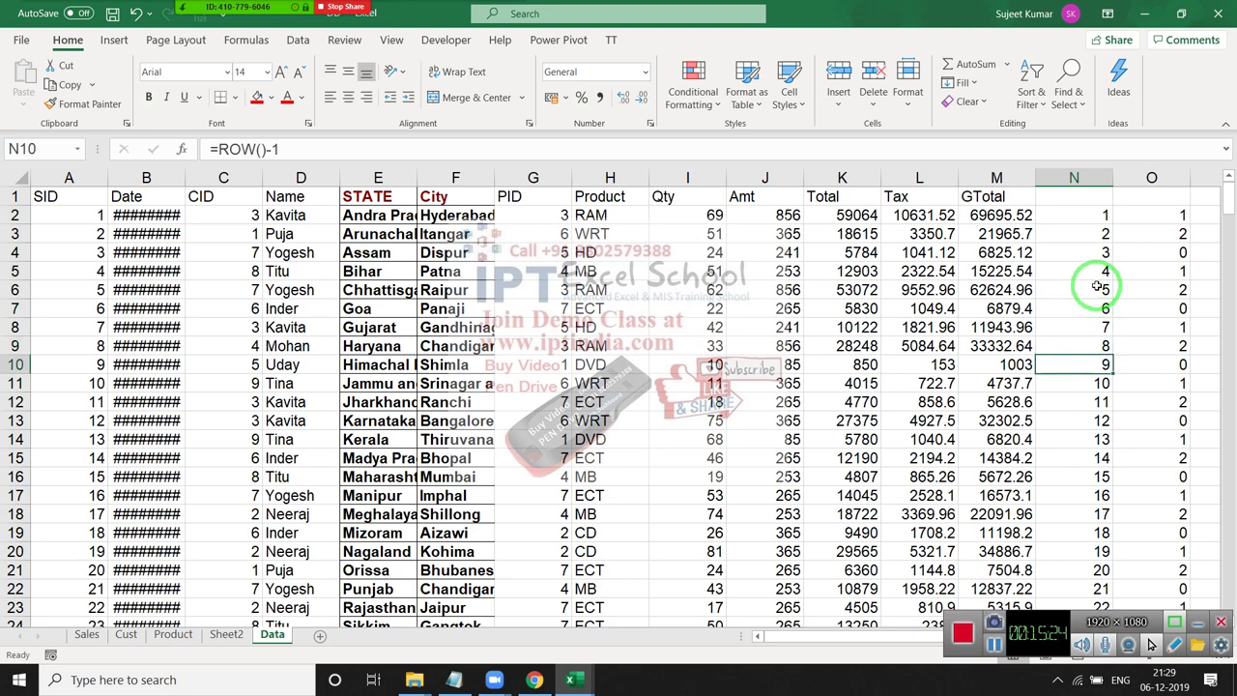
key(Right)
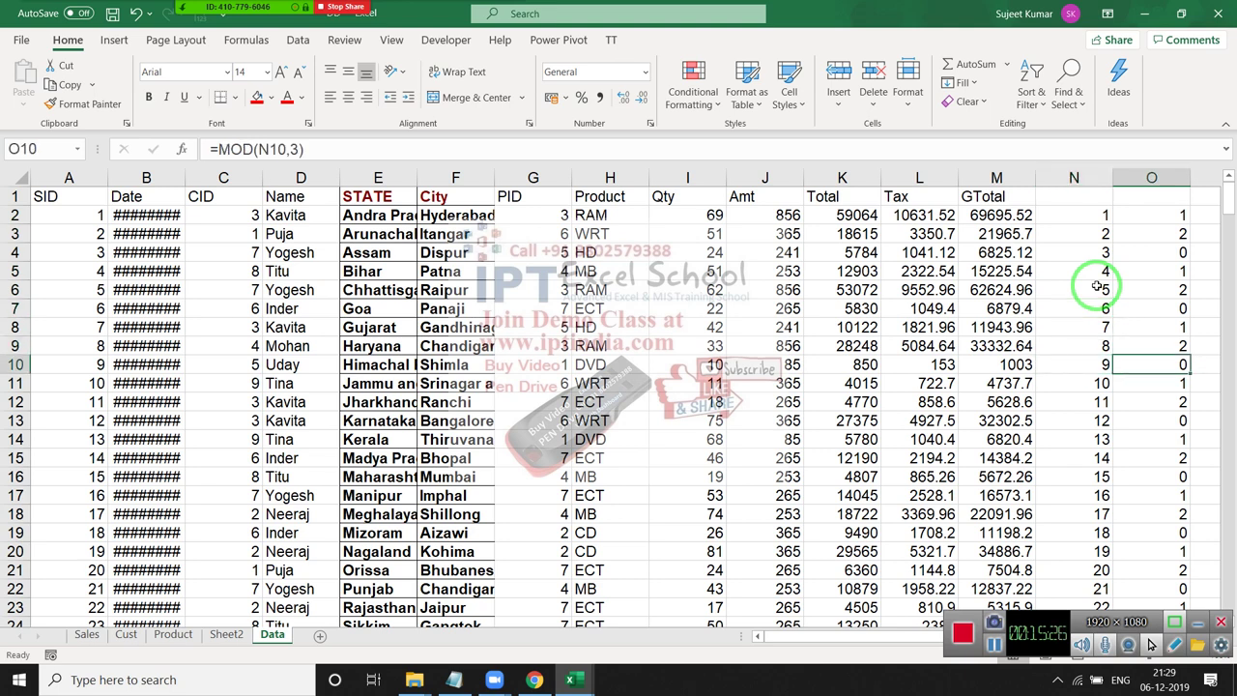
key(Up)
key(Up)
key(Up)
key(Up)
key(Up)
key(Up)
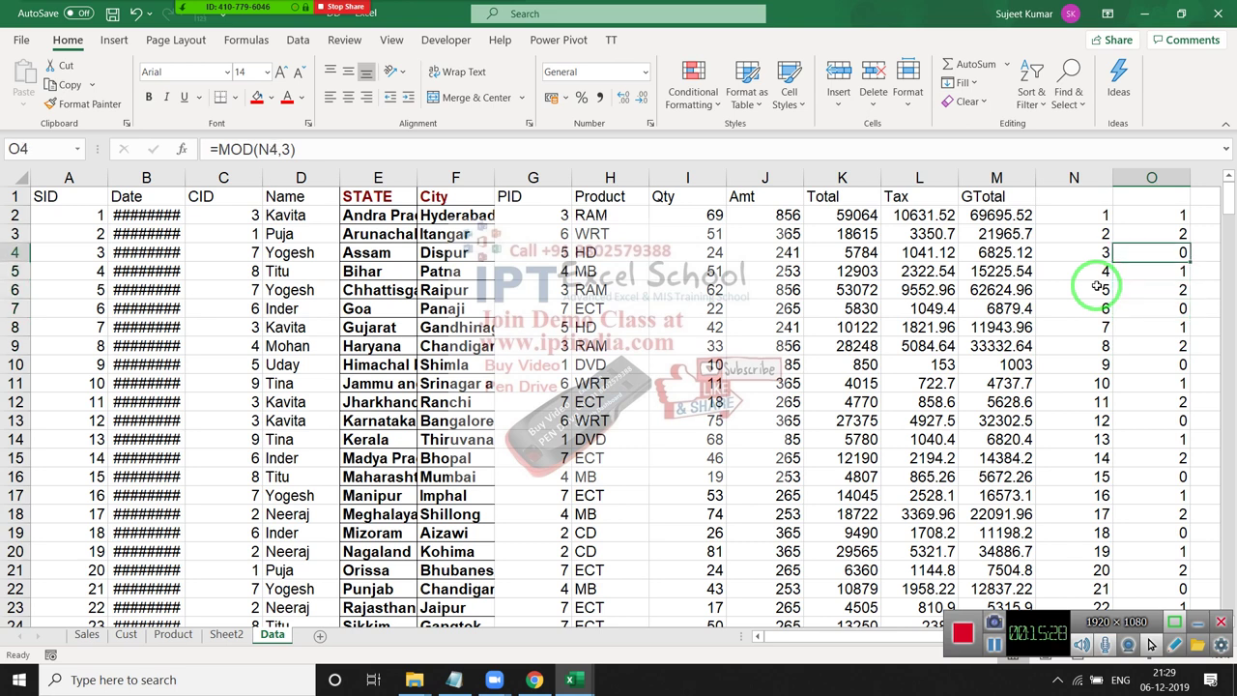
key(Down)
key(Down)
key(Down)
key(Down)
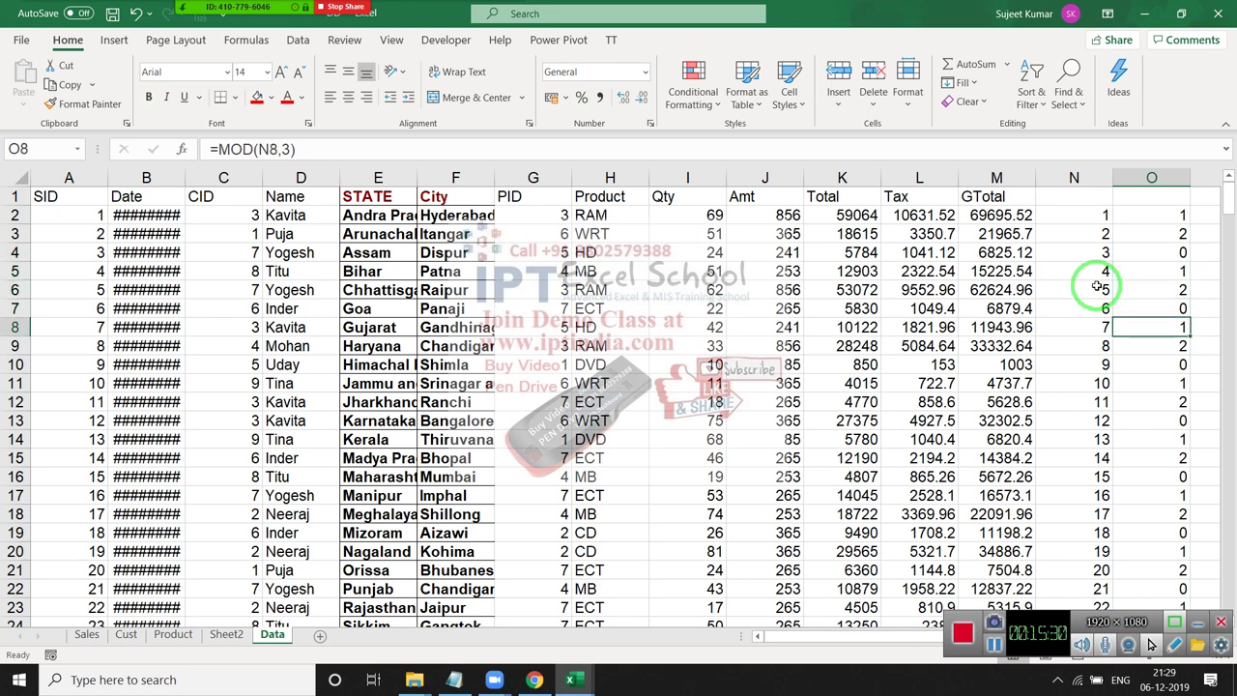
key(Down)
key(Down)
key(Down)
key(Up)
key(Down)
key(Down)
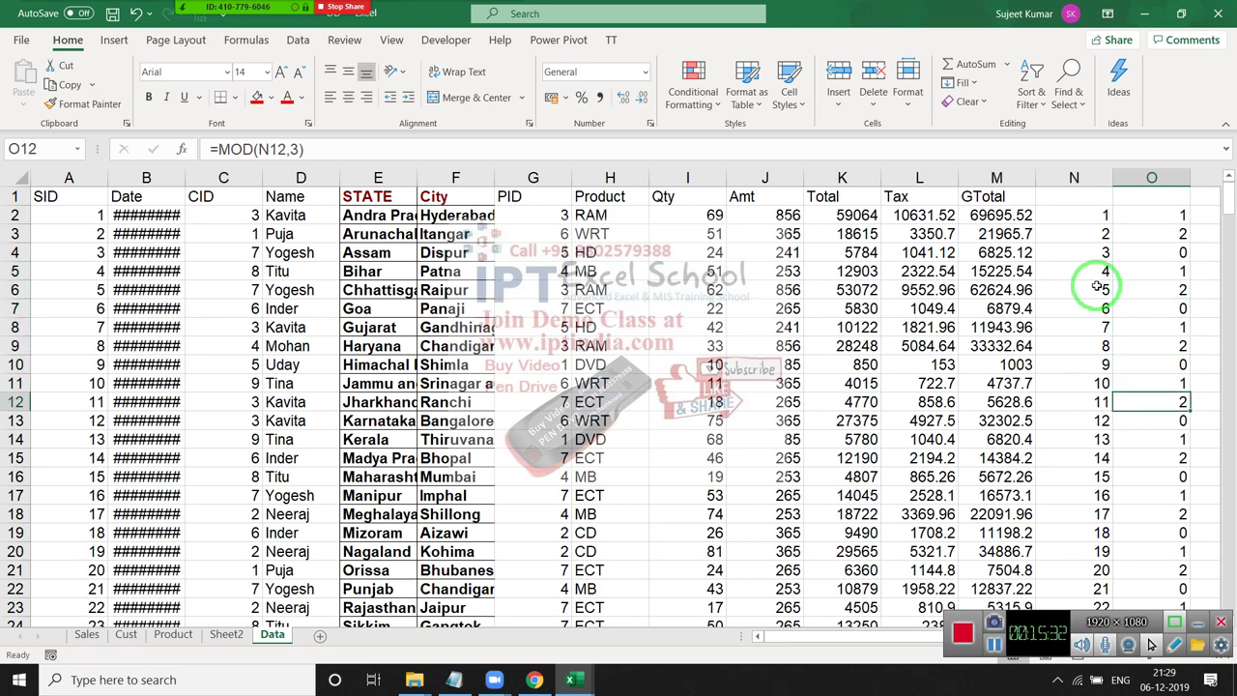
key(Down)
key(Down)
key(Down)
key(Down)
key(Down)
key(Down)
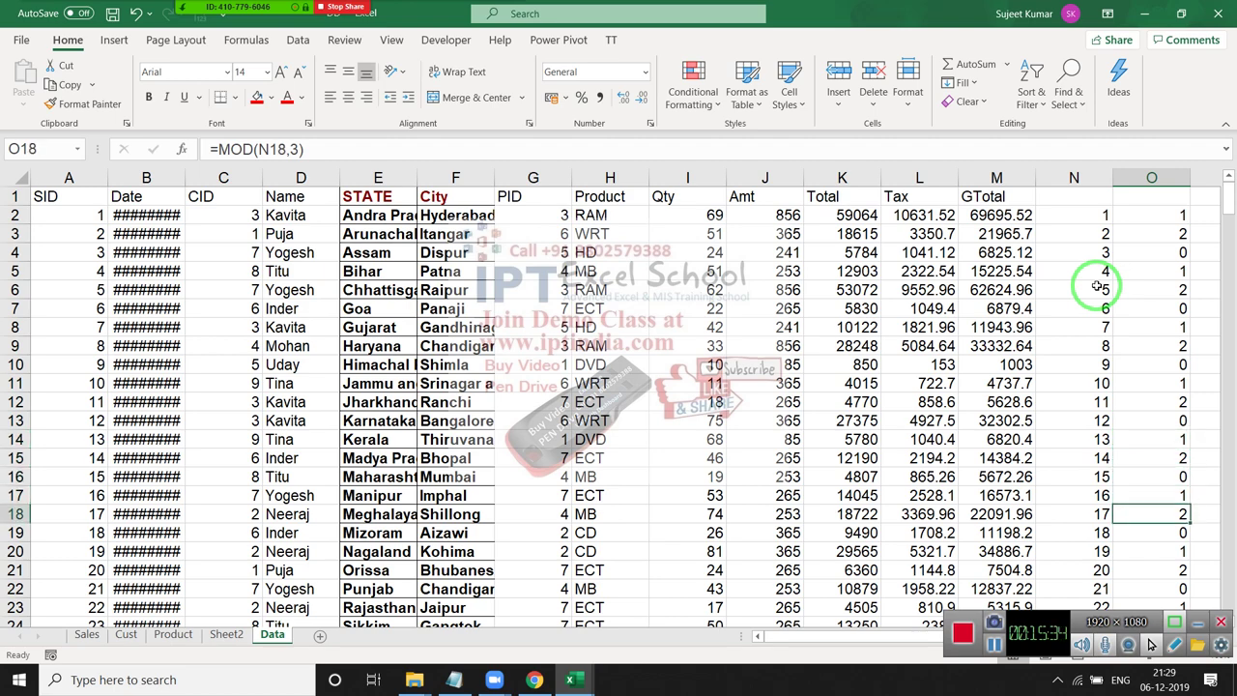
key(Down)
key(Down)
key(Down)
key(Down)
key(Down)
key(Down)
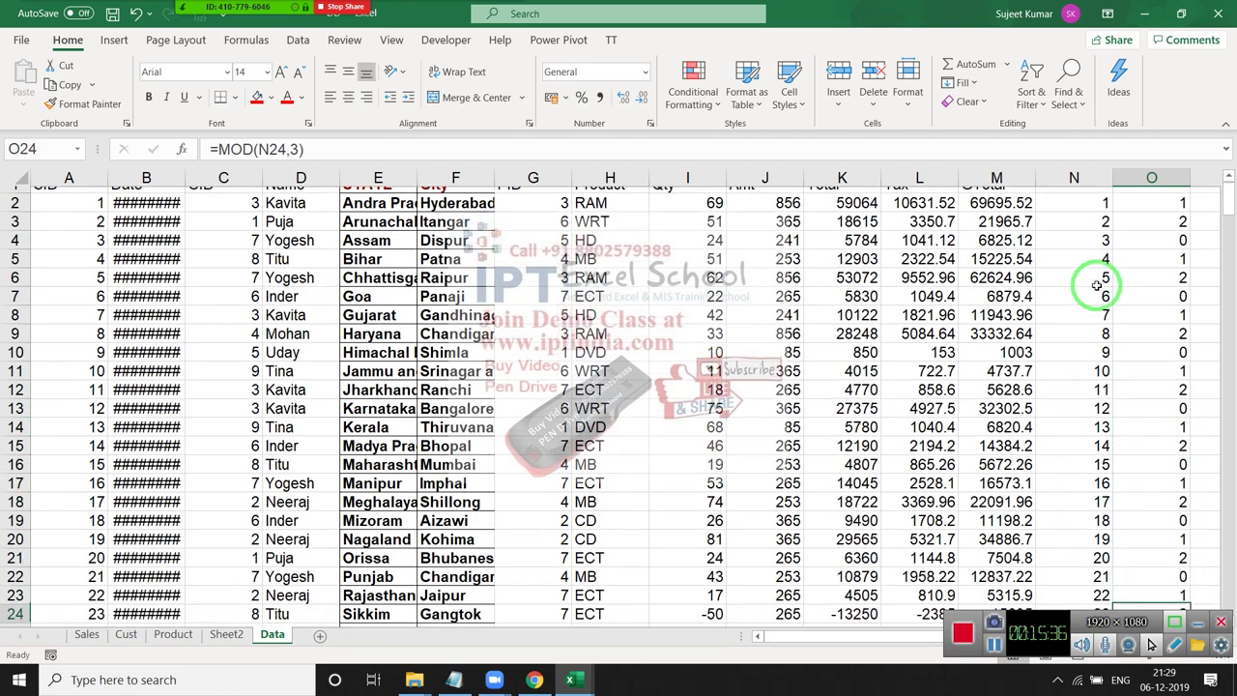
key(Down)
key(Up)
key(Up)
key(Up)
key(Up)
key(Up)
key(Up)
key(Up)
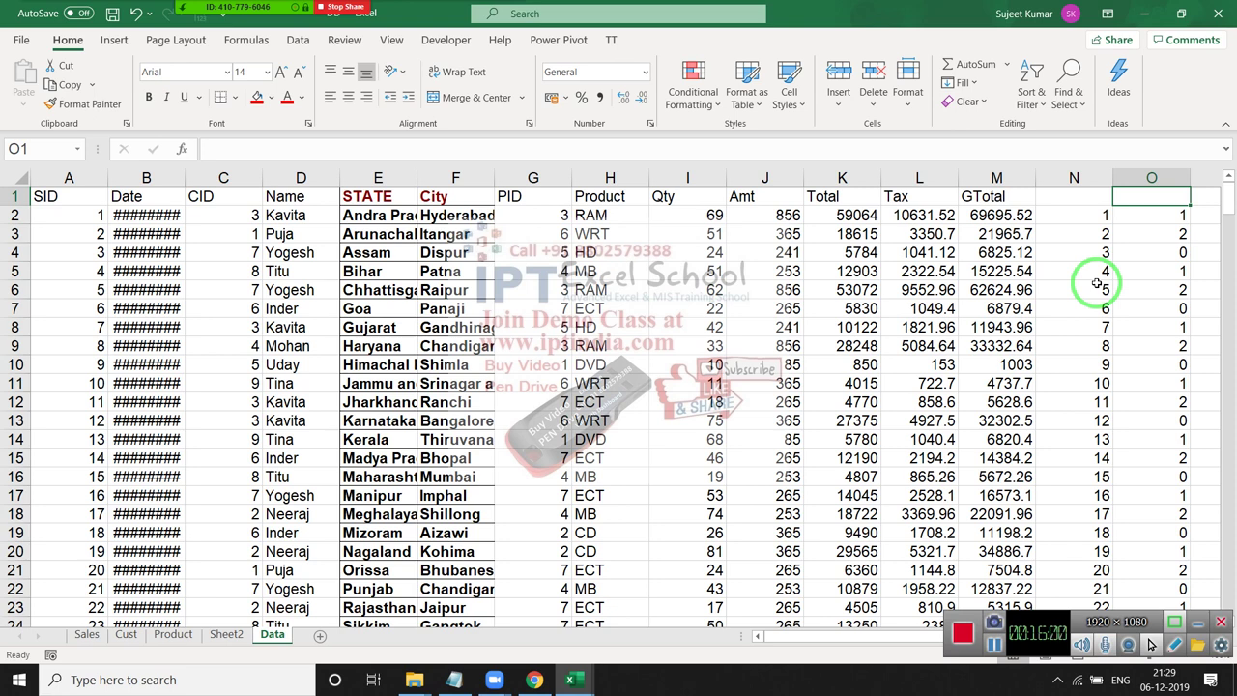
mouse_move(247, 8)
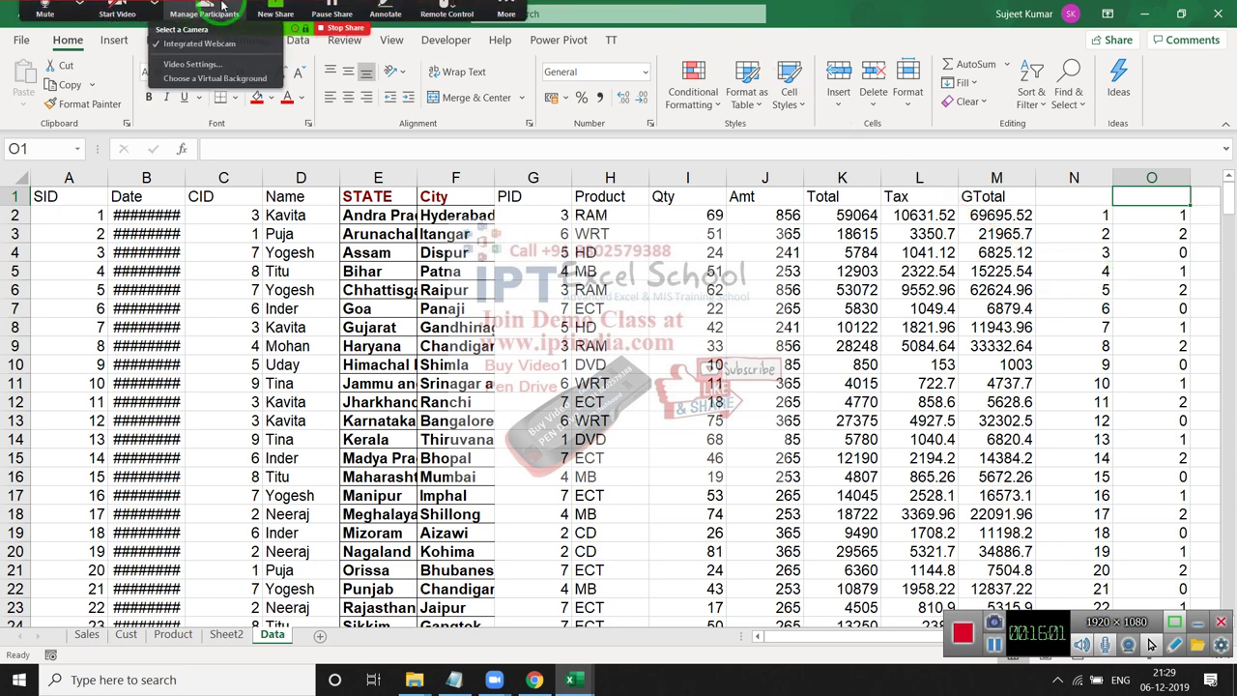
click(386, 13)
drag(609, 257, 754, 411)
mouse_move(801, 319)
mouse_down()
mouse_move(809, 215)
mouse_move(905, 311)
mouse_up()
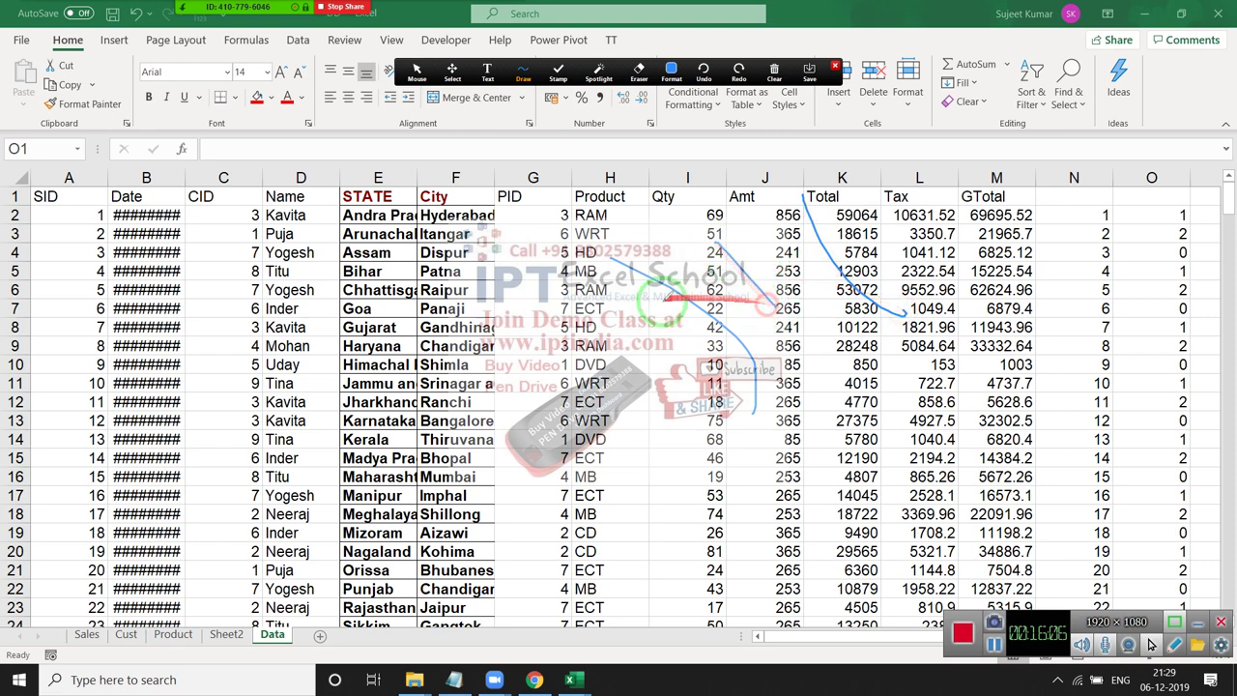
drag(669, 311, 686, 339)
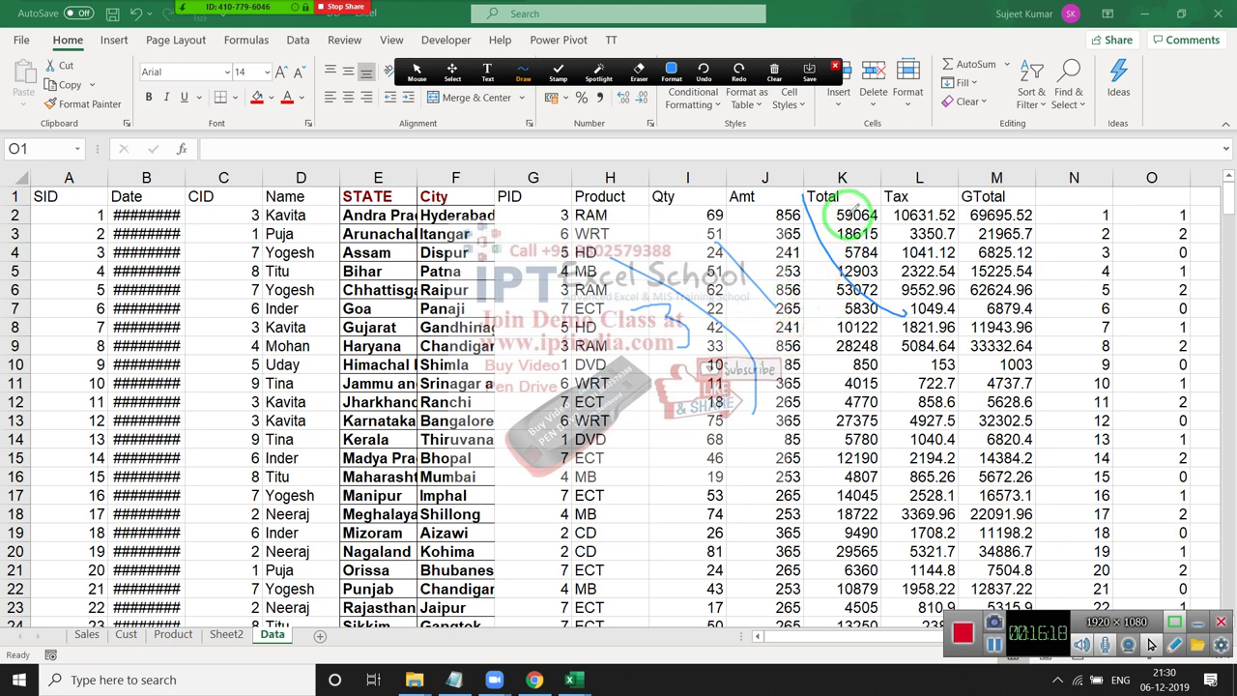
drag(855, 214, 918, 234)
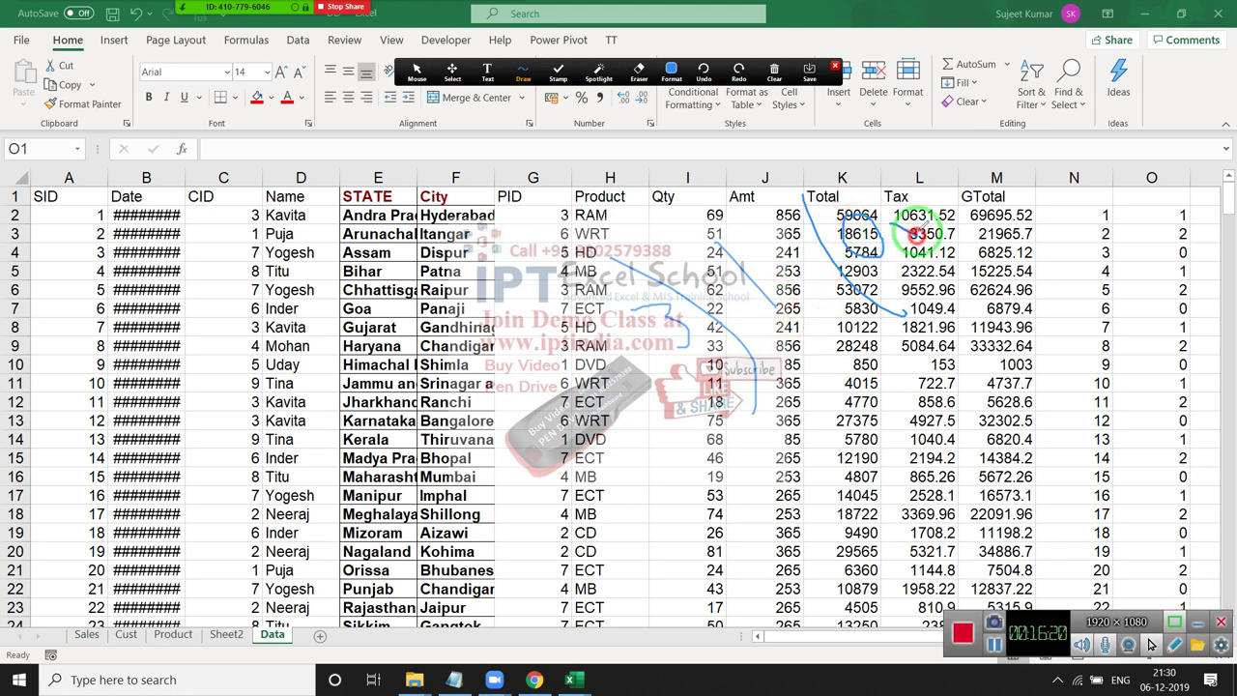
mouse_move(331, 285)
mouse_down()
mouse_move(374, 273)
mouse_move(410, 341)
mouse_move(512, 316)
mouse_move(546, 235)
mouse_up()
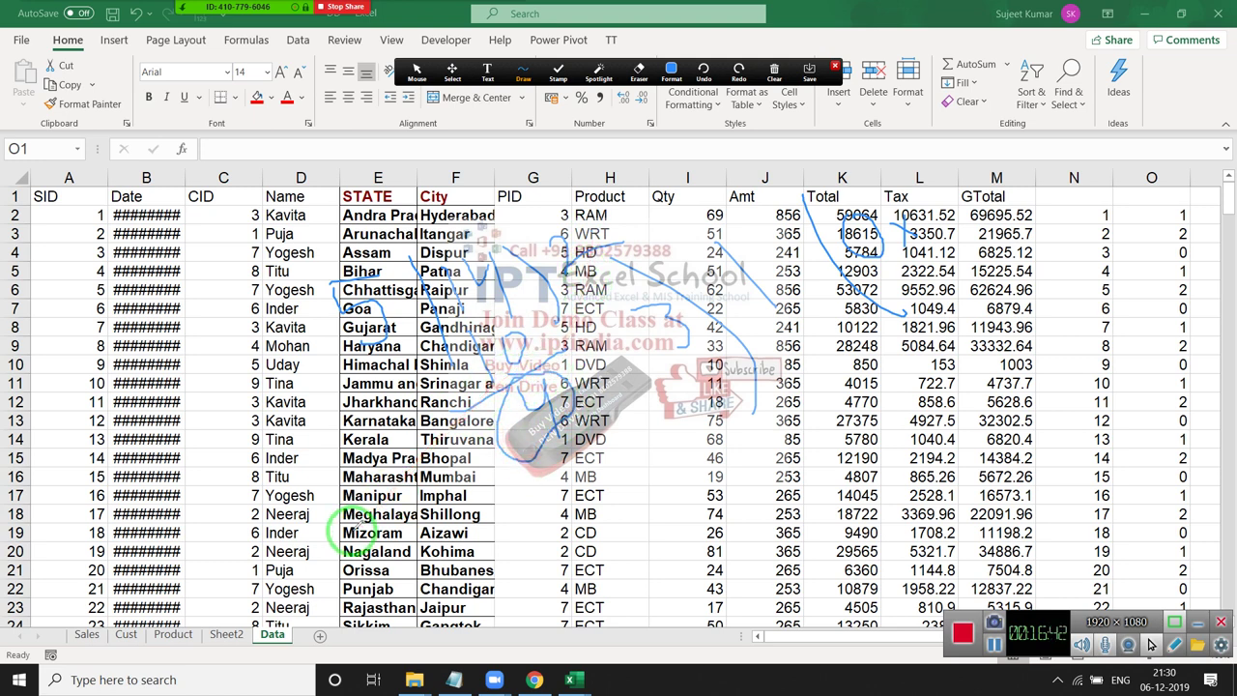
drag(1177, 281, 1198, 276)
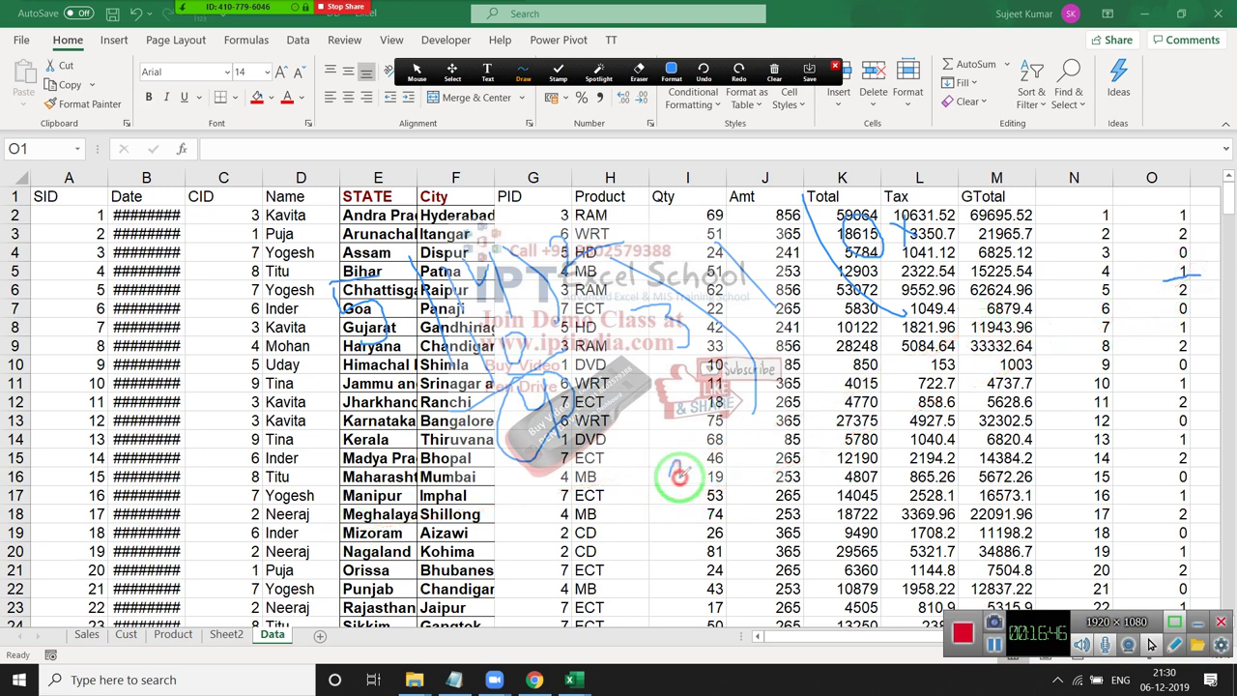
mouse_move(684, 498)
mouse_down()
mouse_move(742, 441)
mouse_move(779, 460)
mouse_move(812, 446)
mouse_up()
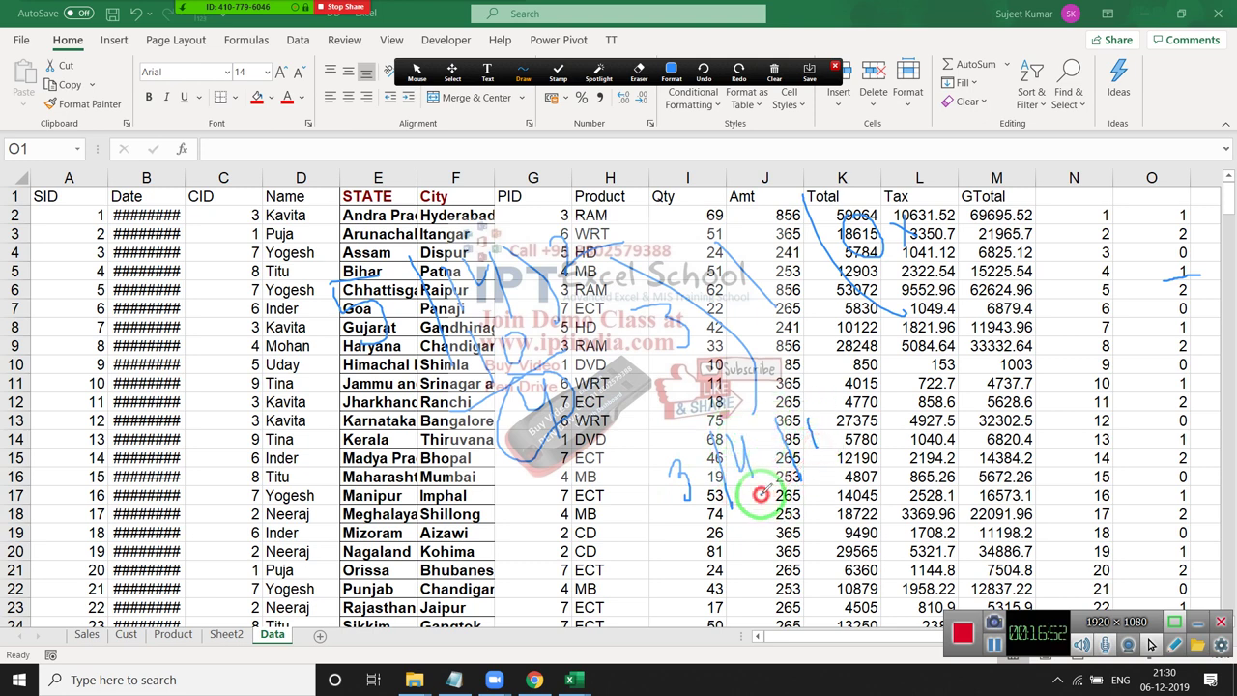
mouse_move(768, 485)
mouse_down()
mouse_move(759, 519)
mouse_move(814, 509)
mouse_up()
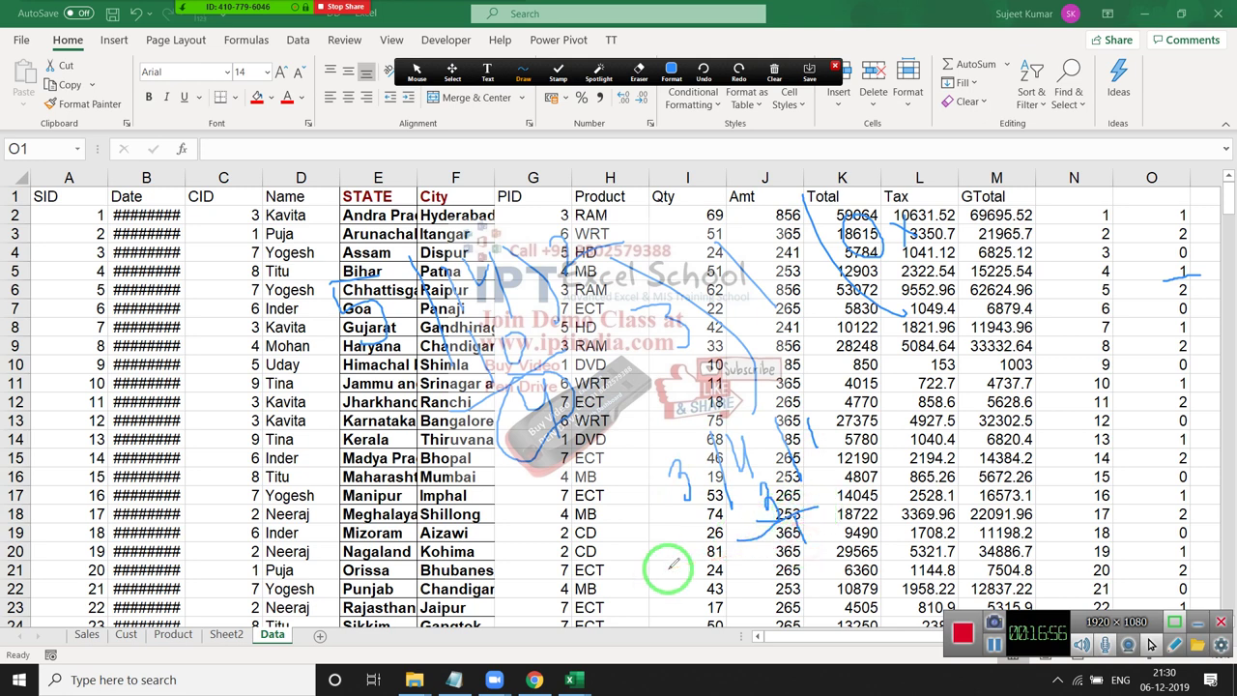
click(774, 69)
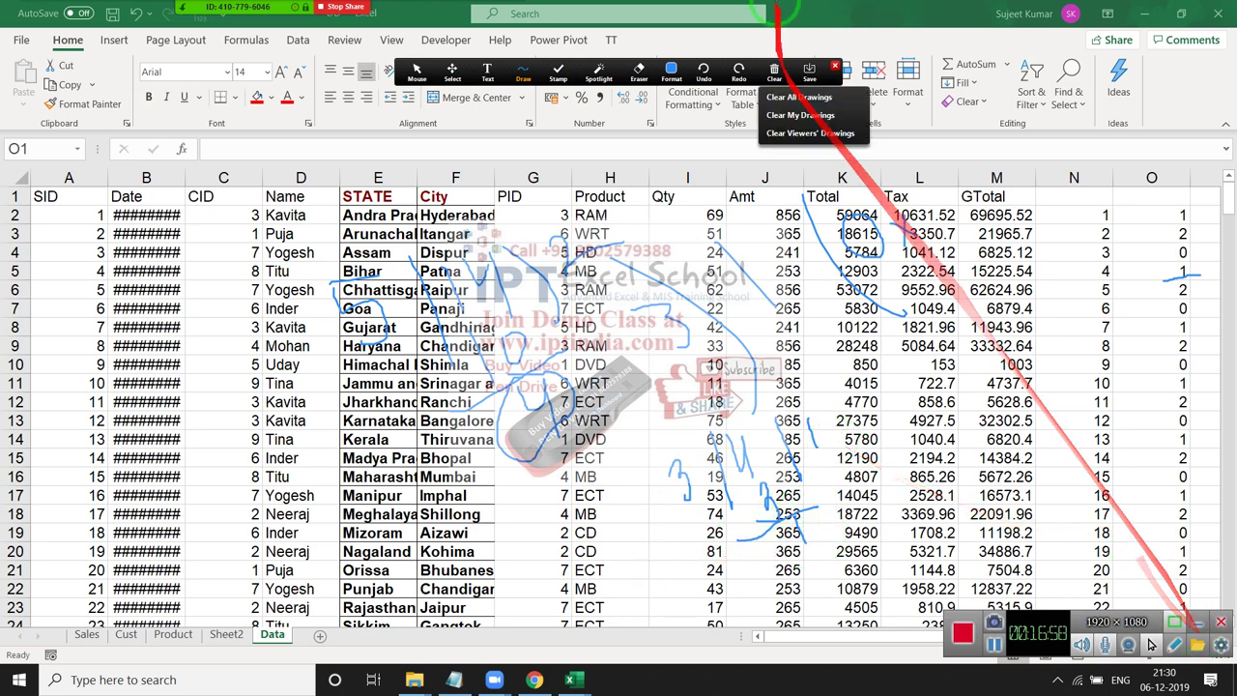
click(784, 113)
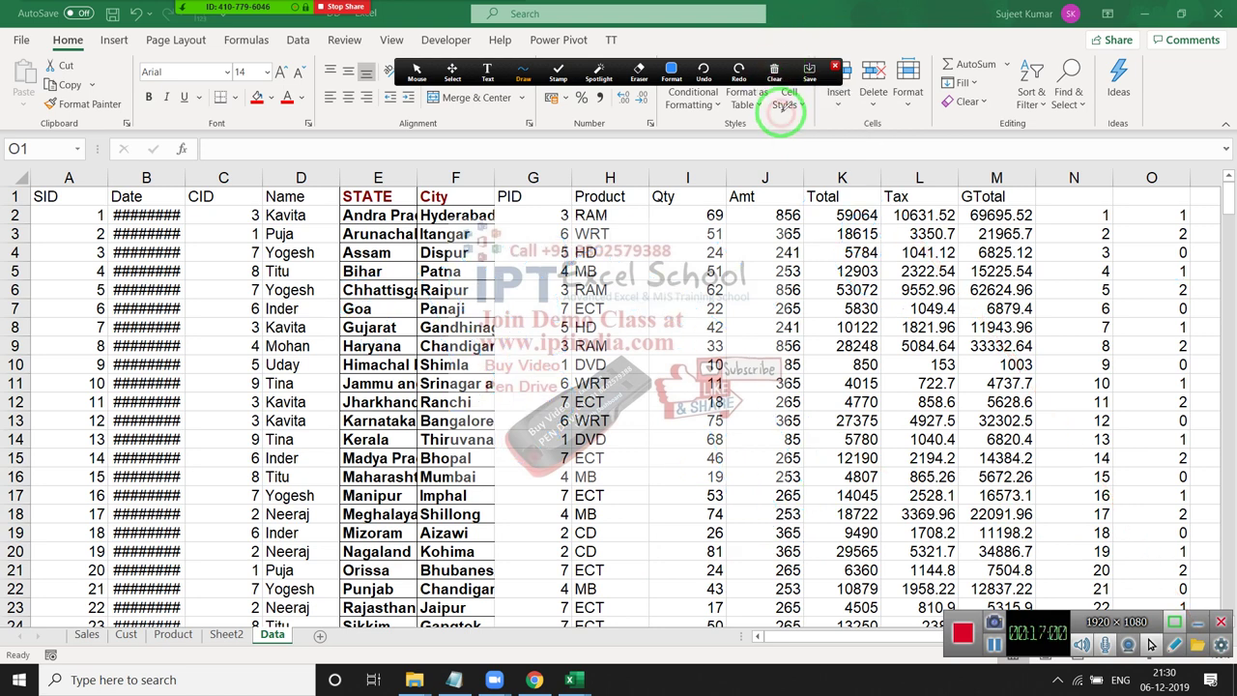
click(835, 72)
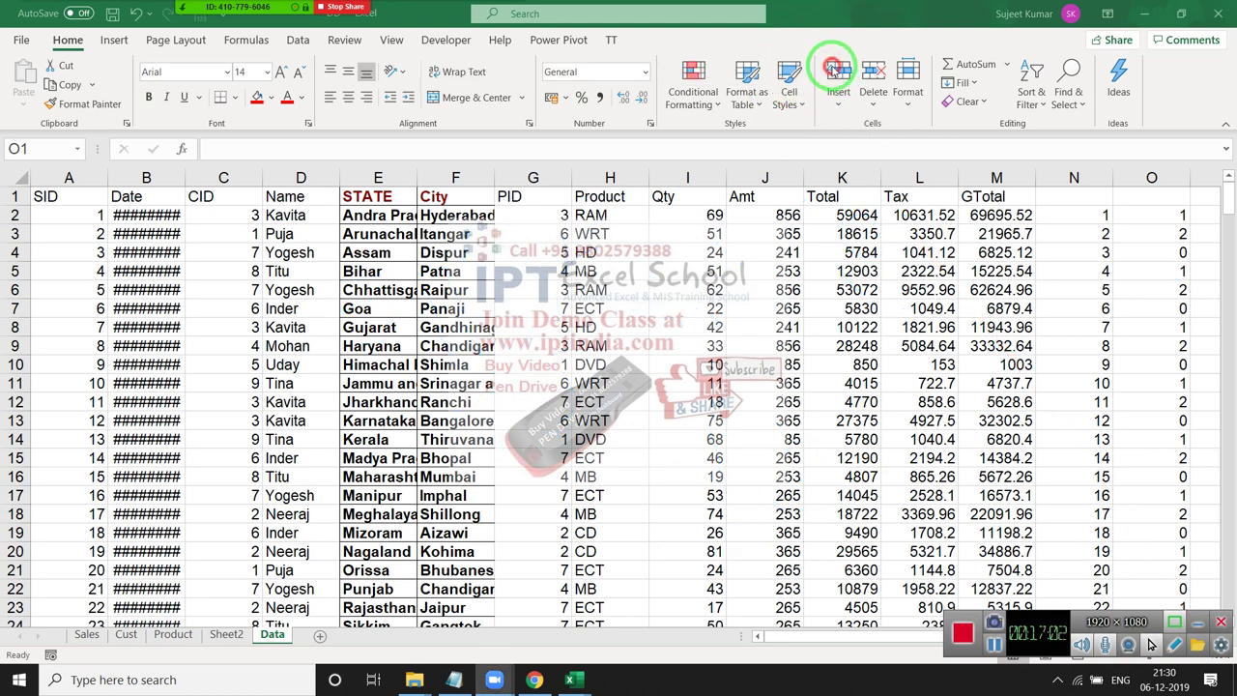
Step: Check the MOD formula in O9, then minimize Excel to show the desktop
click(1183, 350)
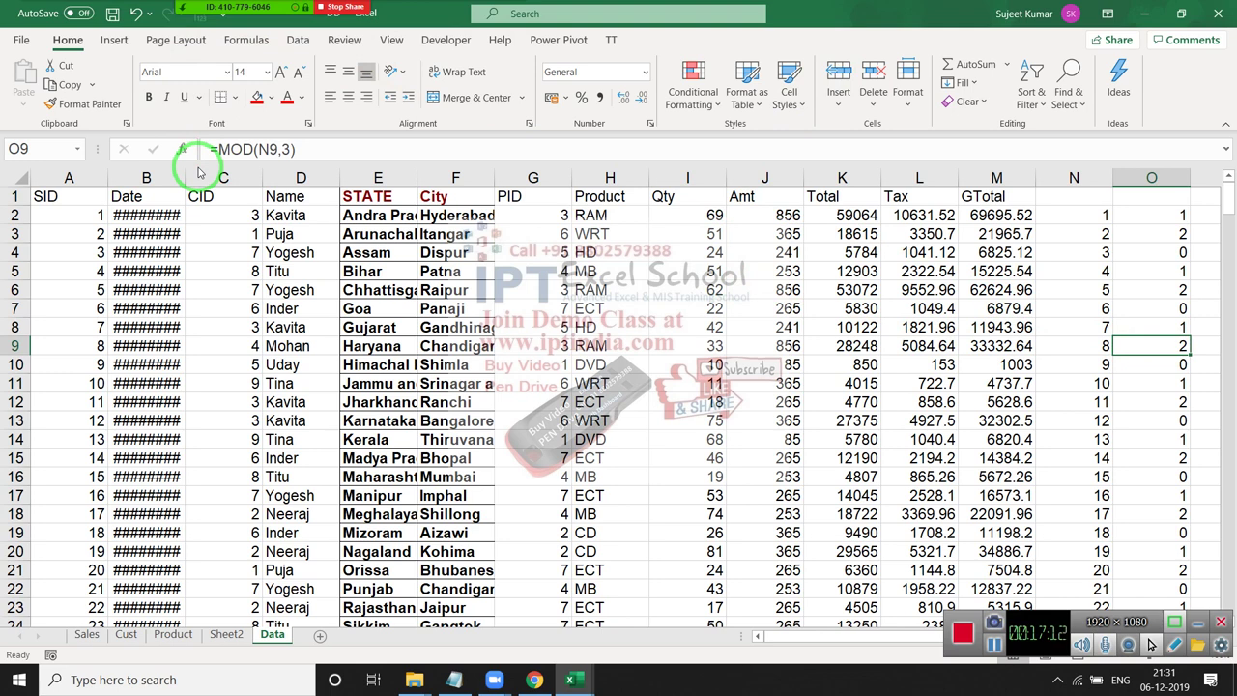
key(super+d)
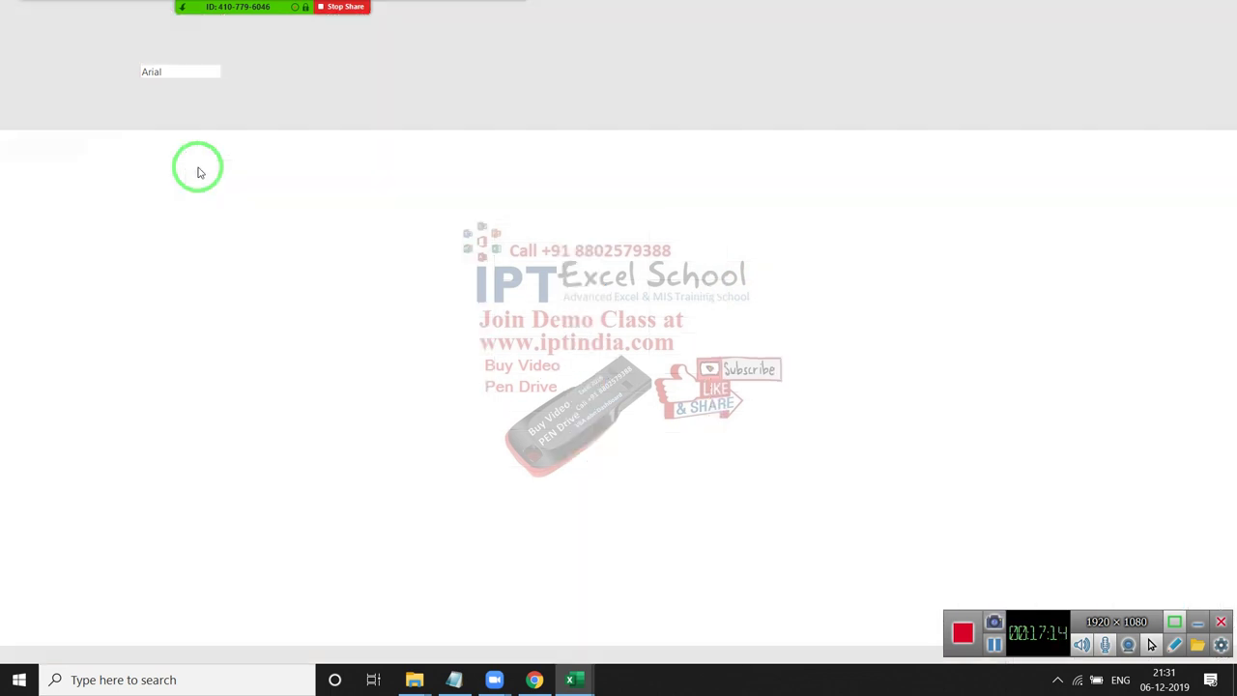
click(507, 12)
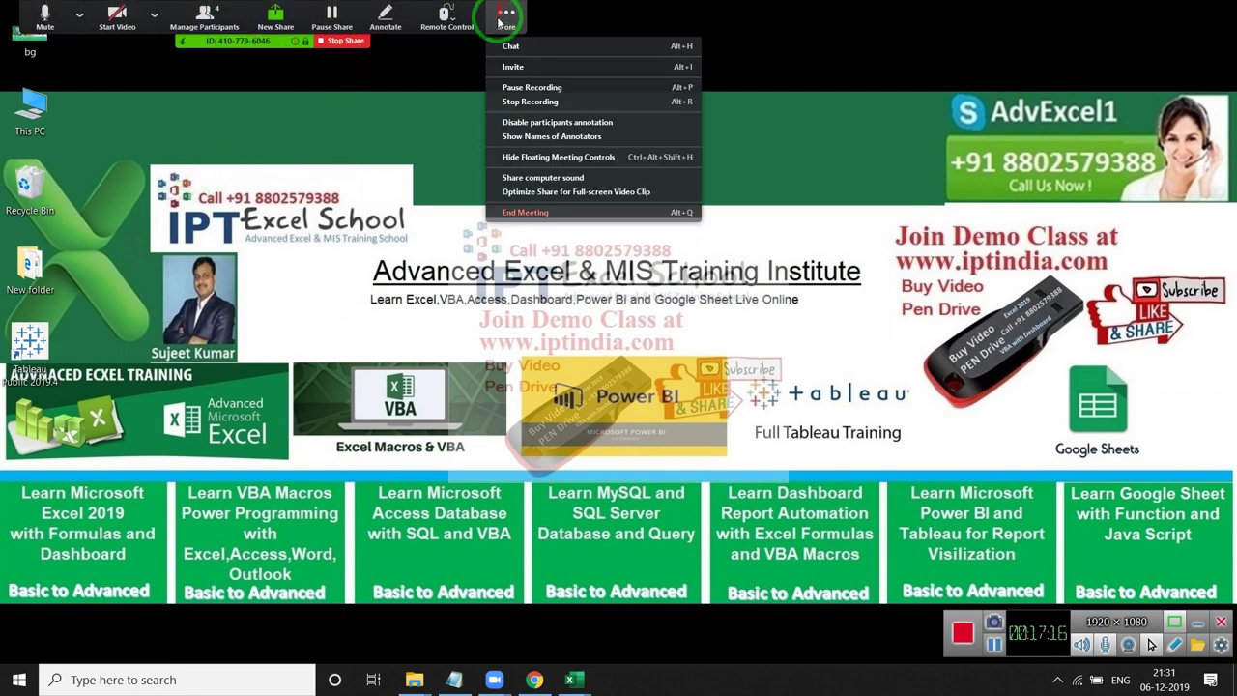